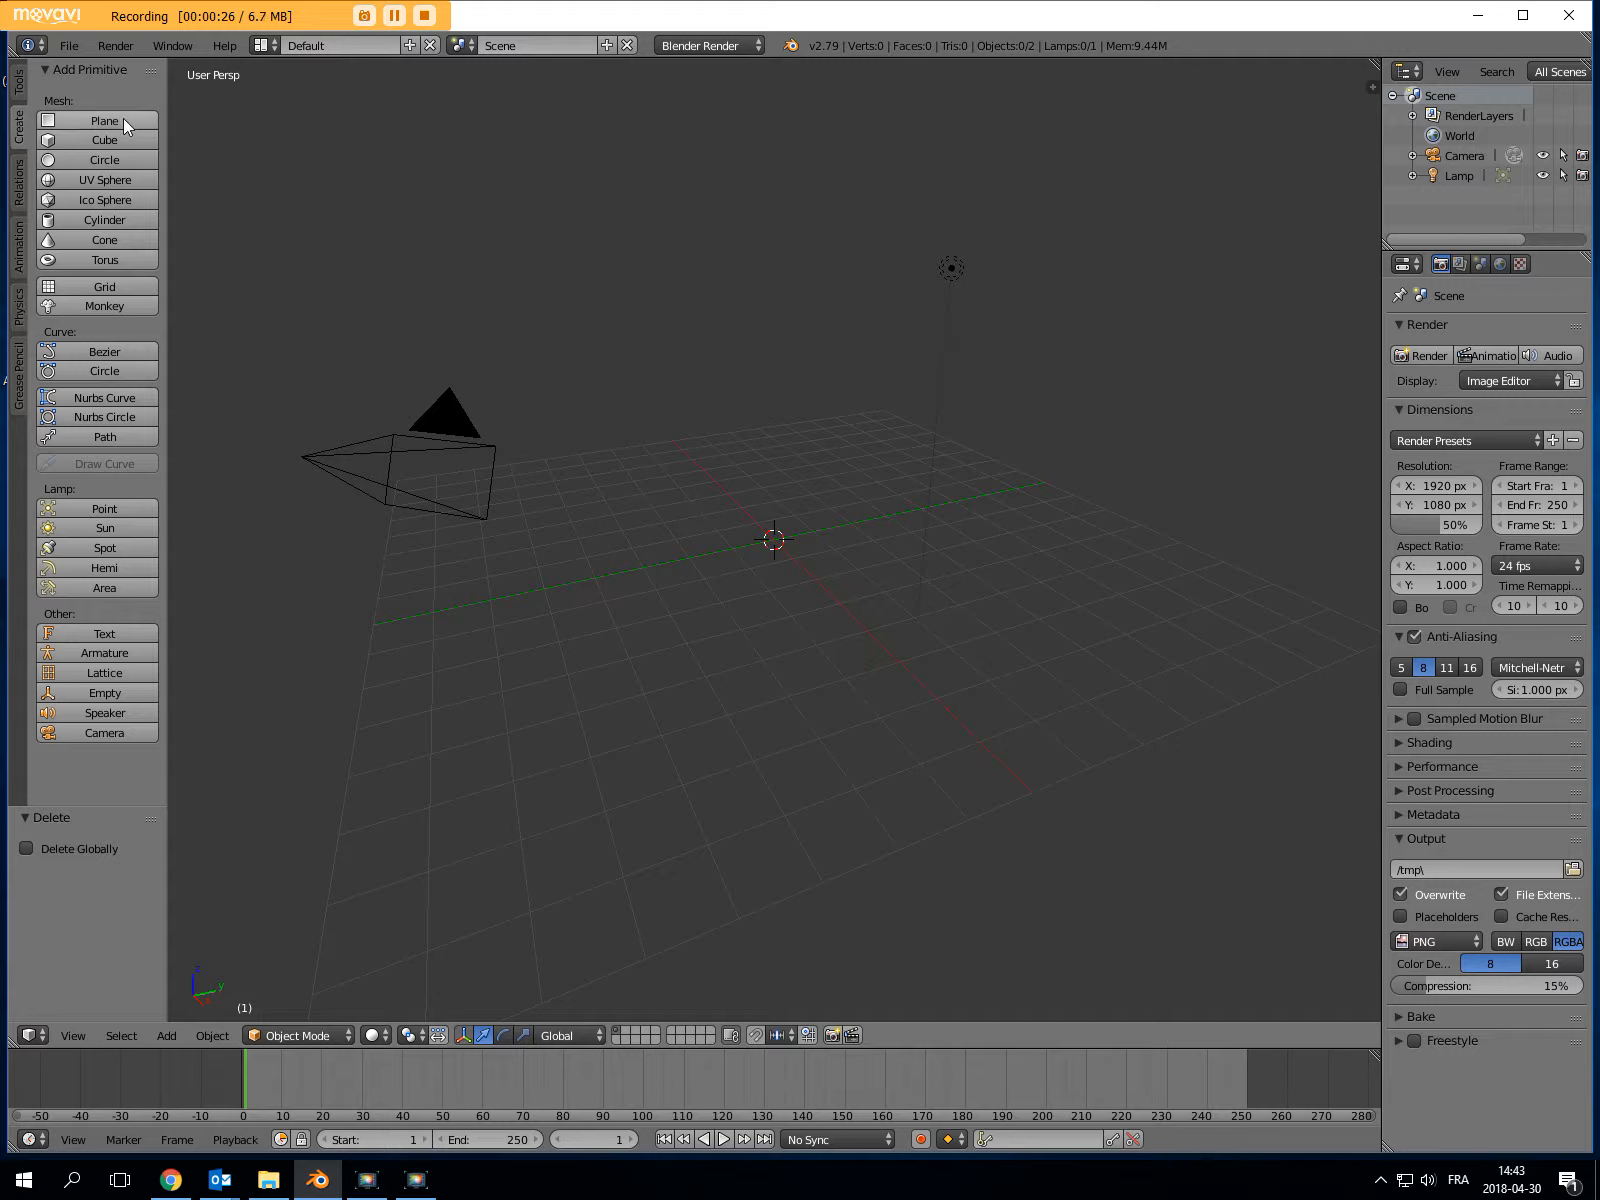
Add a plane mesh at the scene's origin and switch it to Edit Mode
{"action": "left_click", "coordinate": [120, 121]}
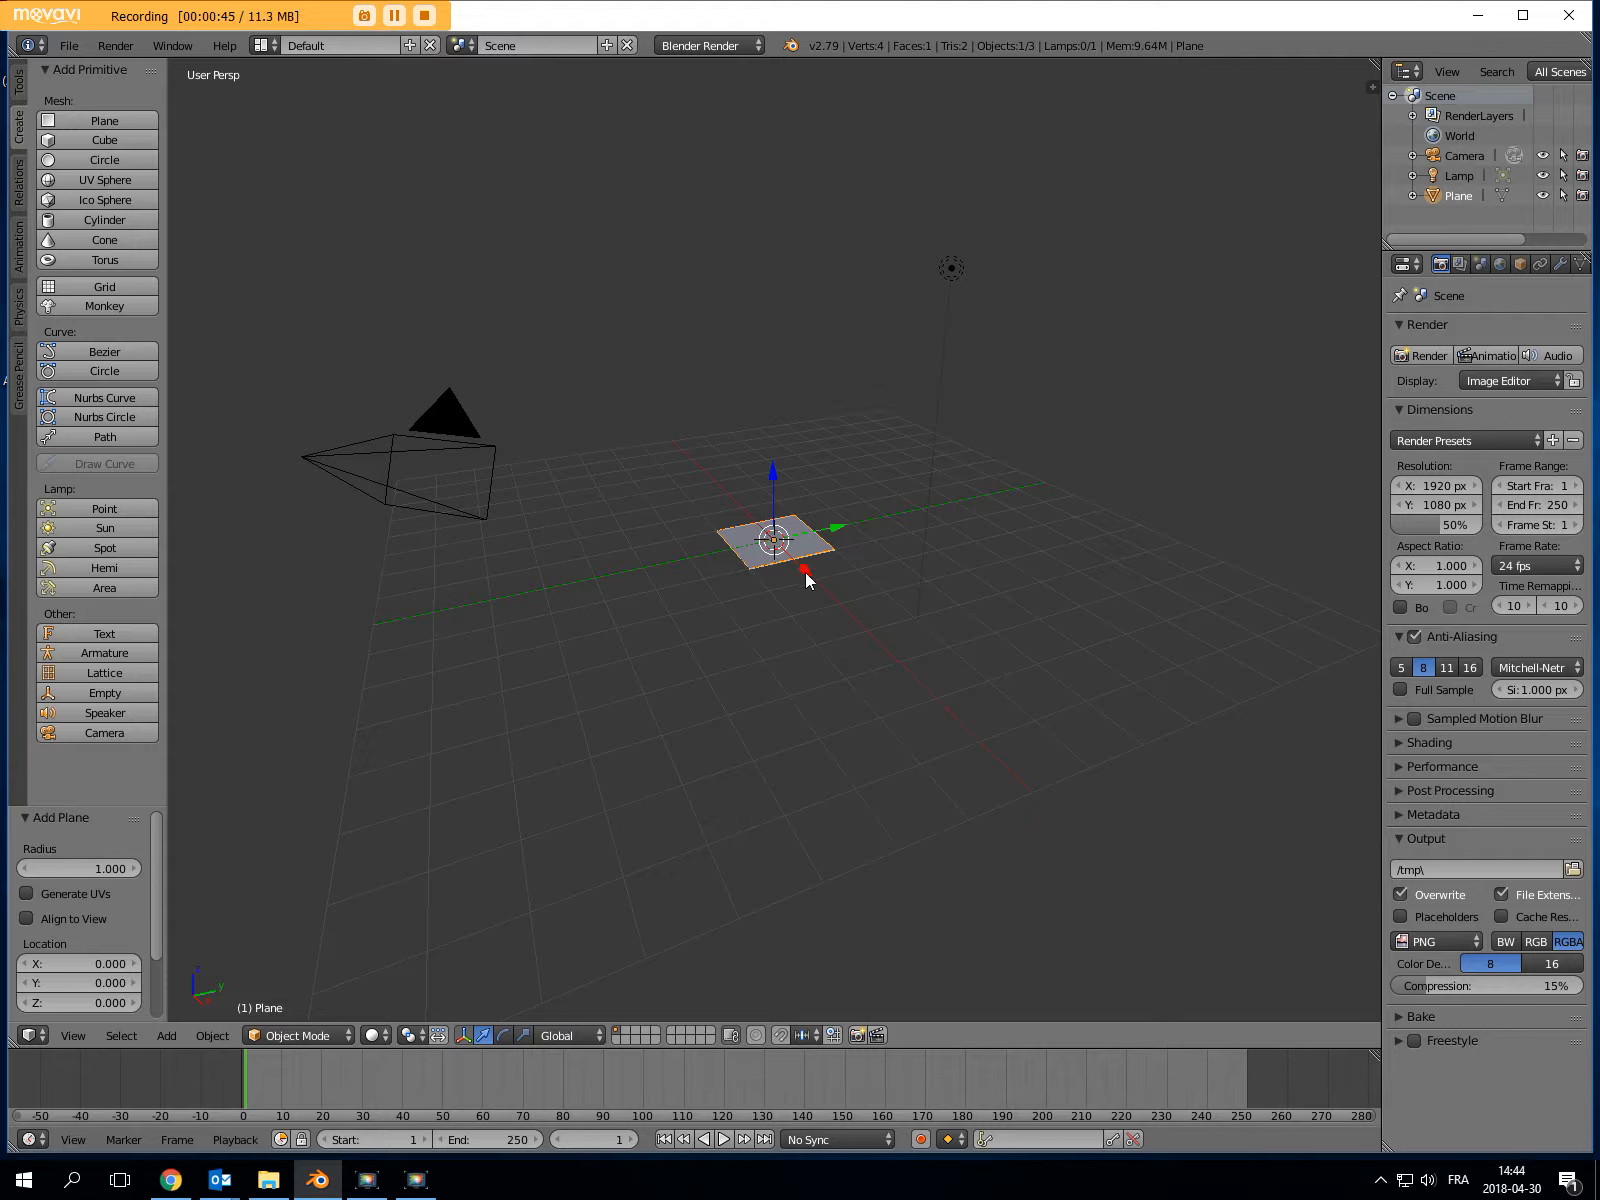
{"action": "scroll", "coordinate": [791, 562], "scroll_direction": "up", "scroll_amount": 4}
{"action": "scroll", "coordinate": [791, 562], "scroll_direction": "up", "scroll_amount": 4}
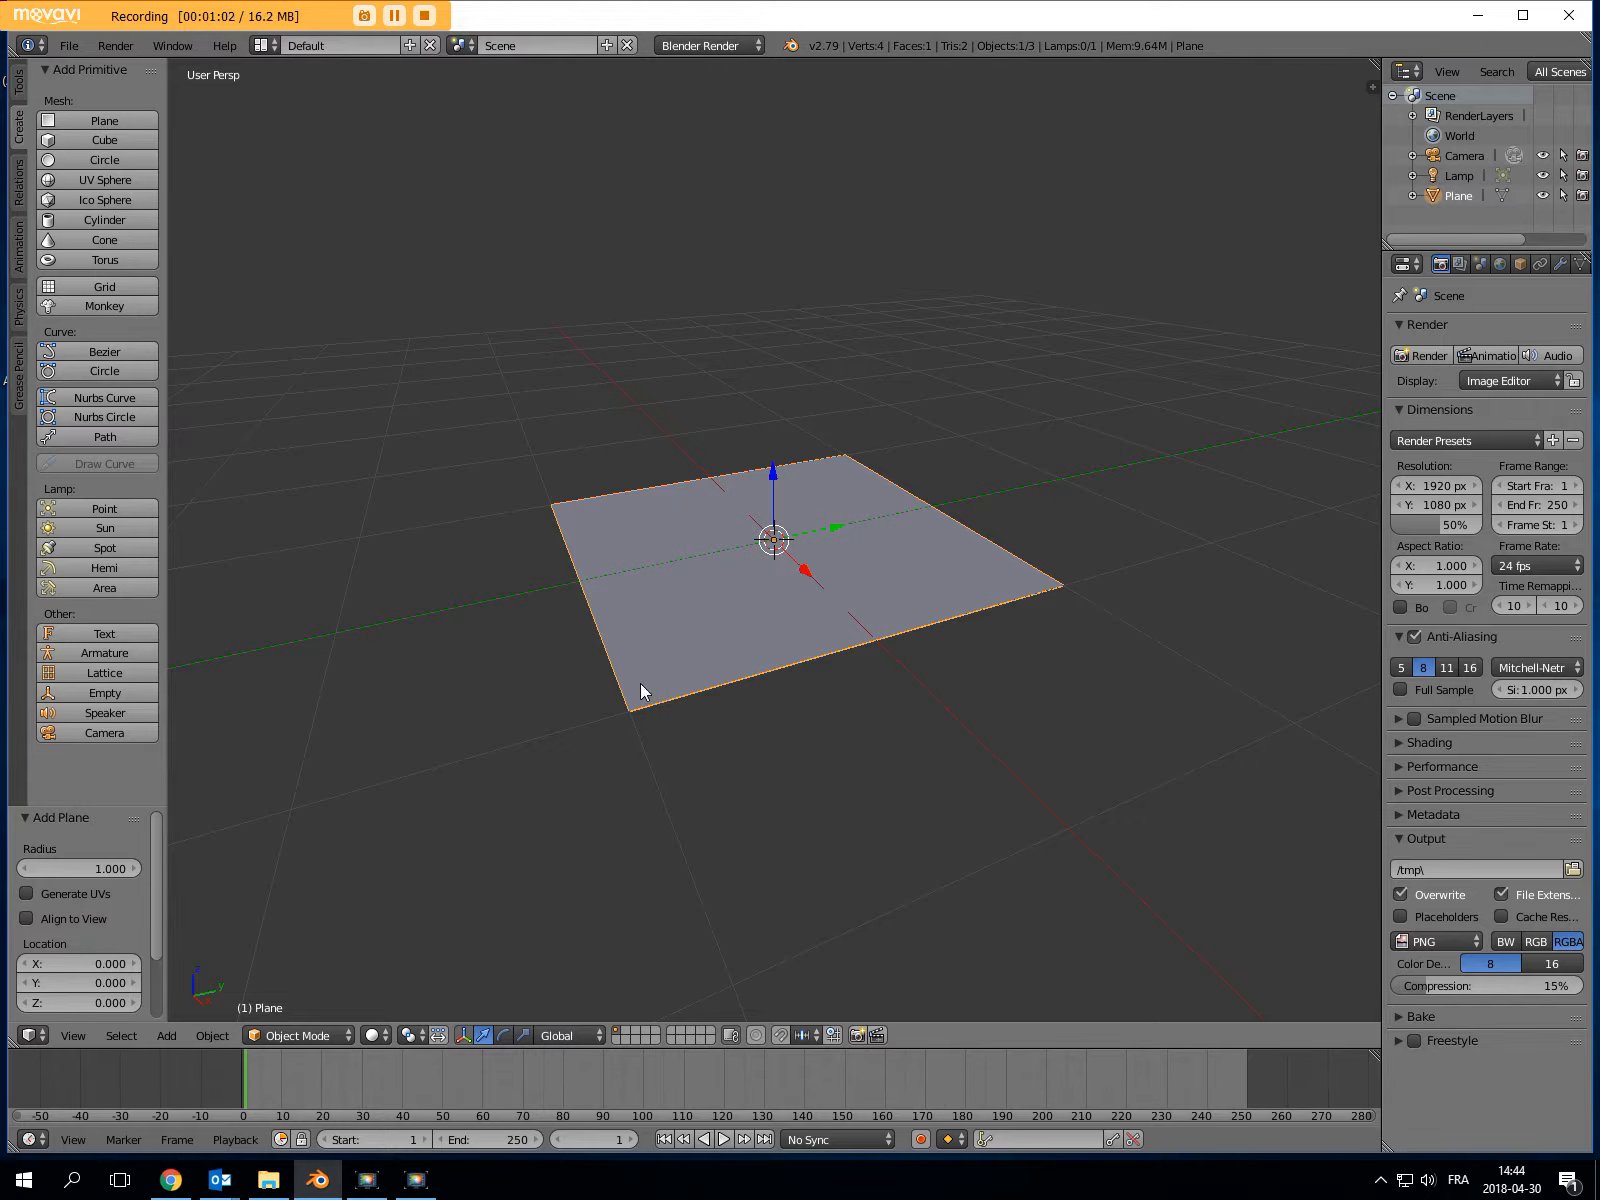
{"action": "left_click", "coordinate": [338, 1034]}
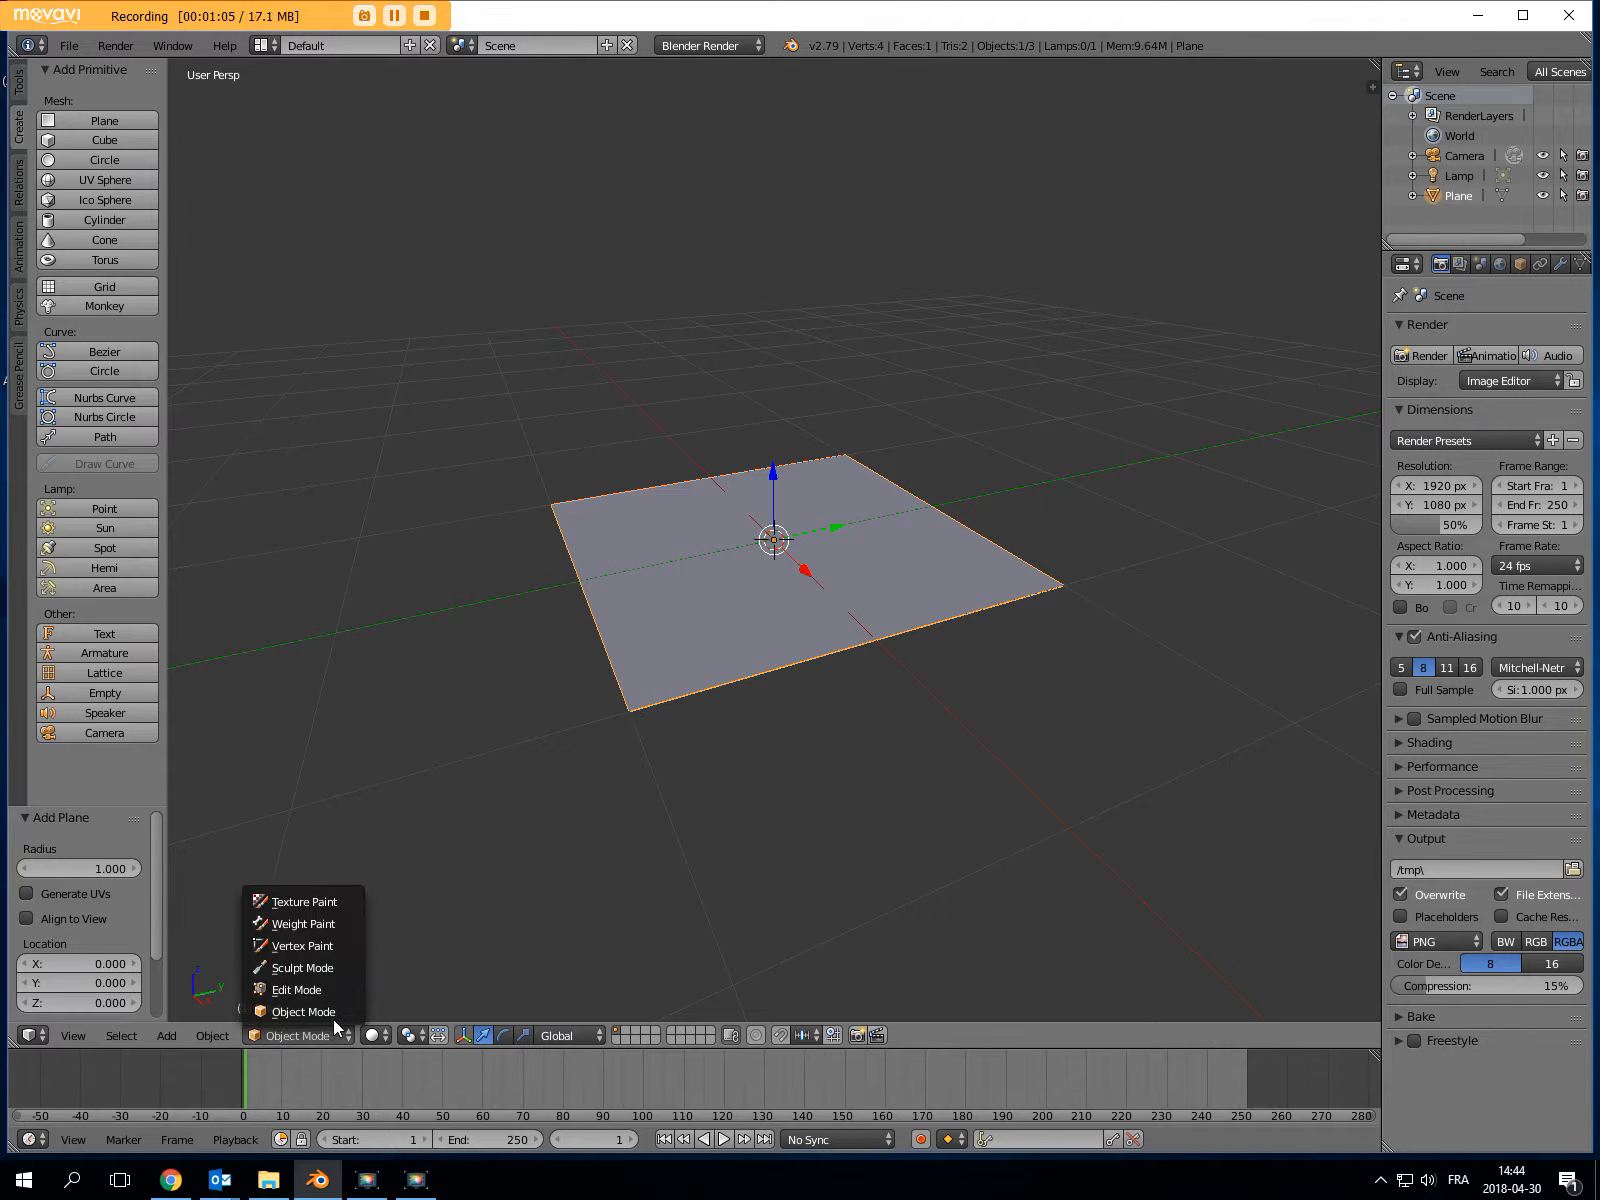
{"action": "left_click", "coordinate": [292, 989]}
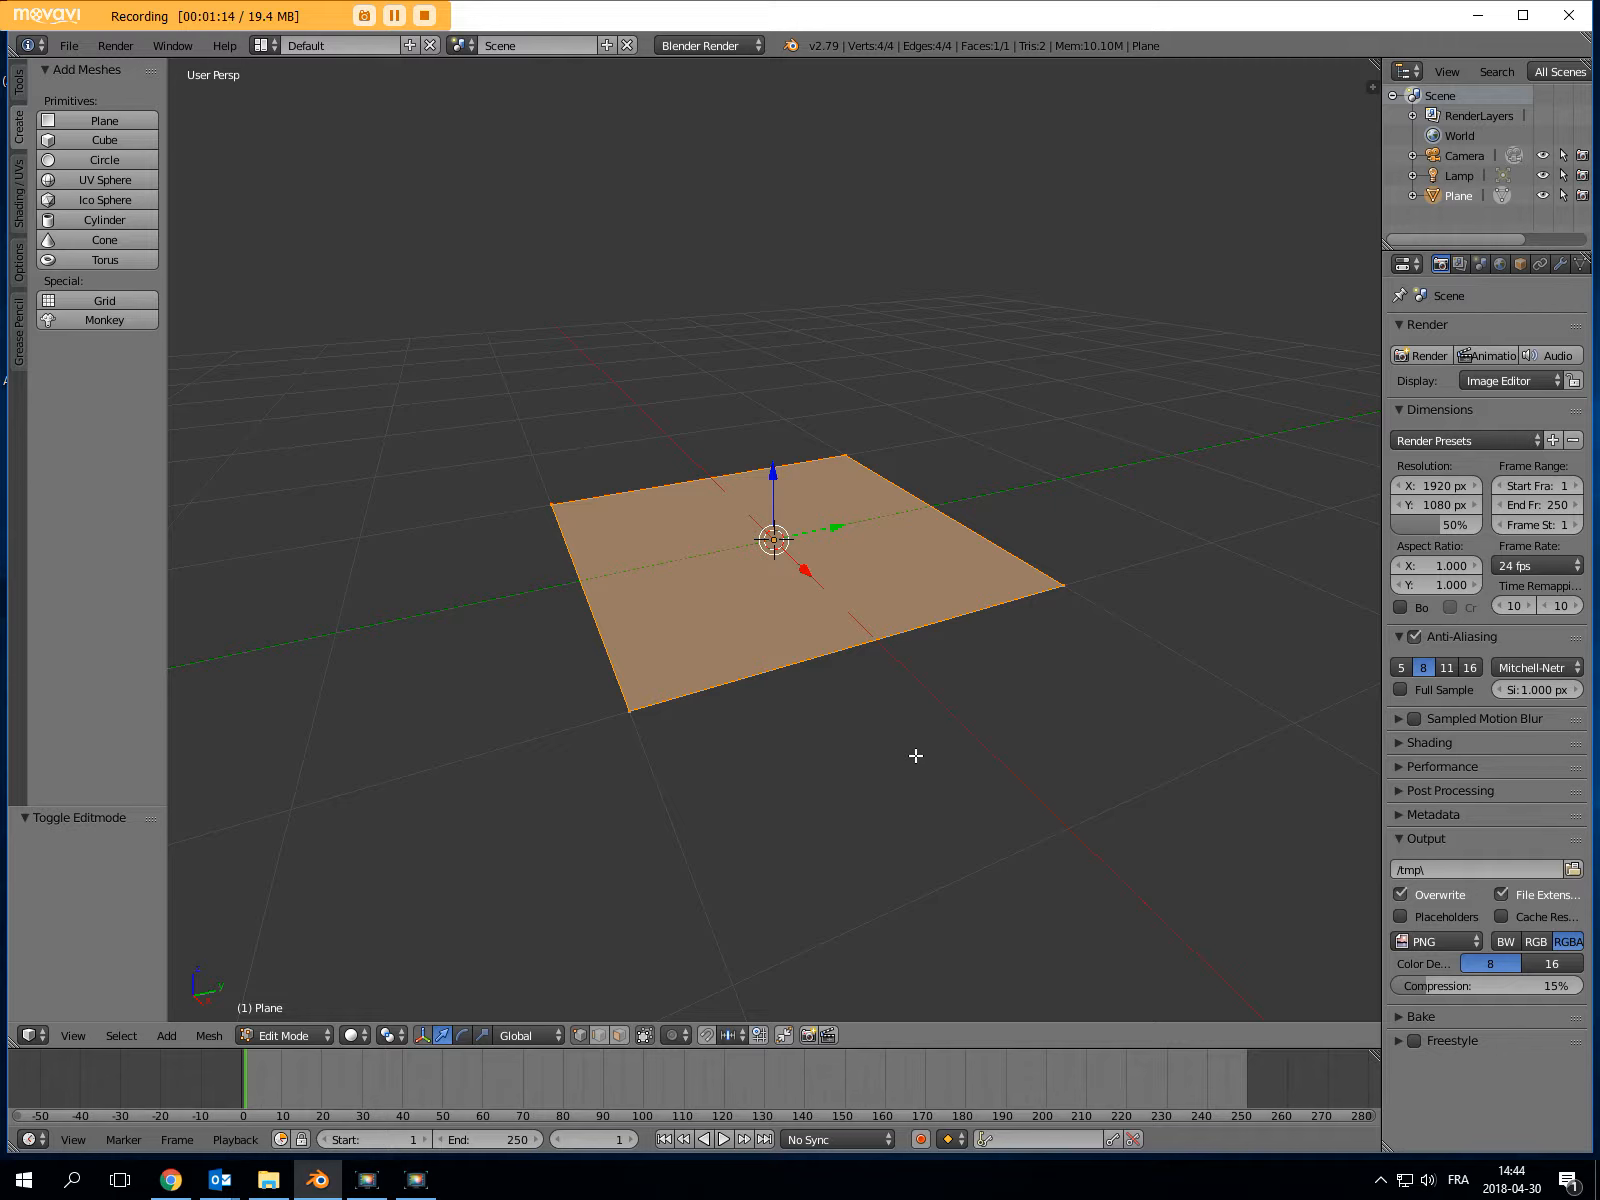
{"action": "key", "text": "Tab"}
{"action": "key", "text": "Tab"}
{"action": "key", "text": "Tab"}
{"action": "key", "text": "Tab"}
Select three of the plane's corner vertices one at a time, finishing on the nearest corner
{"action": "right_click", "coordinate": [629, 711]}
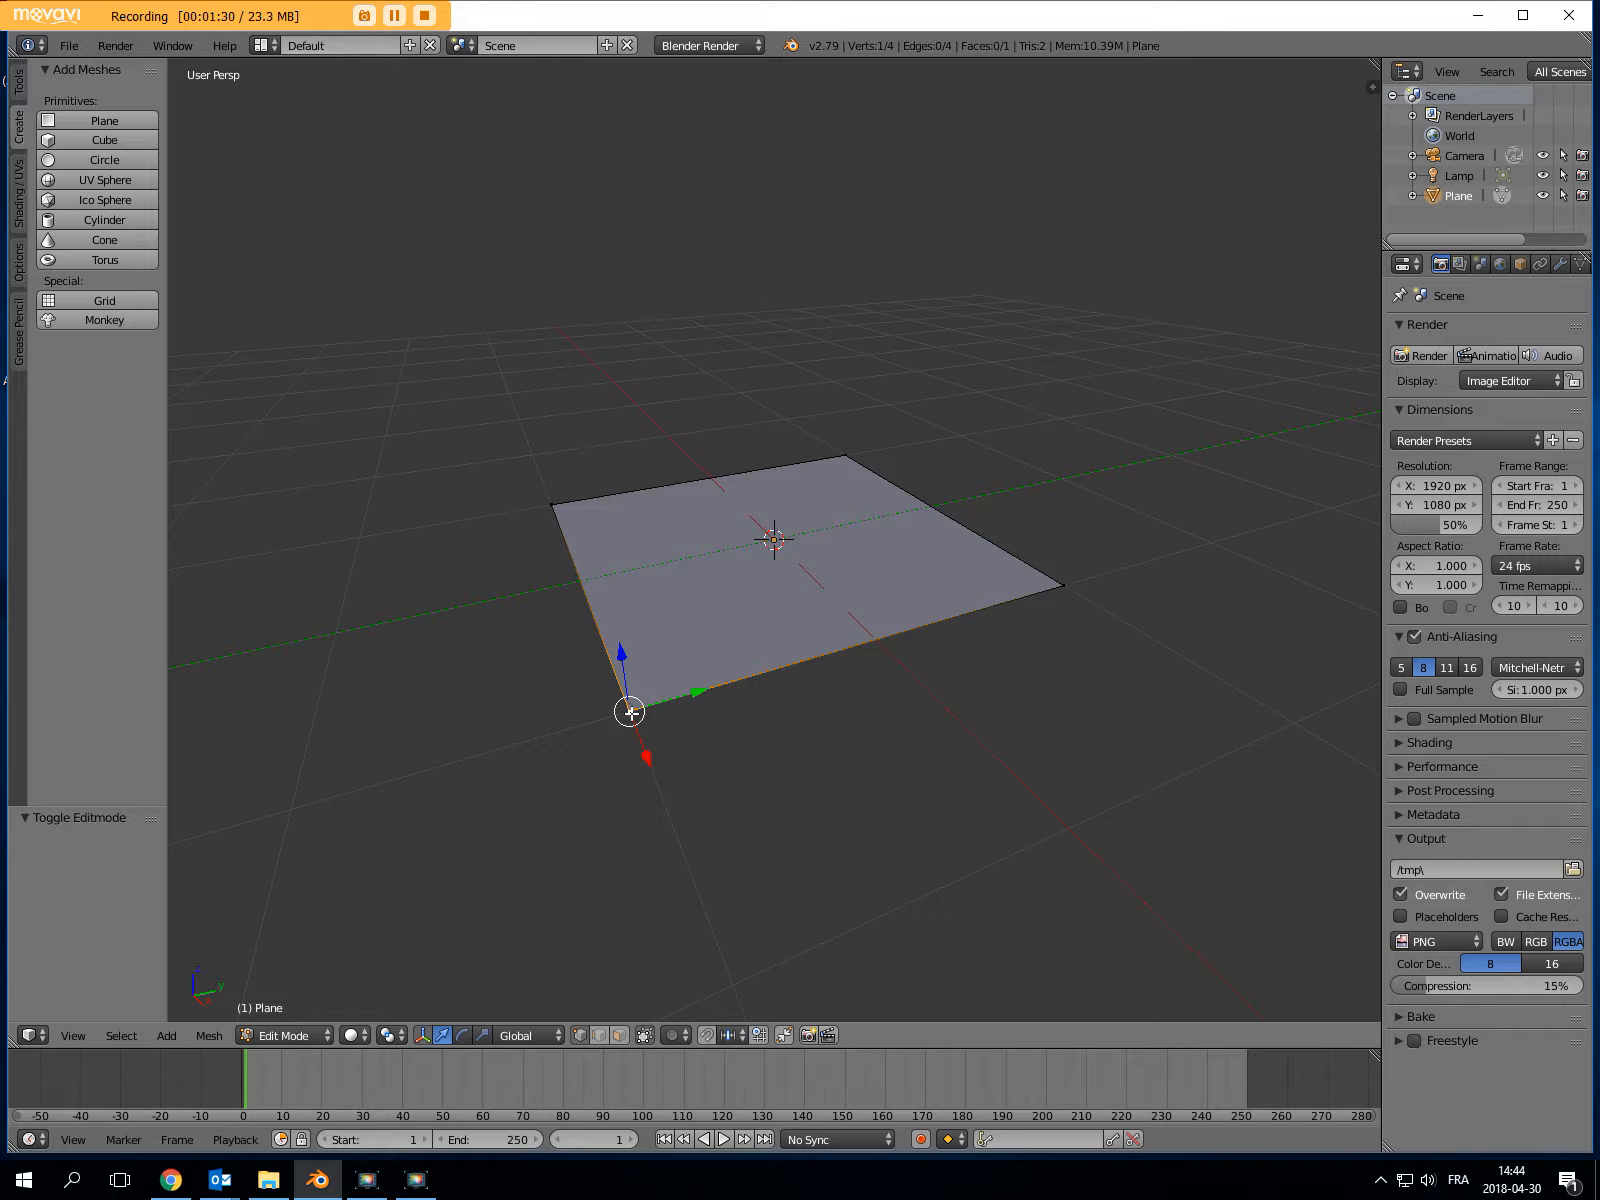
{"action": "right_click", "coordinate": [1063, 585]}
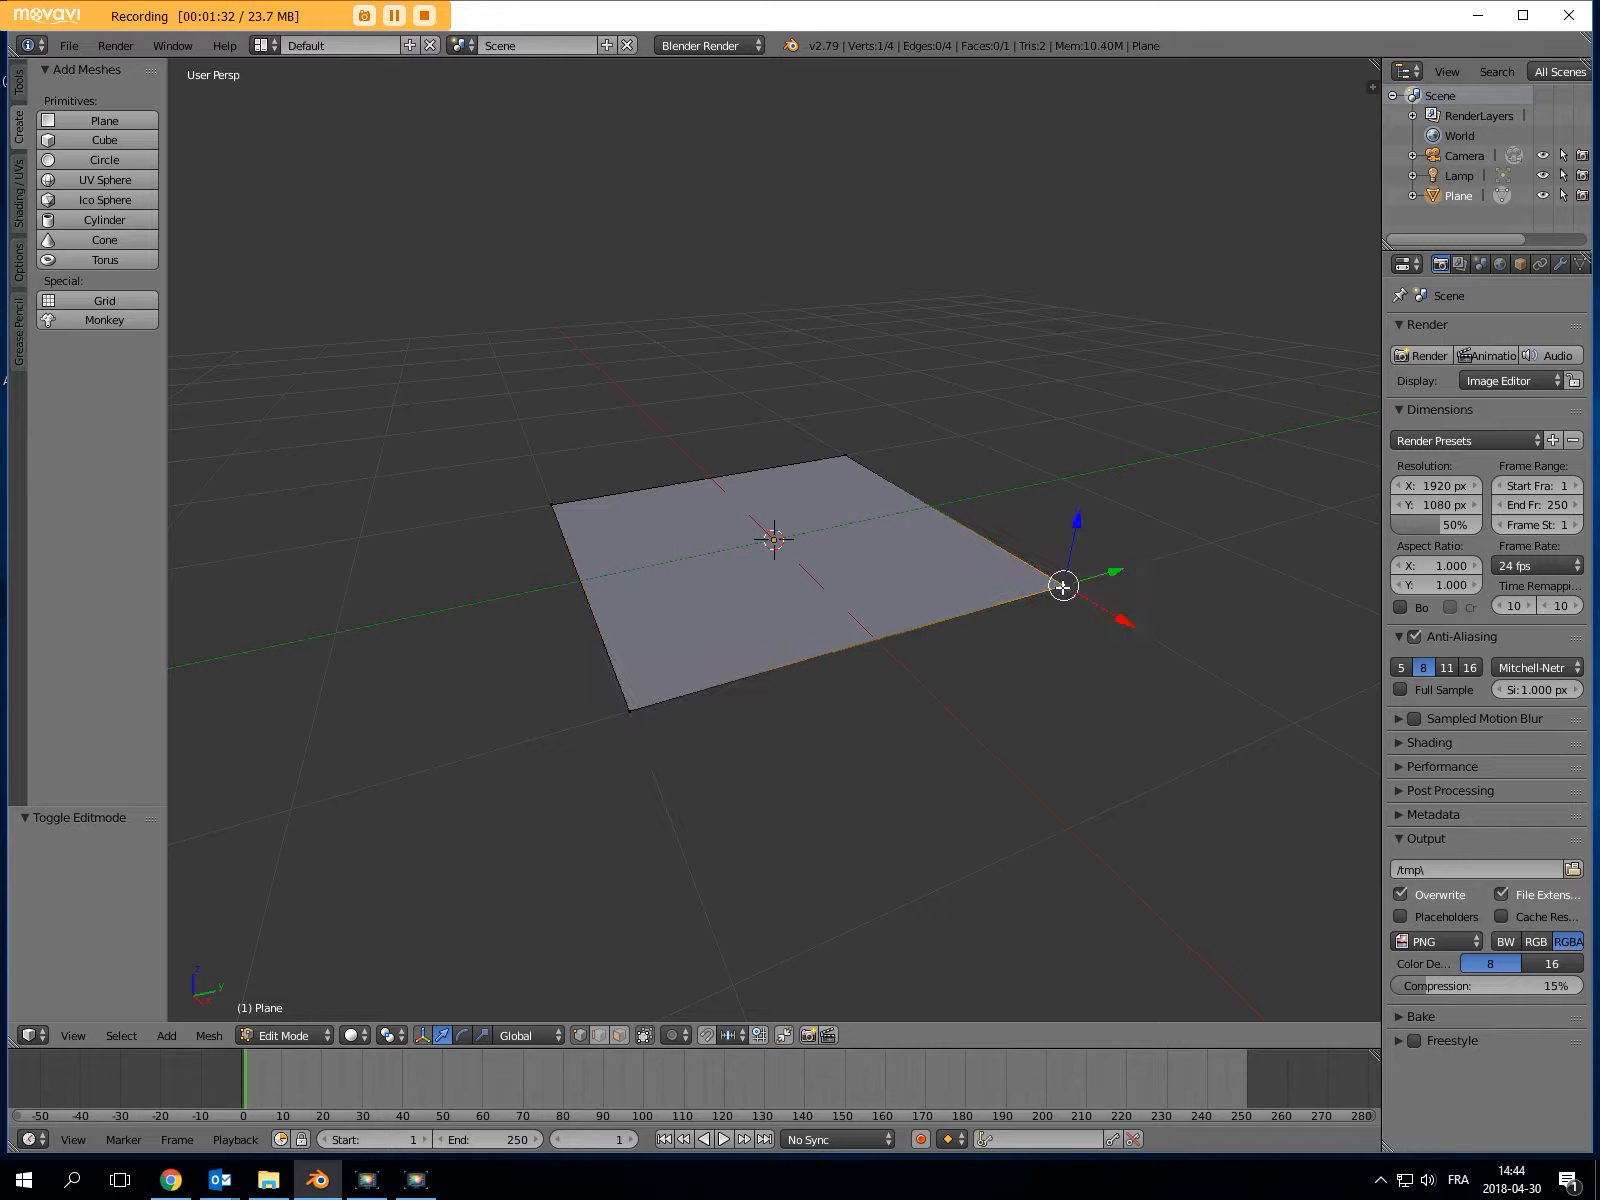
{"action": "right_click", "coordinate": [870, 463]}
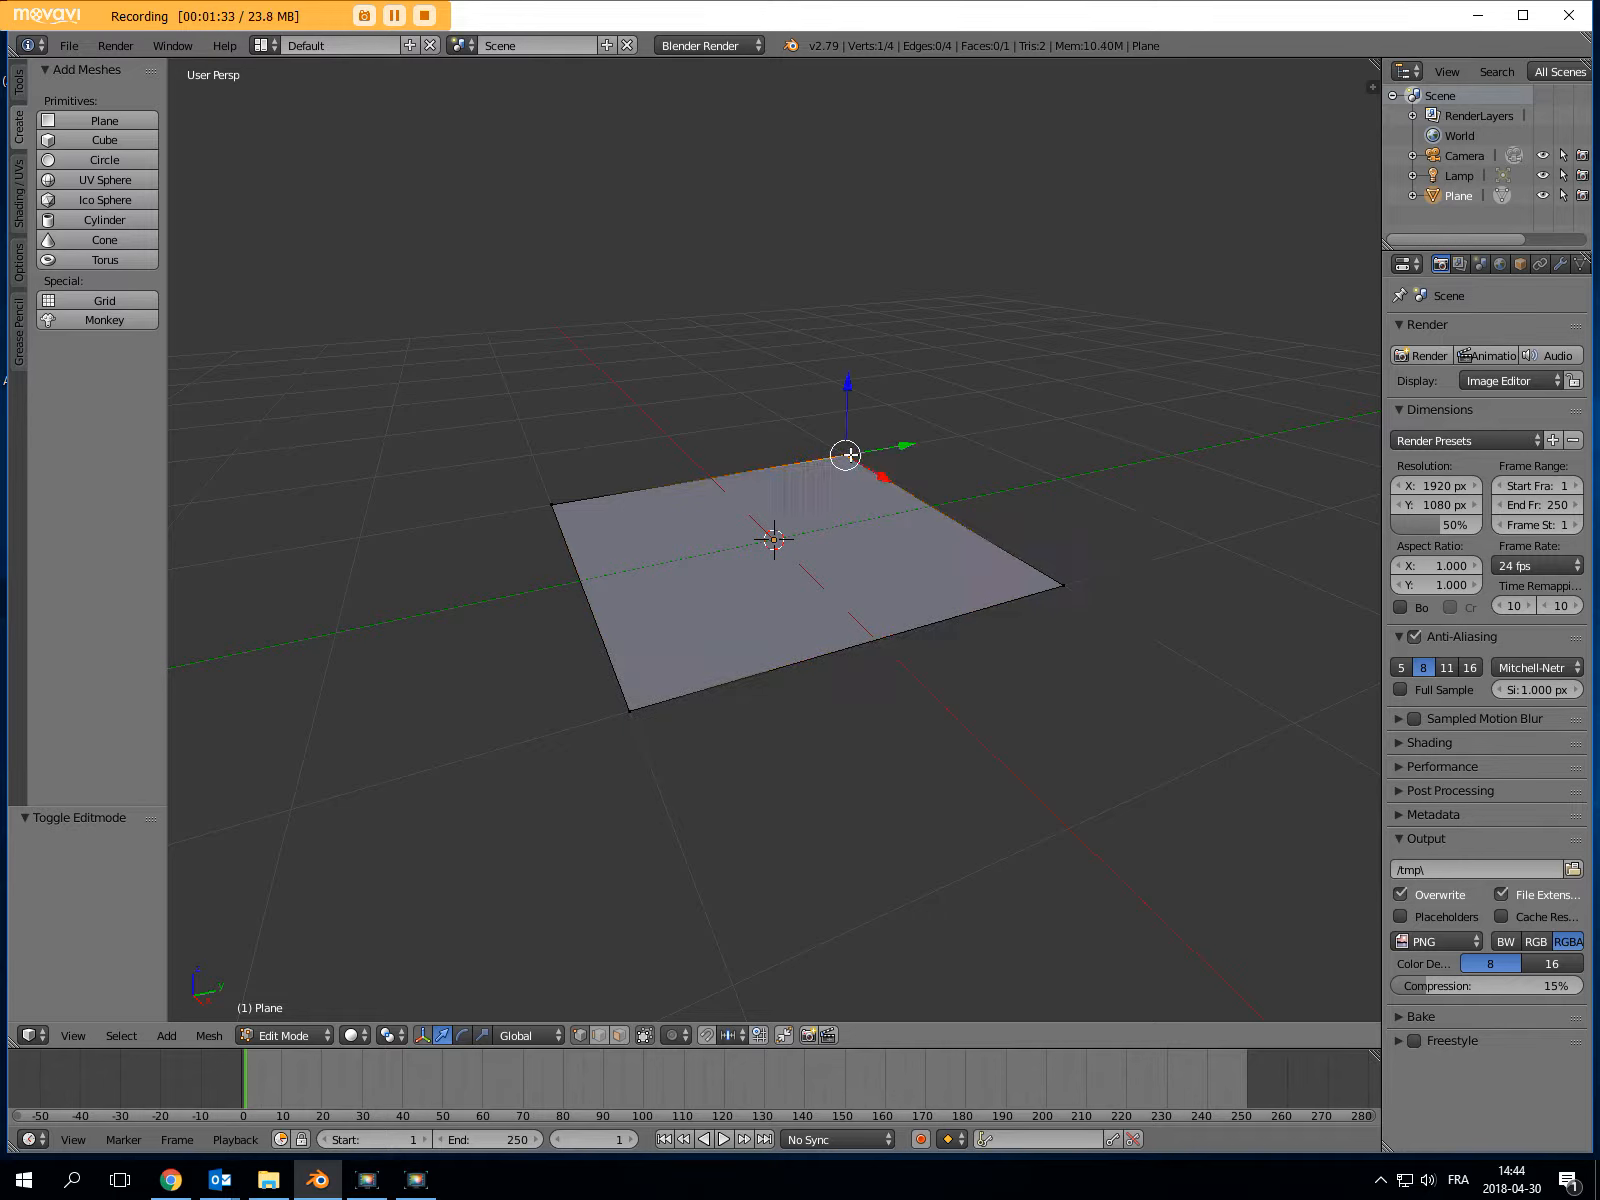
{"action": "right_click", "coordinate": [629, 711]}
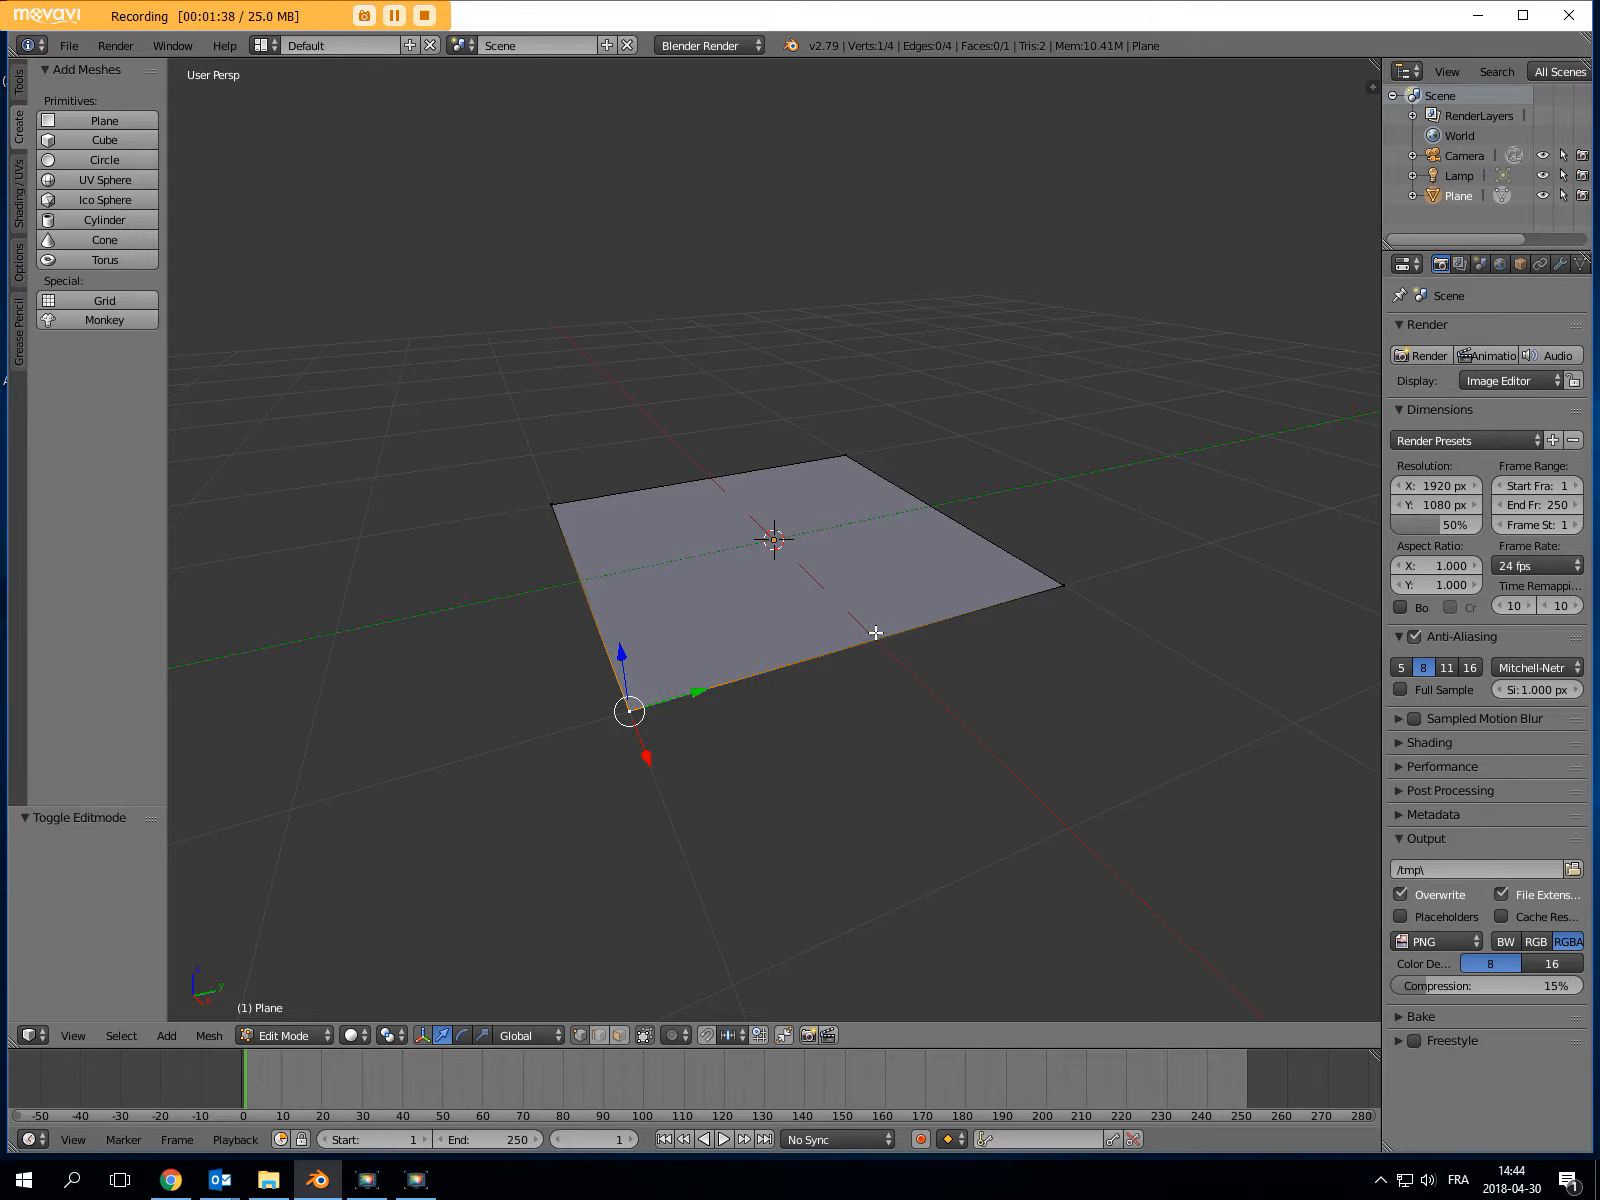
Select the plane's front and left edges individually in edge mode, followed by its whole face in face mode
{"action": "left_click", "coordinate": [602, 1038]}
{"action": "right_click", "coordinate": [796, 664]}
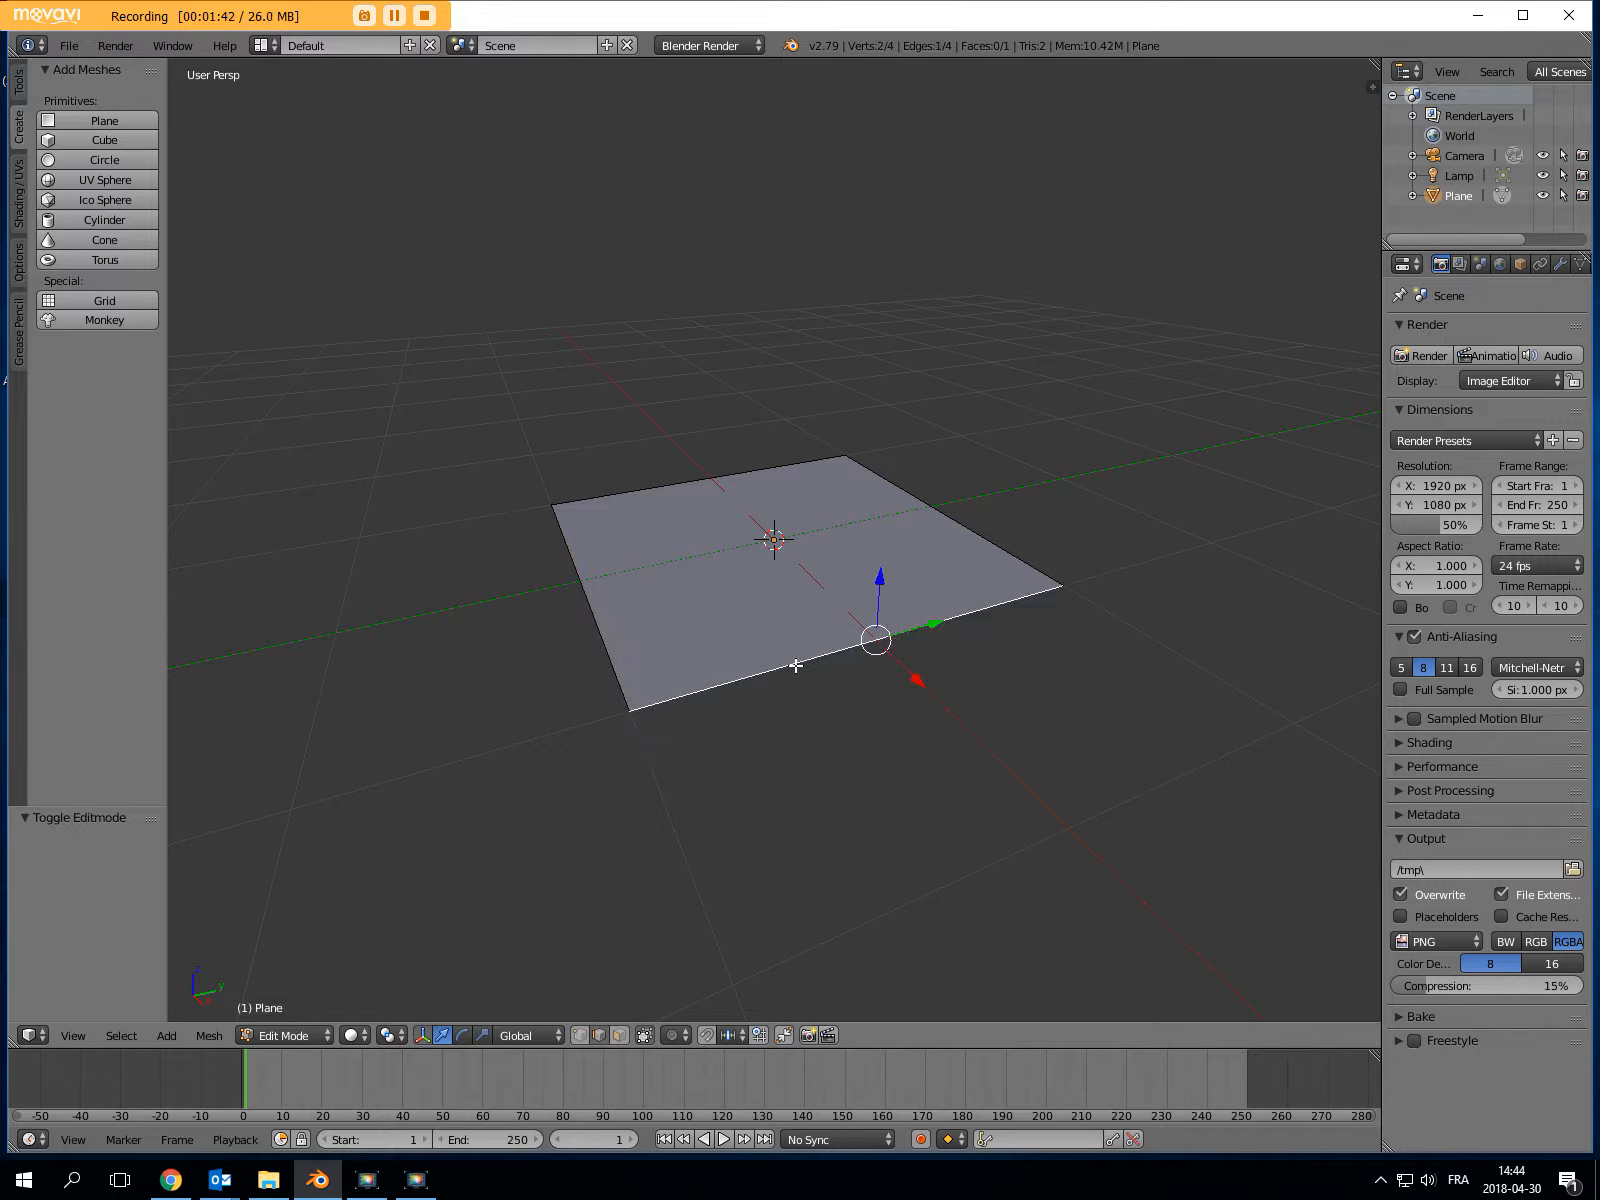
{"action": "right_click", "coordinate": [610, 652]}
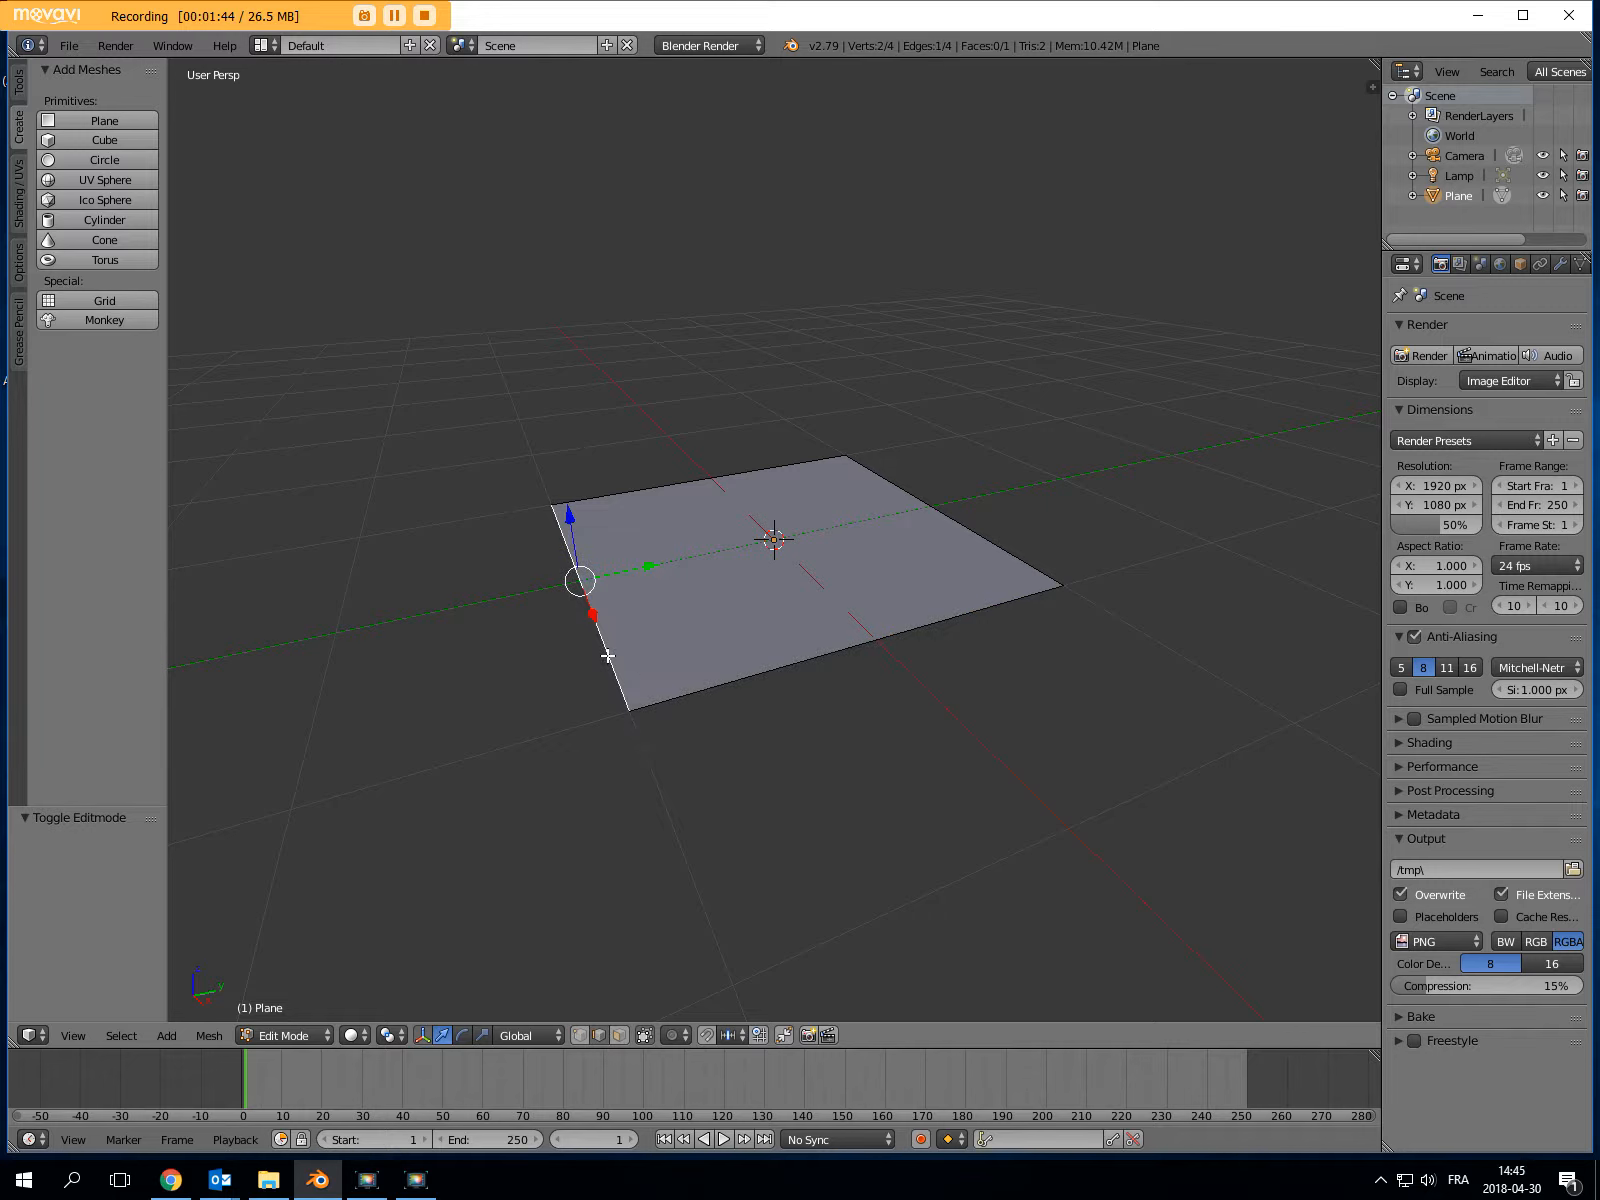
{"action": "left_click", "coordinate": [620, 1035]}
{"action": "right_click", "coordinate": [704, 590]}
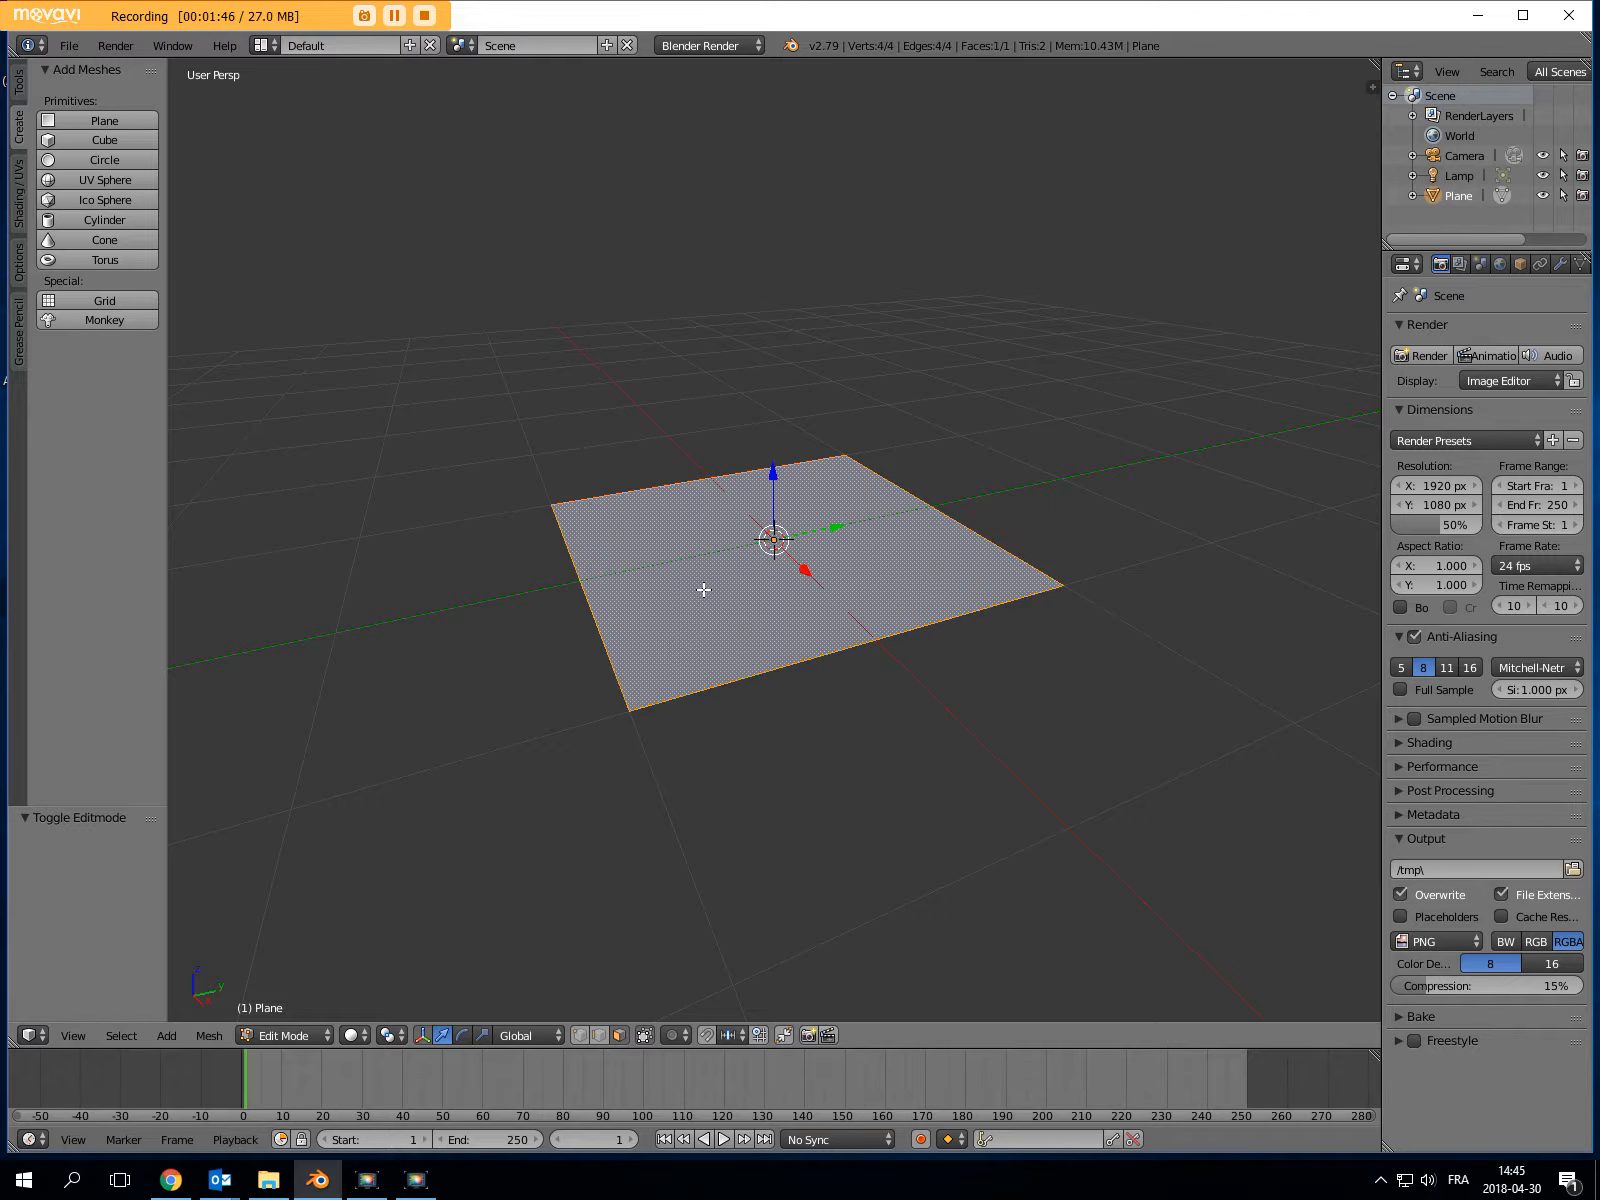
Select both front corner vertices together in vertex mode, and add the plane's left edge to the selection in edge mode
{"action": "right_click", "coordinate": [578, 1038]}
{"action": "right_click", "coordinate": [629, 711]}
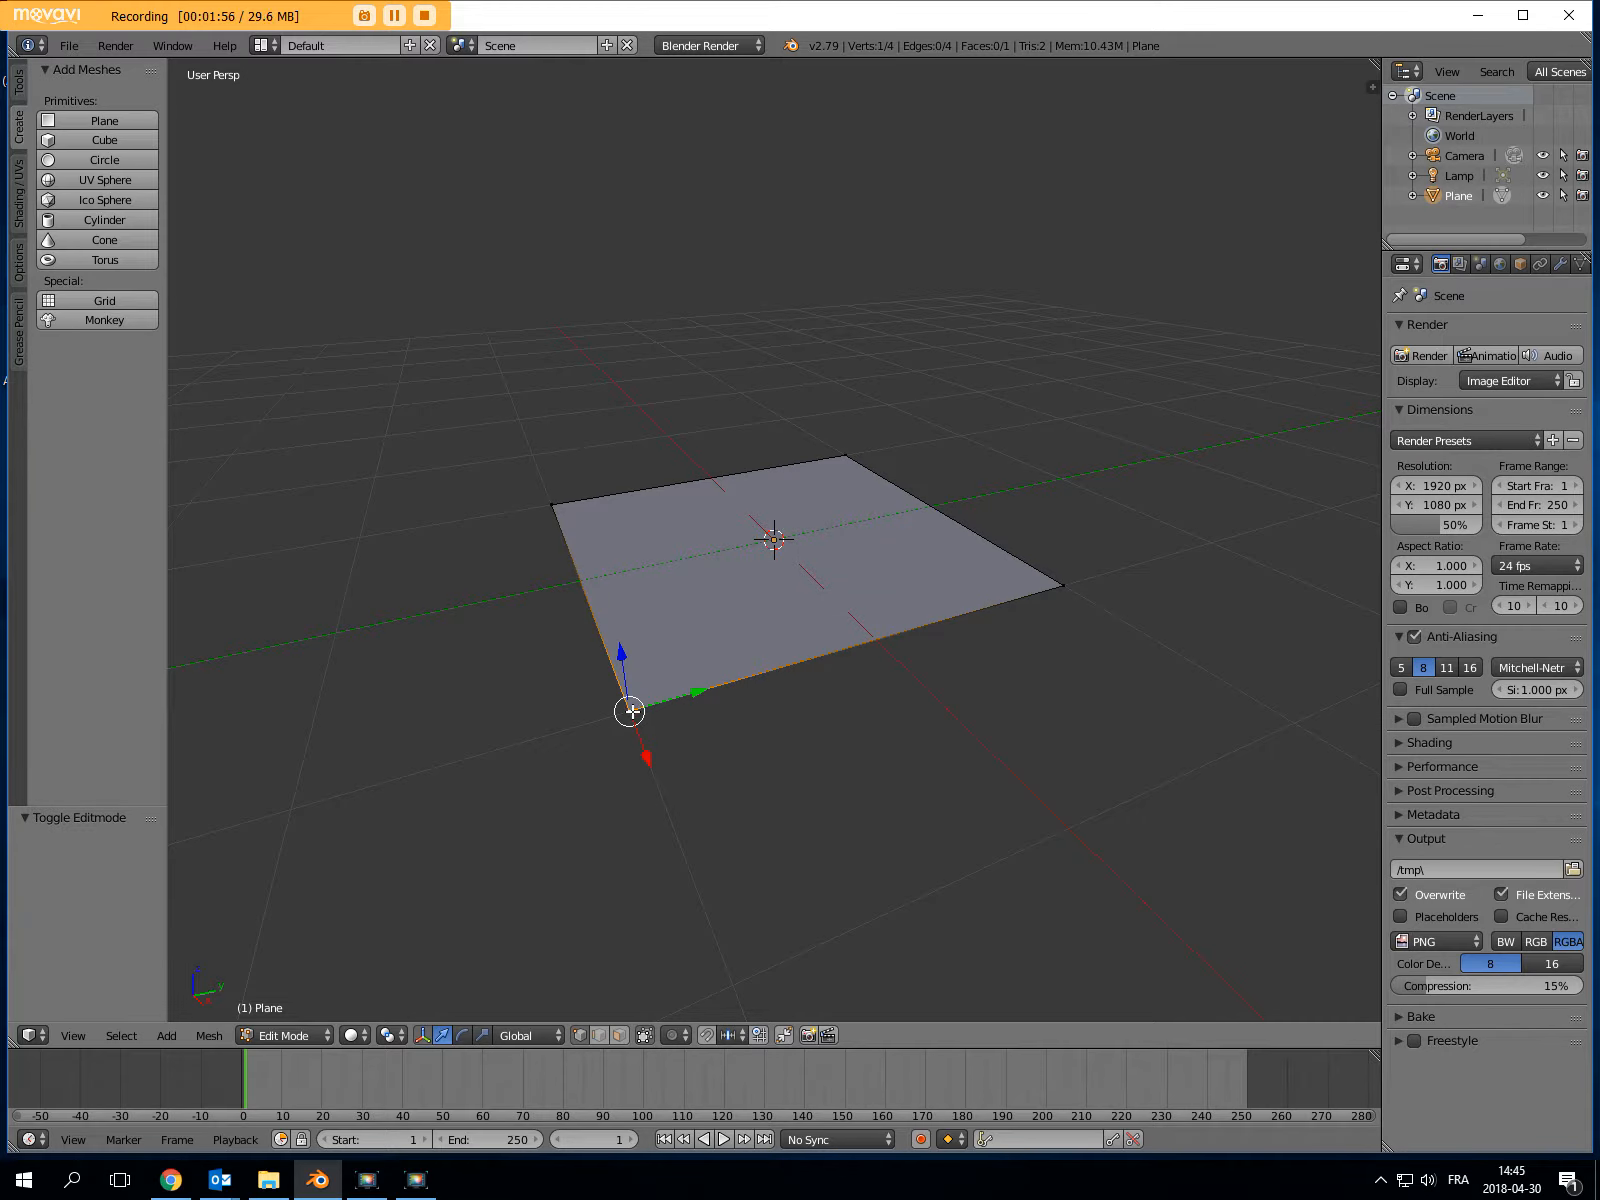
{"action": "right_click", "coordinate": [1061, 584], "text": "shift"}
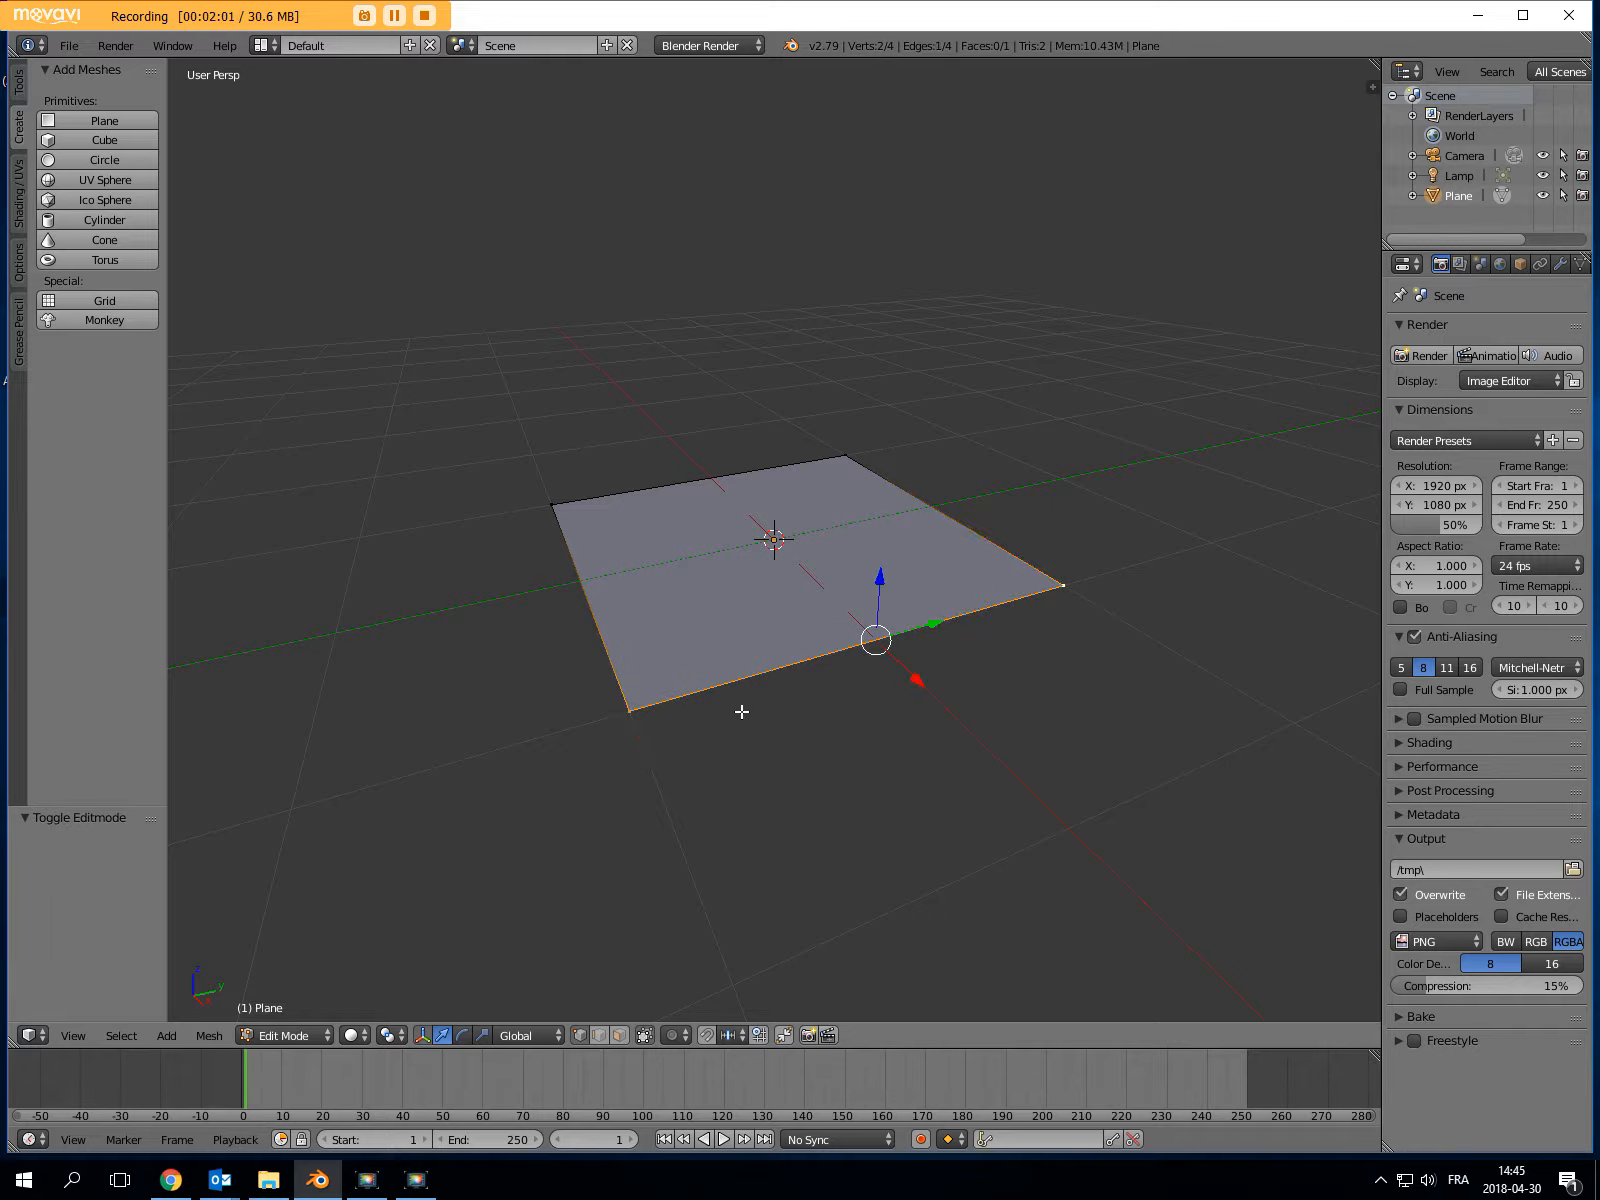
{"action": "left_click", "coordinate": [600, 1036]}
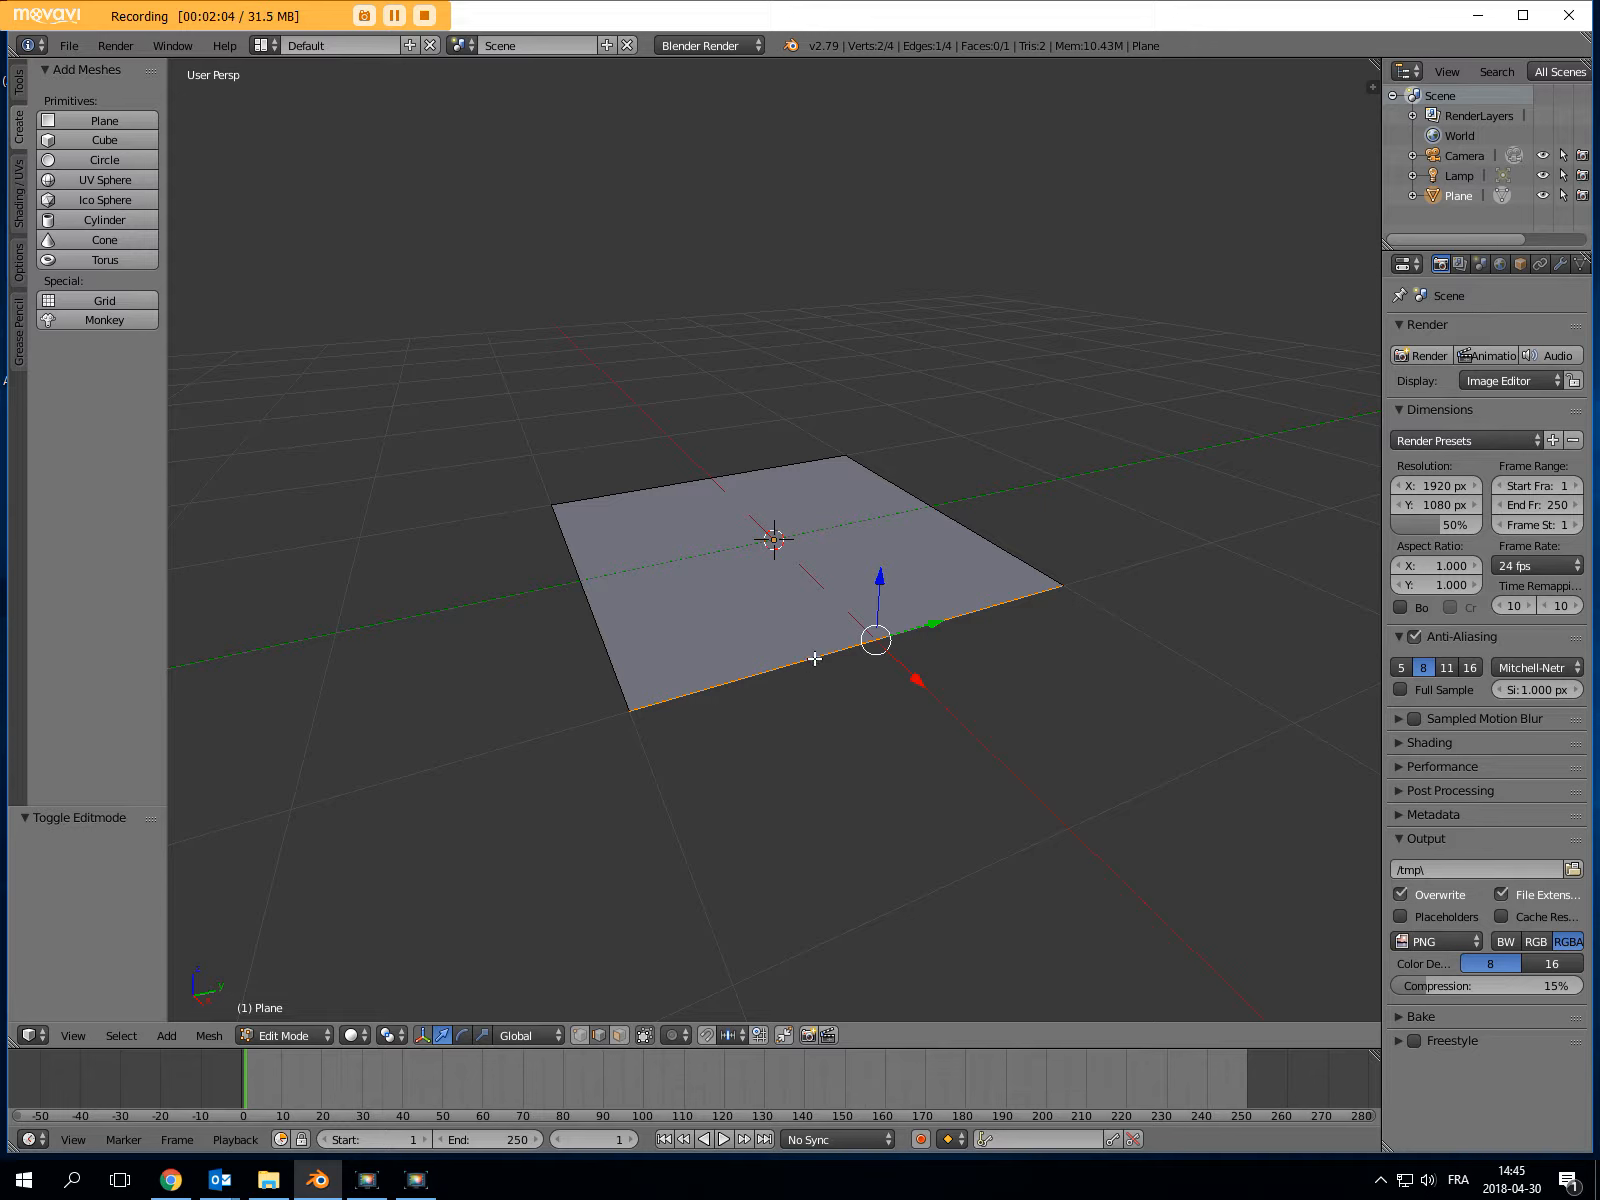
{"action": "right_click", "coordinate": [598, 625], "text": "shift"}
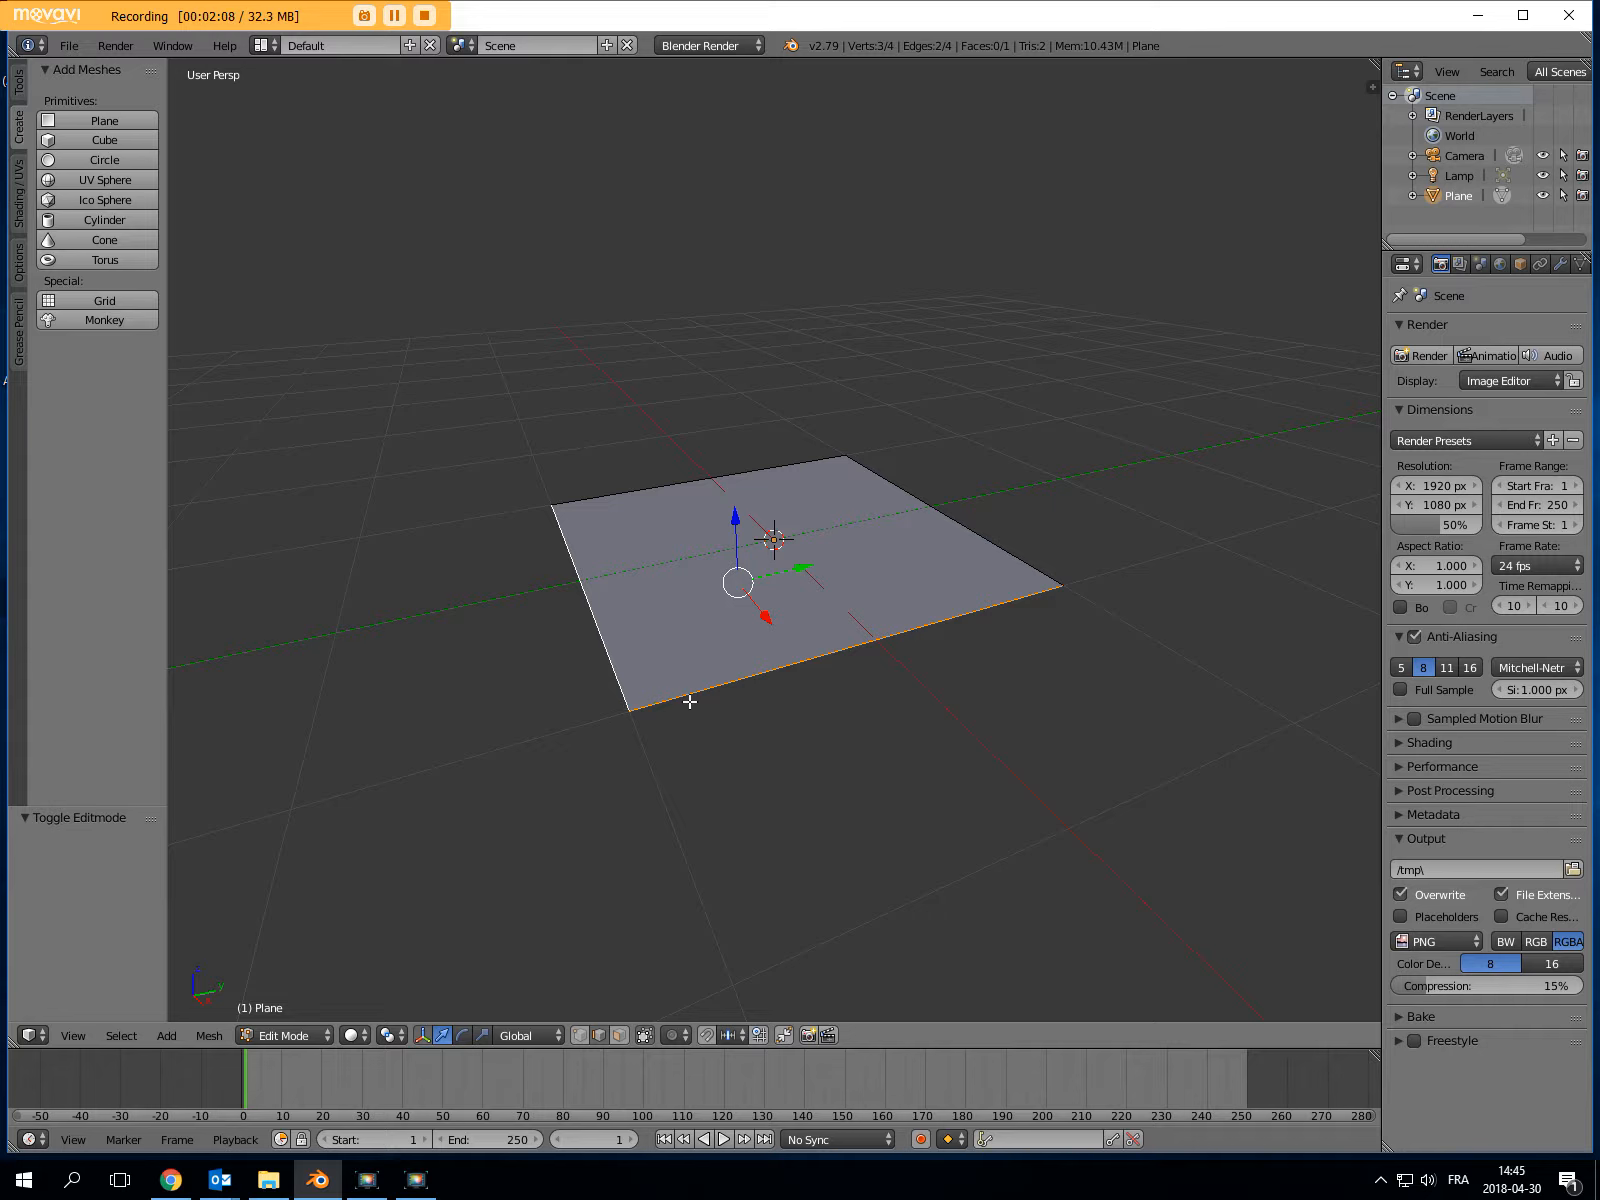
Select only the plane's left edge, and extend the selection with the front right corner vertex in vertex mode
{"action": "right_click", "coordinate": [629, 709]}
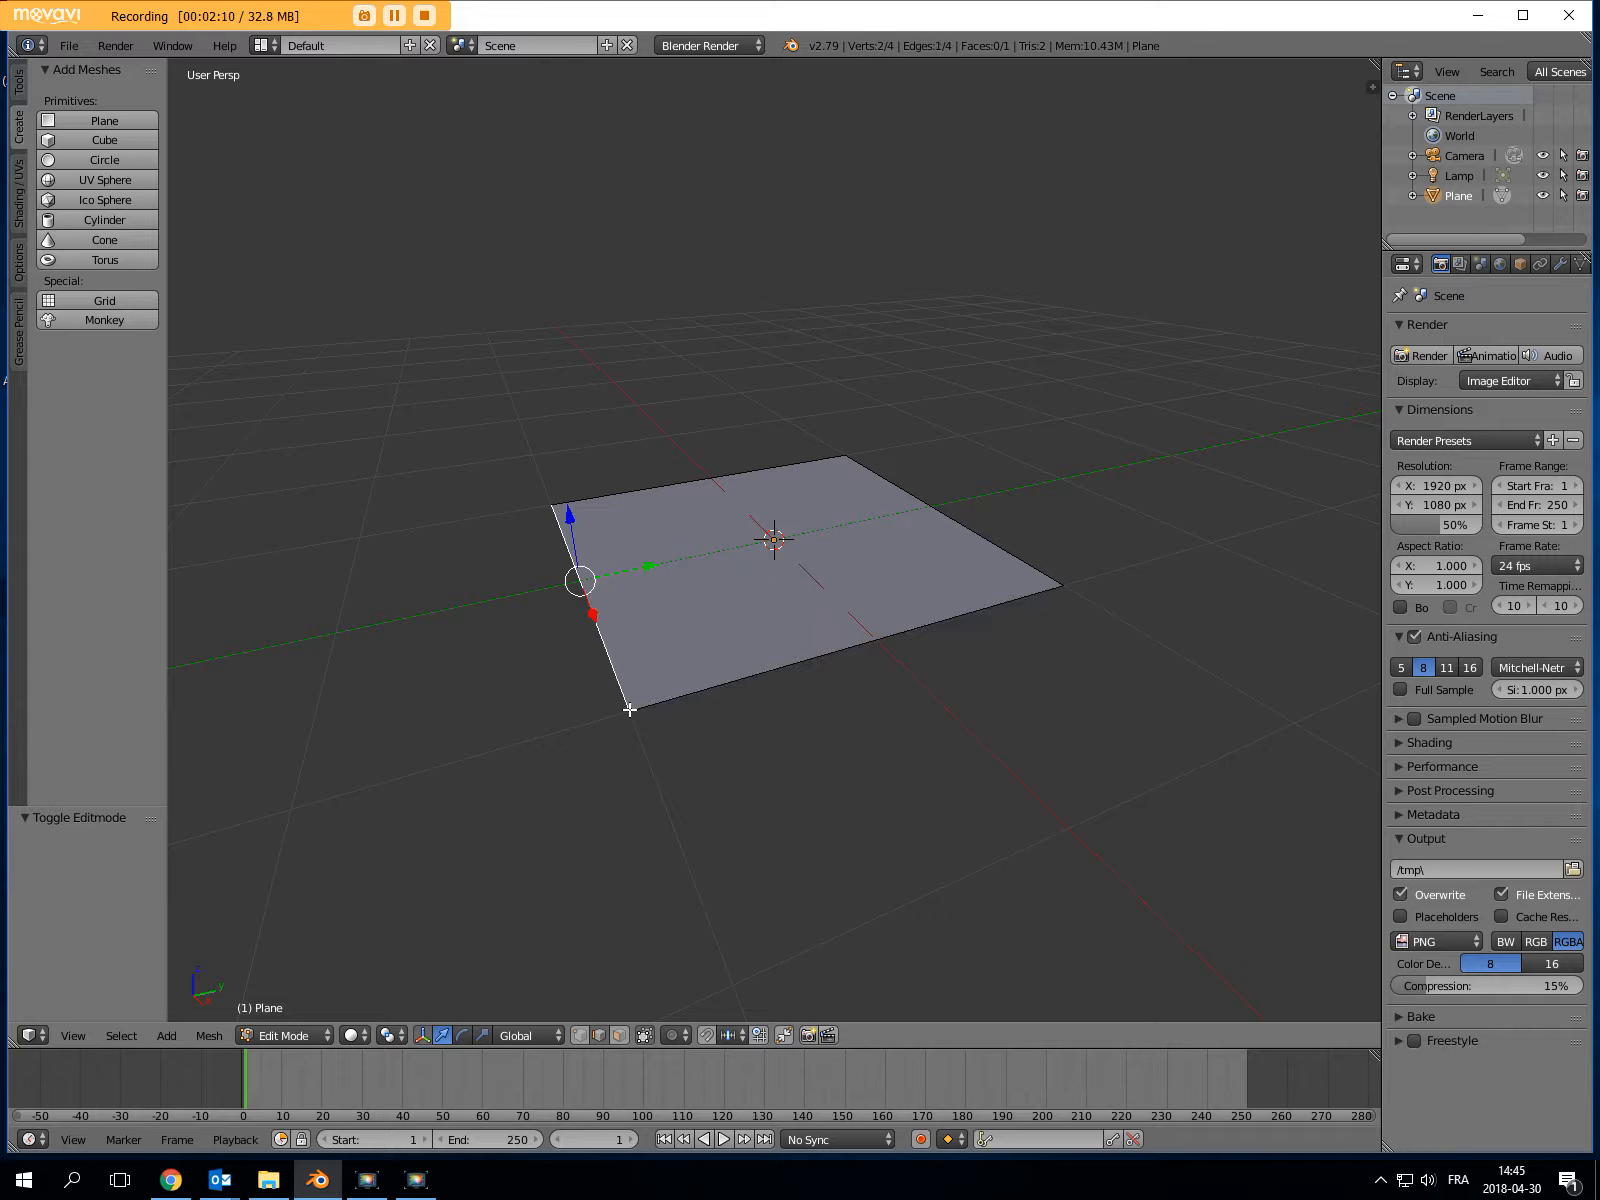
{"action": "left_click", "coordinate": [580, 1035]}
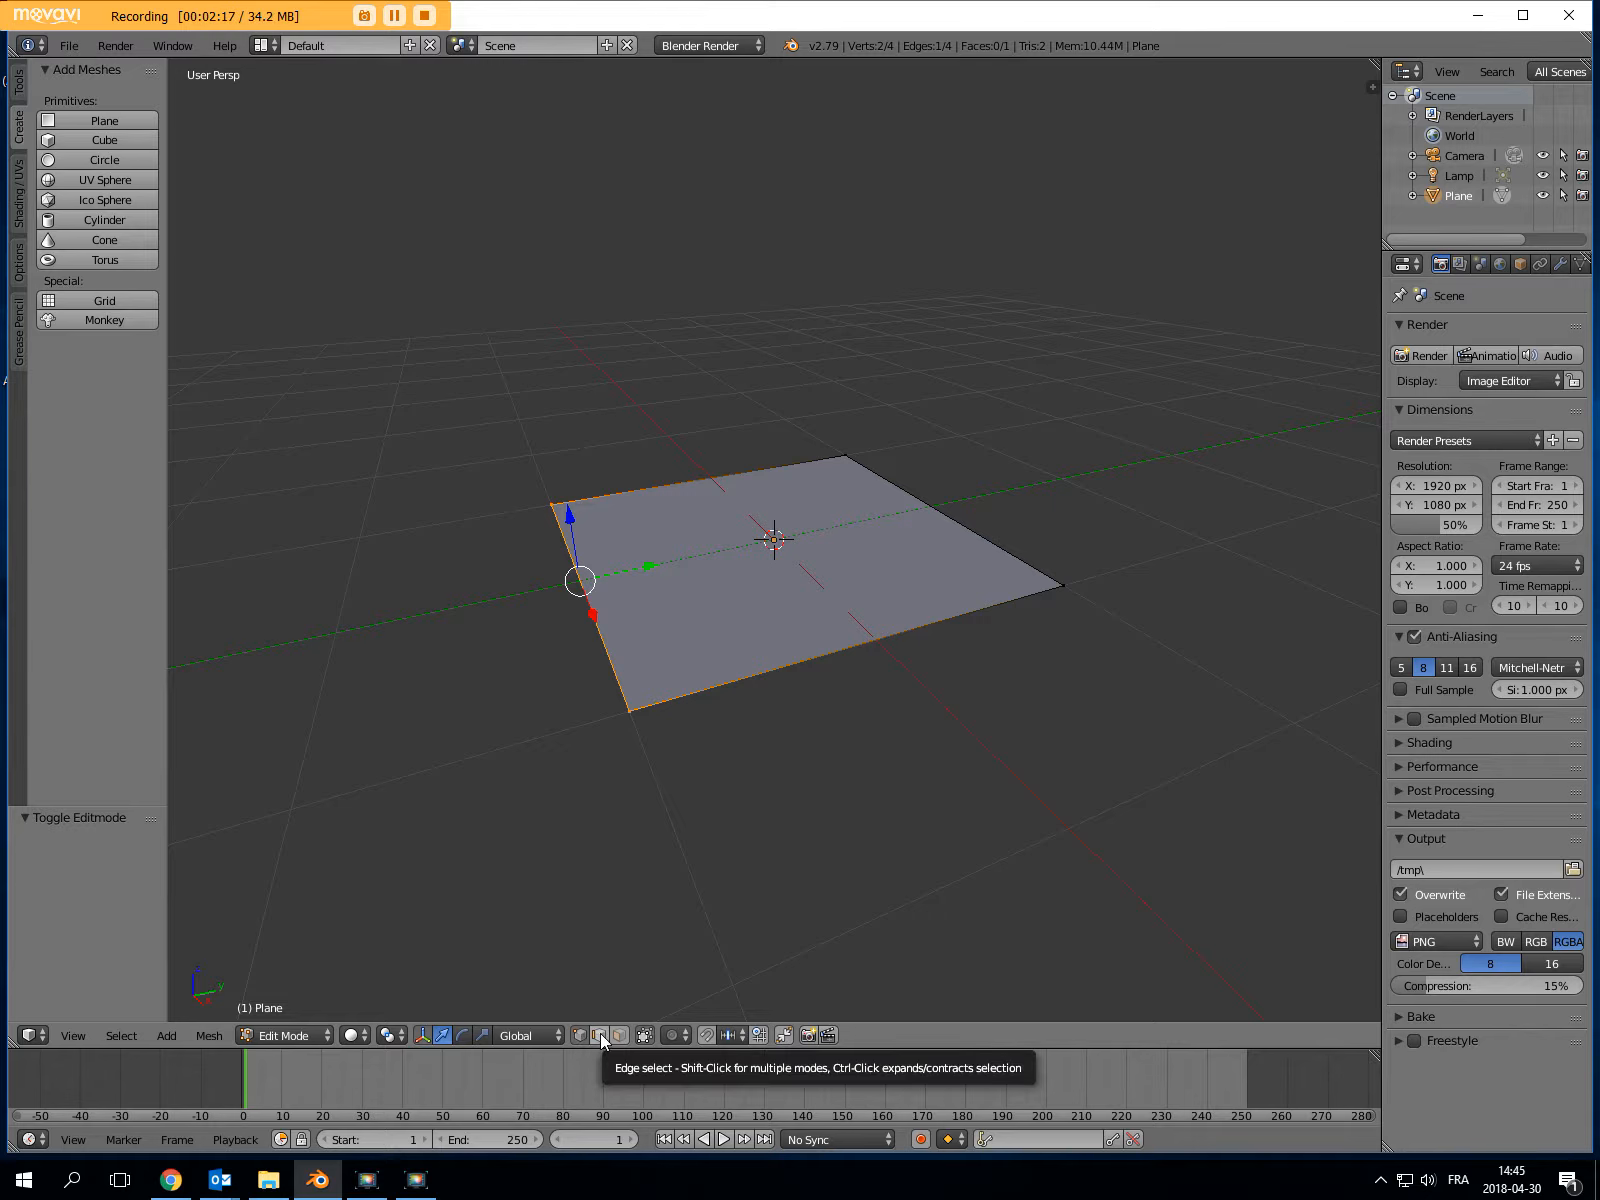
{"action": "left_click", "coordinate": [601, 1034]}
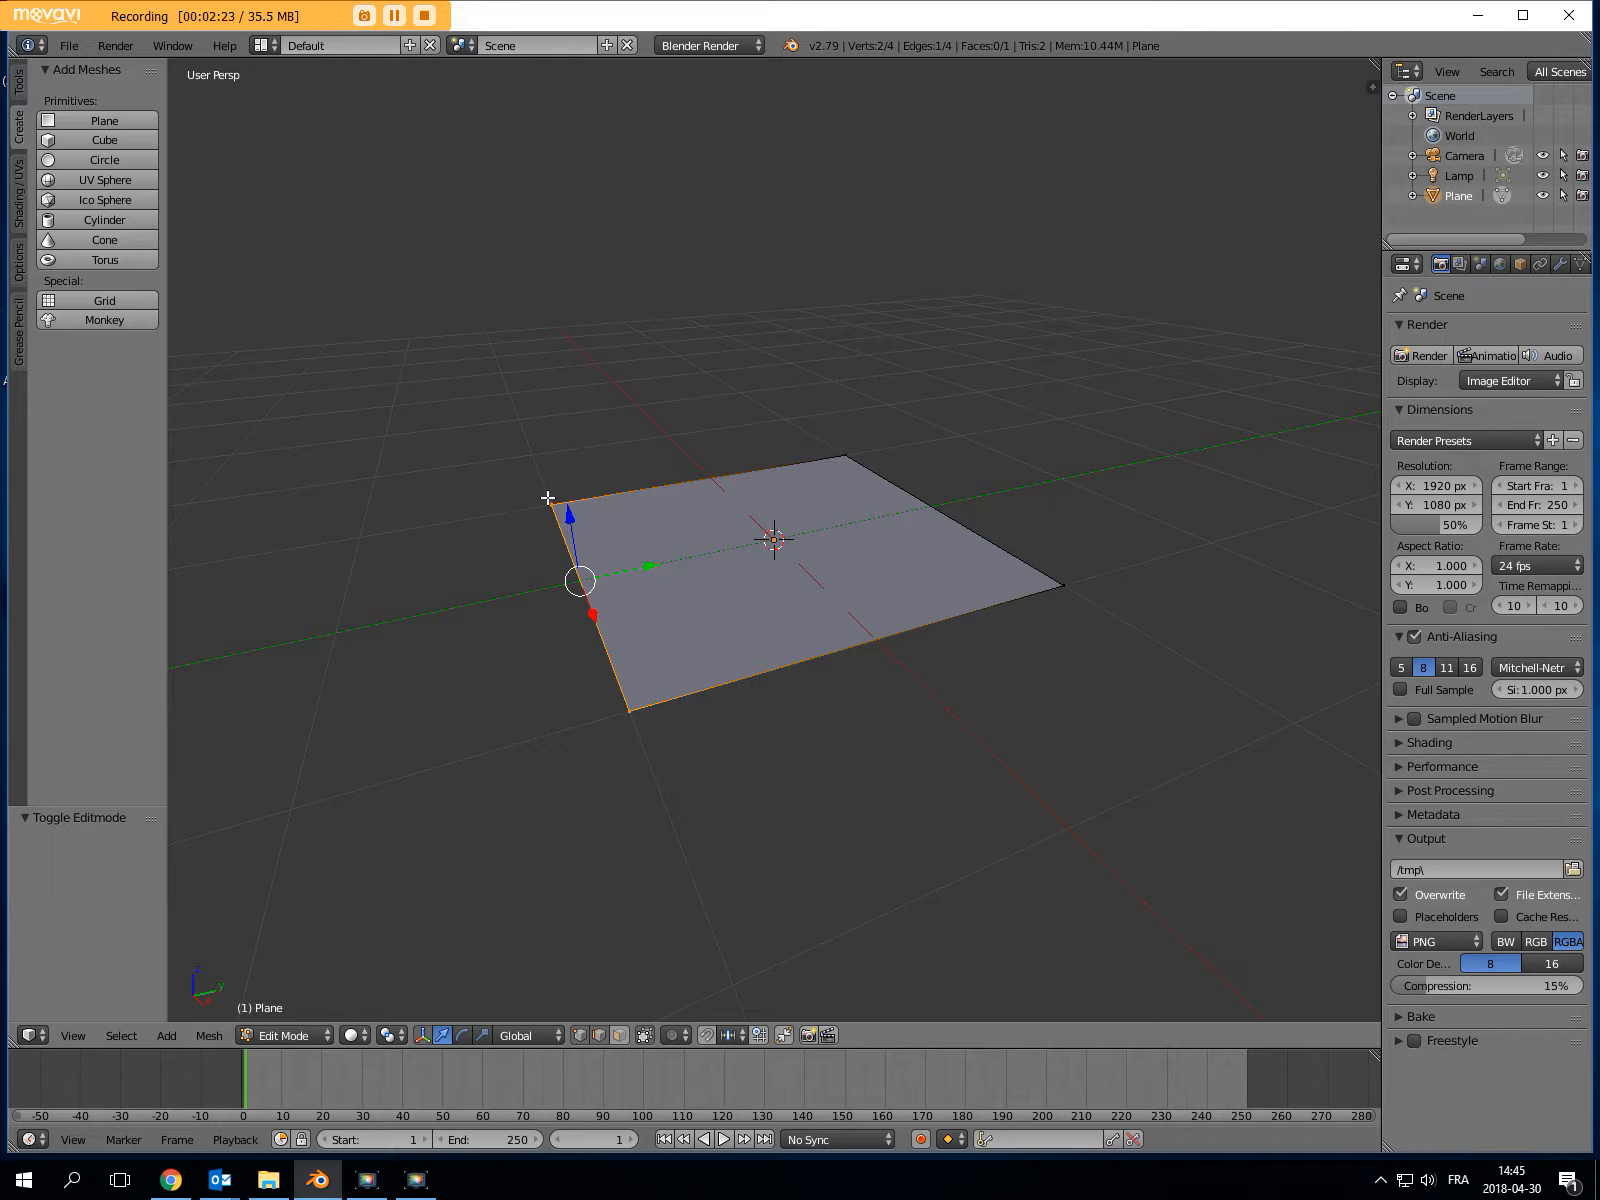
{"action": "right_click", "coordinate": [864, 643], "text": "shift"}
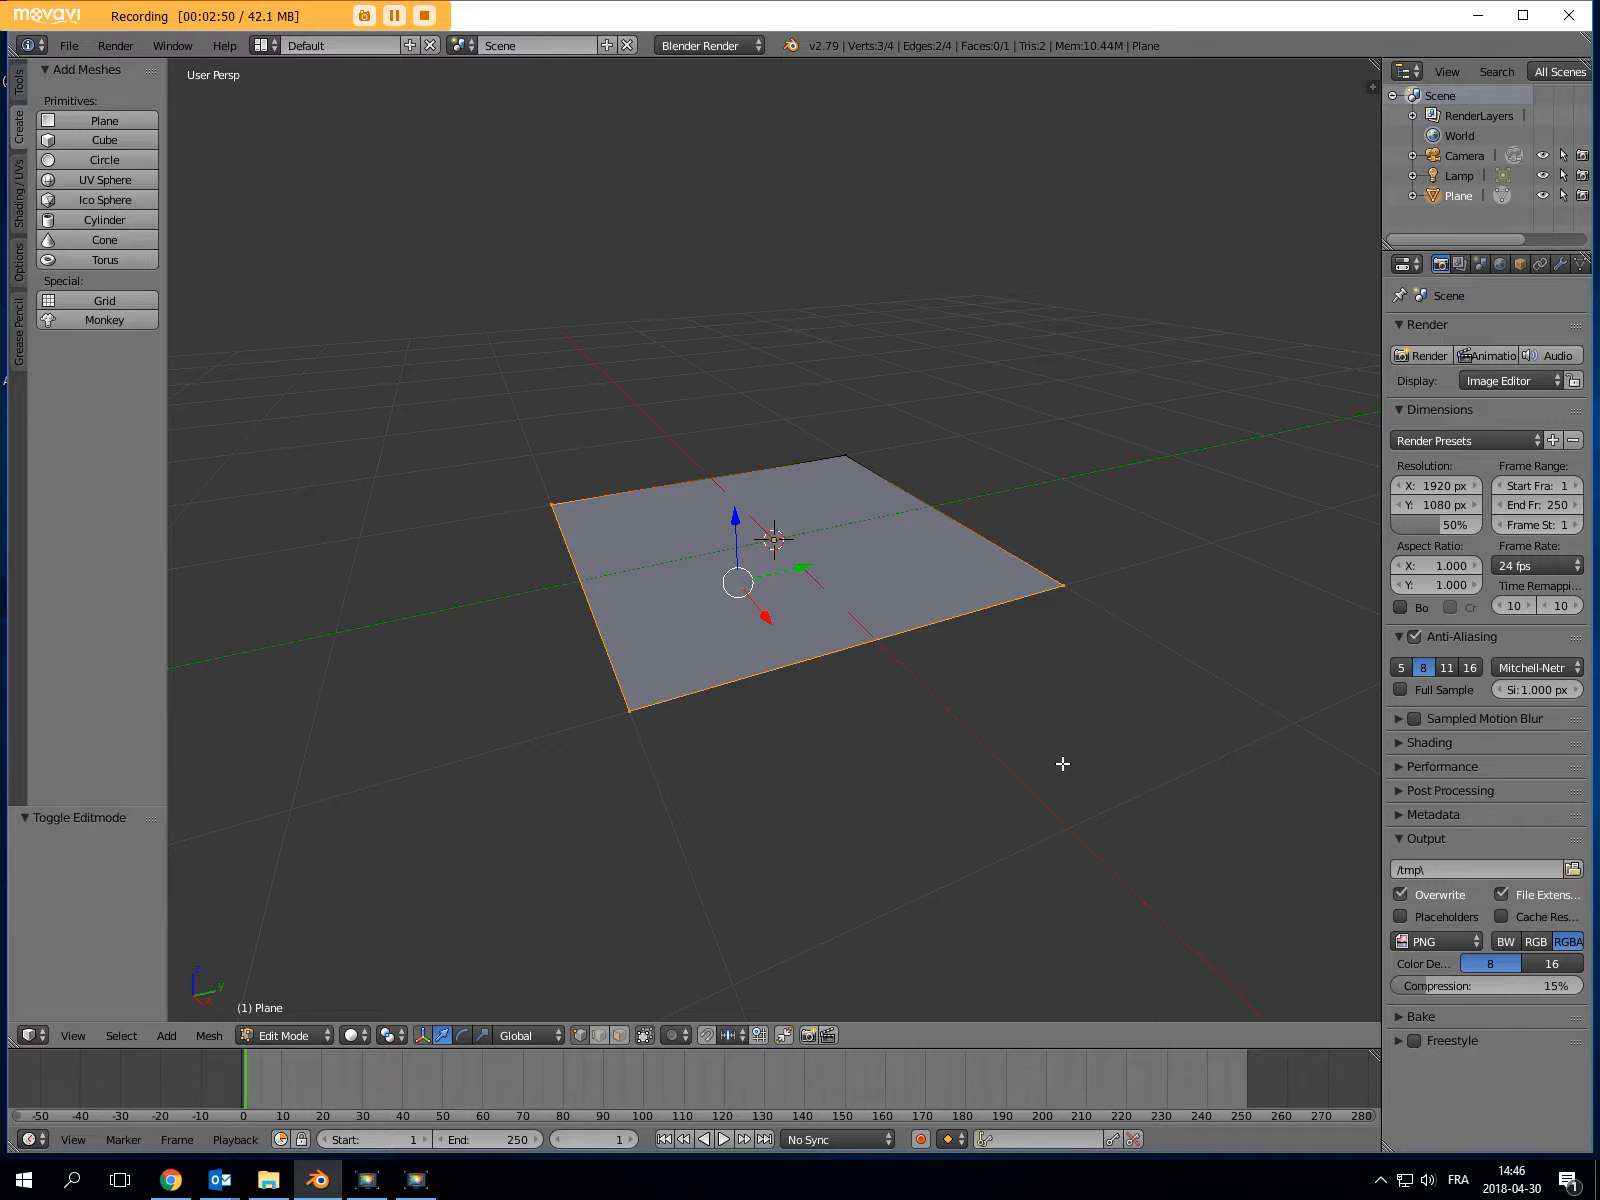
Select all of the plane's geometry and review the vertex, edge and face operations available for it
{"action": "key", "text": "a"}
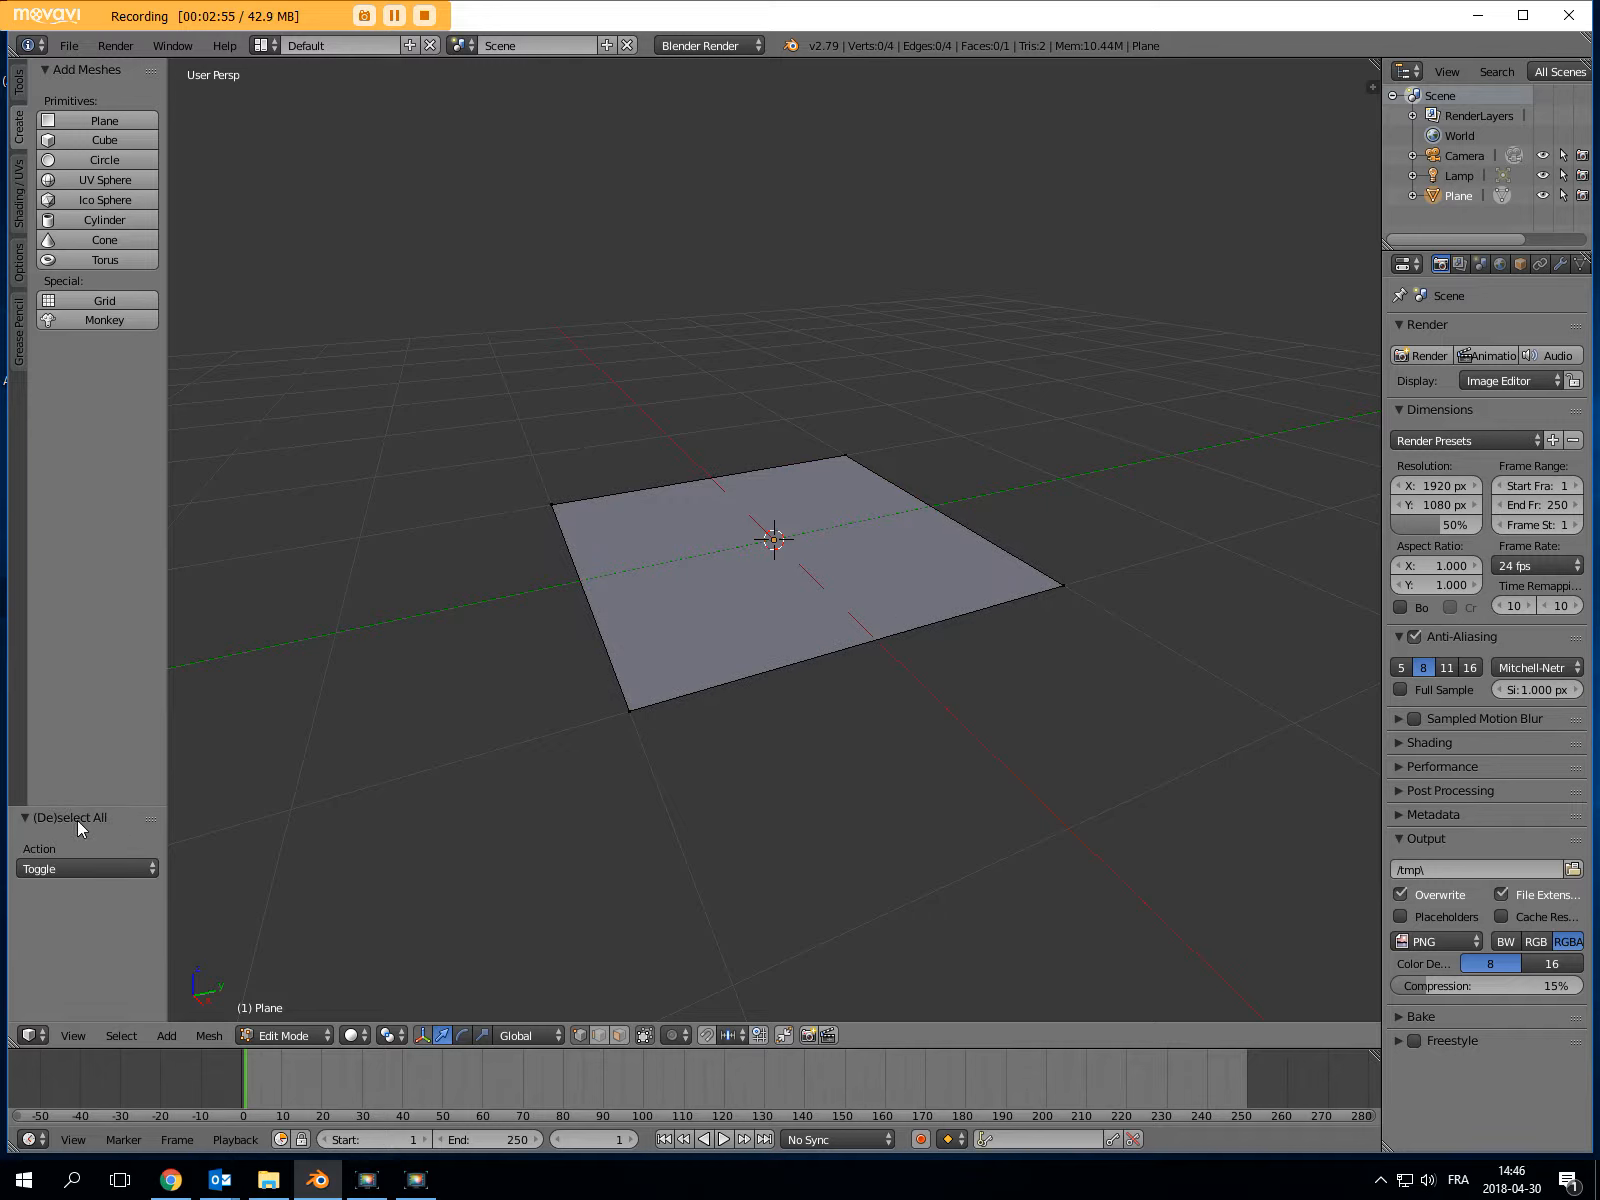
{"action": "key", "text": "a"}
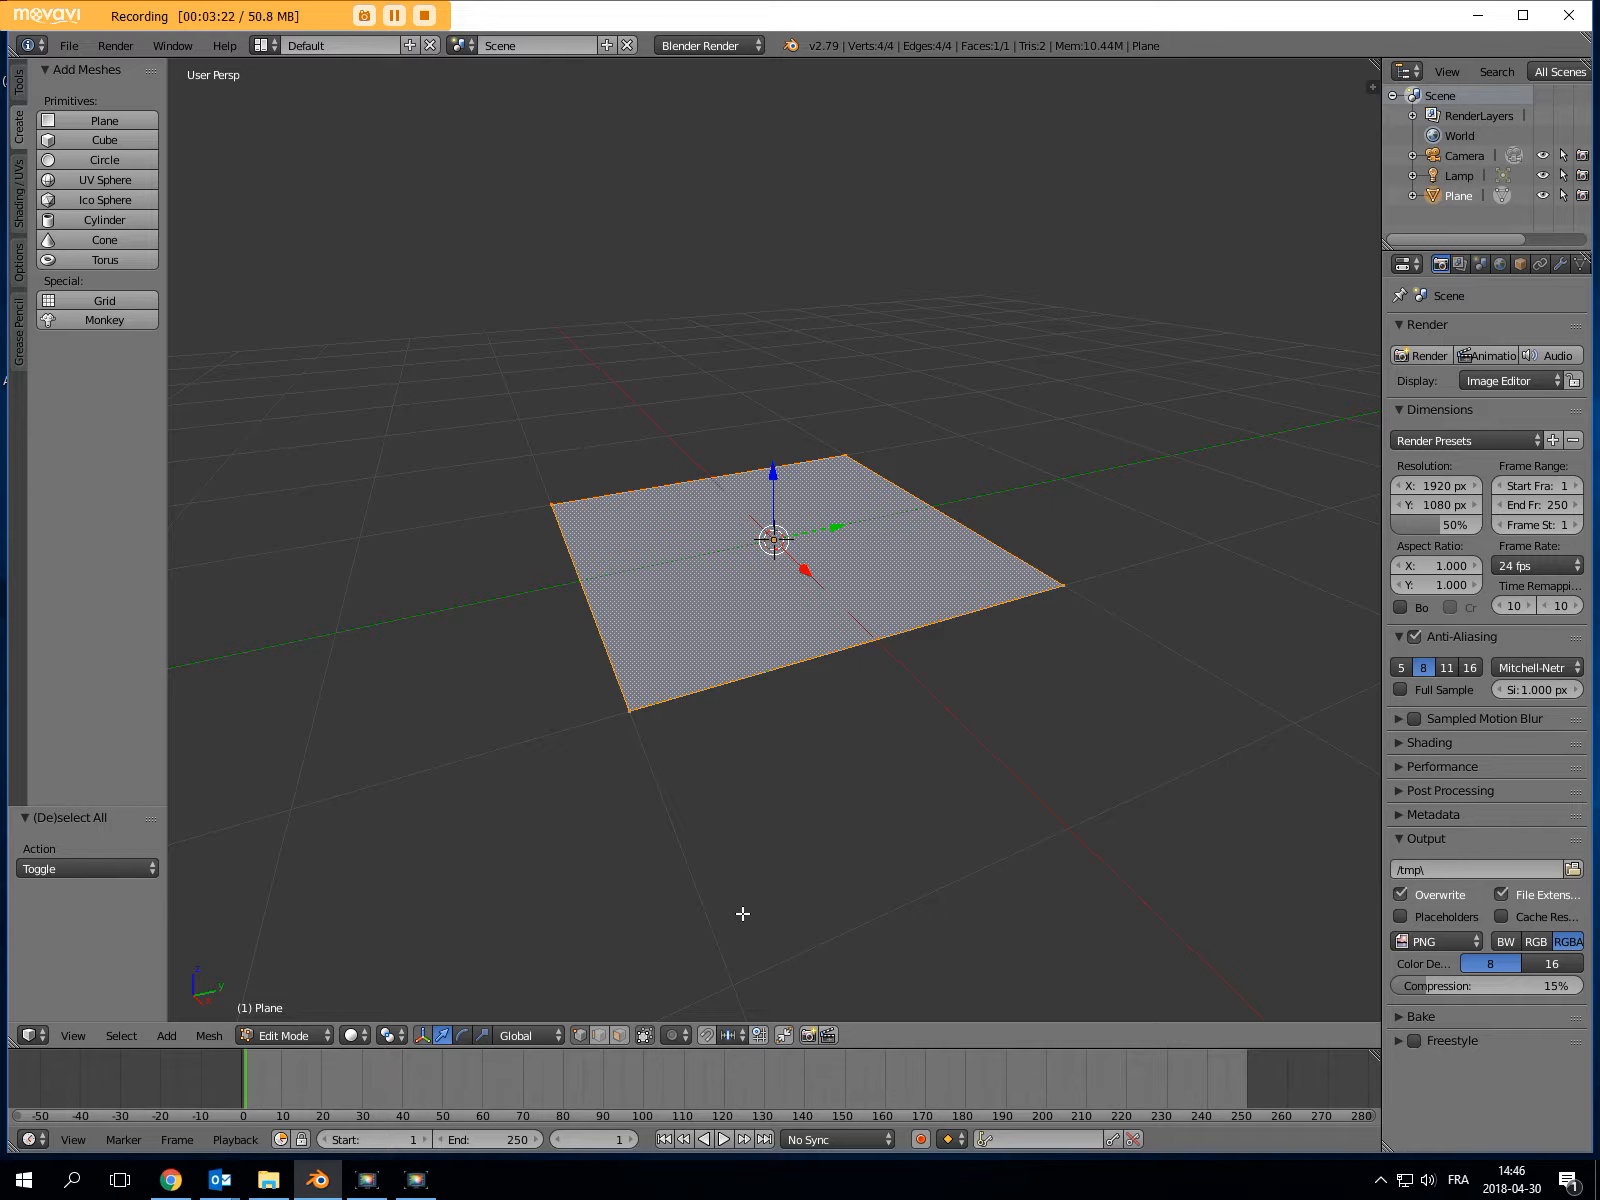
{"action": "key", "text": "ctrl+v"}
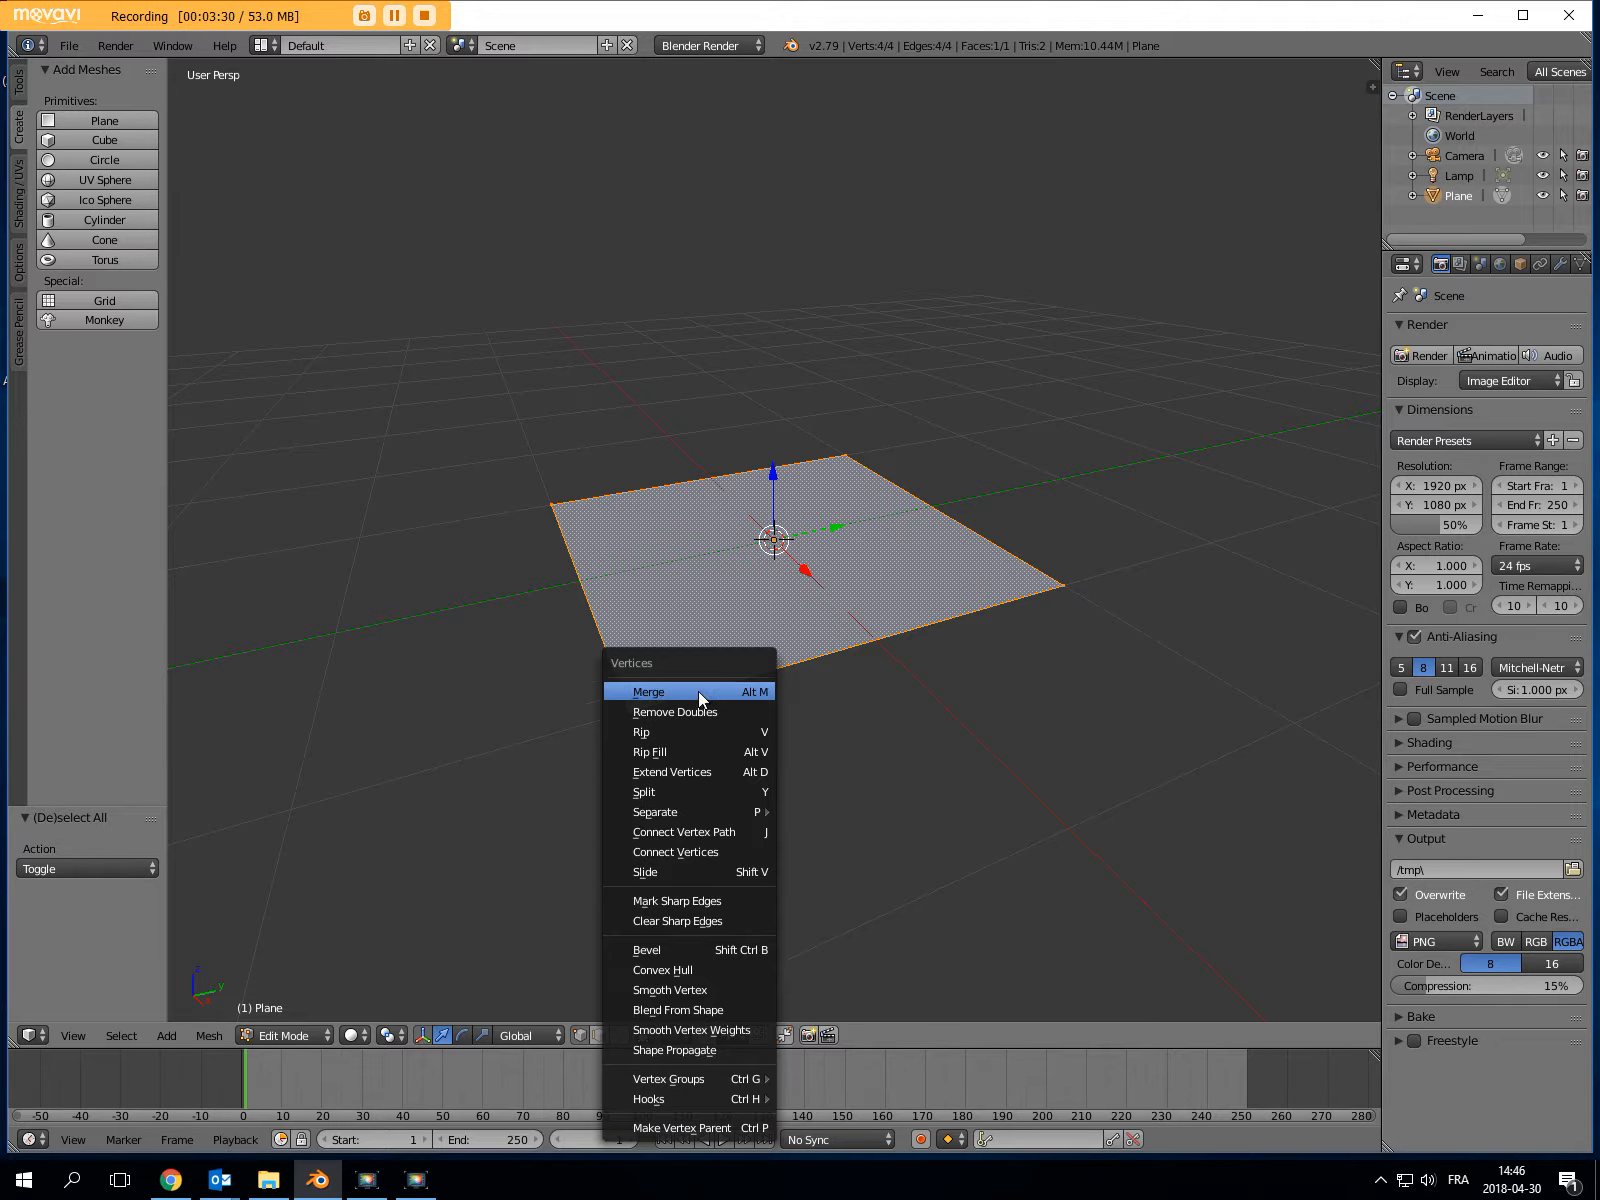
{"action": "key", "text": "Escape"}
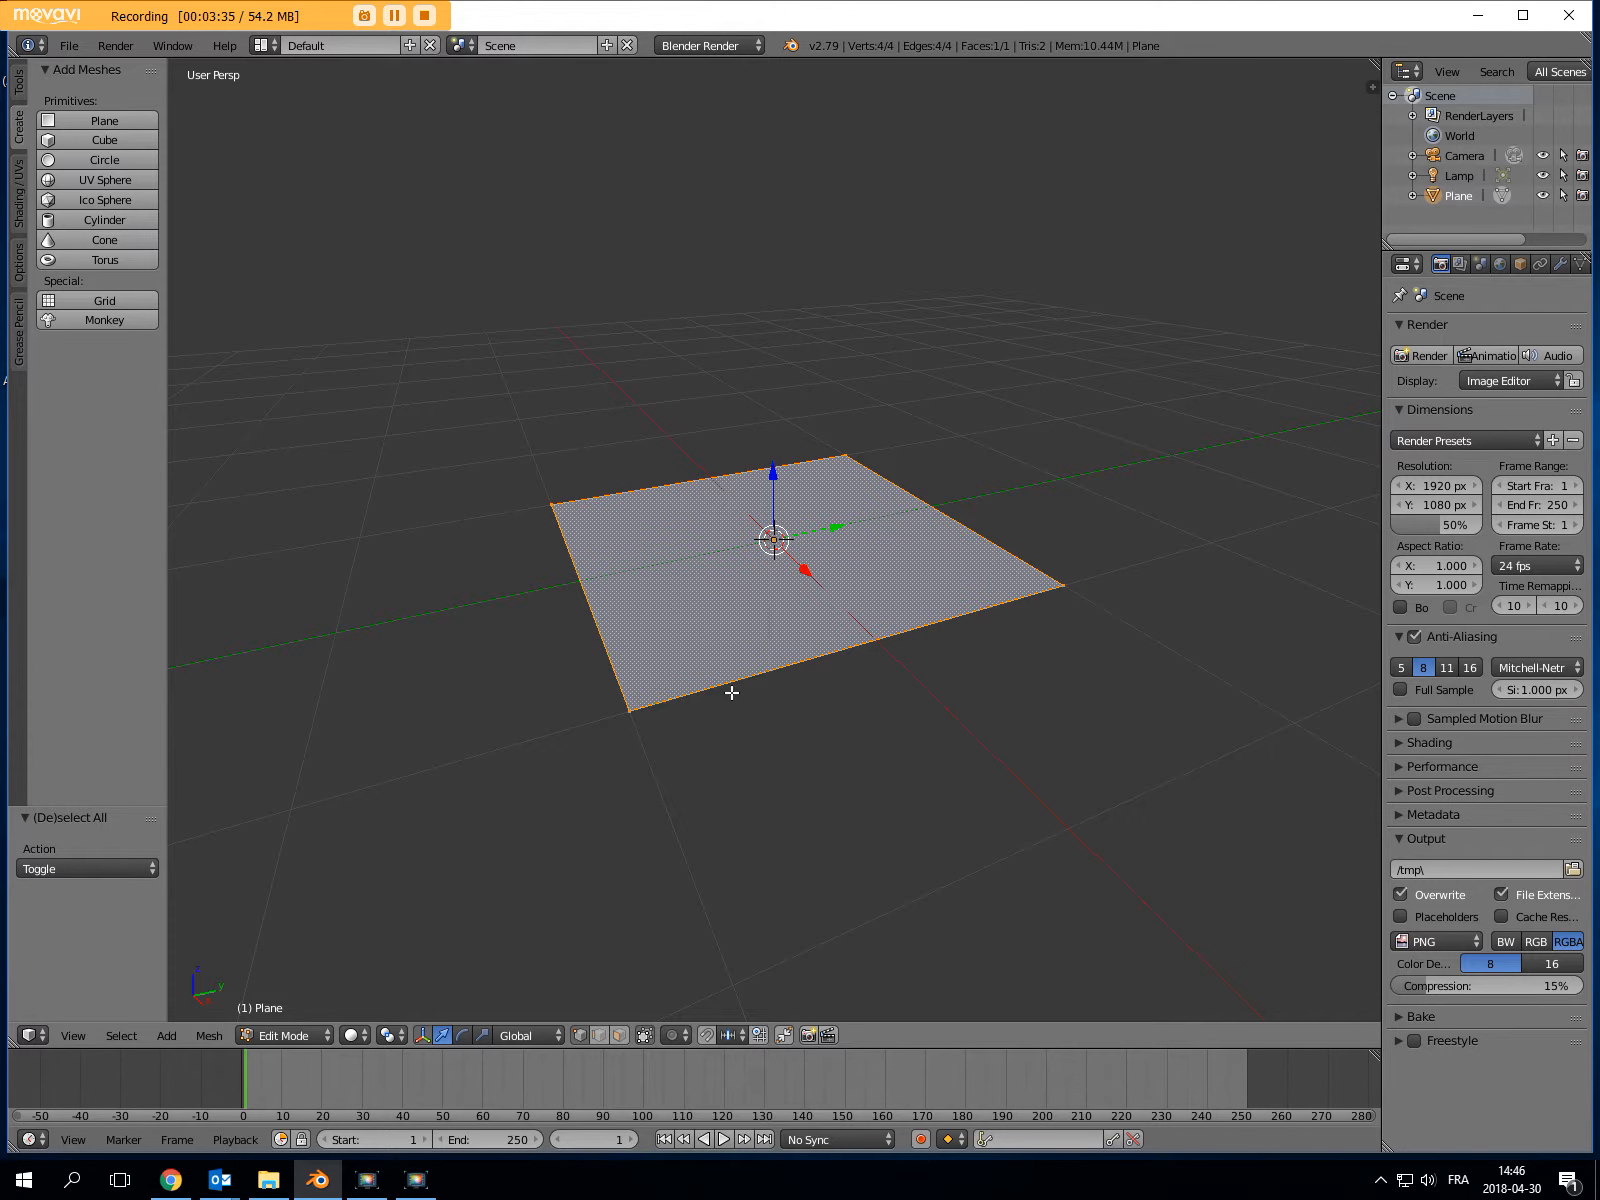
{"action": "key", "text": "ctrl+e"}
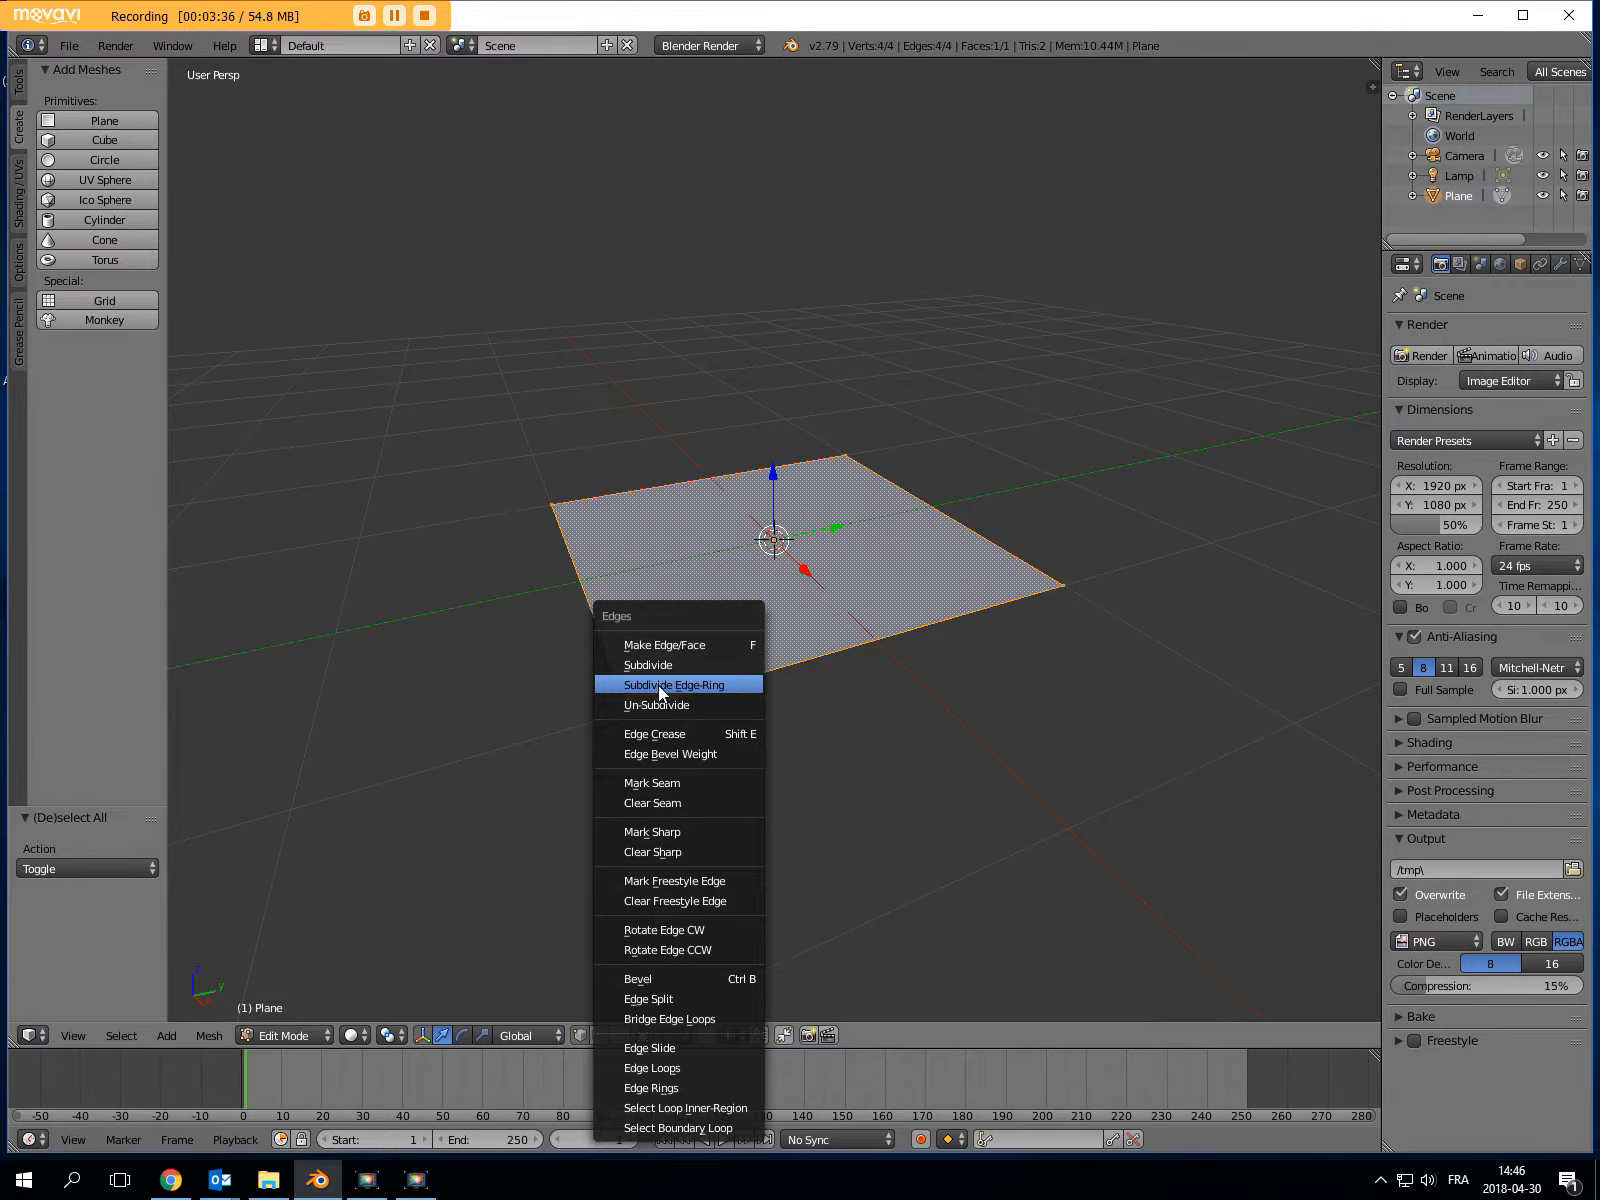
{"action": "key", "text": "Escape"}
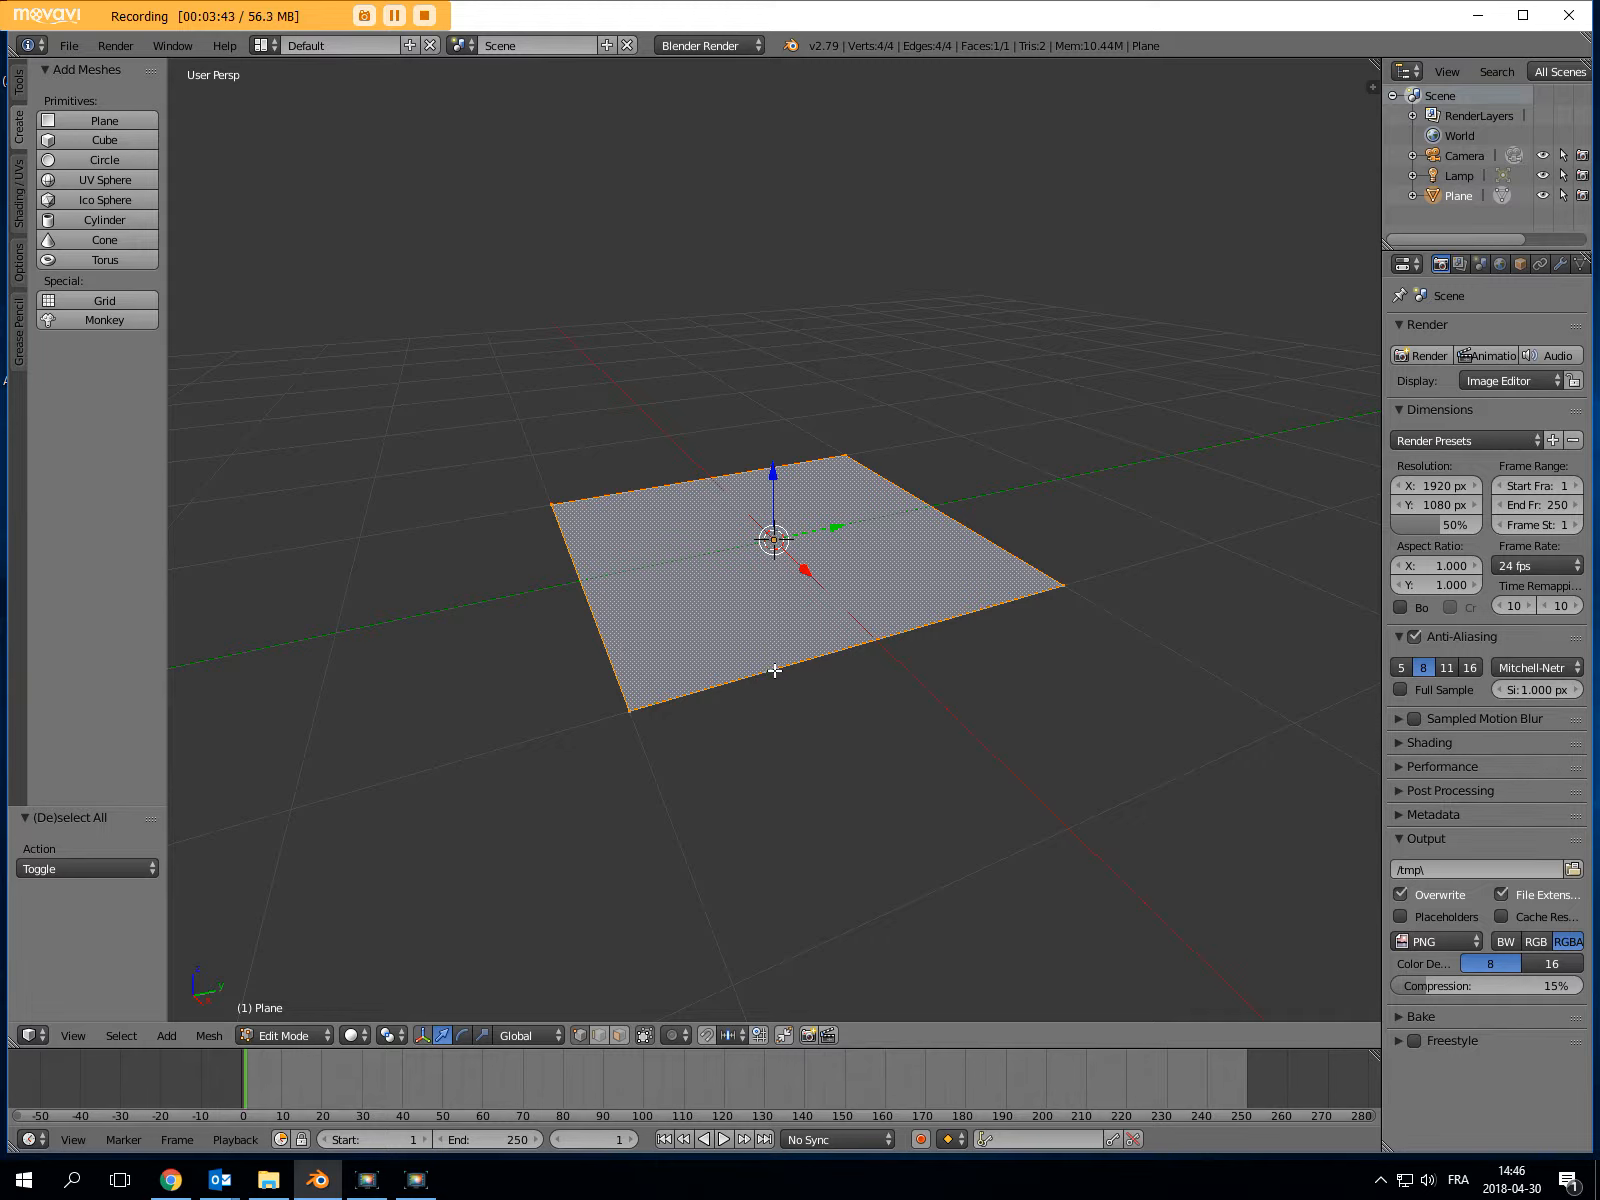
{"action": "key", "text": "ctrl+f"}
Subdivide the selected plane with the number of cuts set to 4
{"action": "left_click", "coordinate": [18, 82]}
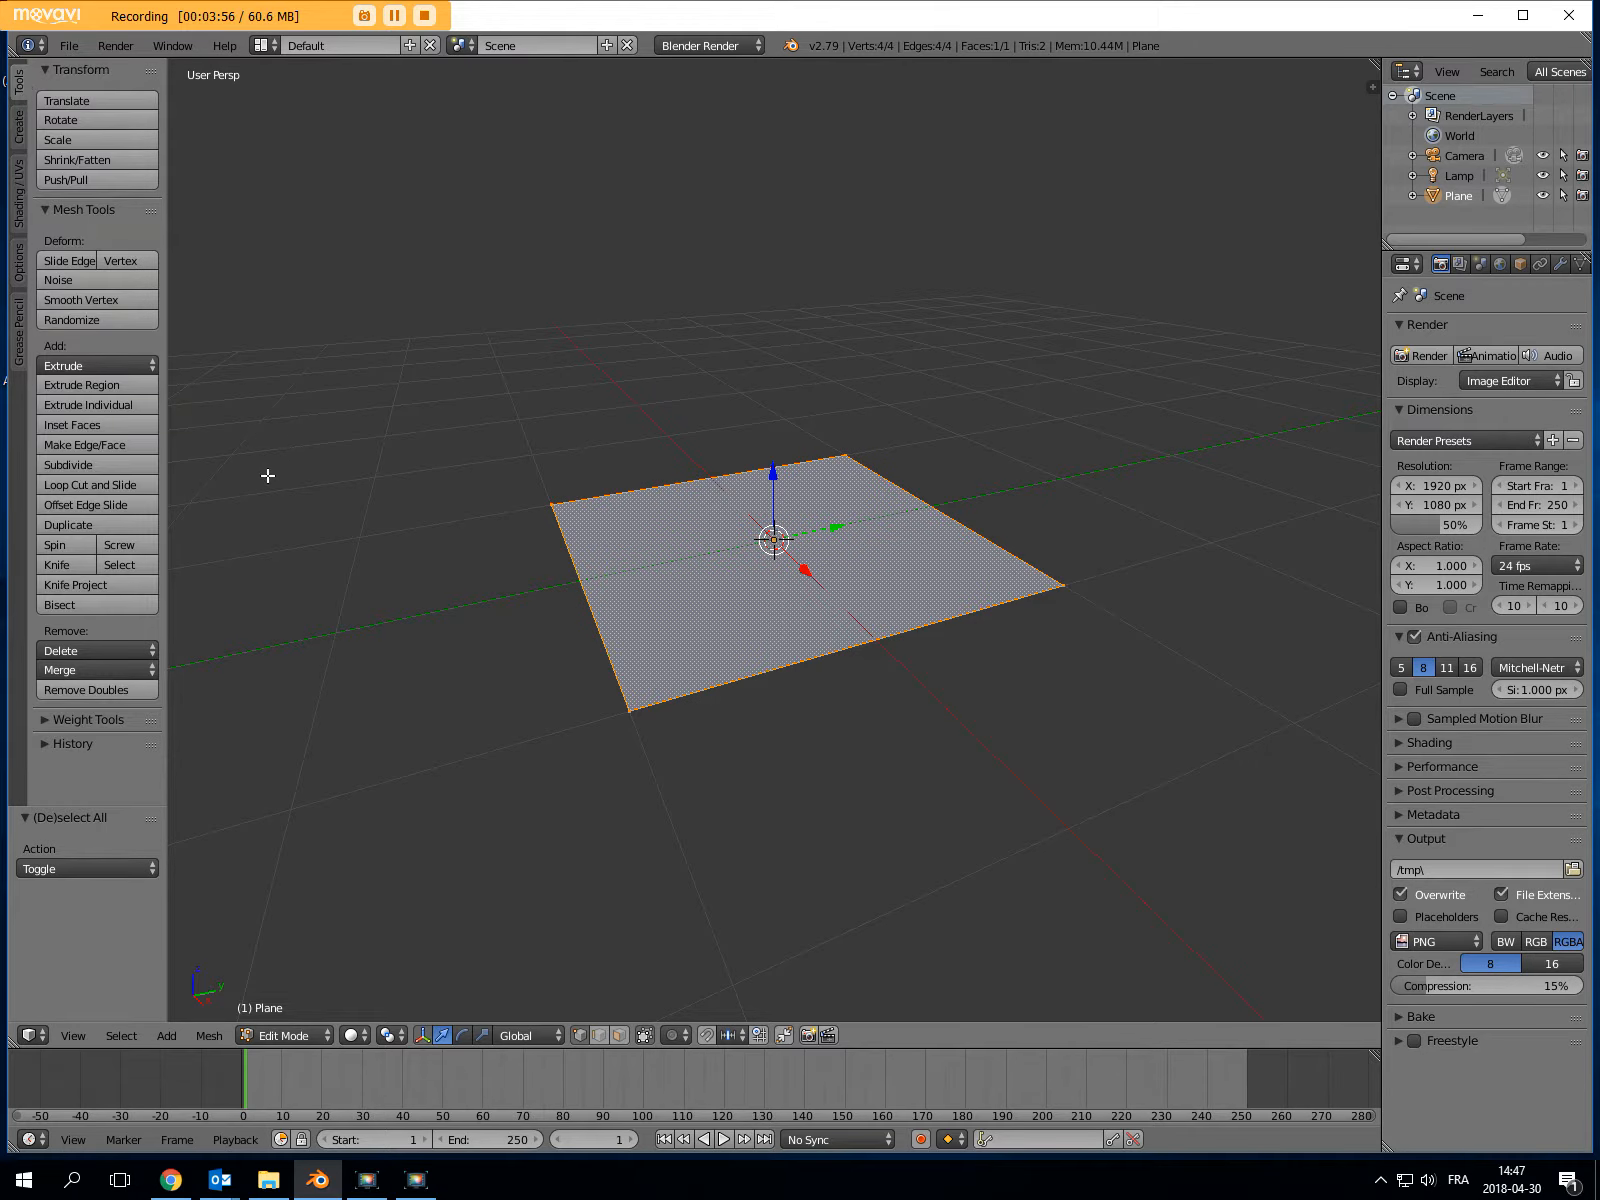
{"action": "left_click", "coordinate": [106, 461]}
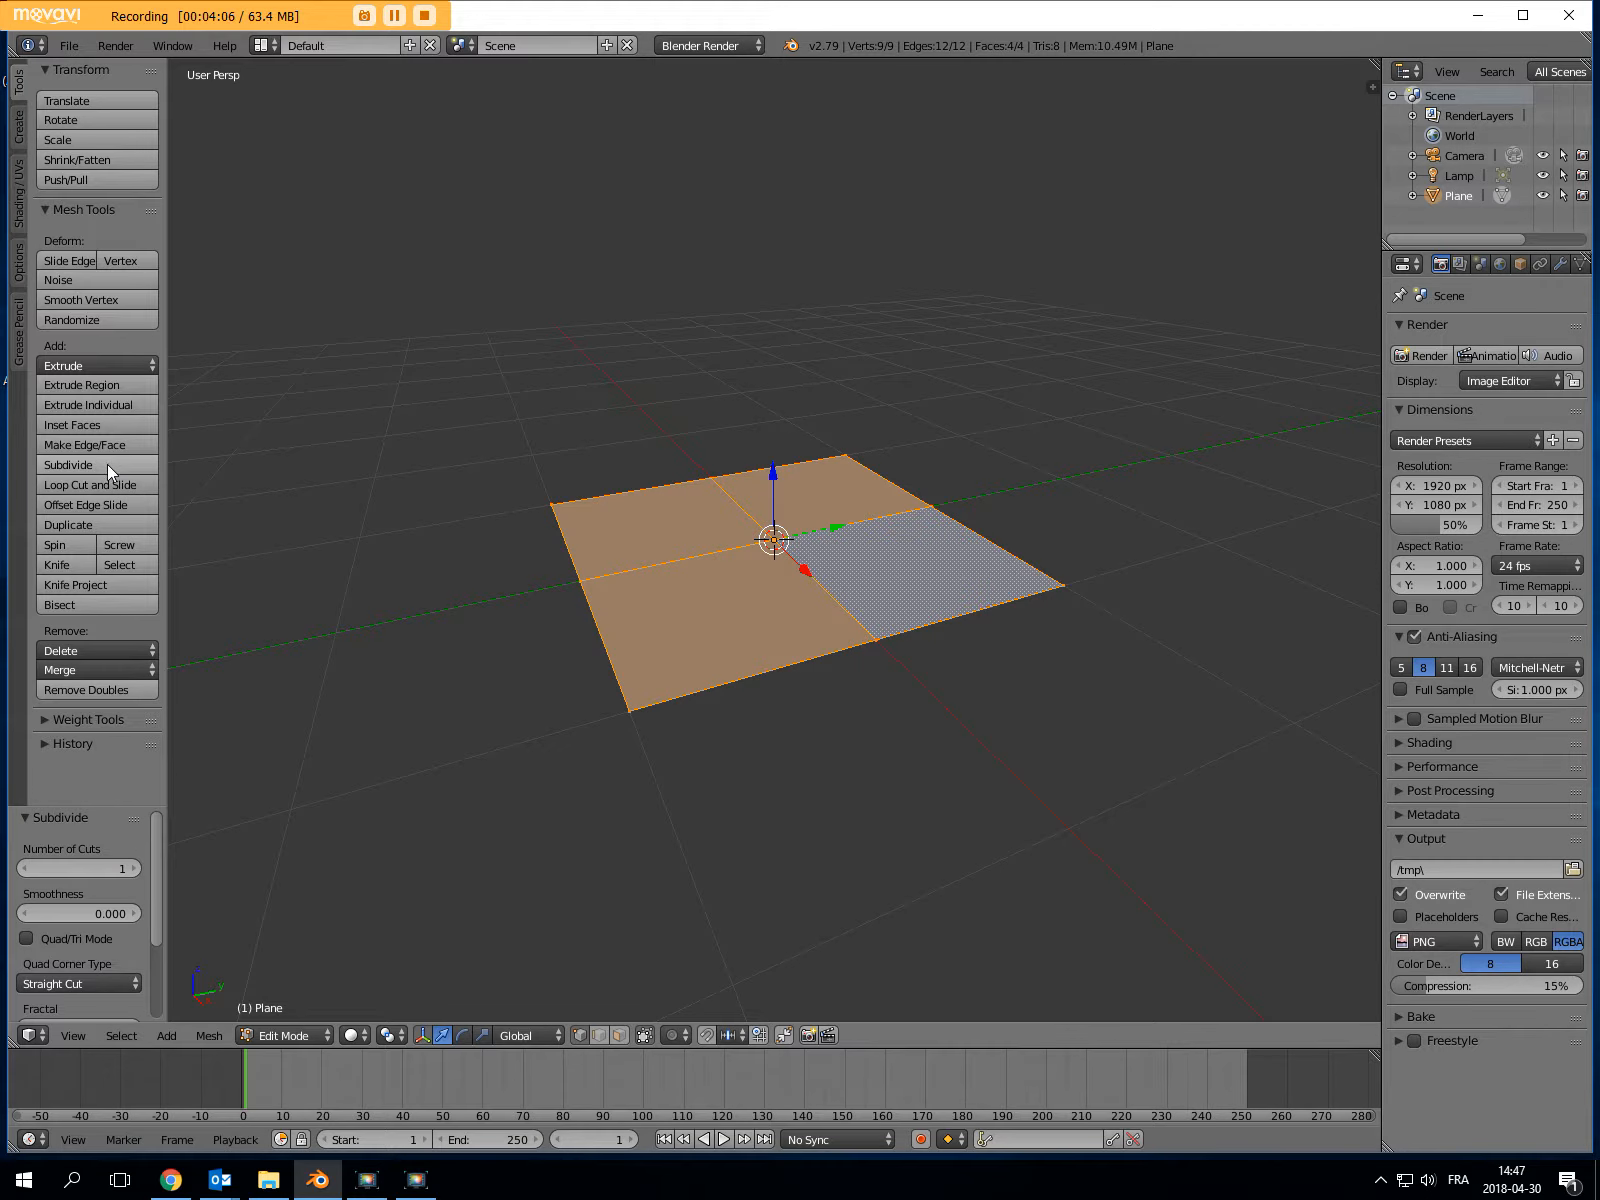
{"action": "left_click", "coordinate": [122, 867]}
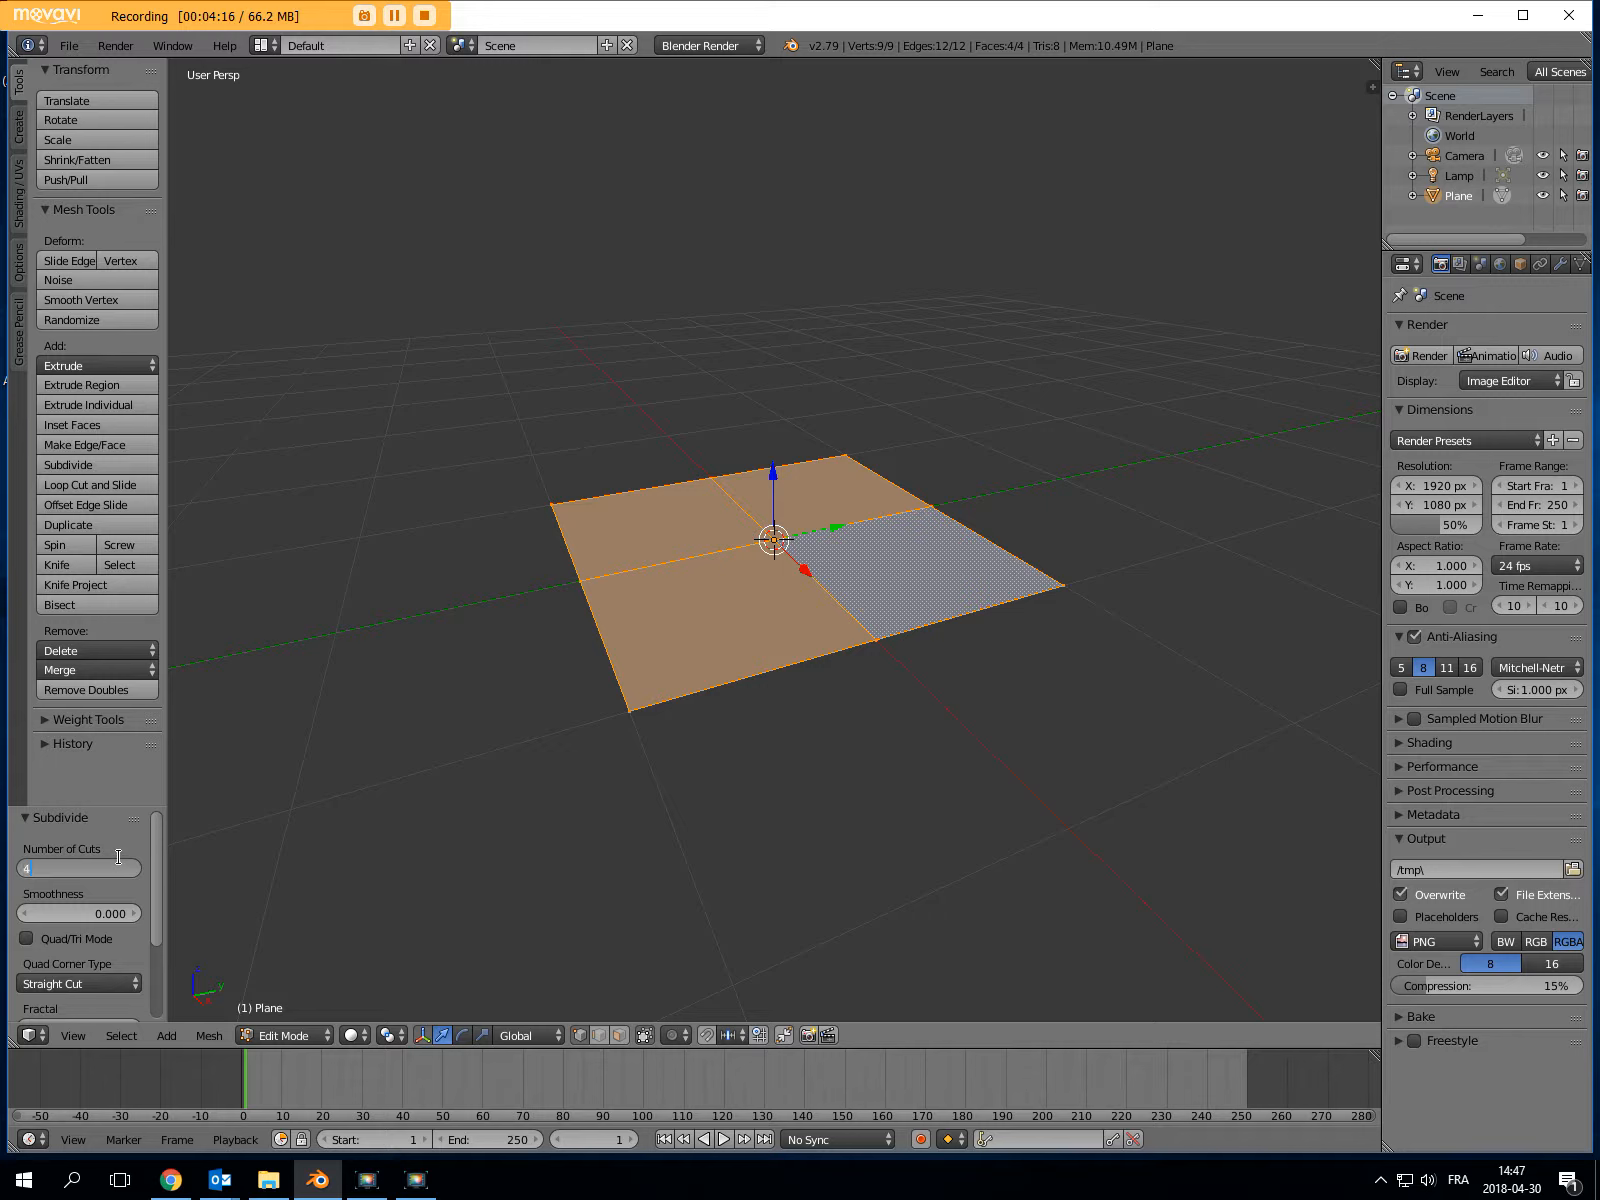
{"action": "key", "text": "Return"}
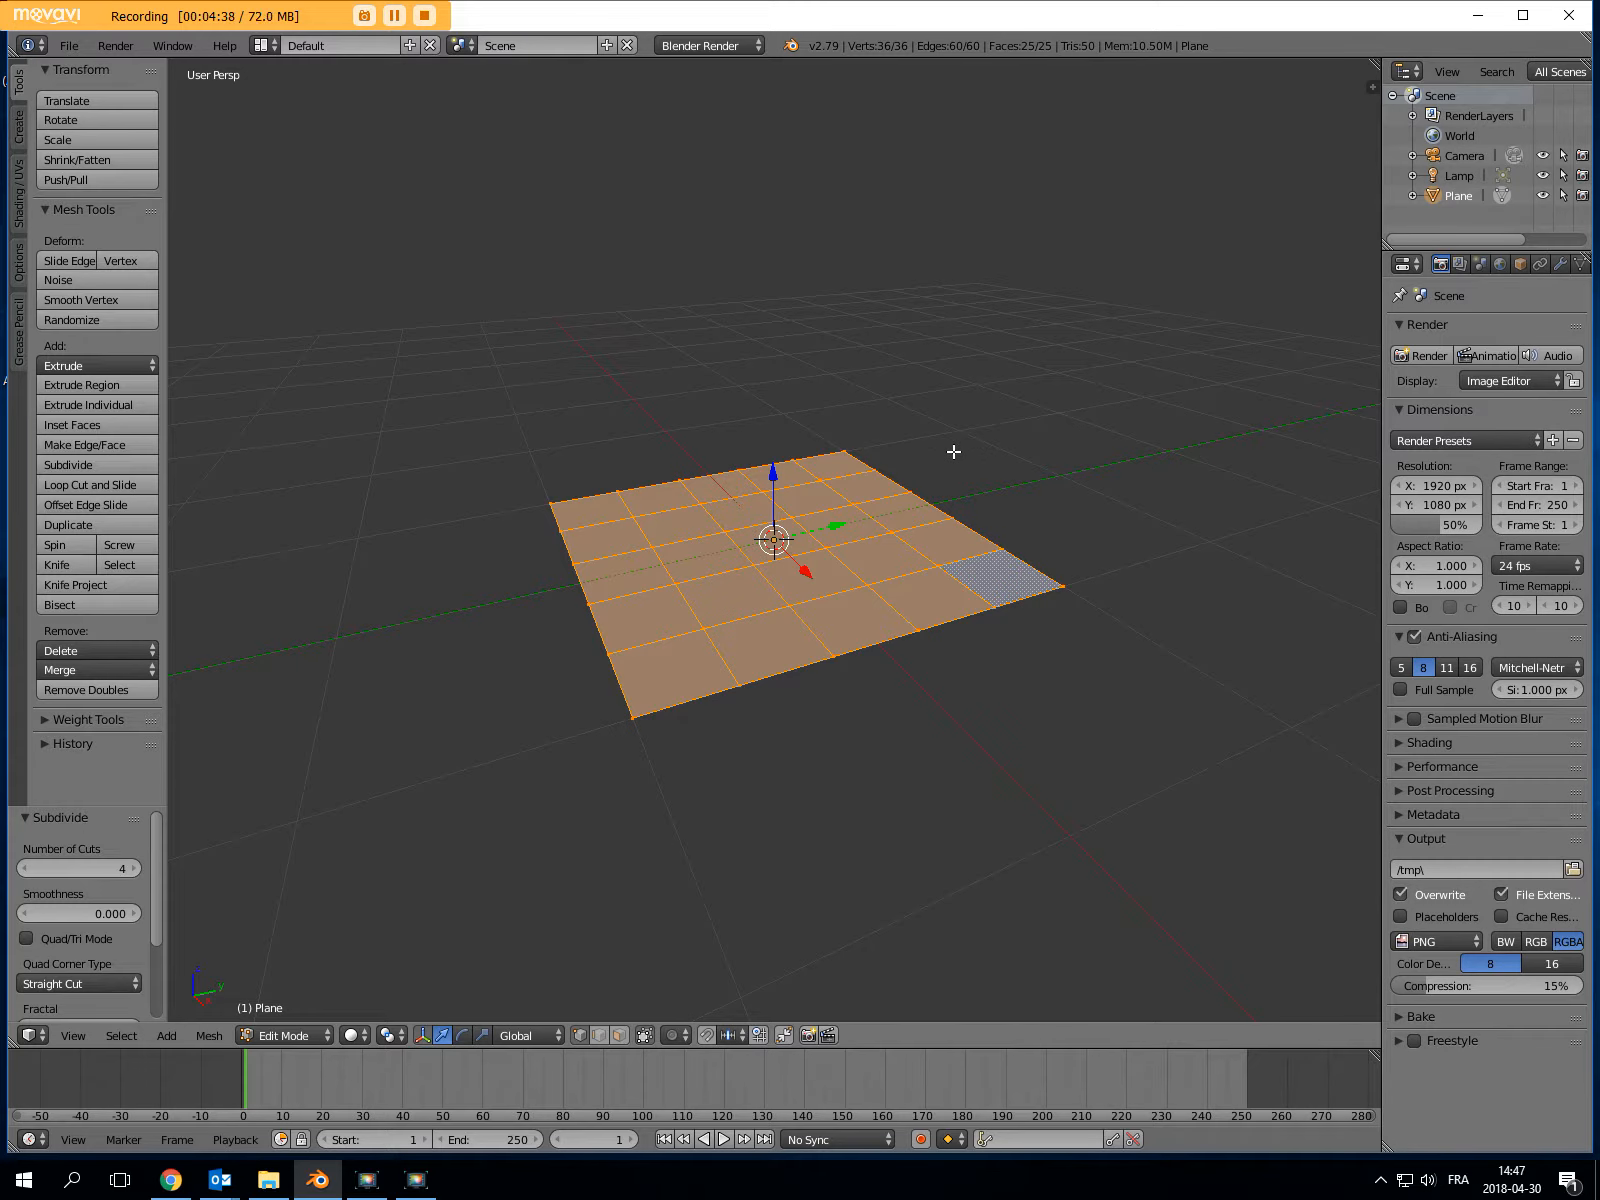
Clear the selection and box-select the vertices around the far right corner of the subdivided plane
{"action": "middle_click_drag", "start_coordinate": [953, 450], "coordinate": [935, 546]}
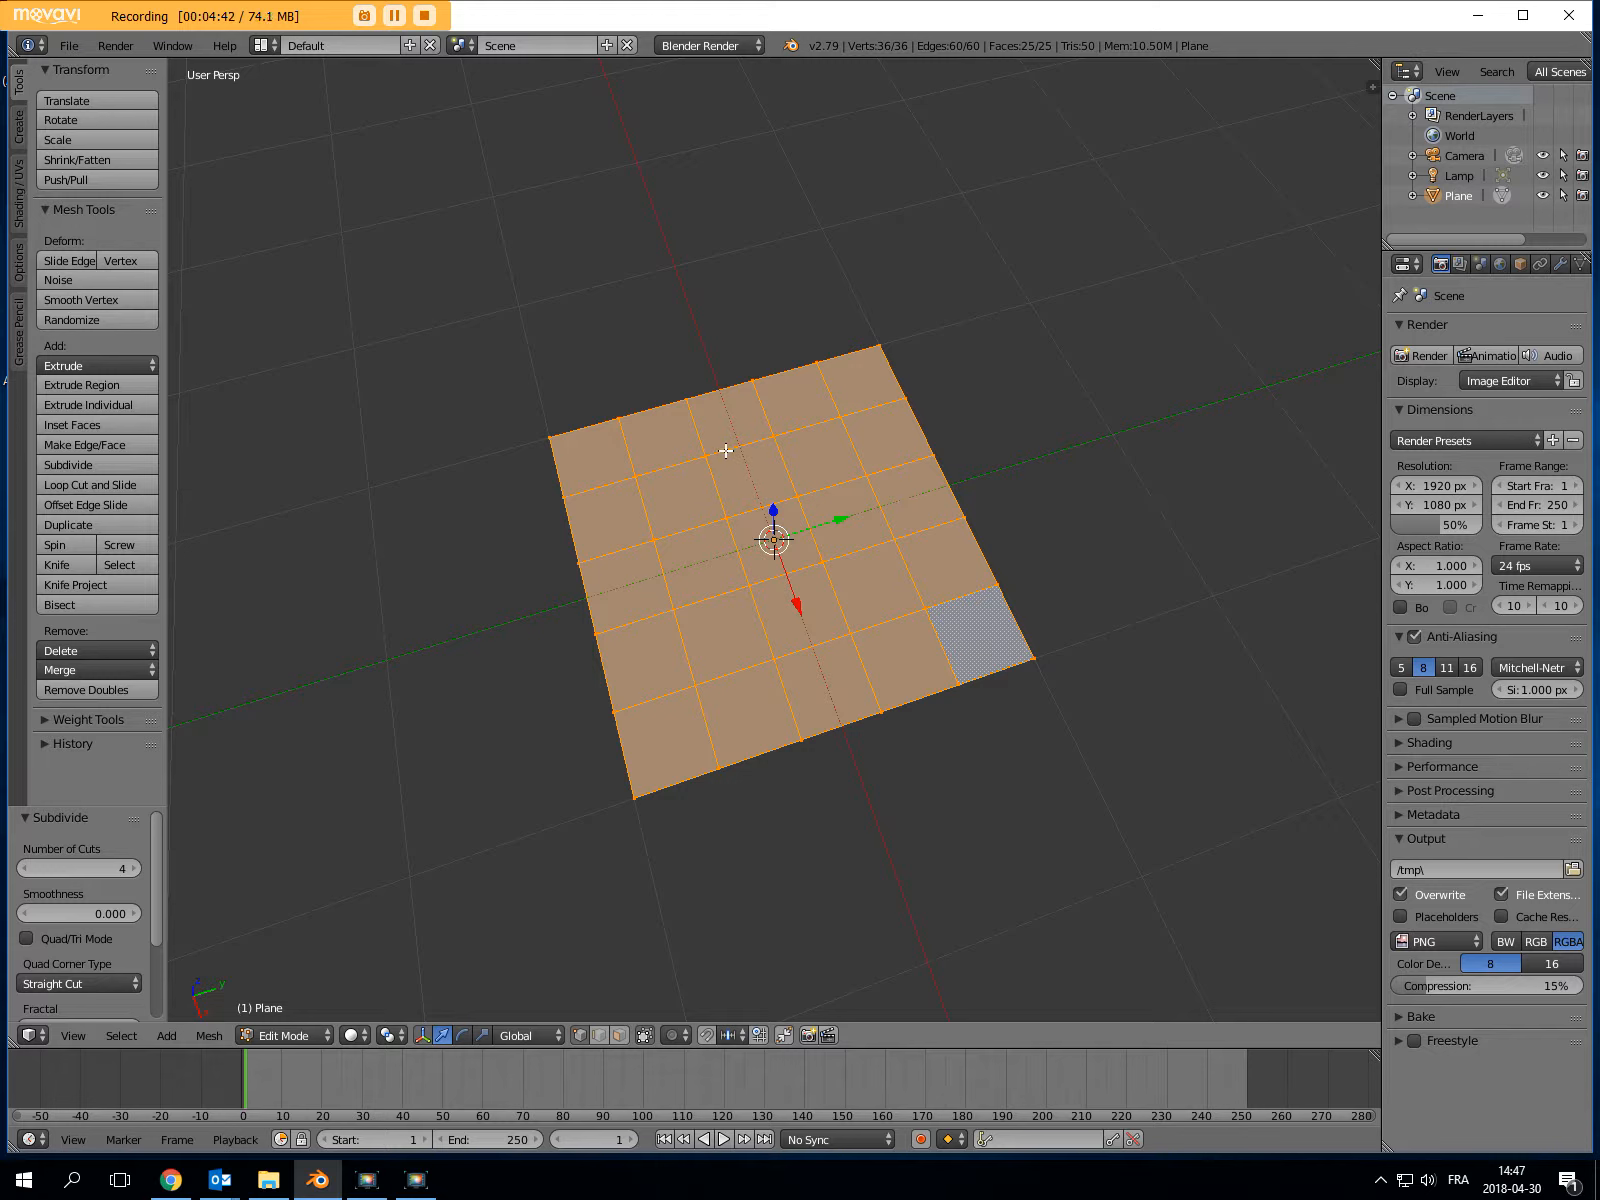
{"action": "key", "text": "b"}
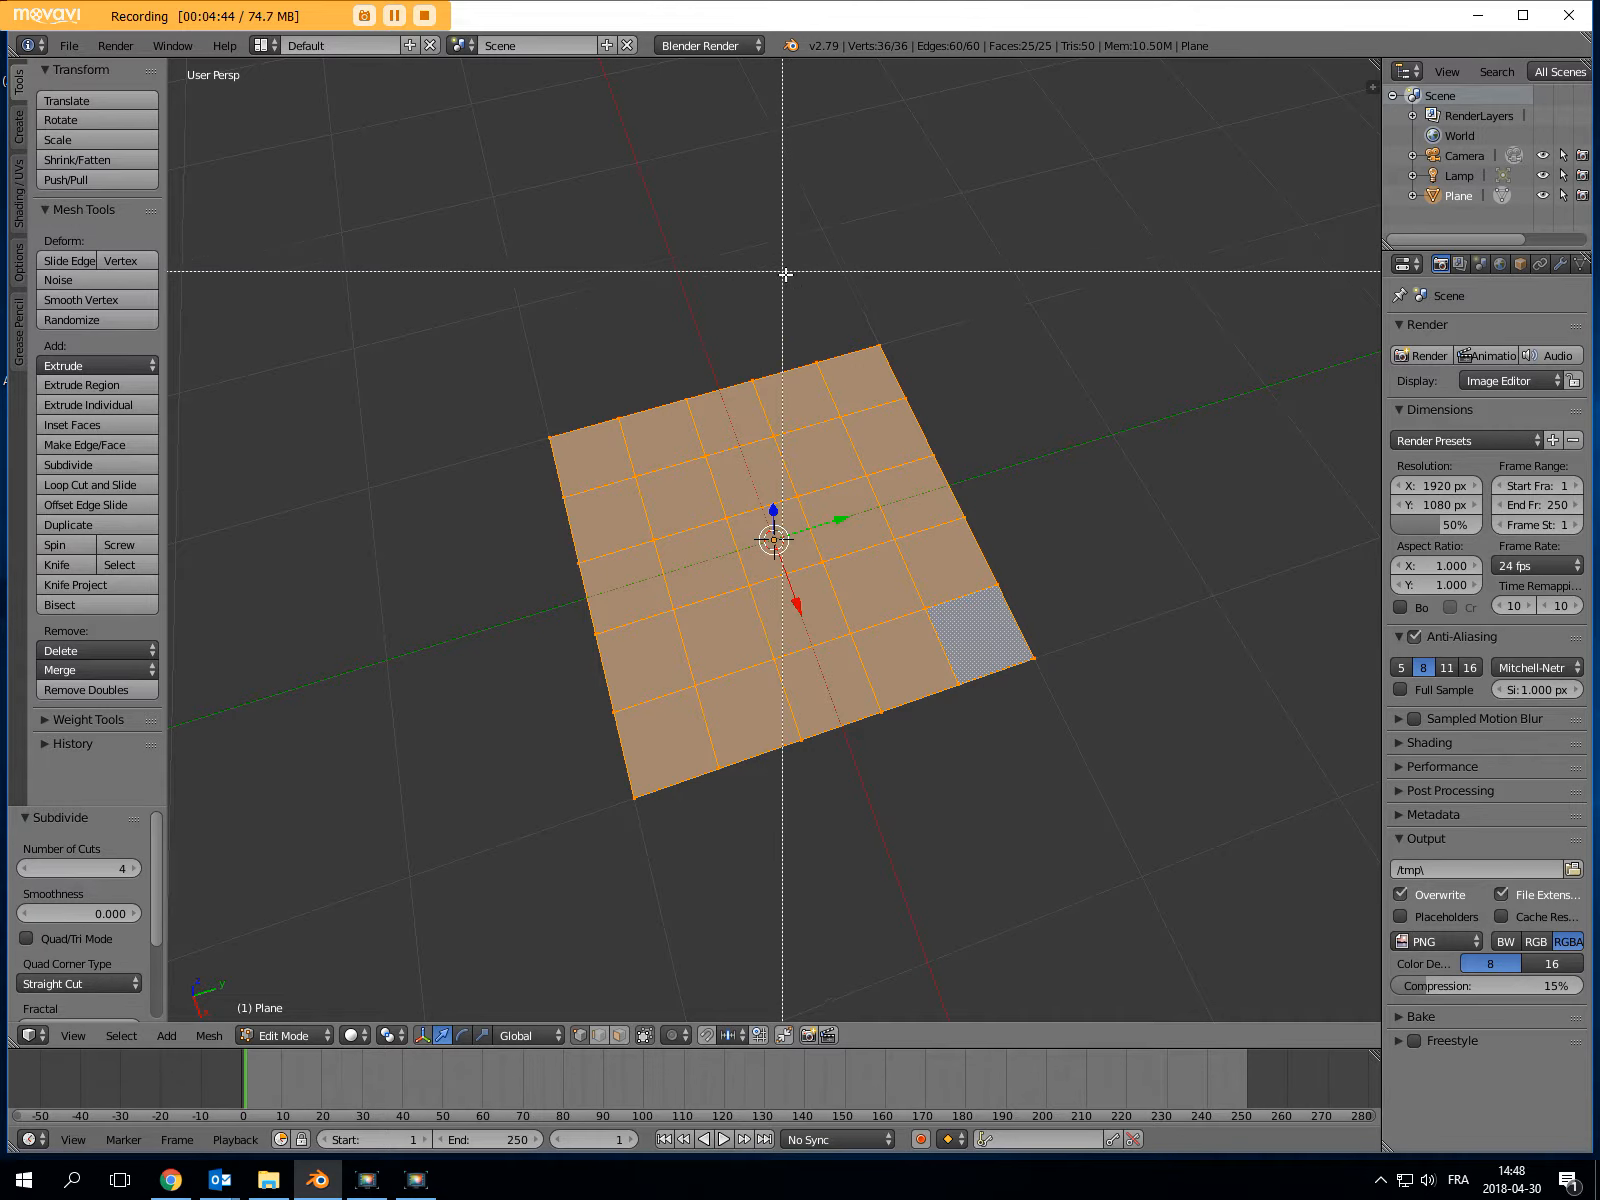
{"action": "left_click_drag", "start_coordinate": [735, 283], "coordinate": [962, 479]}
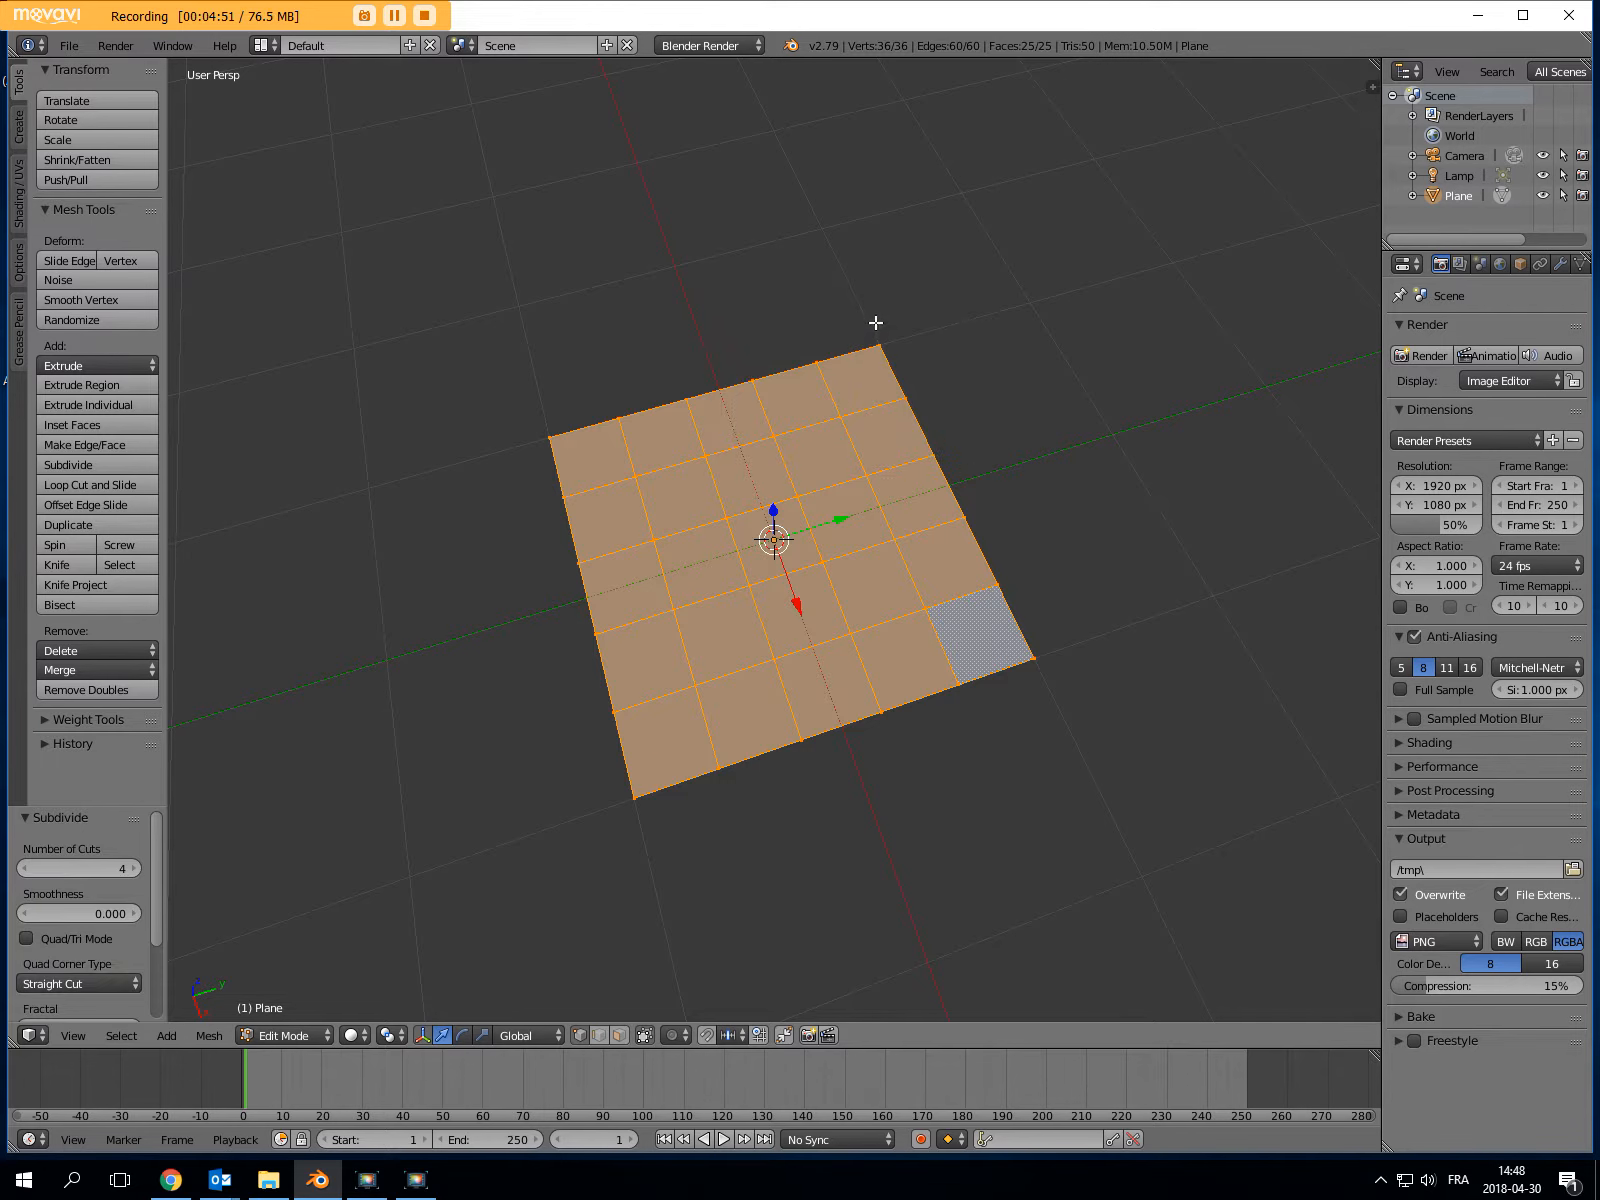
{"action": "key", "text": "a"}
{"action": "key", "text": "b"}
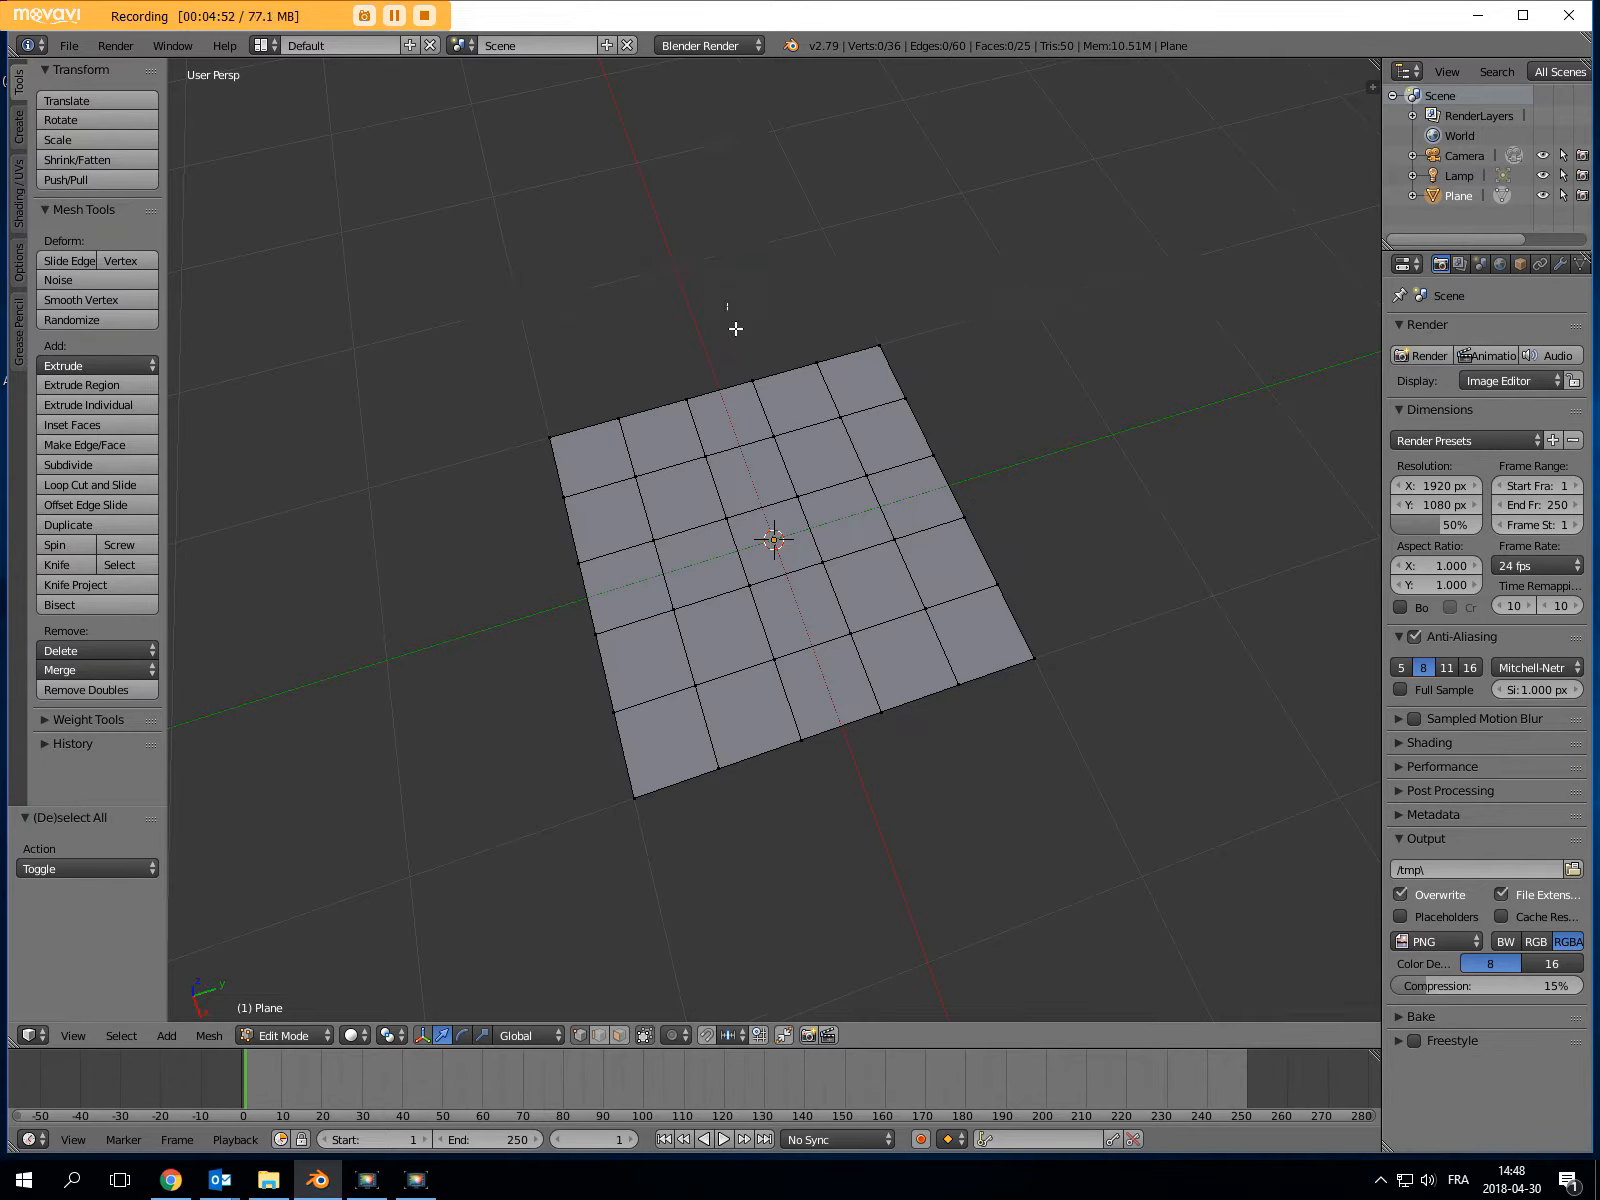
{"action": "left_click_drag", "start_coordinate": [728, 302], "coordinate": [955, 467]}
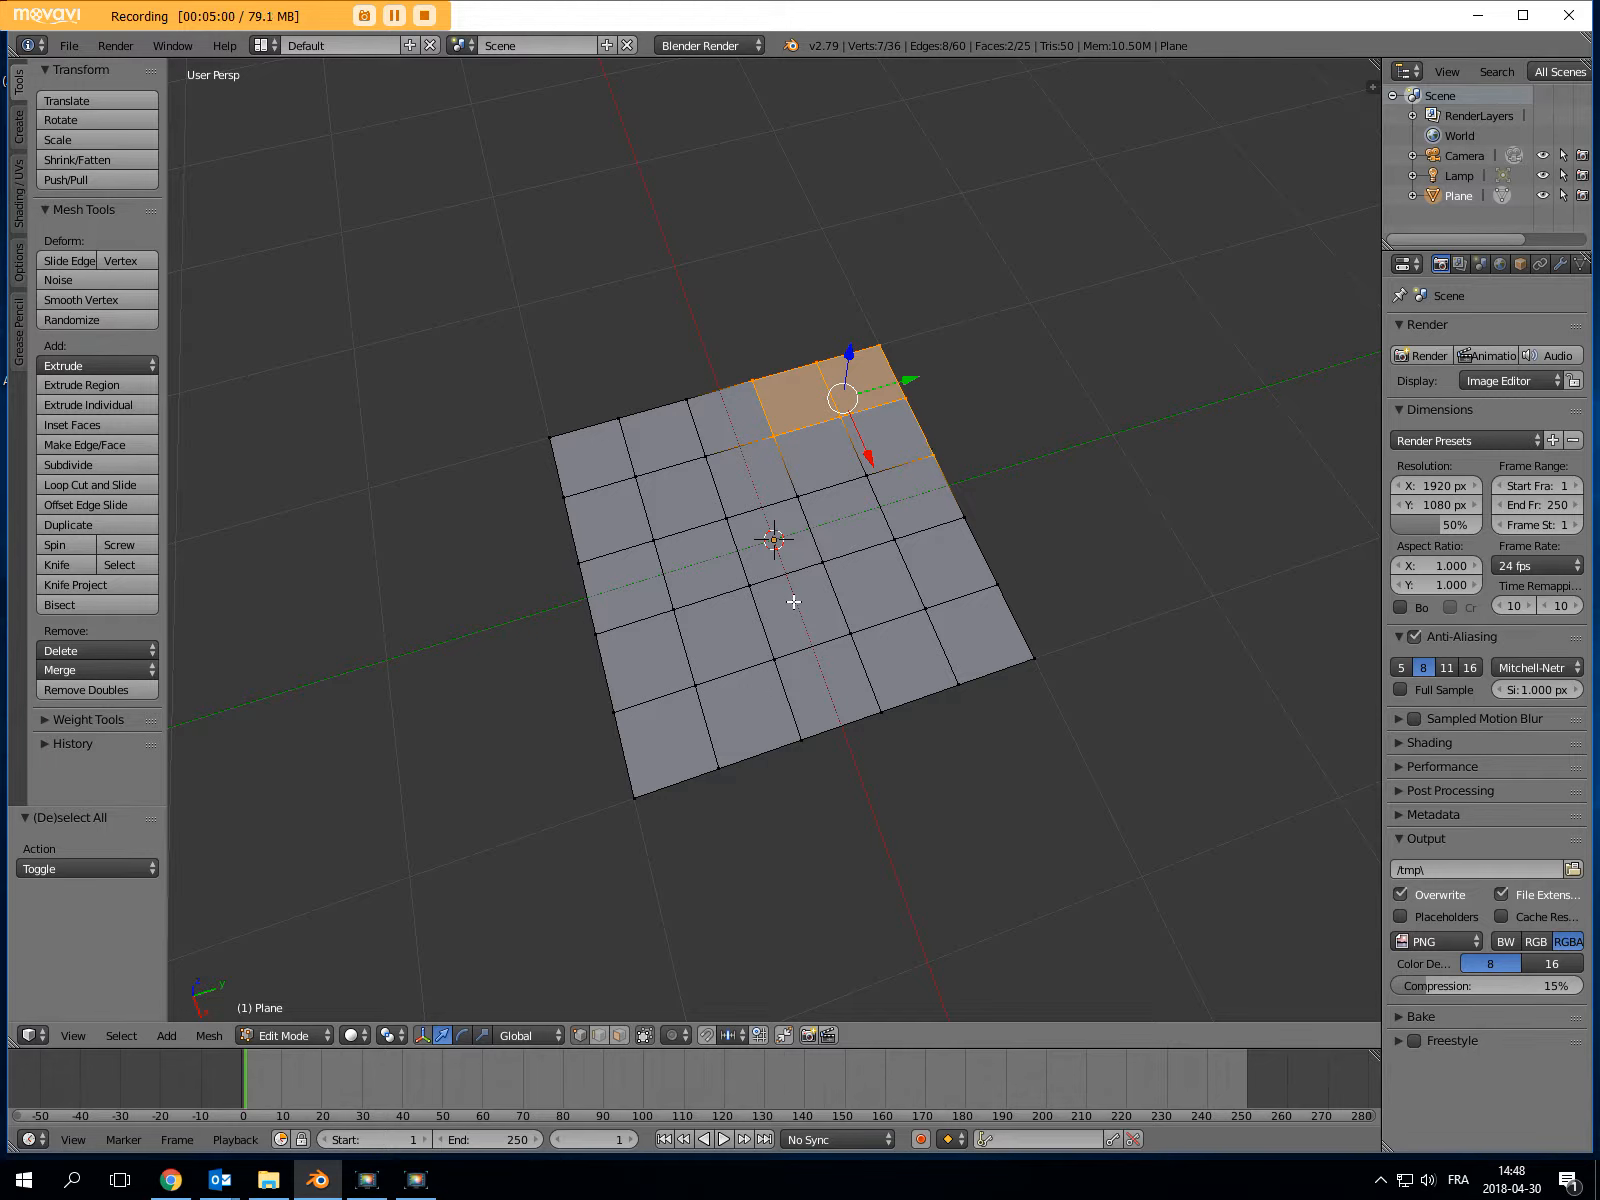
Deselect all vertices of the subdivided plane
{"action": "key", "text": "a"}
{"action": "key", "text": "a"}
{"action": "key", "text": "a"}
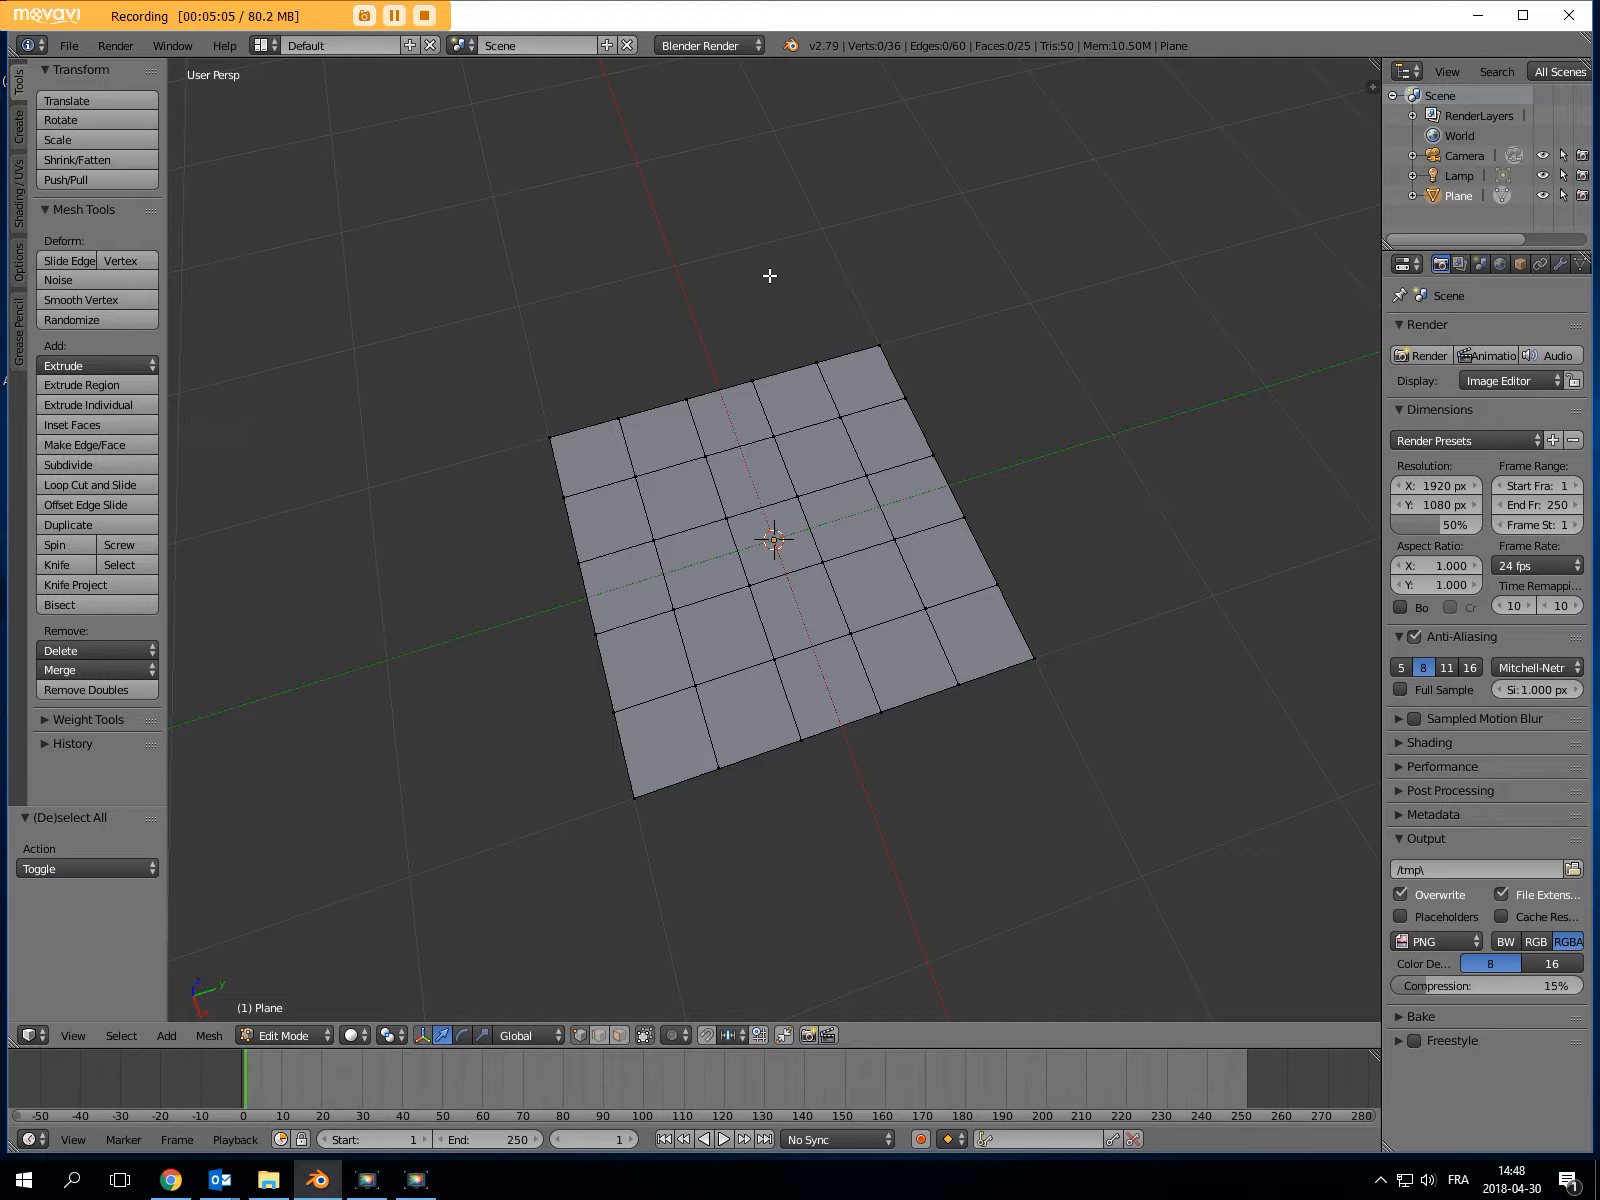
Circle-select the vertices at the plane's far right corner and extend the selection toward its centre with a smaller circle
{"action": "key", "text": "c"}
{"action": "mouse_move", "coordinate": [868, 334]}
{"action": "left_mouse_down"}
{"action": "mouse_move", "coordinate": [930, 460]}
{"action": "mouse_move", "coordinate": [890, 468]}
{"action": "mouse_move", "coordinate": [828, 368]}
{"action": "mouse_move", "coordinate": [759, 376]}
{"action": "mouse_move", "coordinate": [791, 499]}
{"action": "left_mouse_up"}
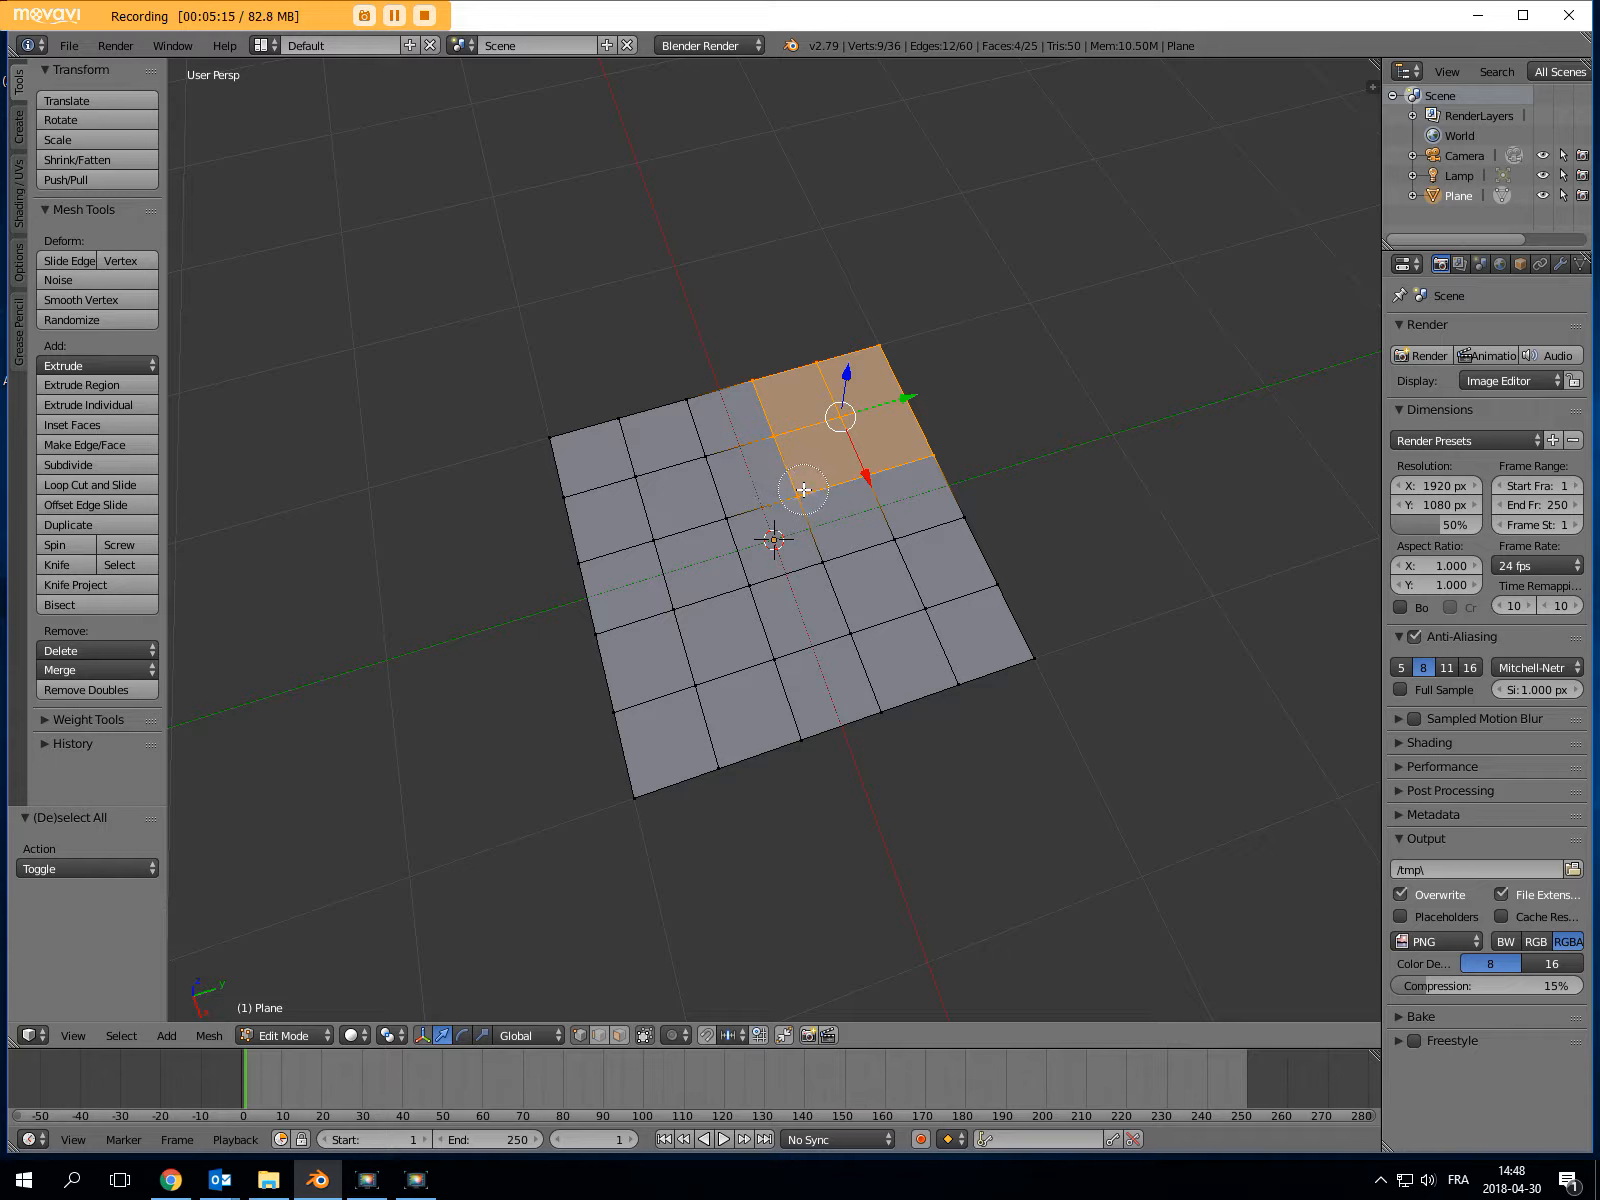
{"action": "scroll", "coordinate": [802, 494], "scroll_direction": "up", "scroll_amount": 3}
{"action": "left_click_drag", "start_coordinate": [815, 554], "coordinate": [903, 537]}
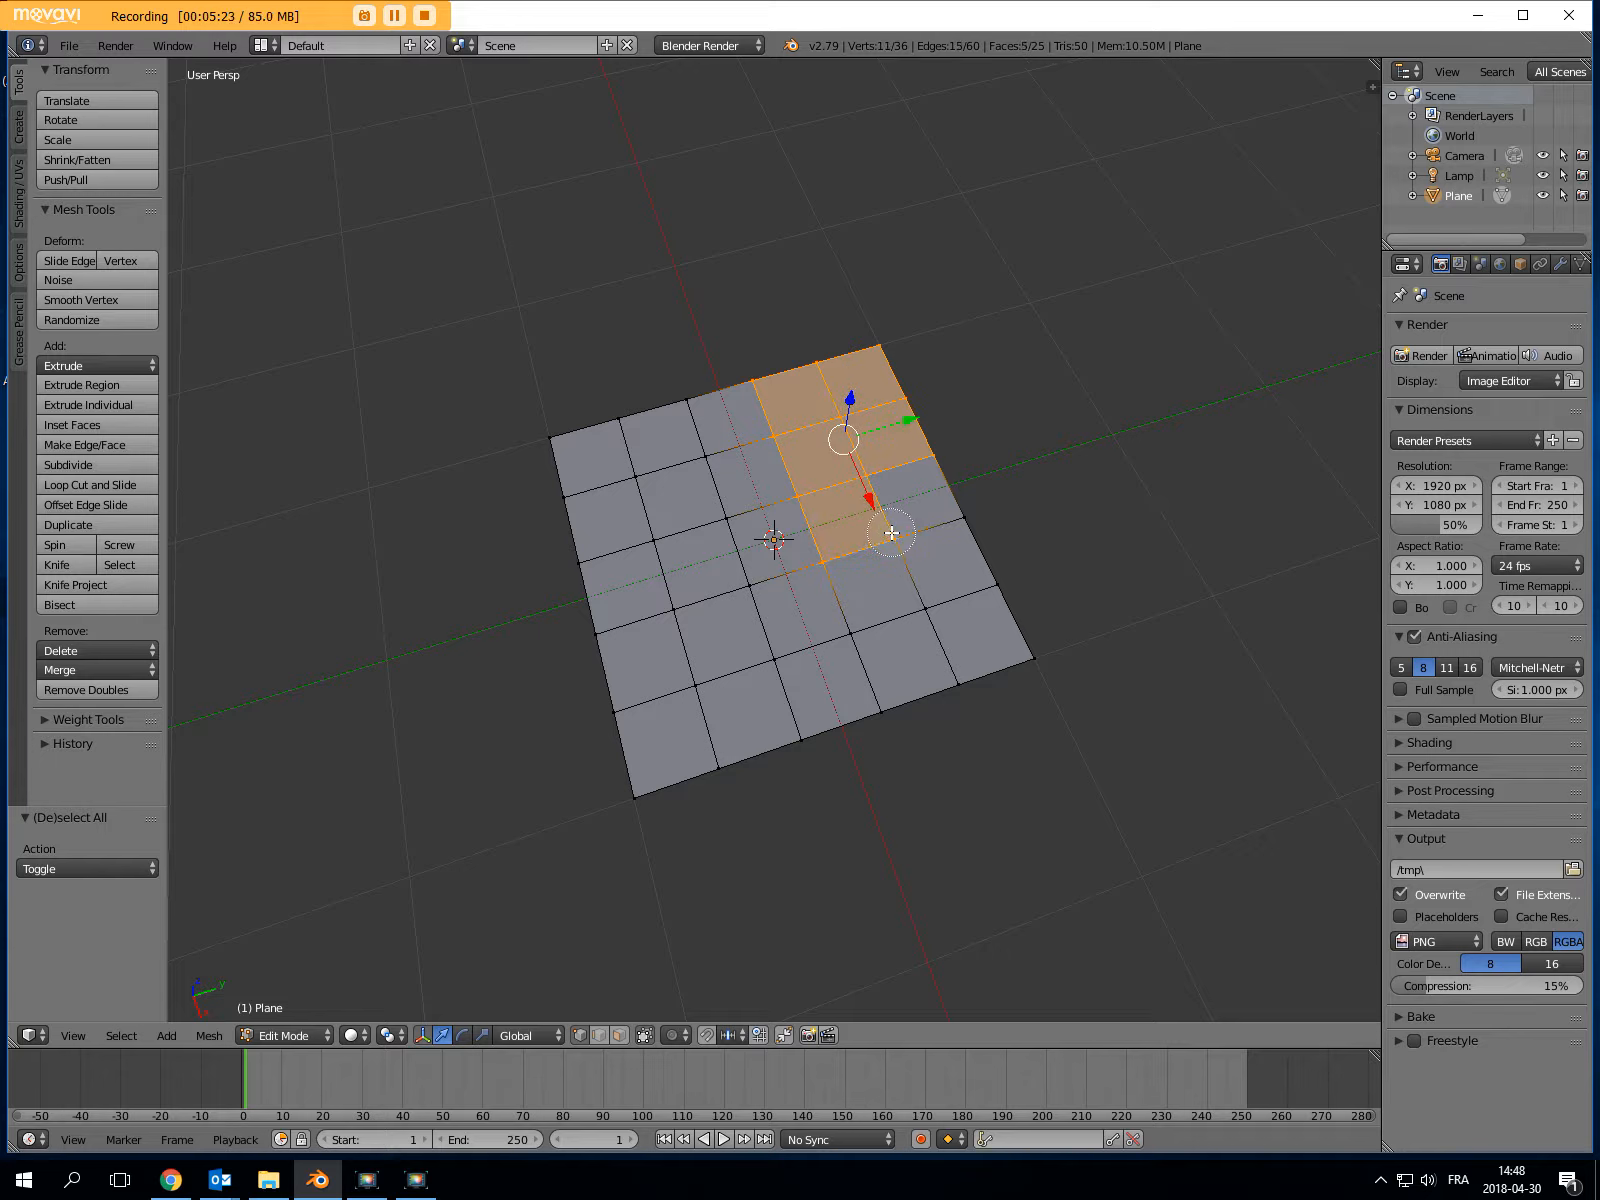
Circle-select the rest of the plane with an enlarged circle, then deselect all of its vertices
{"action": "scroll", "coordinate": [891, 533], "scroll_direction": "down", "scroll_amount": 15}
{"action": "mouse_move", "coordinate": [891, 533]}
{"action": "left_mouse_down"}
{"action": "mouse_move", "coordinate": [896, 636]}
{"action": "mouse_move", "coordinate": [878, 579]}
{"action": "mouse_move", "coordinate": [757, 679]}
{"action": "mouse_move", "coordinate": [696, 500]}
{"action": "mouse_move", "coordinate": [771, 657]}
{"action": "left_mouse_up"}
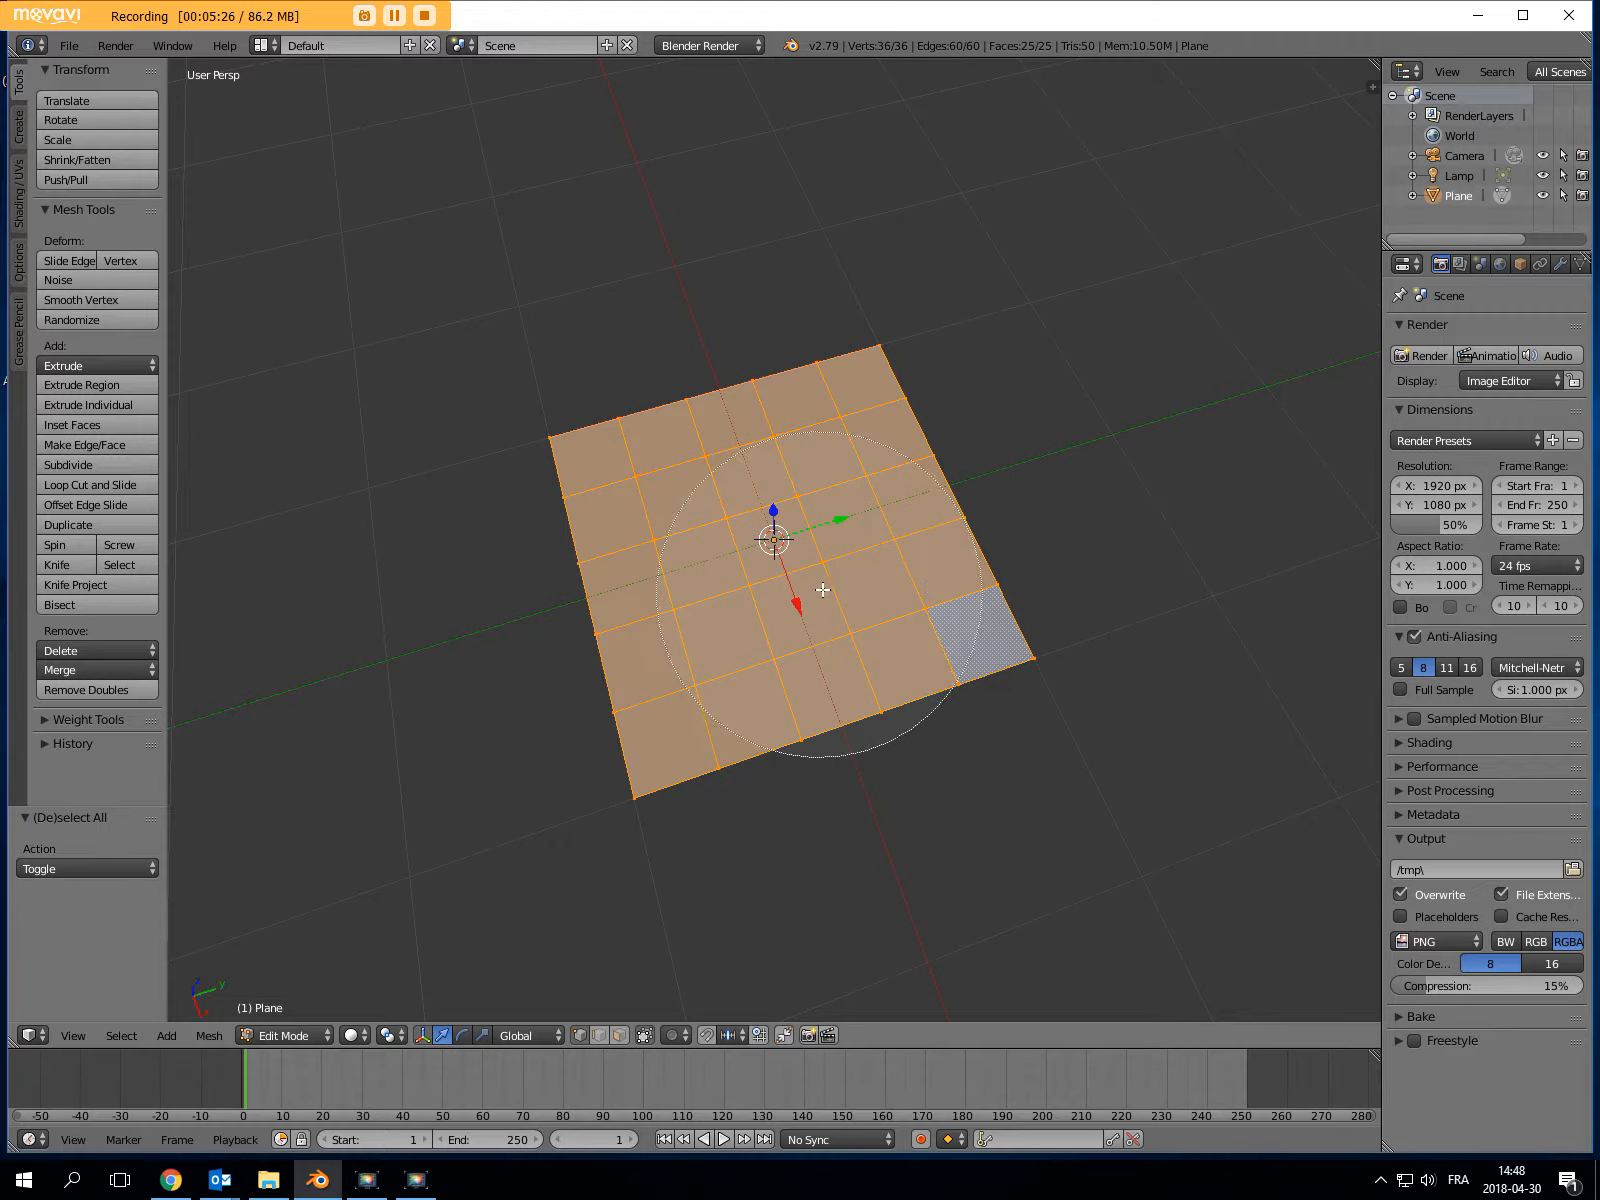
{"action": "key", "text": "Escape"}
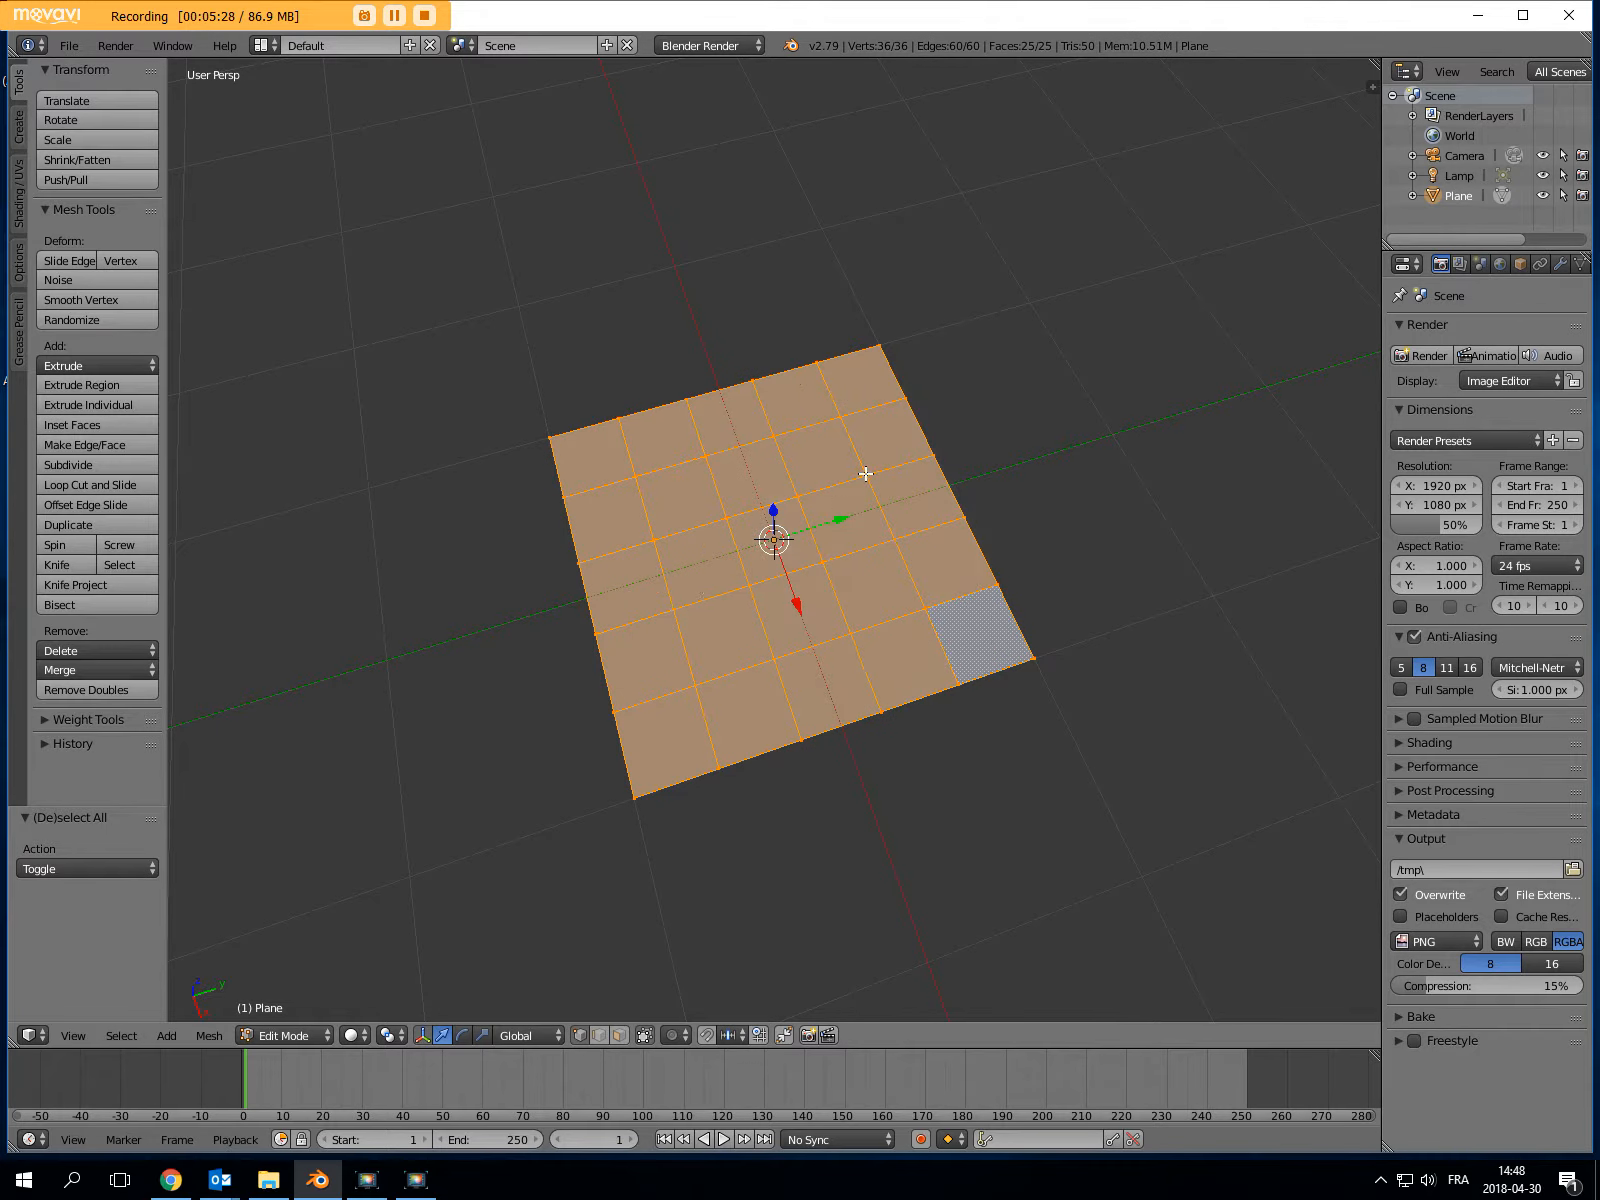
{"action": "key", "text": "a"}
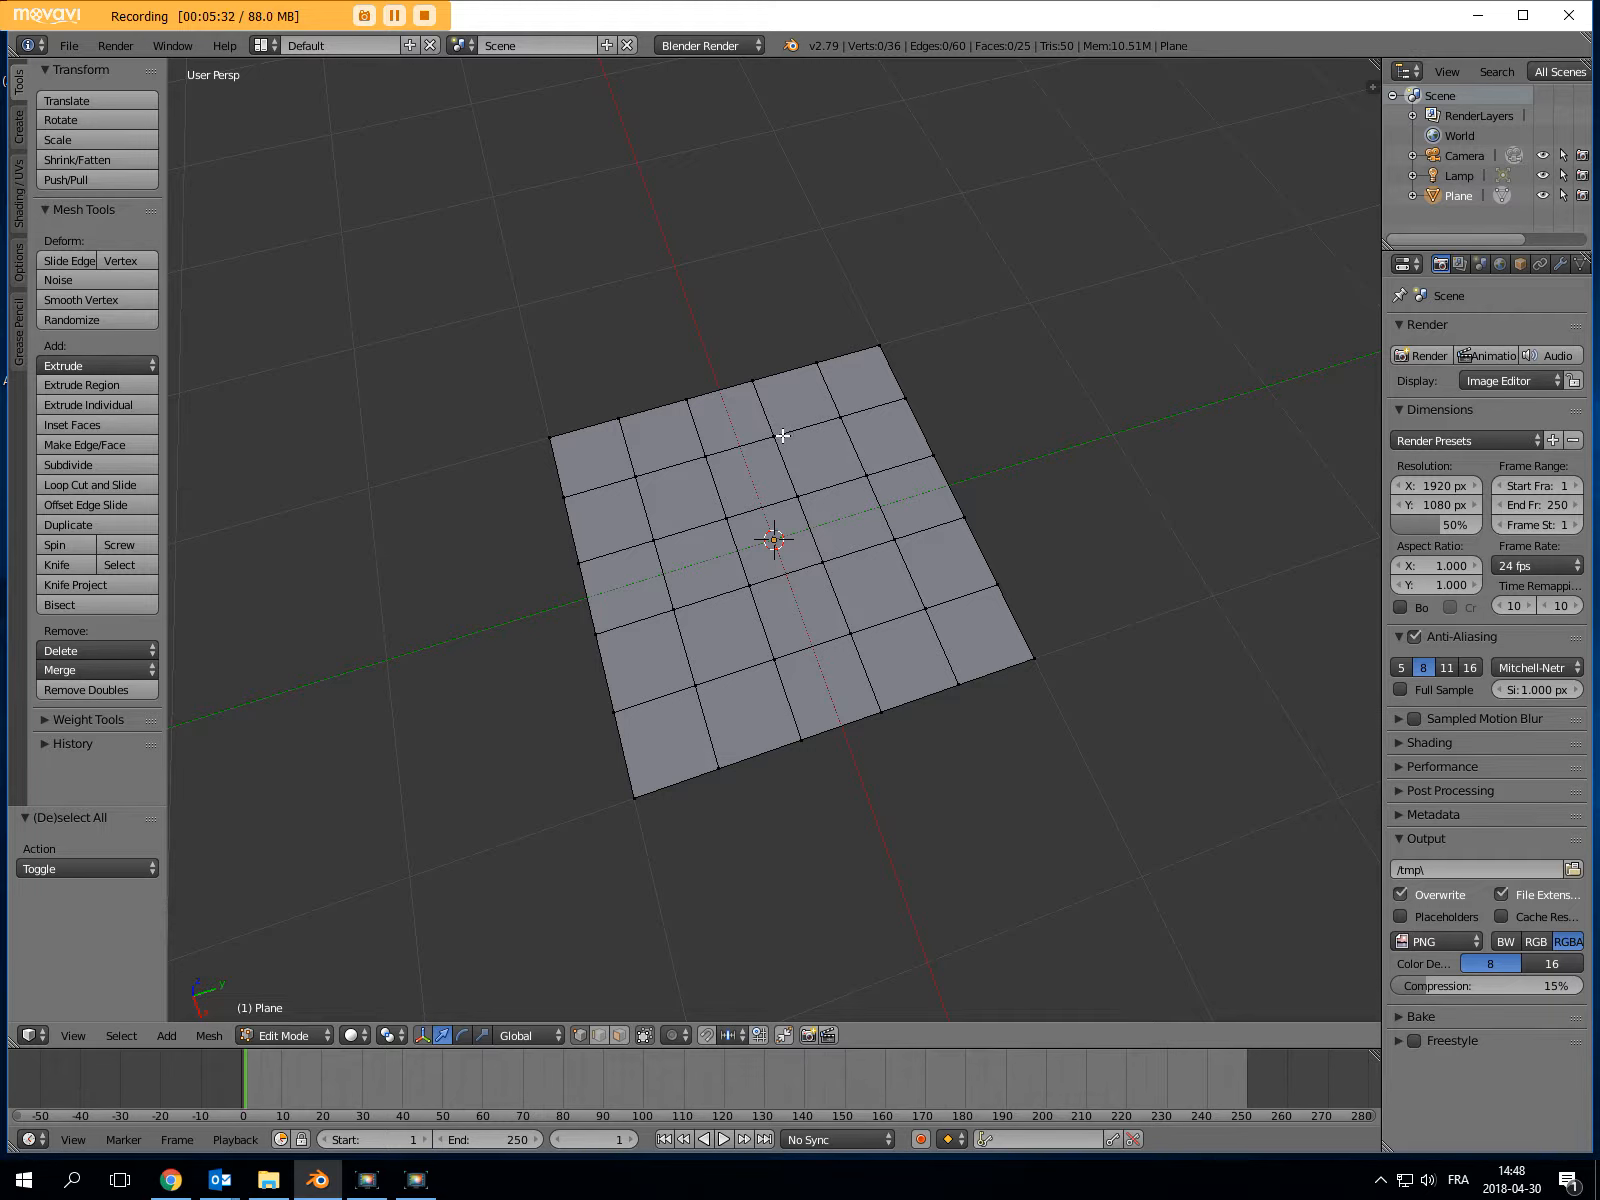
Circle-select the vertices near the far right corner with the enlarged selection circle
{"action": "key", "text": "c"}
{"action": "left_click_drag", "start_coordinate": [830, 368], "coordinate": [815, 435]}
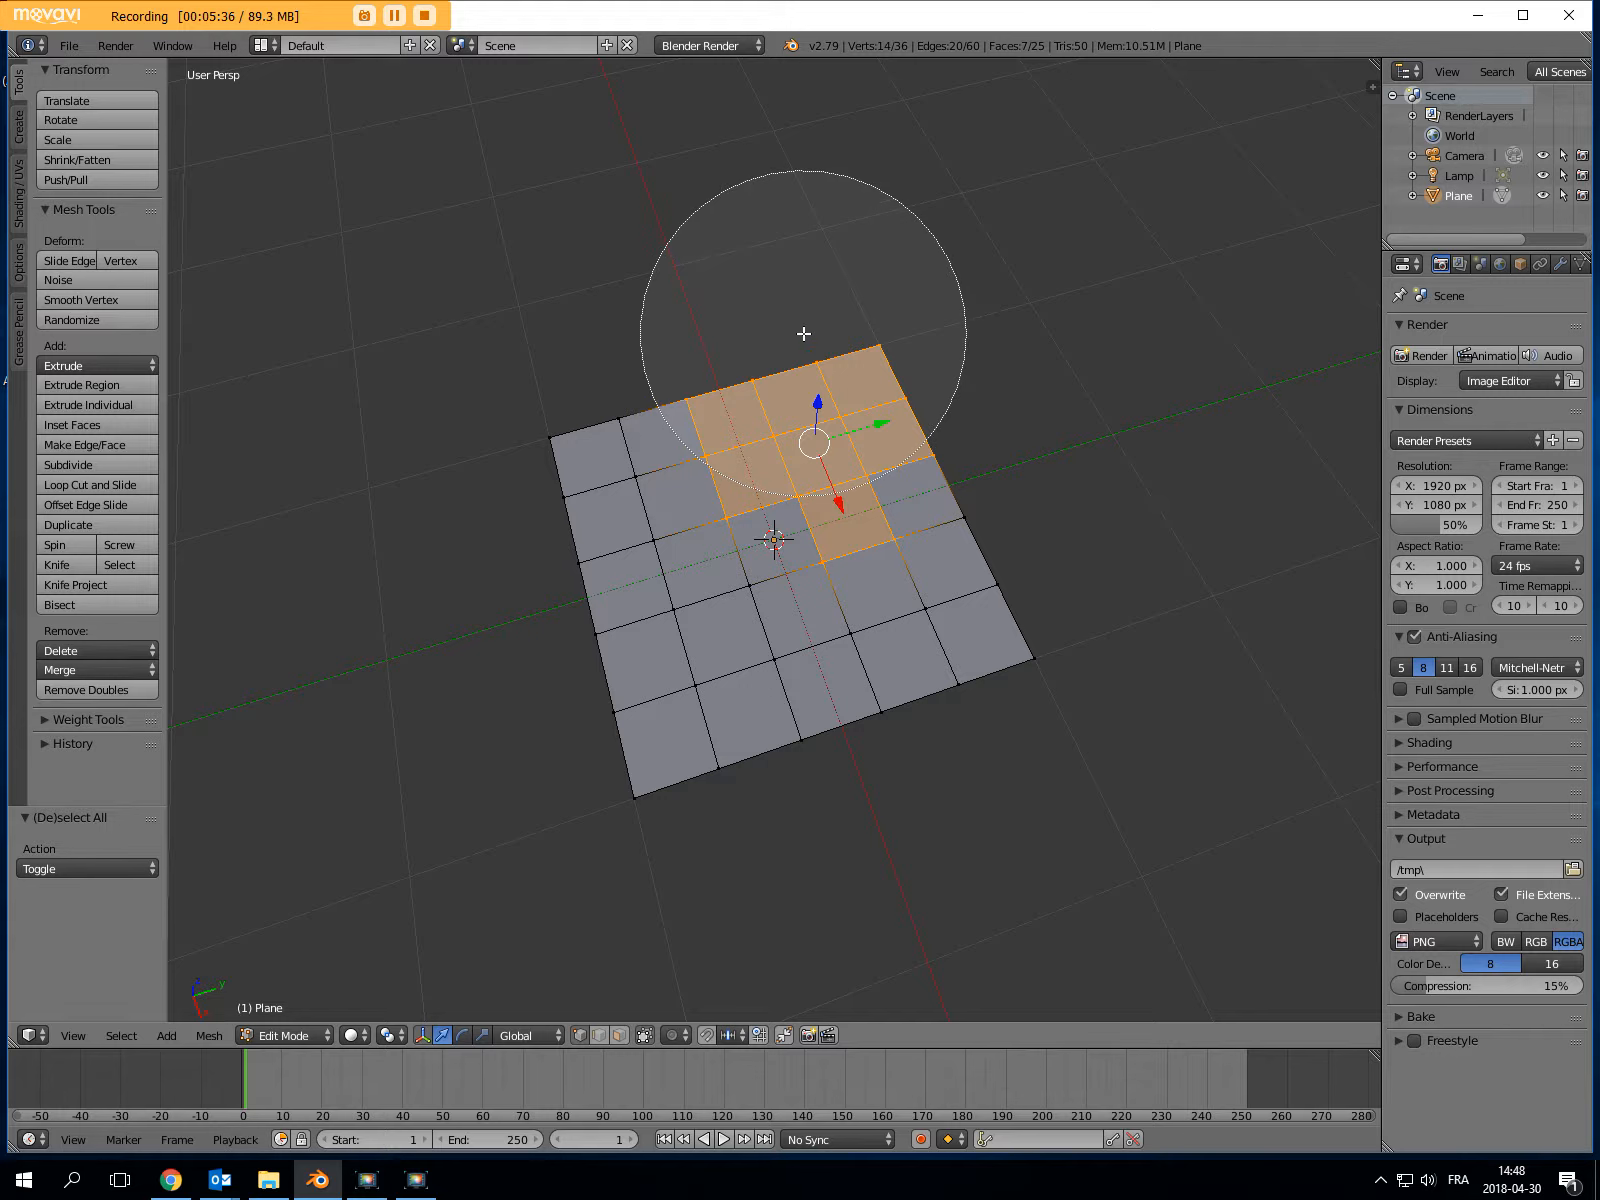
{"action": "key", "text": "Escape"}
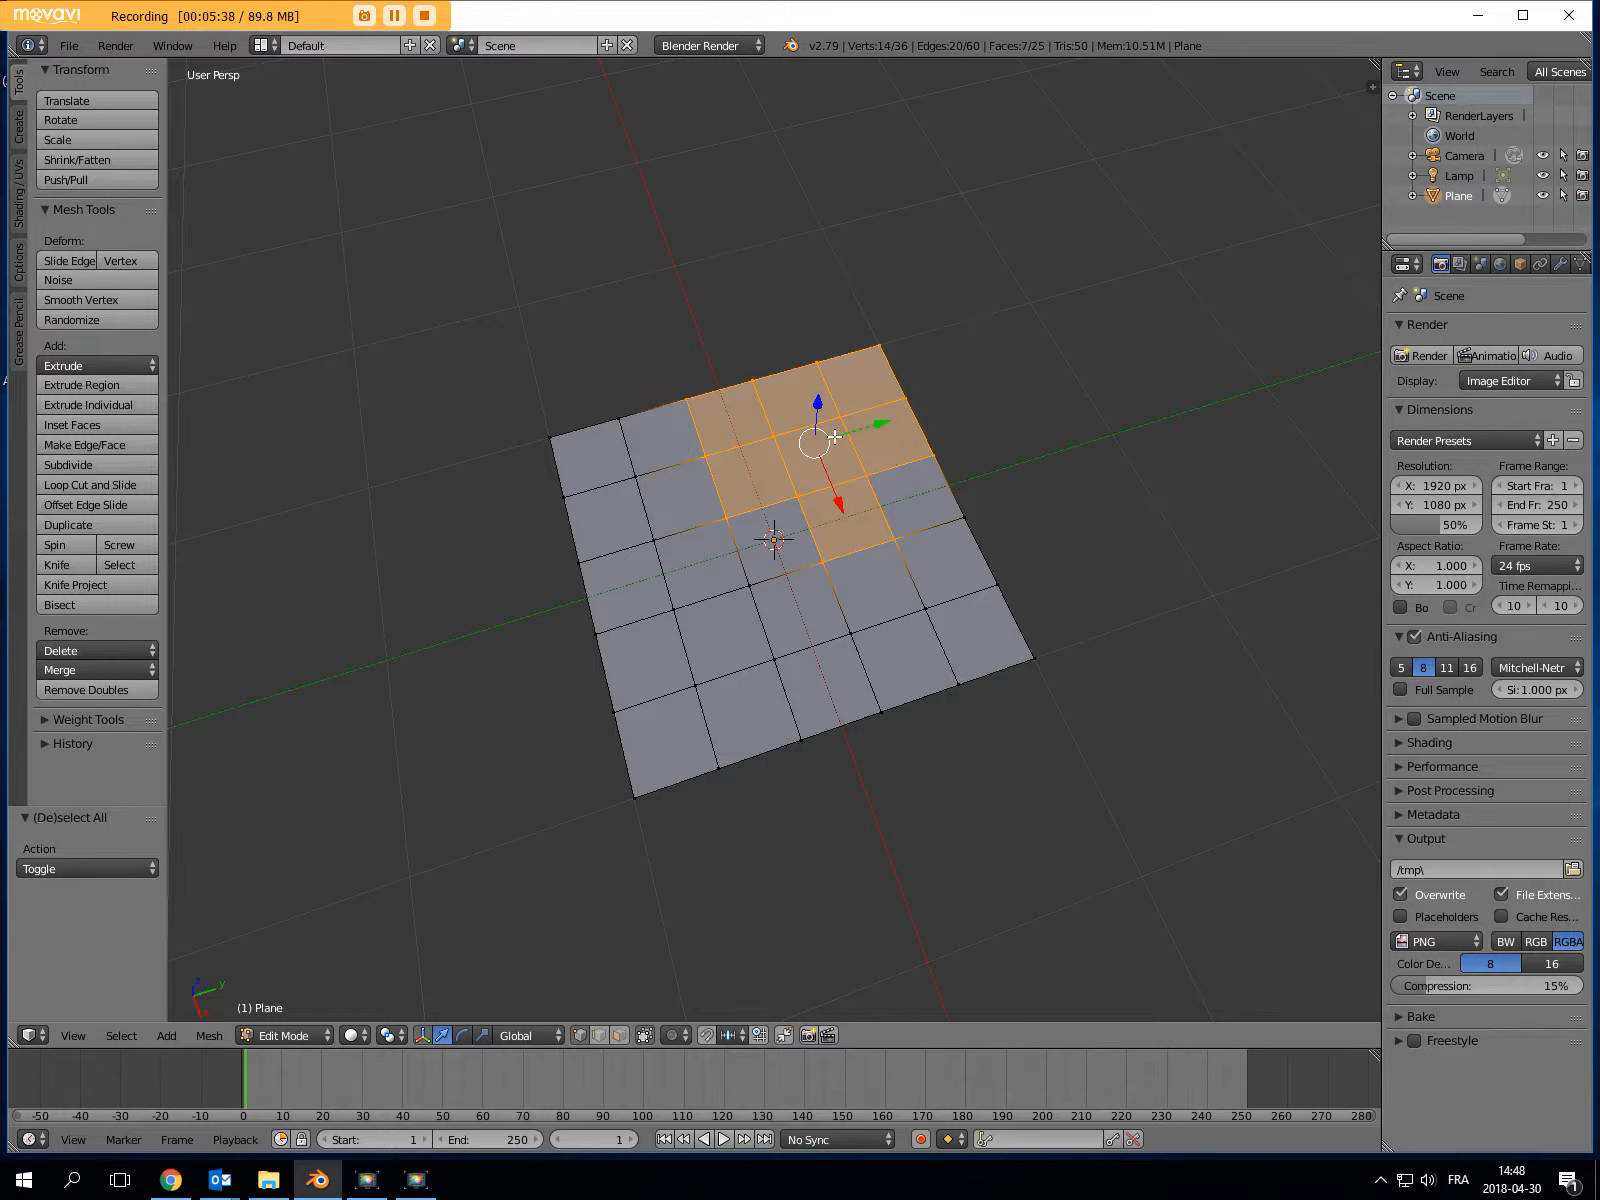
Clear the selection and lasso-select the block of vertices around the far right corner
{"action": "key", "text": "a"}
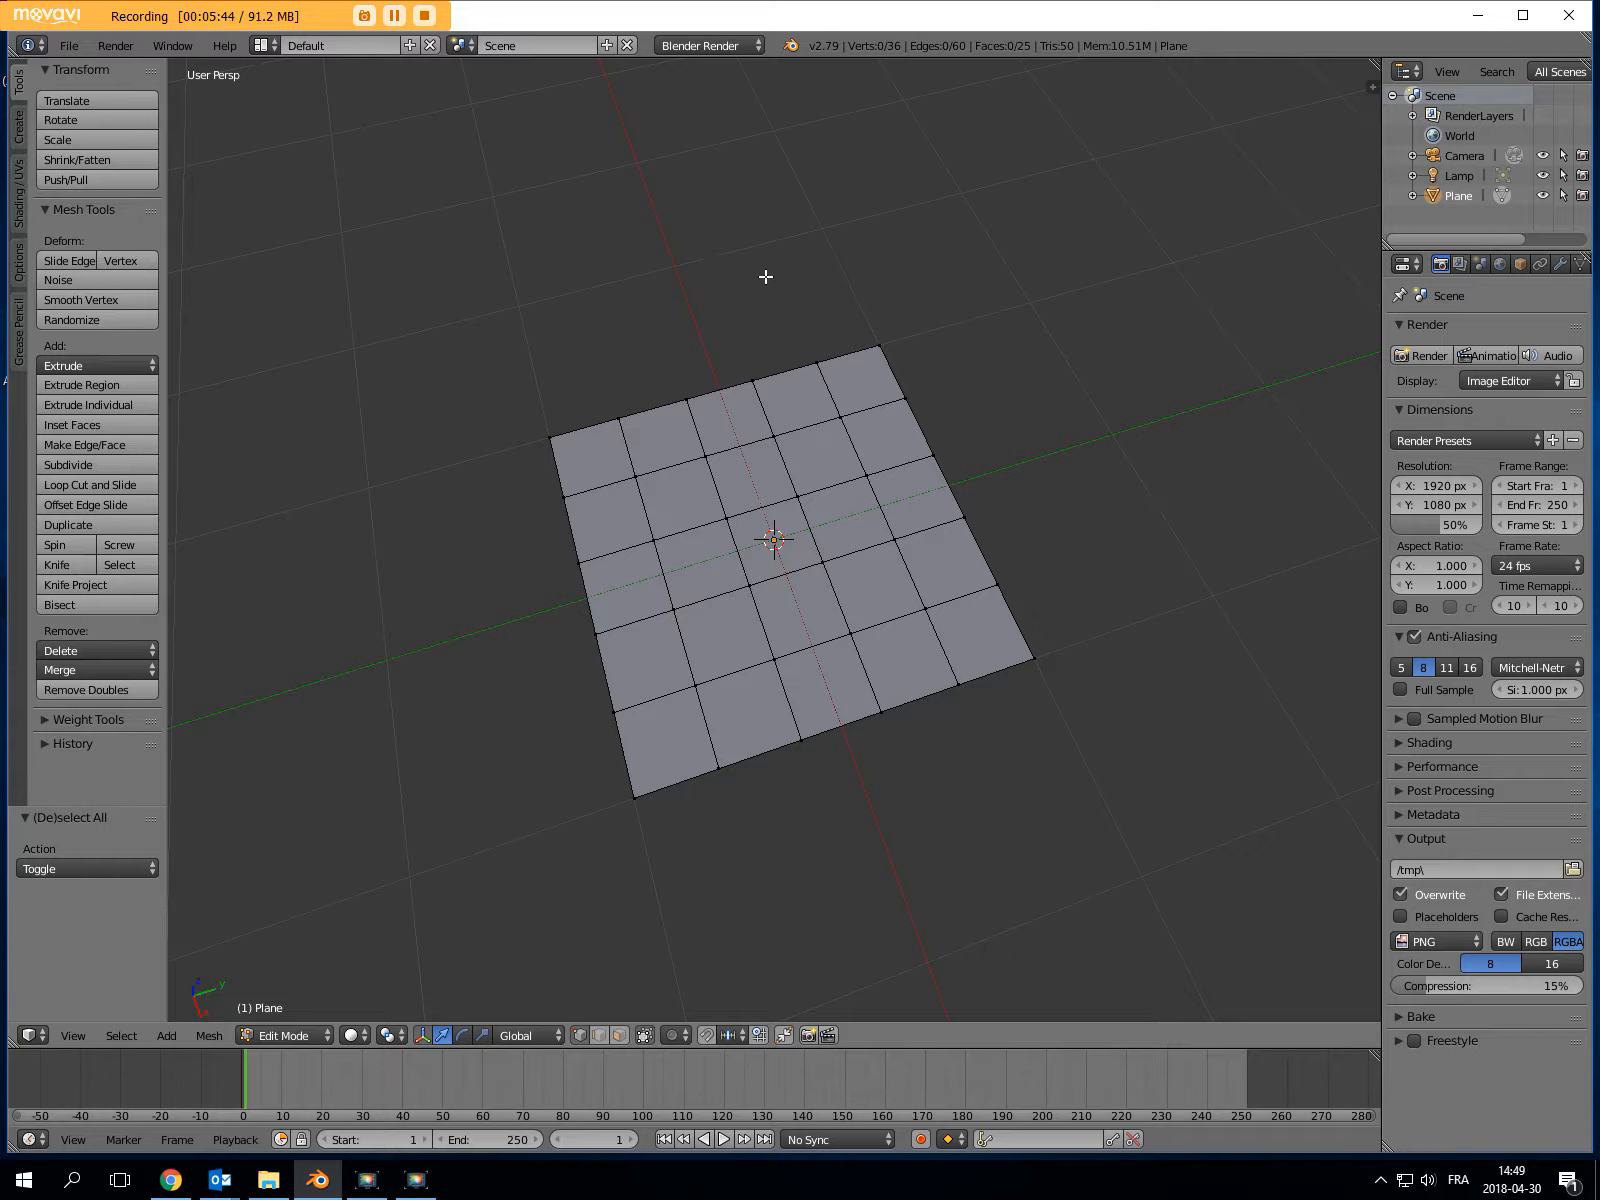
{"action": "mouse_move", "coordinate": [756, 306]}
{"action": "left_mouse_down", "text": "ctrl"}
{"action": "mouse_move", "coordinate": [886, 296]}
{"action": "mouse_move", "coordinate": [982, 354]}
{"action": "mouse_move", "coordinate": [1000, 461]}
{"action": "mouse_move", "coordinate": [961, 562]}
{"action": "mouse_move", "coordinate": [830, 580]}
{"action": "mouse_move", "coordinate": [757, 472]}
{"action": "mouse_move", "coordinate": [713, 345]}
{"action": "mouse_move", "coordinate": [755, 309]}
{"action": "left_mouse_up", "text": "ctrl"}
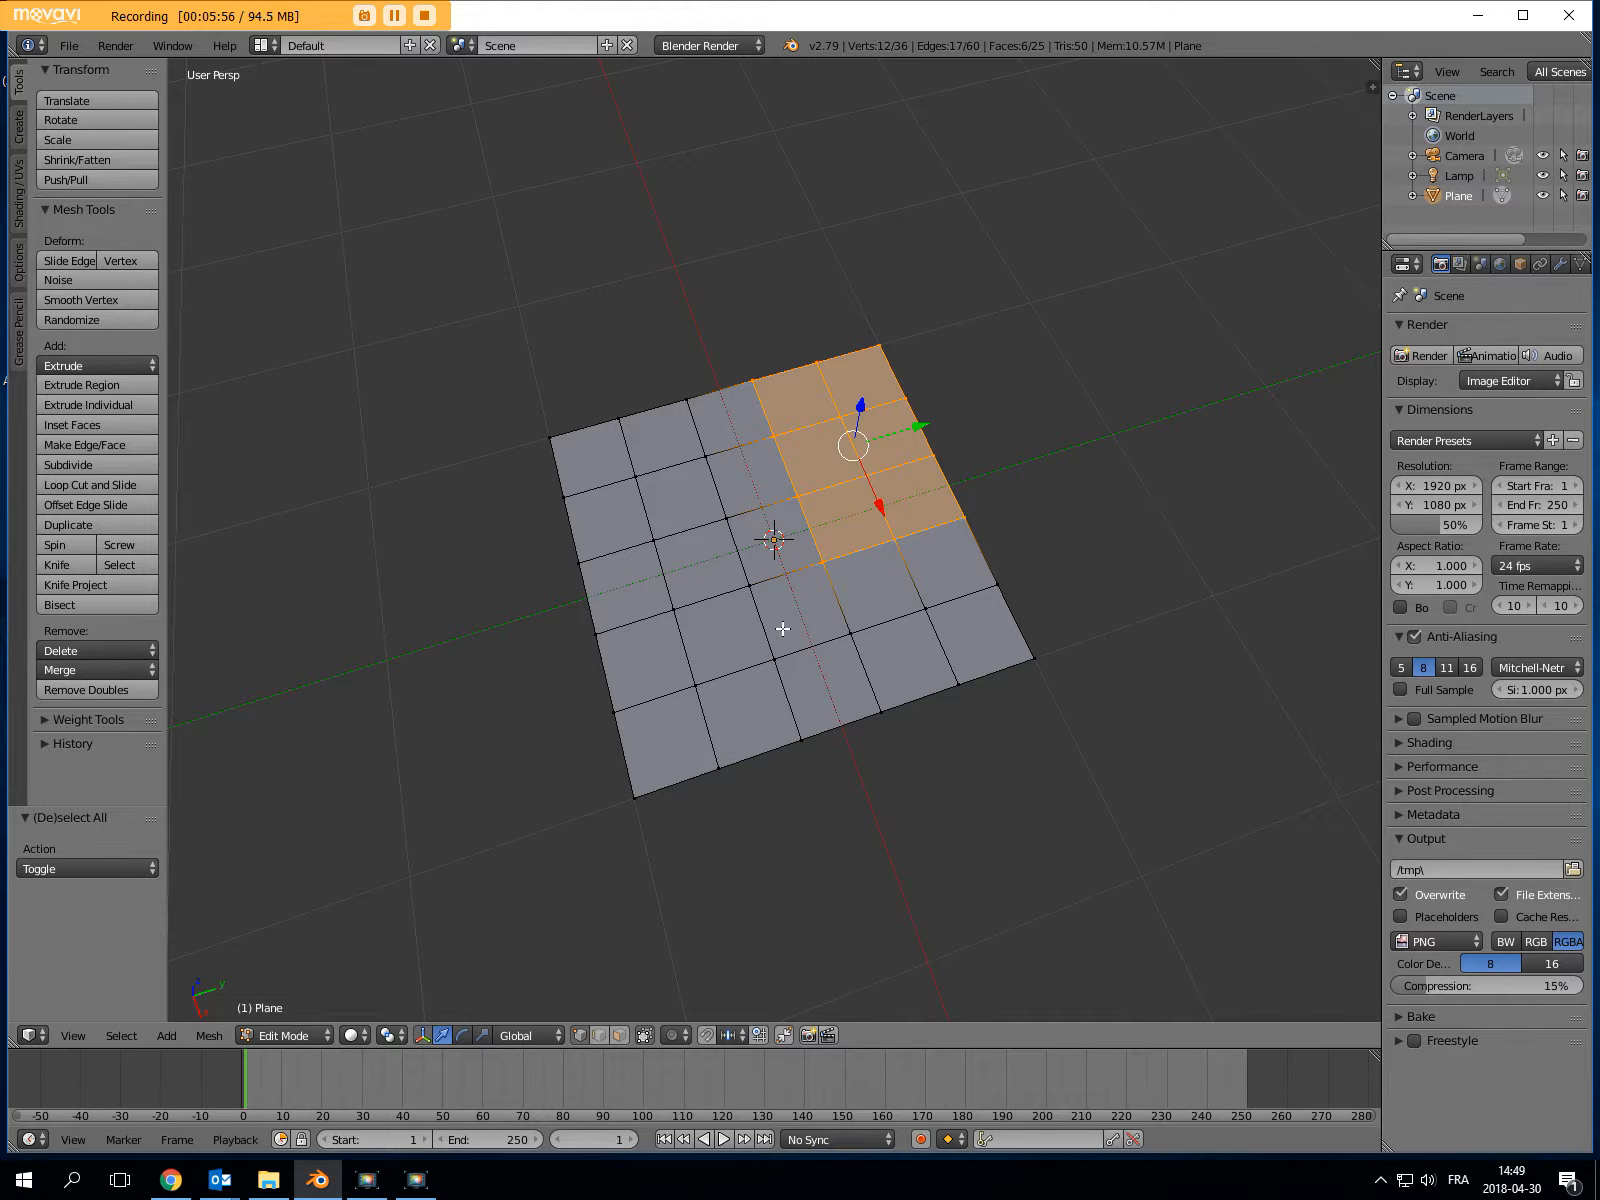
Select whole vertex loops in both directions: the one nearest the front edge and one running lengthwise beside the centre
{"action": "right_click", "coordinate": [695, 686], "text": "alt"}
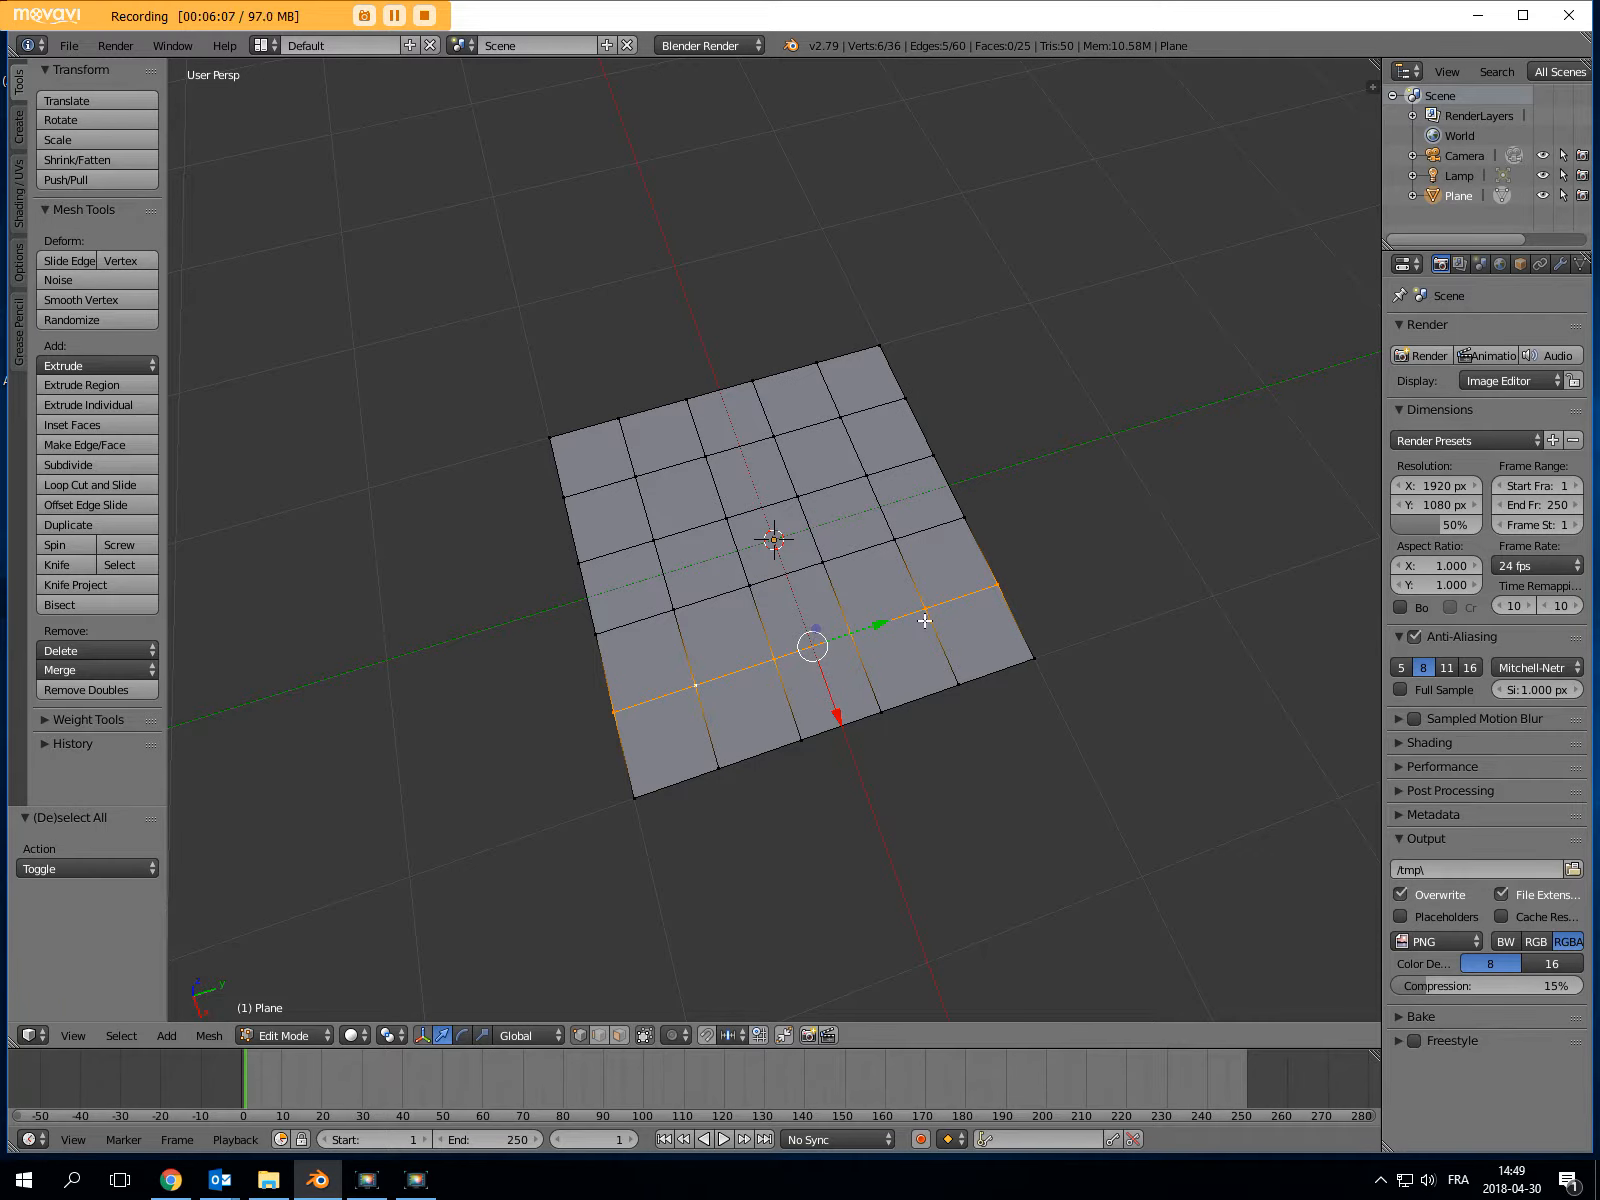
{"action": "right_click", "coordinate": [831, 566], "text": "alt"}
{"action": "right_click", "coordinate": [797, 492], "text": "alt"}
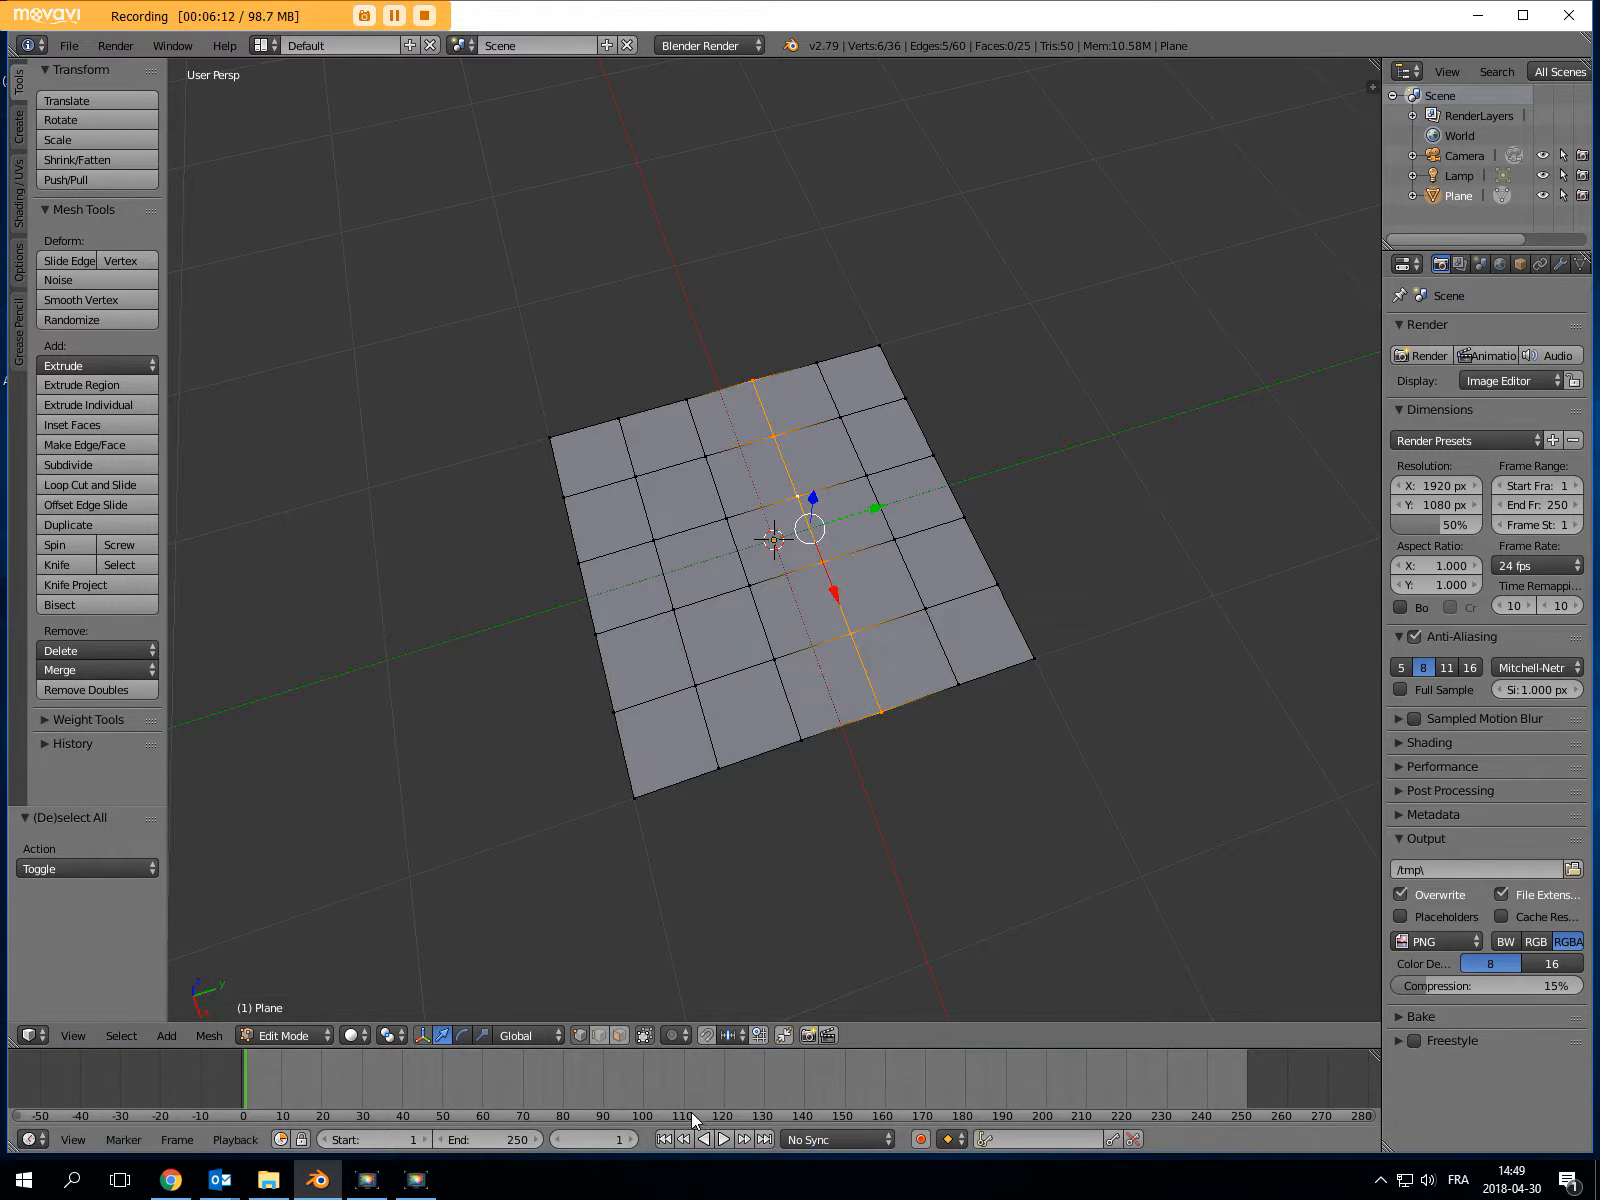
Select the lengthwise edge loop just on the negative Y side of the centre, using edge selection
{"action": "right_click", "coordinate": [678, 621], "text": "alt"}
{"action": "right_click", "coordinate": [756, 610], "text": "alt"}
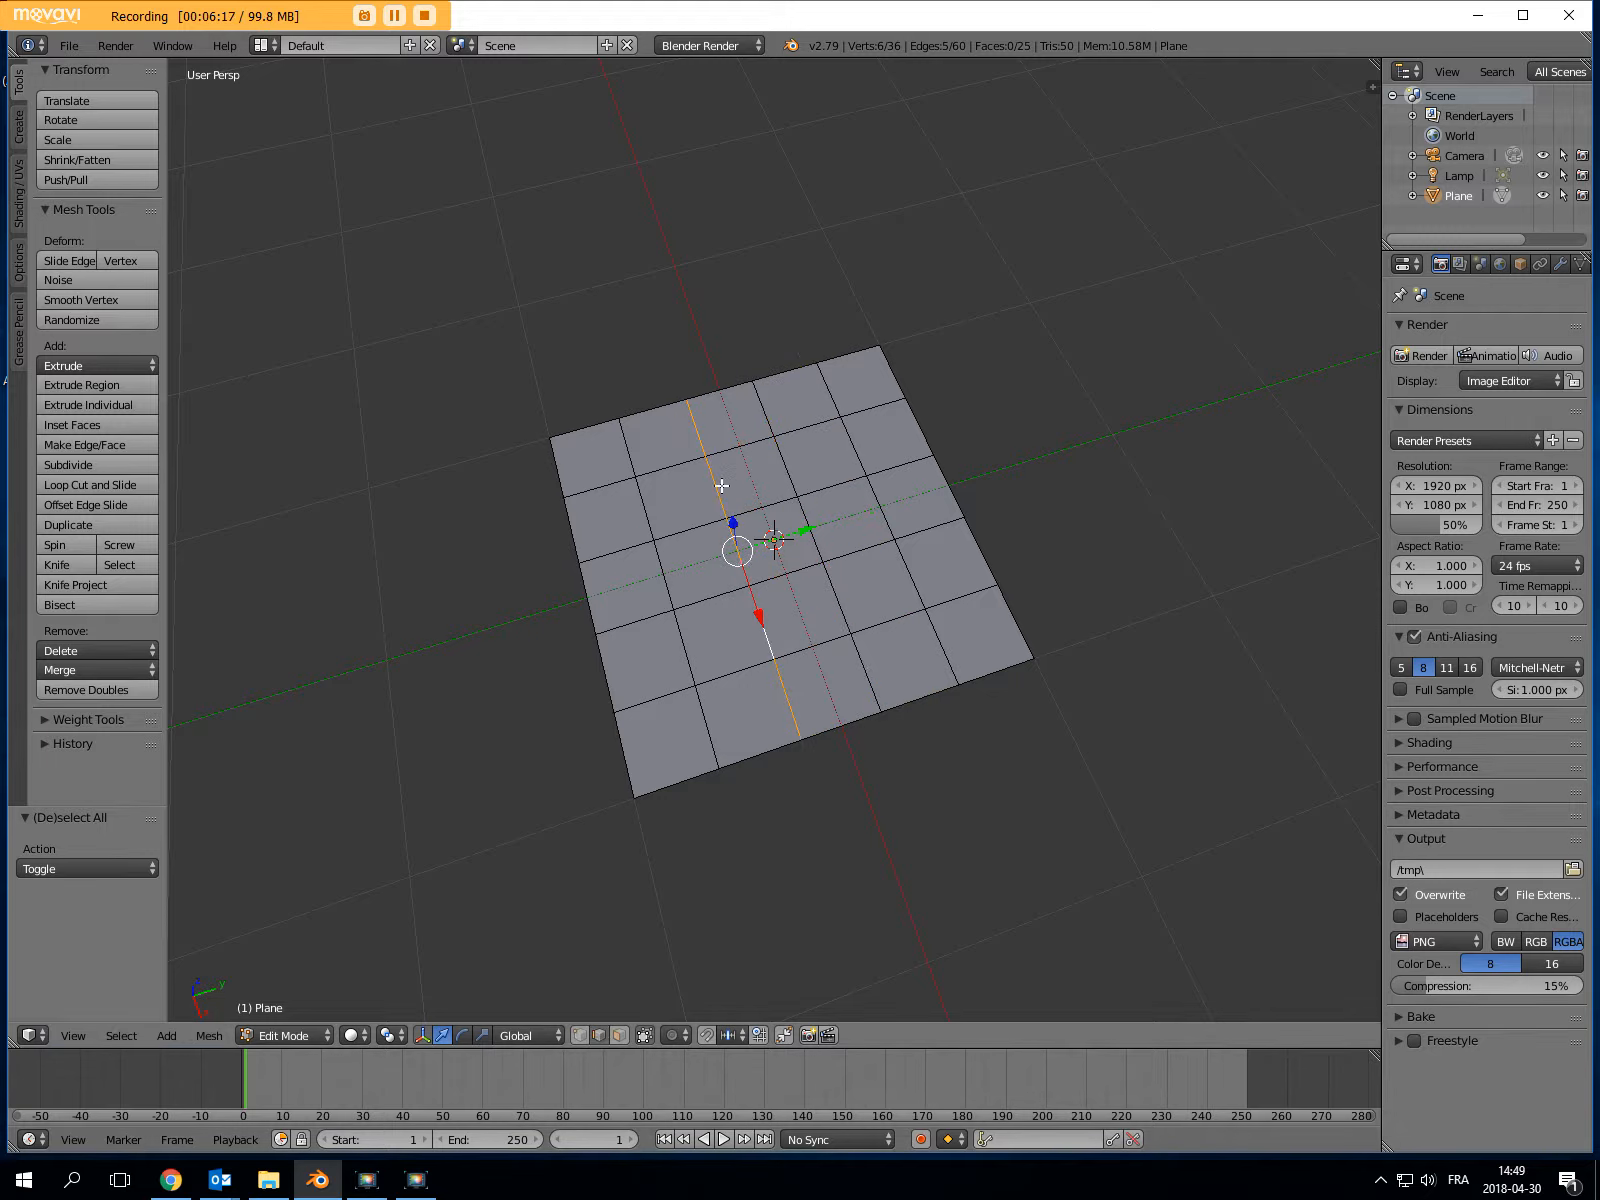
Switch to face selection and select the second face row from the front, then the central lengthwise face loop
{"action": "left_click", "coordinate": [620, 1036]}
{"action": "right_click", "coordinate": [826, 622], "text": "alt"}
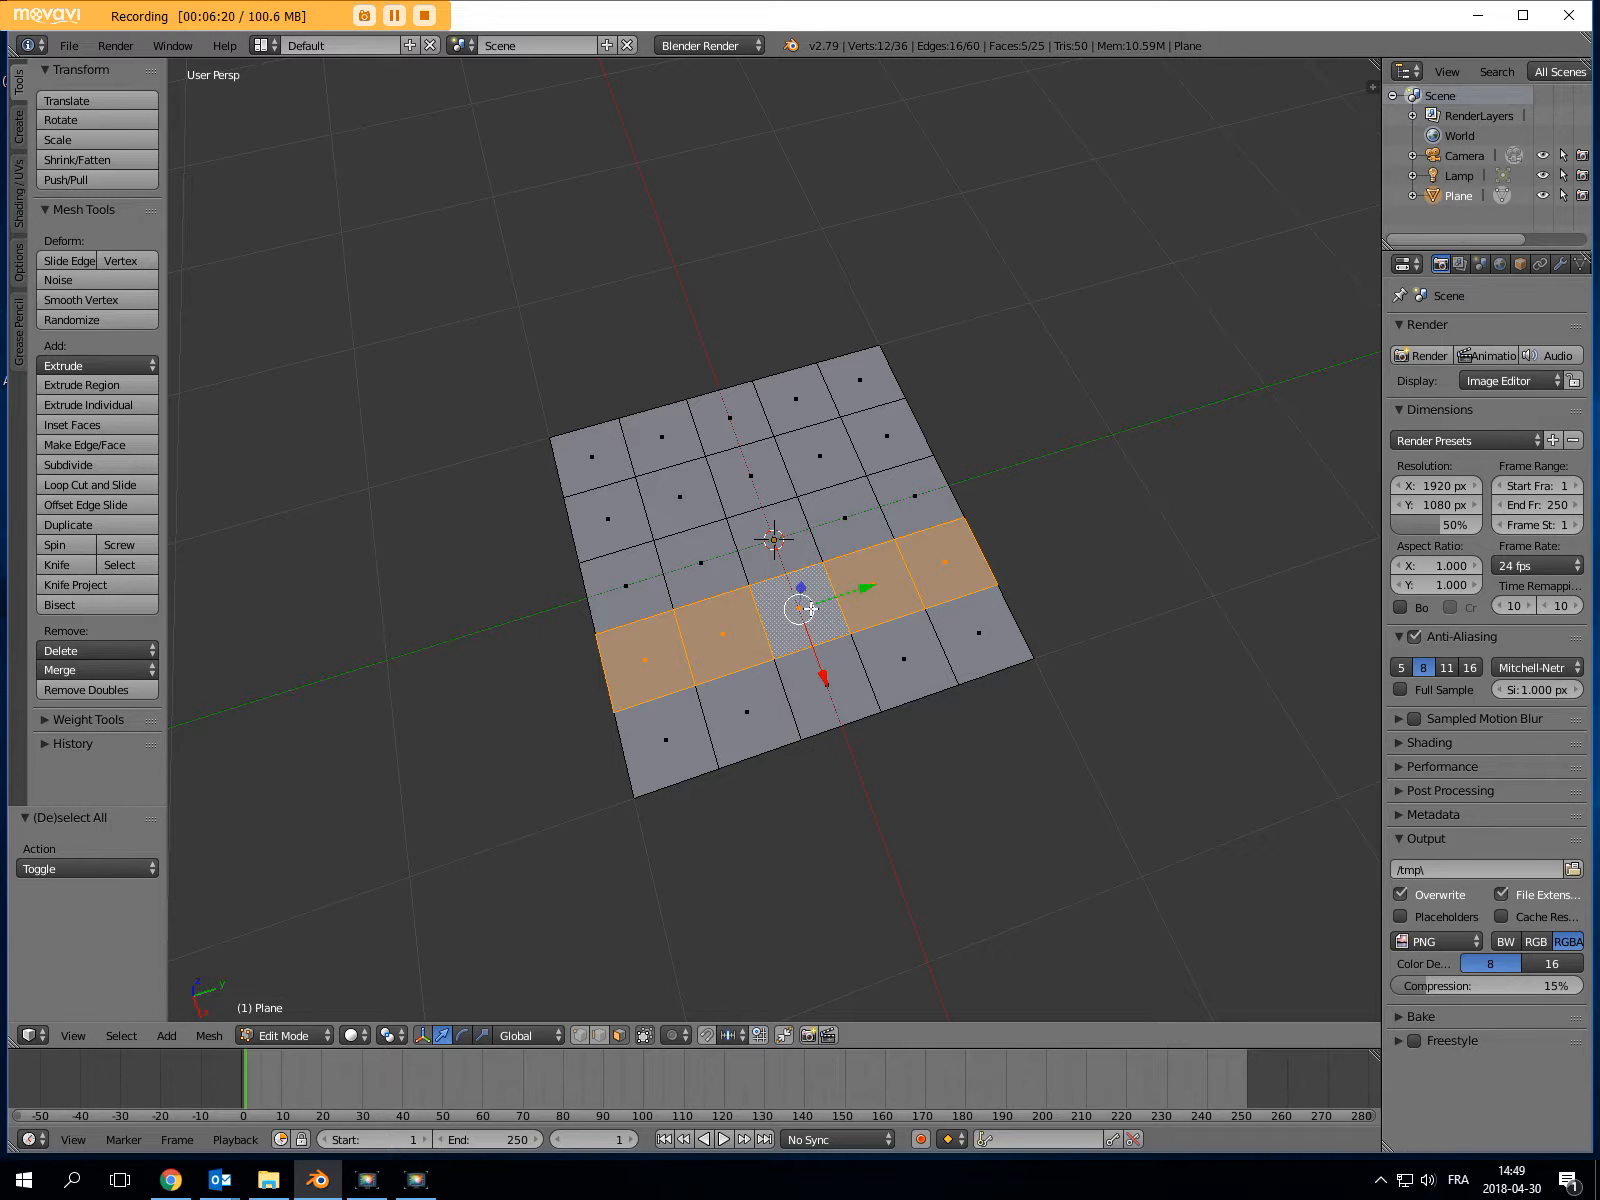
{"action": "right_click", "coordinate": [848, 716], "text": "alt"}
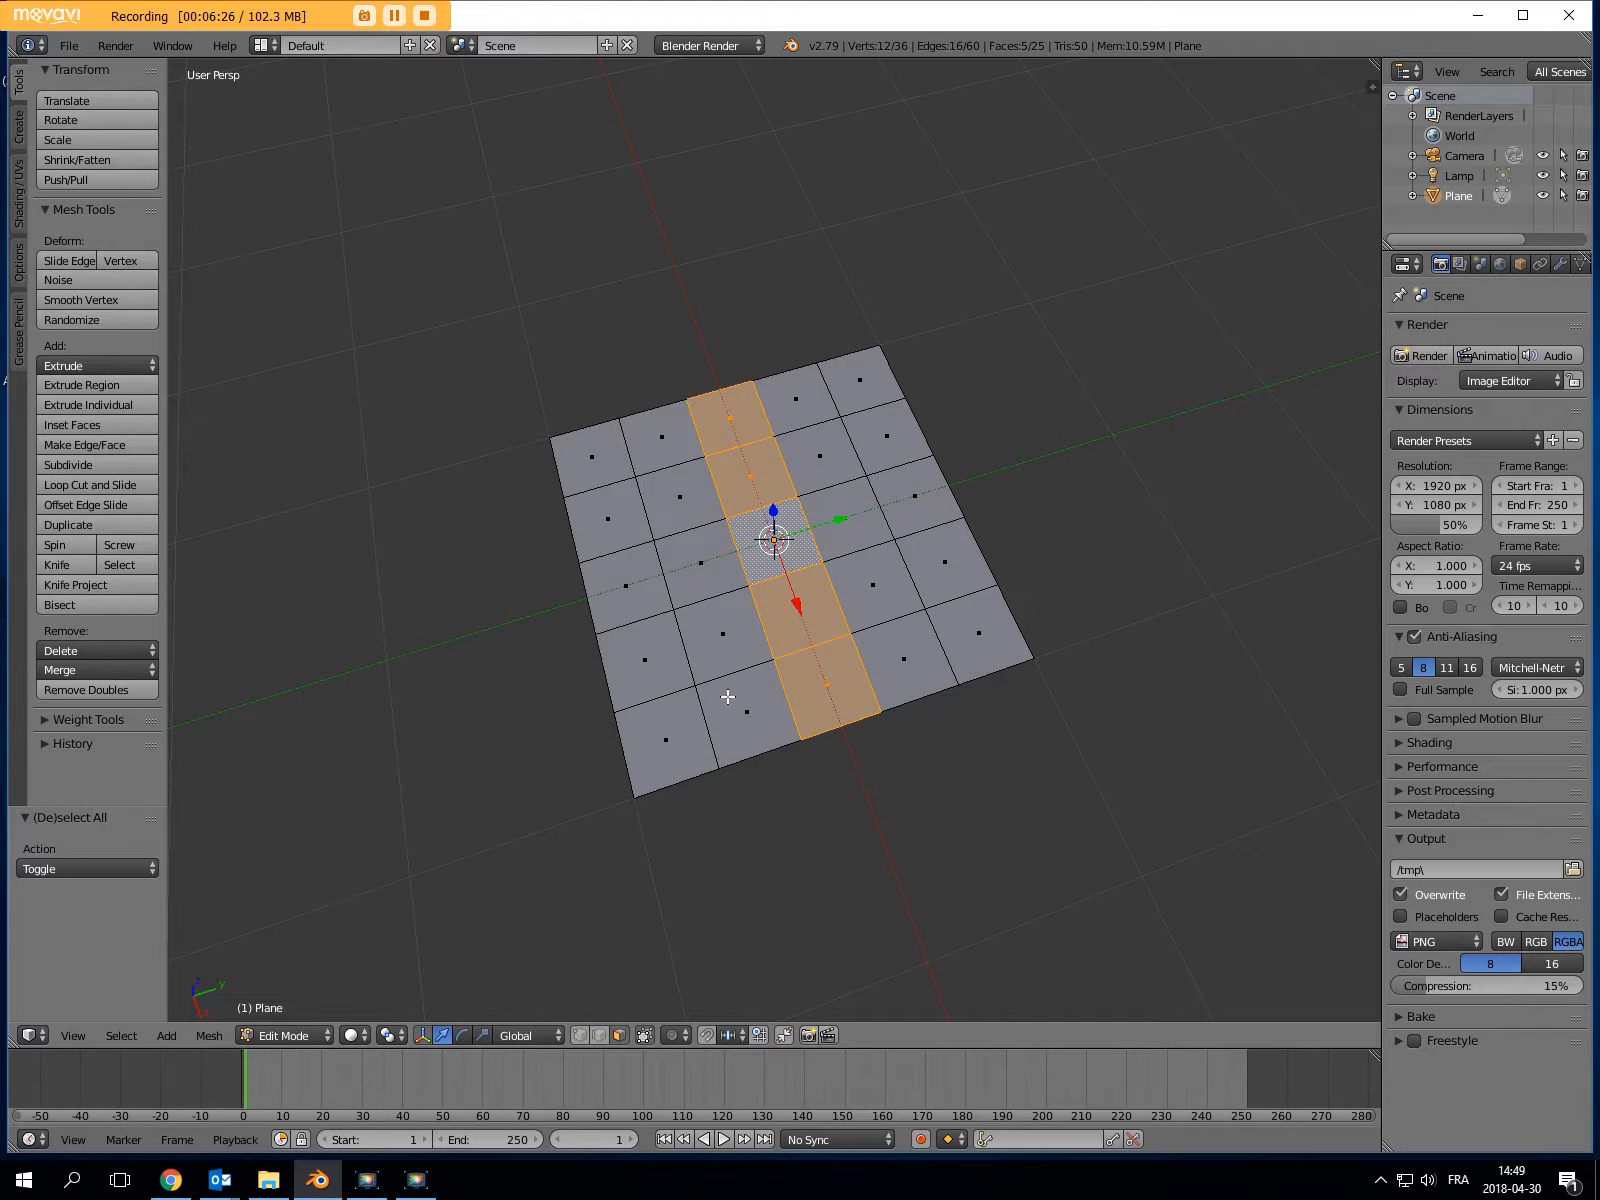
Switch to vertex selection, select the inner vertex closest to the front left corner, and show its transform properties
{"action": "middle_click_drag", "start_coordinate": [835, 570], "coordinate": [894, 565]}
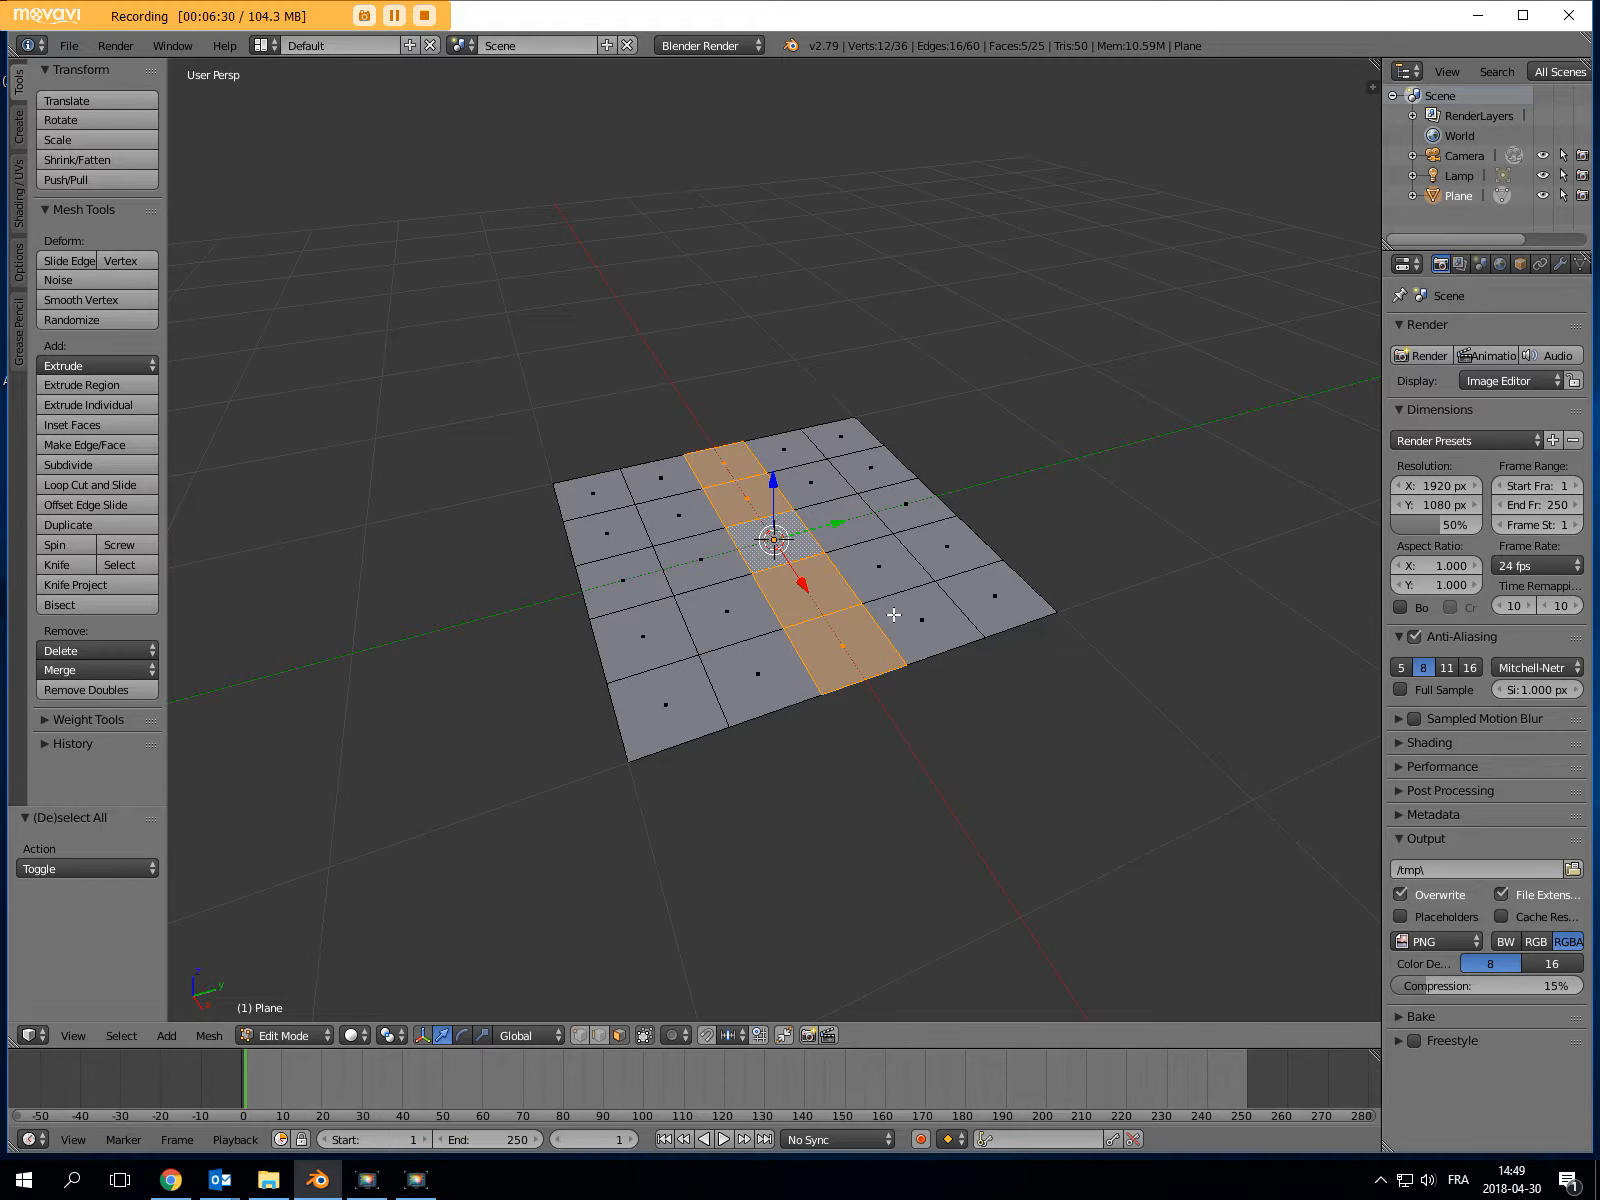
{"action": "left_click", "coordinate": [579, 1036]}
{"action": "right_click", "coordinate": [697, 654]}
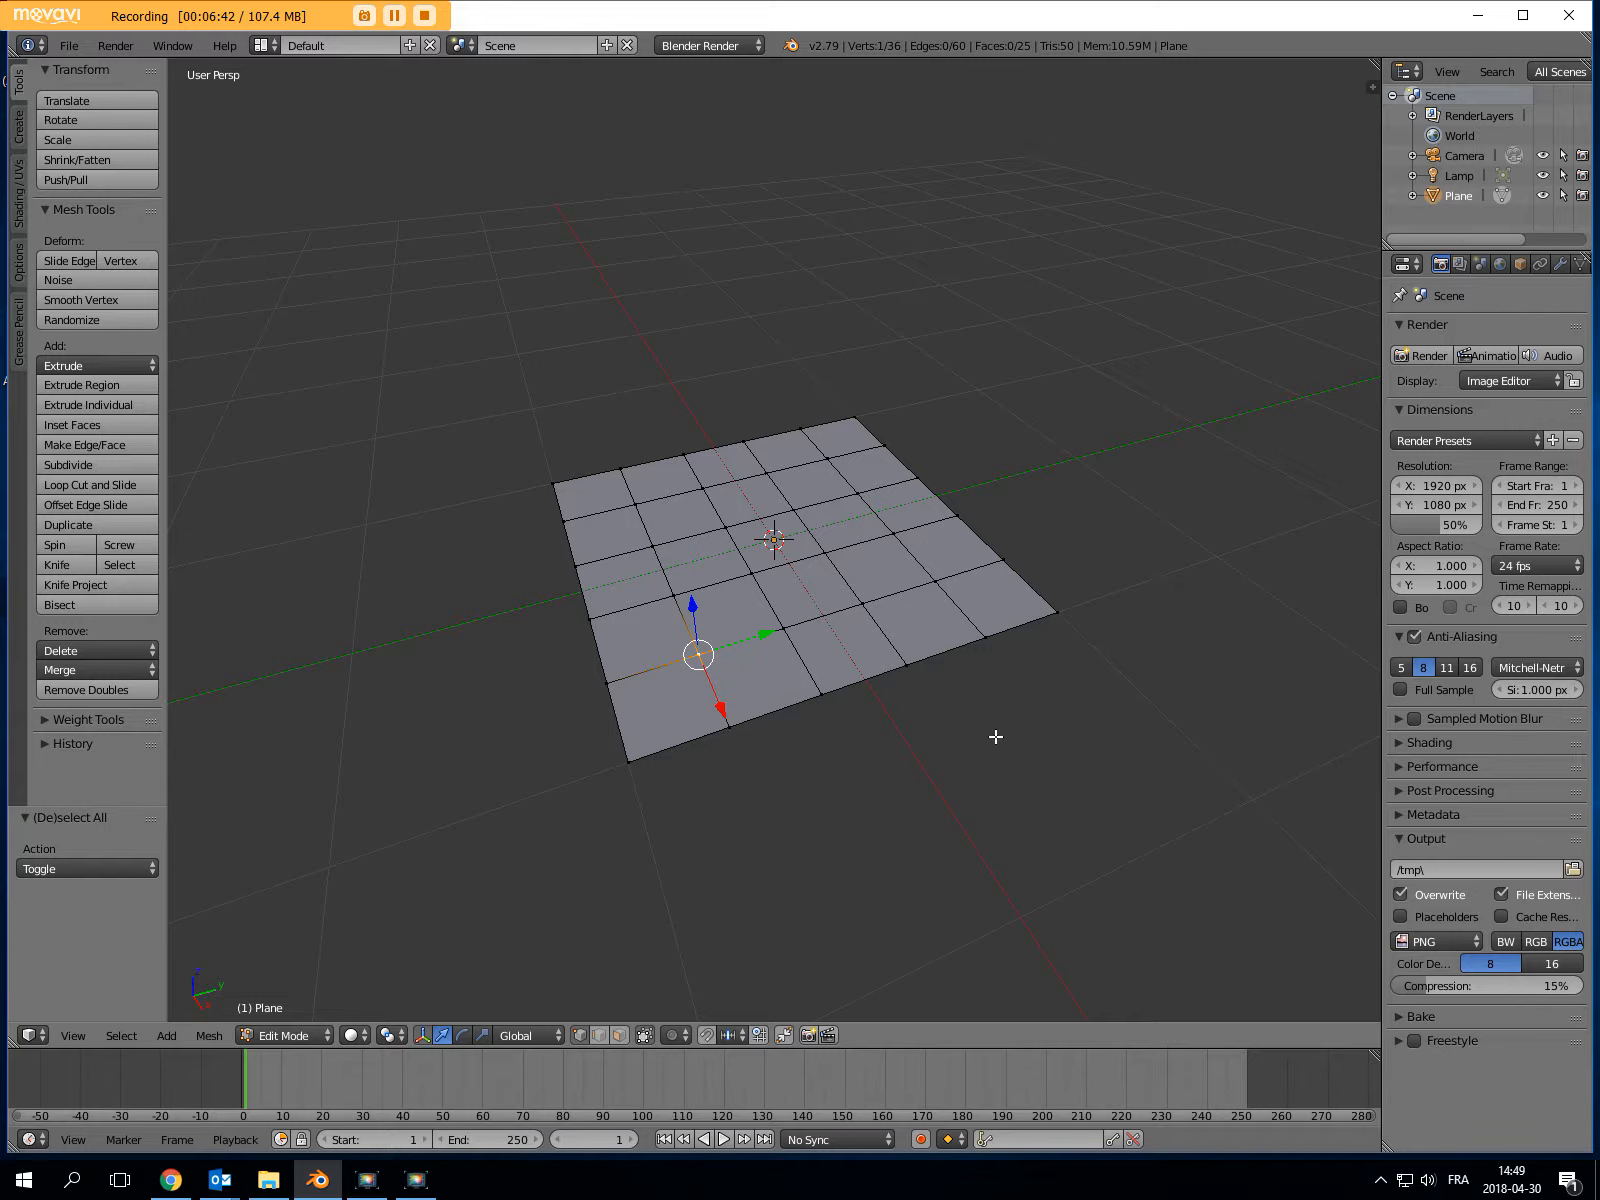
{"action": "key", "text": "n"}
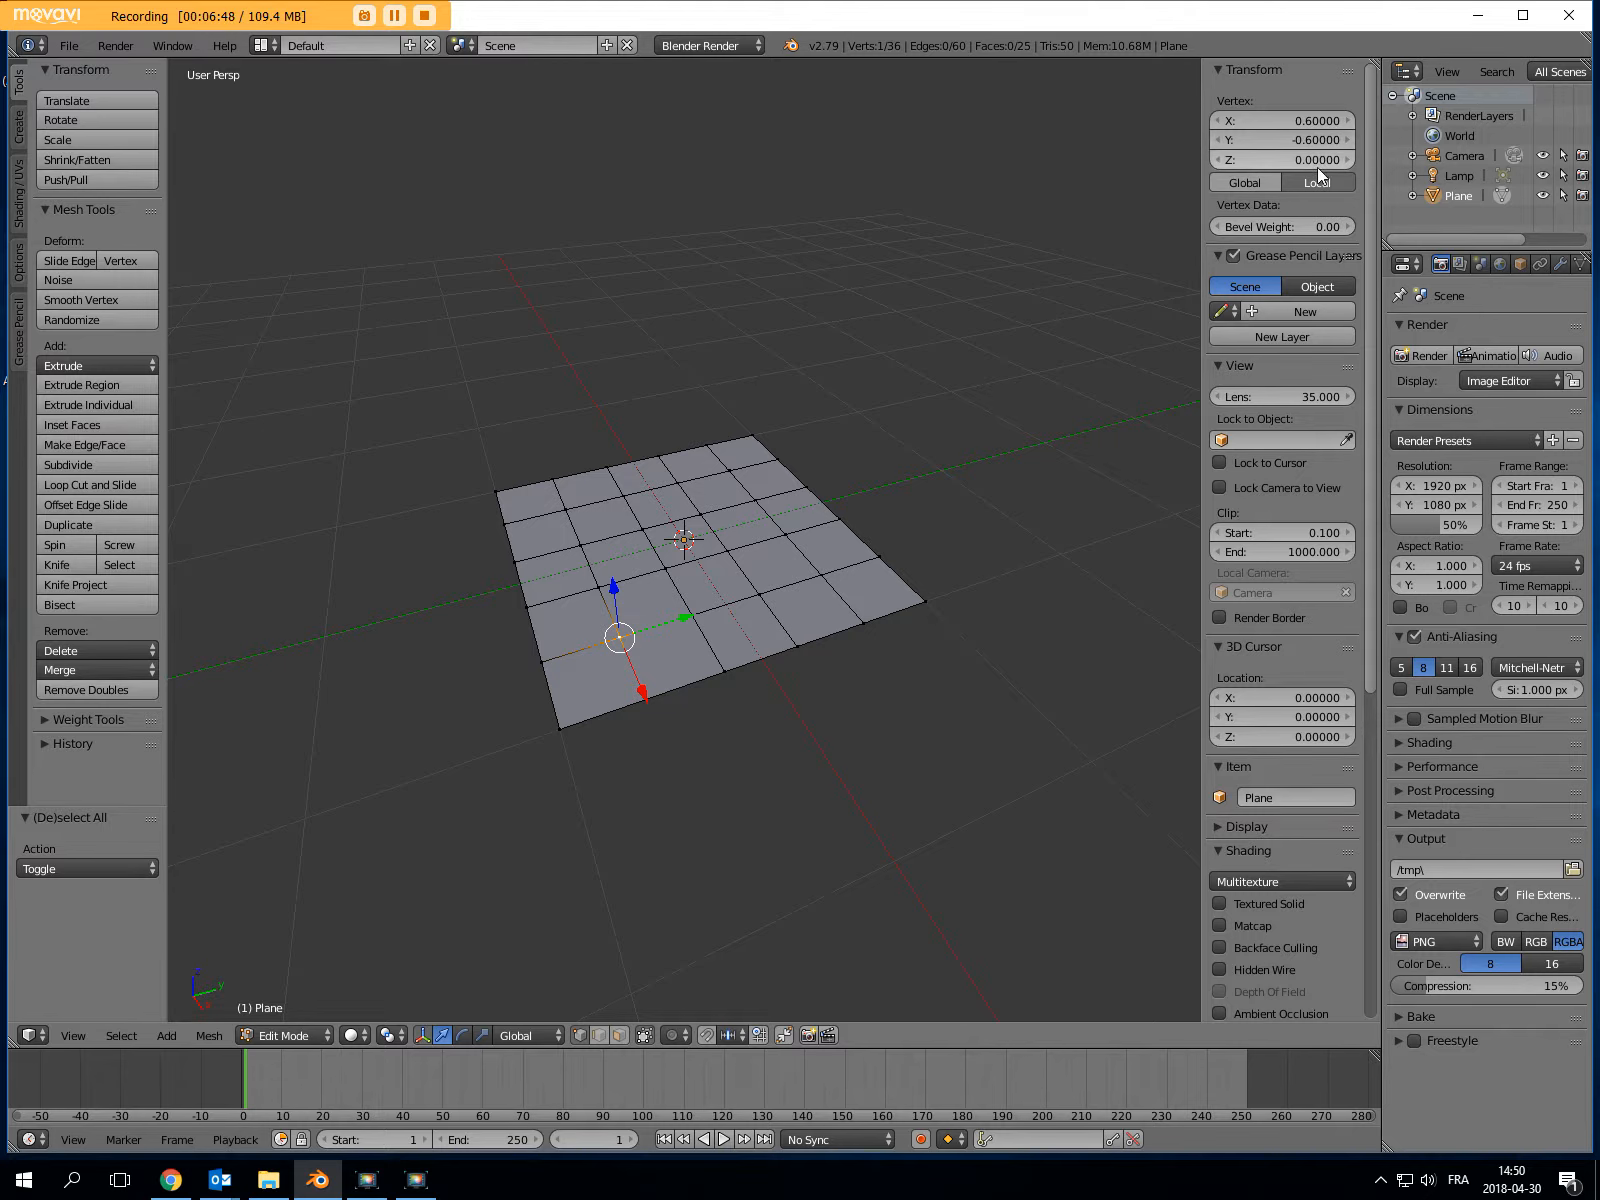
Try to move the selected vertex freely and constrained to the Z axis
{"action": "mouse_move", "coordinate": [632, 647]}
{"action": "left_mouse_down"}
{"action": "mouse_move", "coordinate": [570, 432]}
{"action": "mouse_move", "coordinate": [505, 668]}
{"action": "mouse_move", "coordinate": [778, 720]}
{"action": "mouse_move", "coordinate": [543, 679]}
{"action": "mouse_move", "coordinate": [707, 614]}
{"action": "mouse_move", "coordinate": [650, 622]}
{"action": "left_mouse_up"}
{"action": "right_click", "coordinate": [617, 627]}
{"action": "key", "text": "g"}
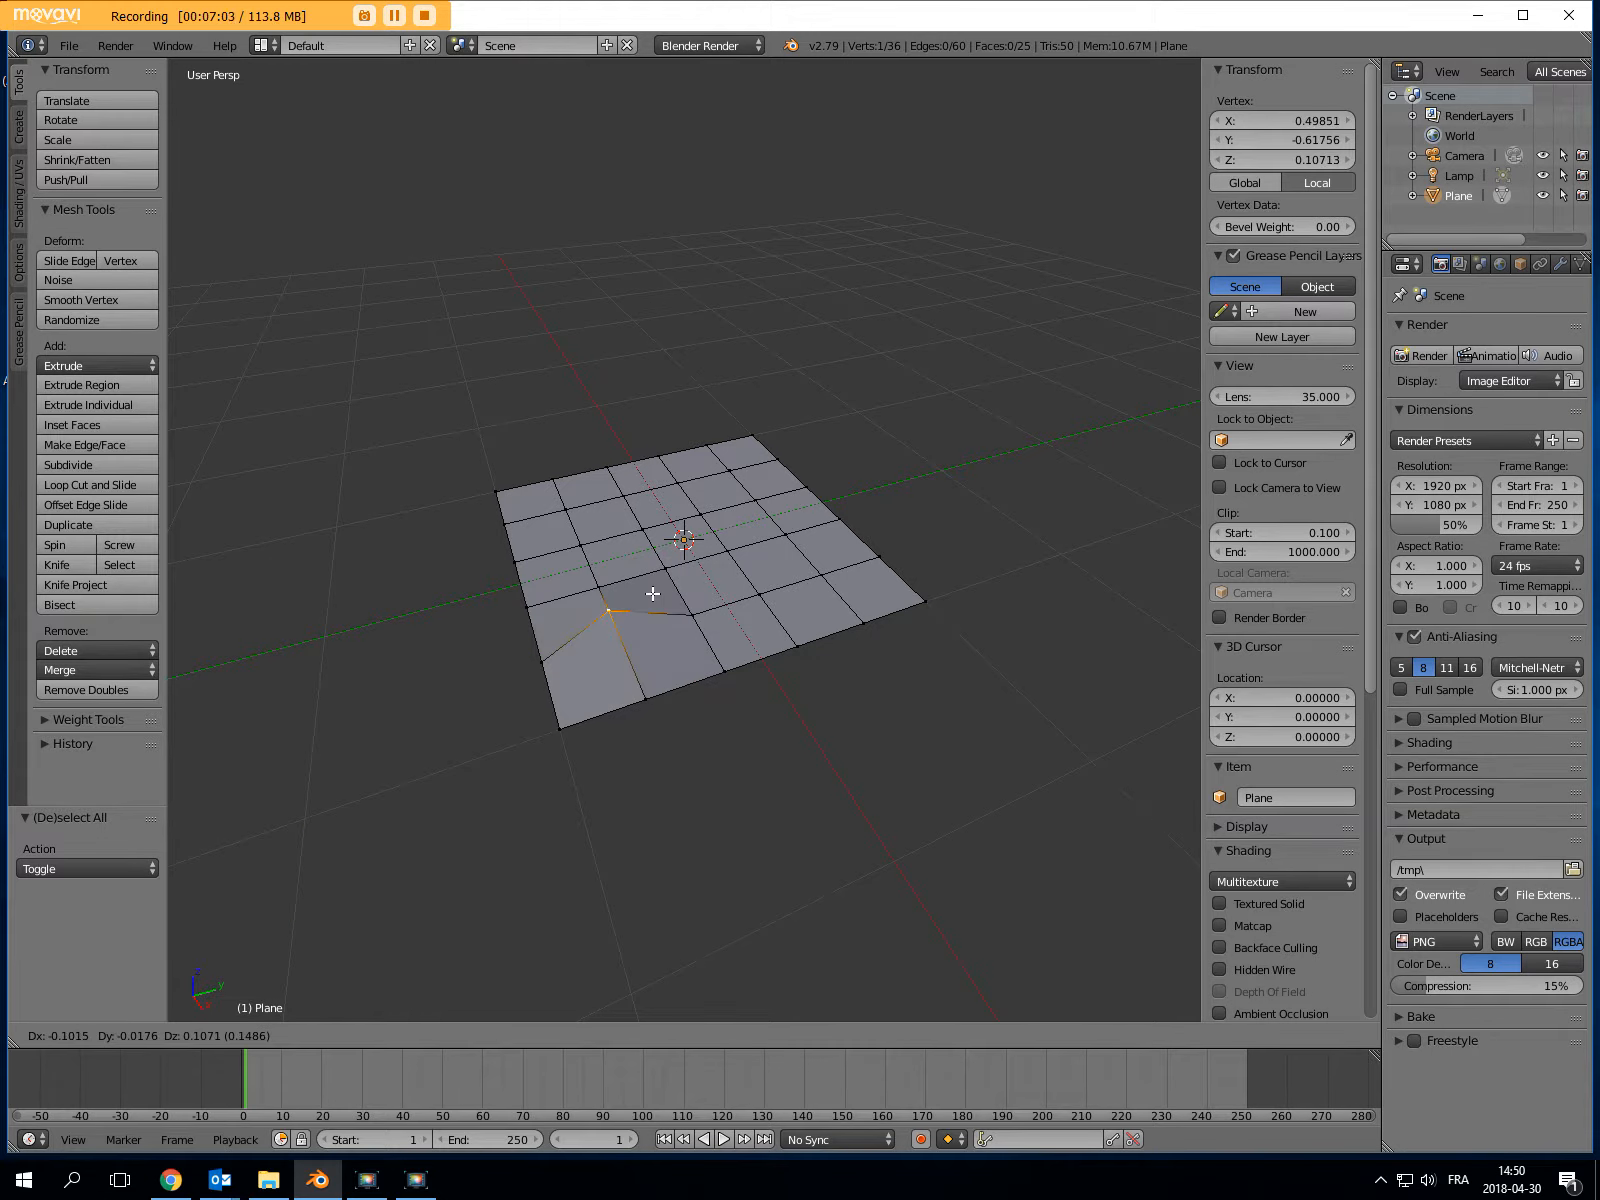
{"action": "key", "text": "z"}
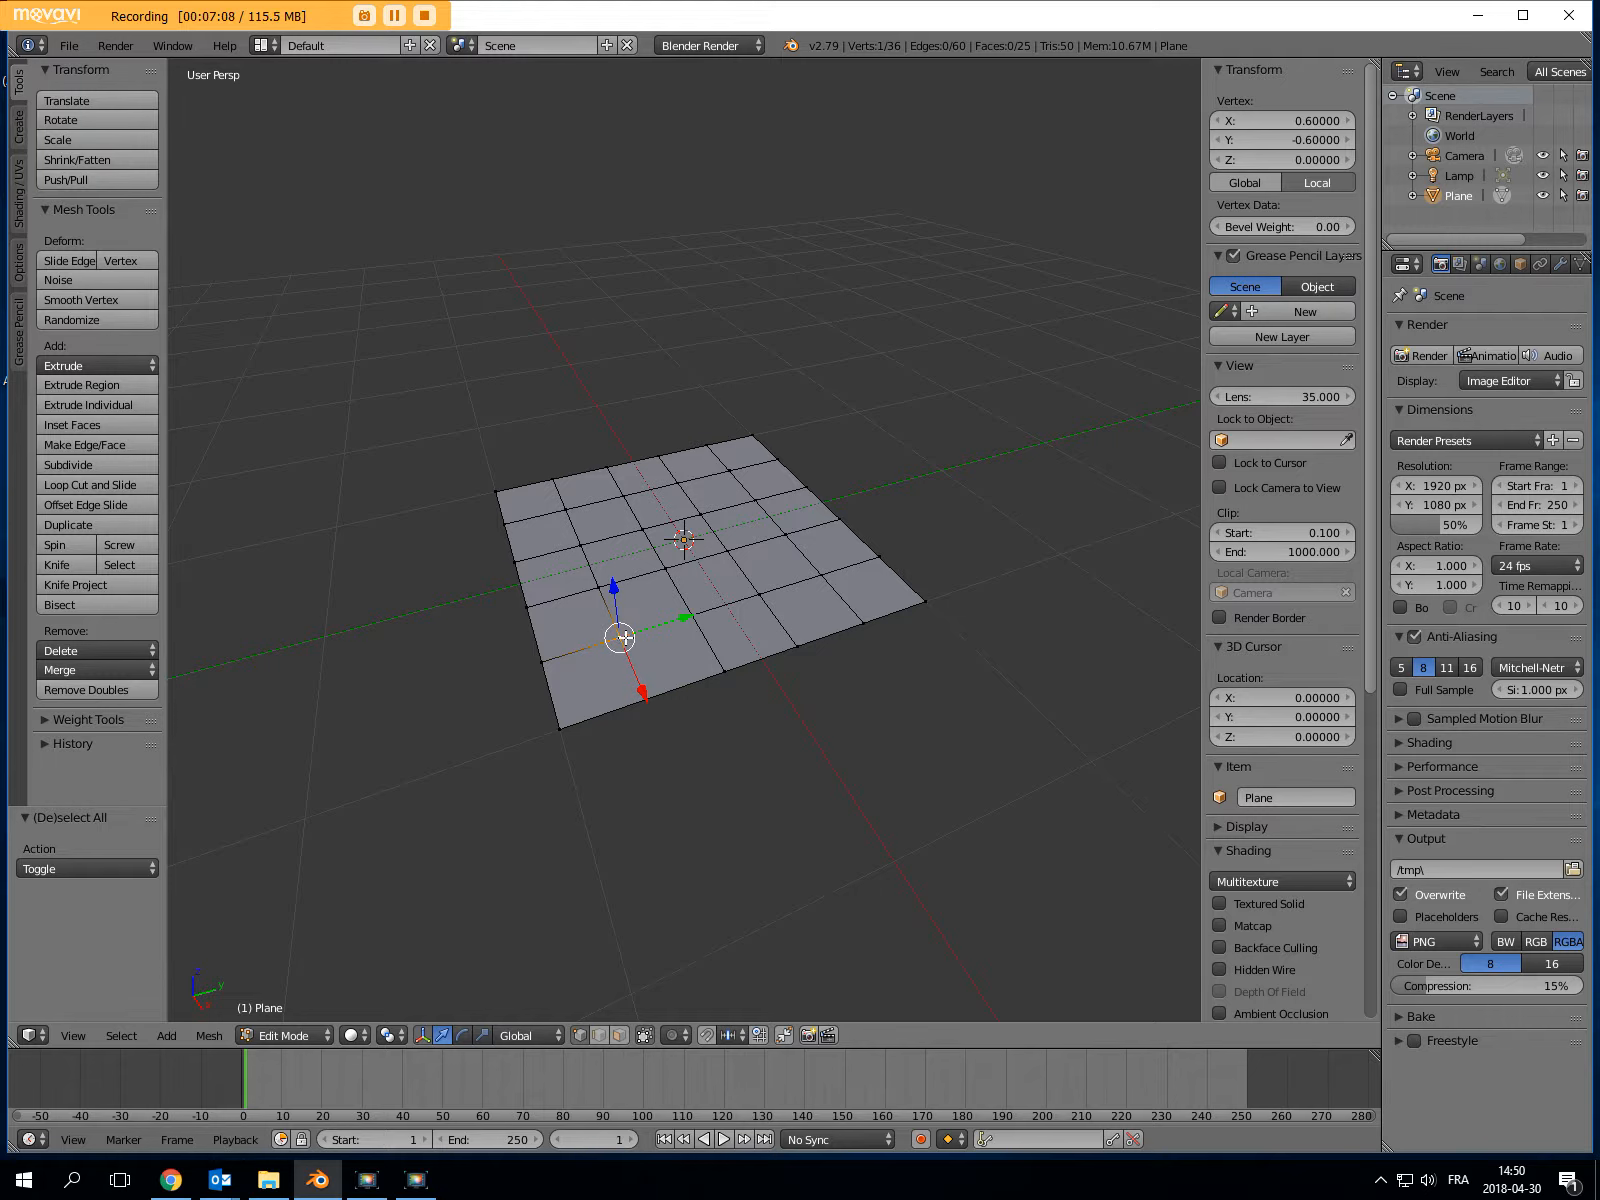
Try to scale the selected vertex alone and together with its neighbouring vertex in the positive Y direction
{"action": "key", "text": "s"}
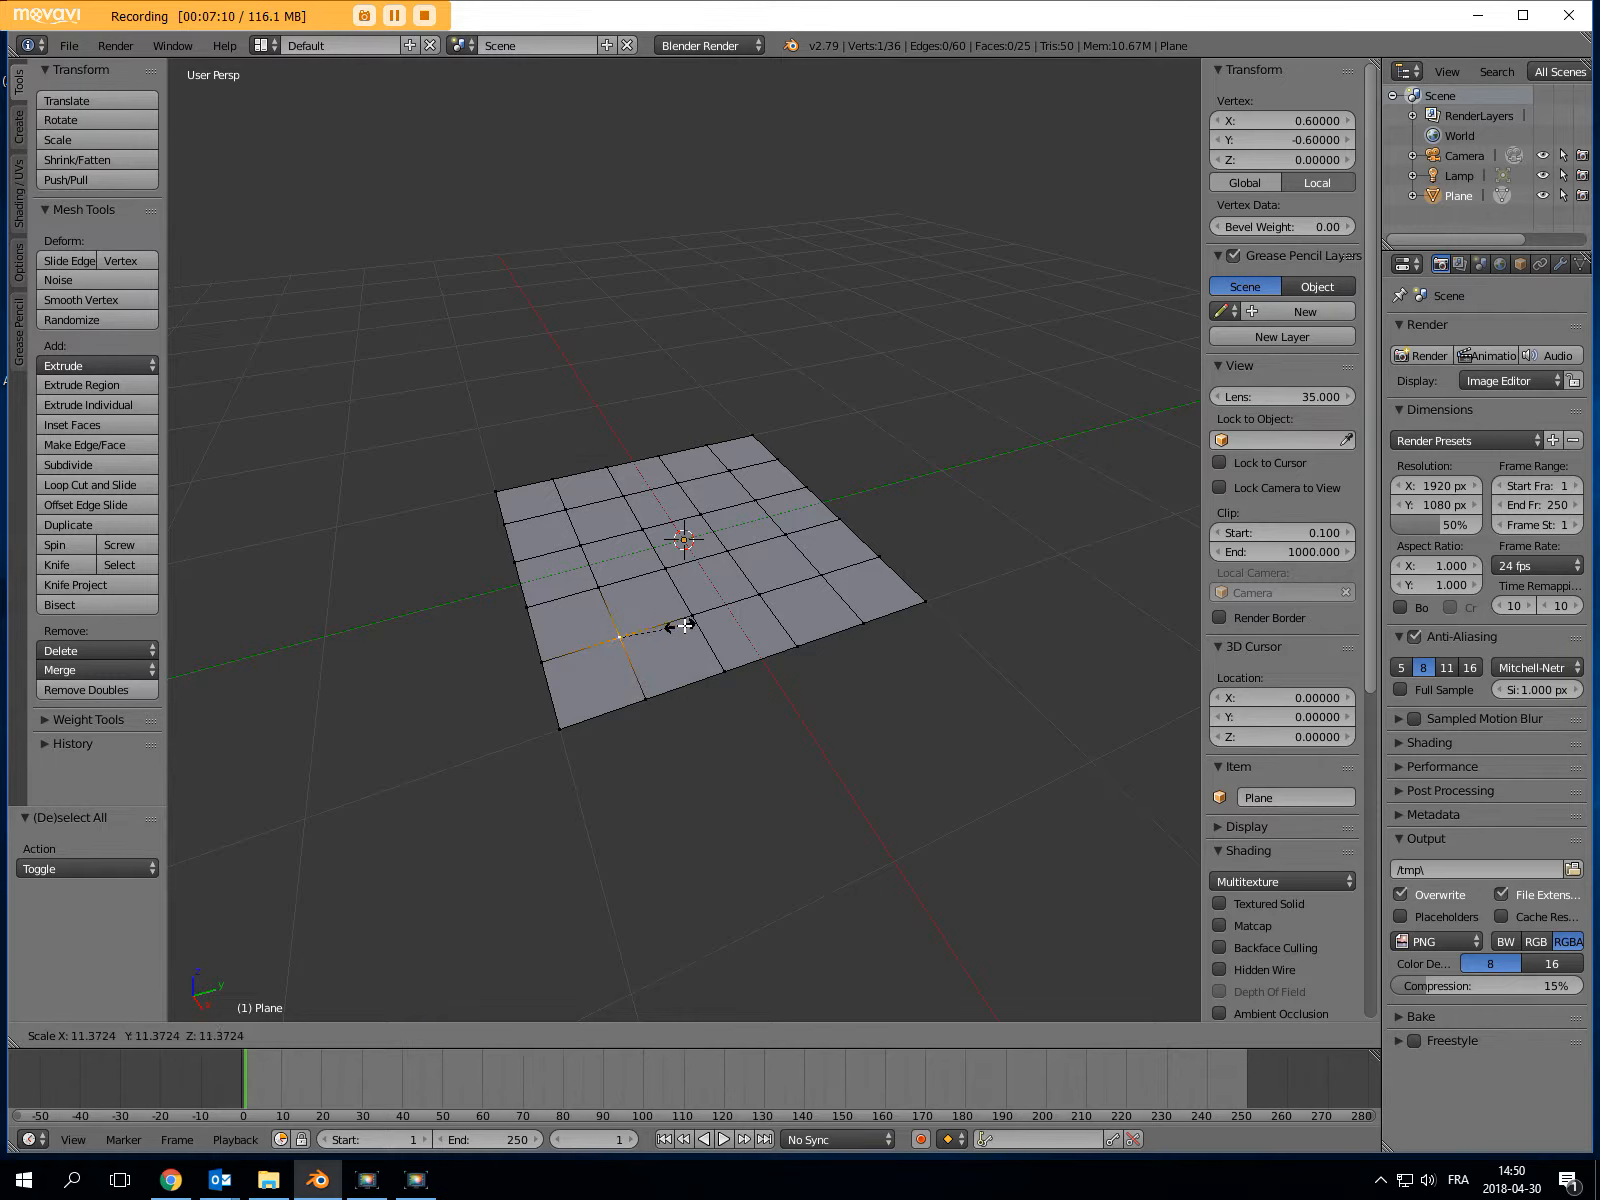
{"action": "left_click", "coordinate": [653, 601]}
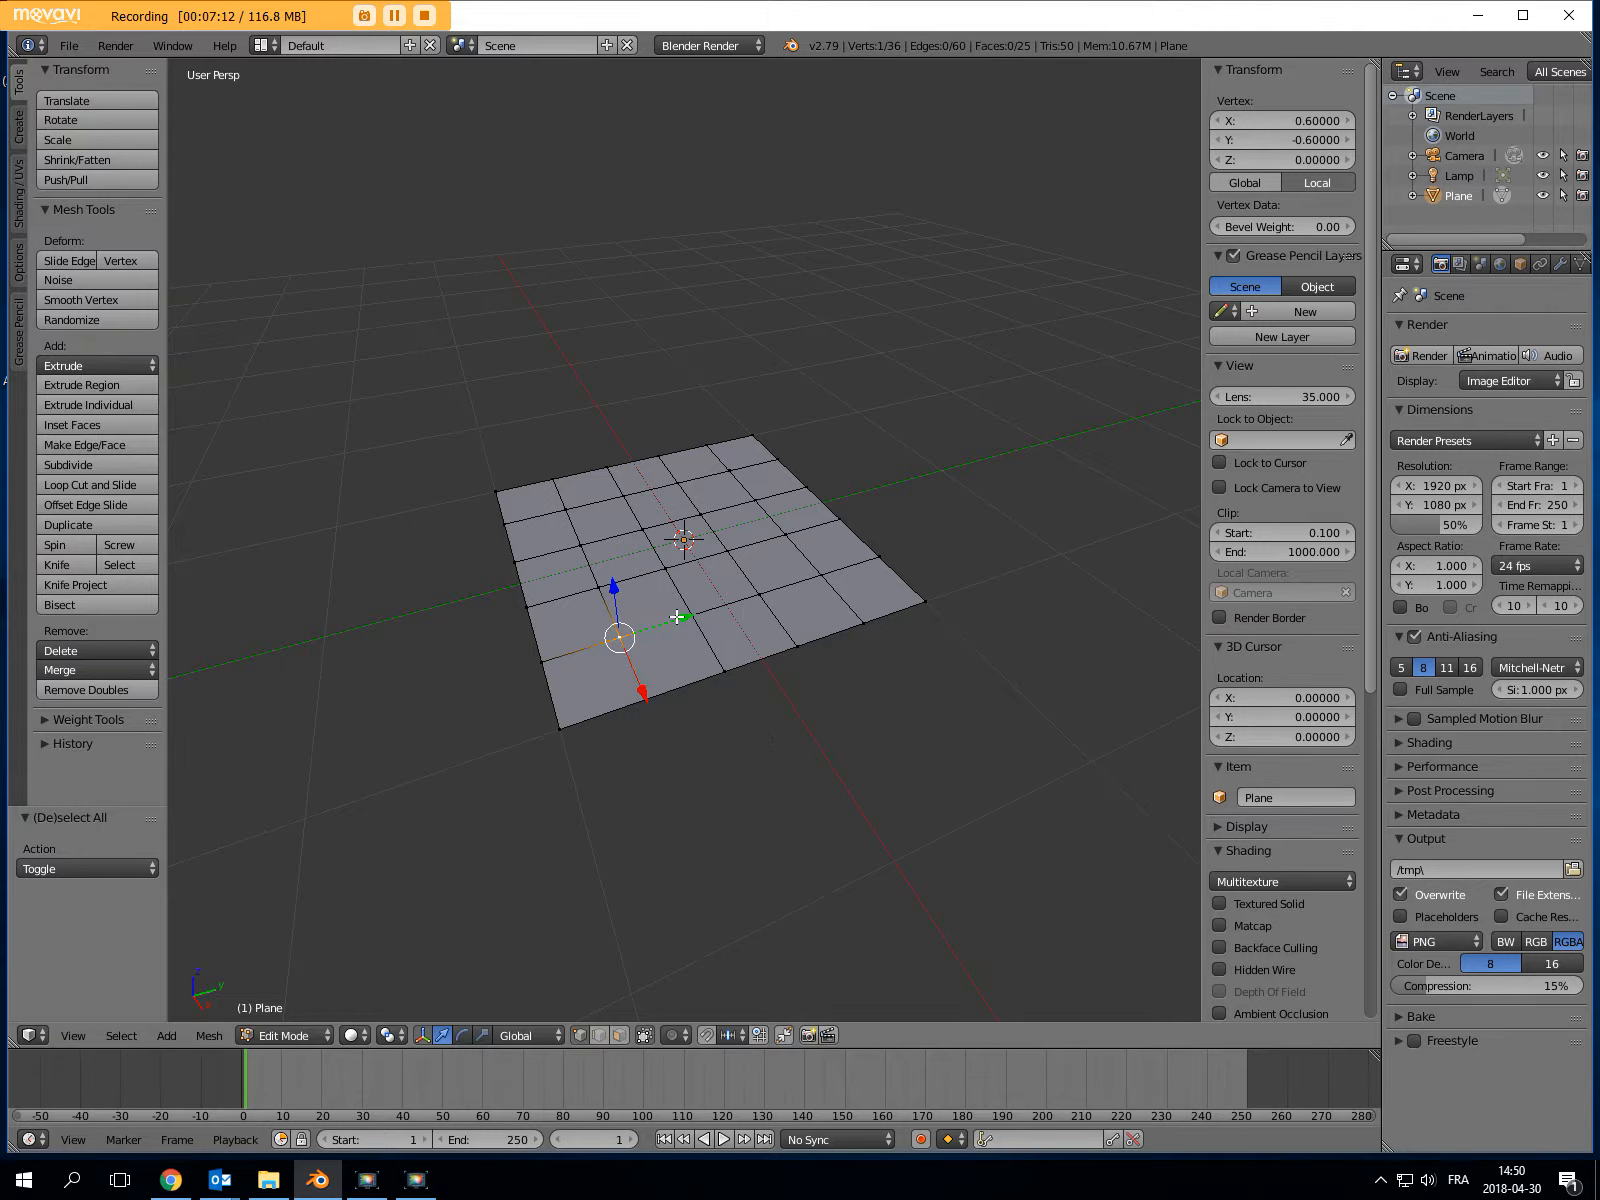
{"action": "right_click", "coordinate": [693, 621], "text": "shift"}
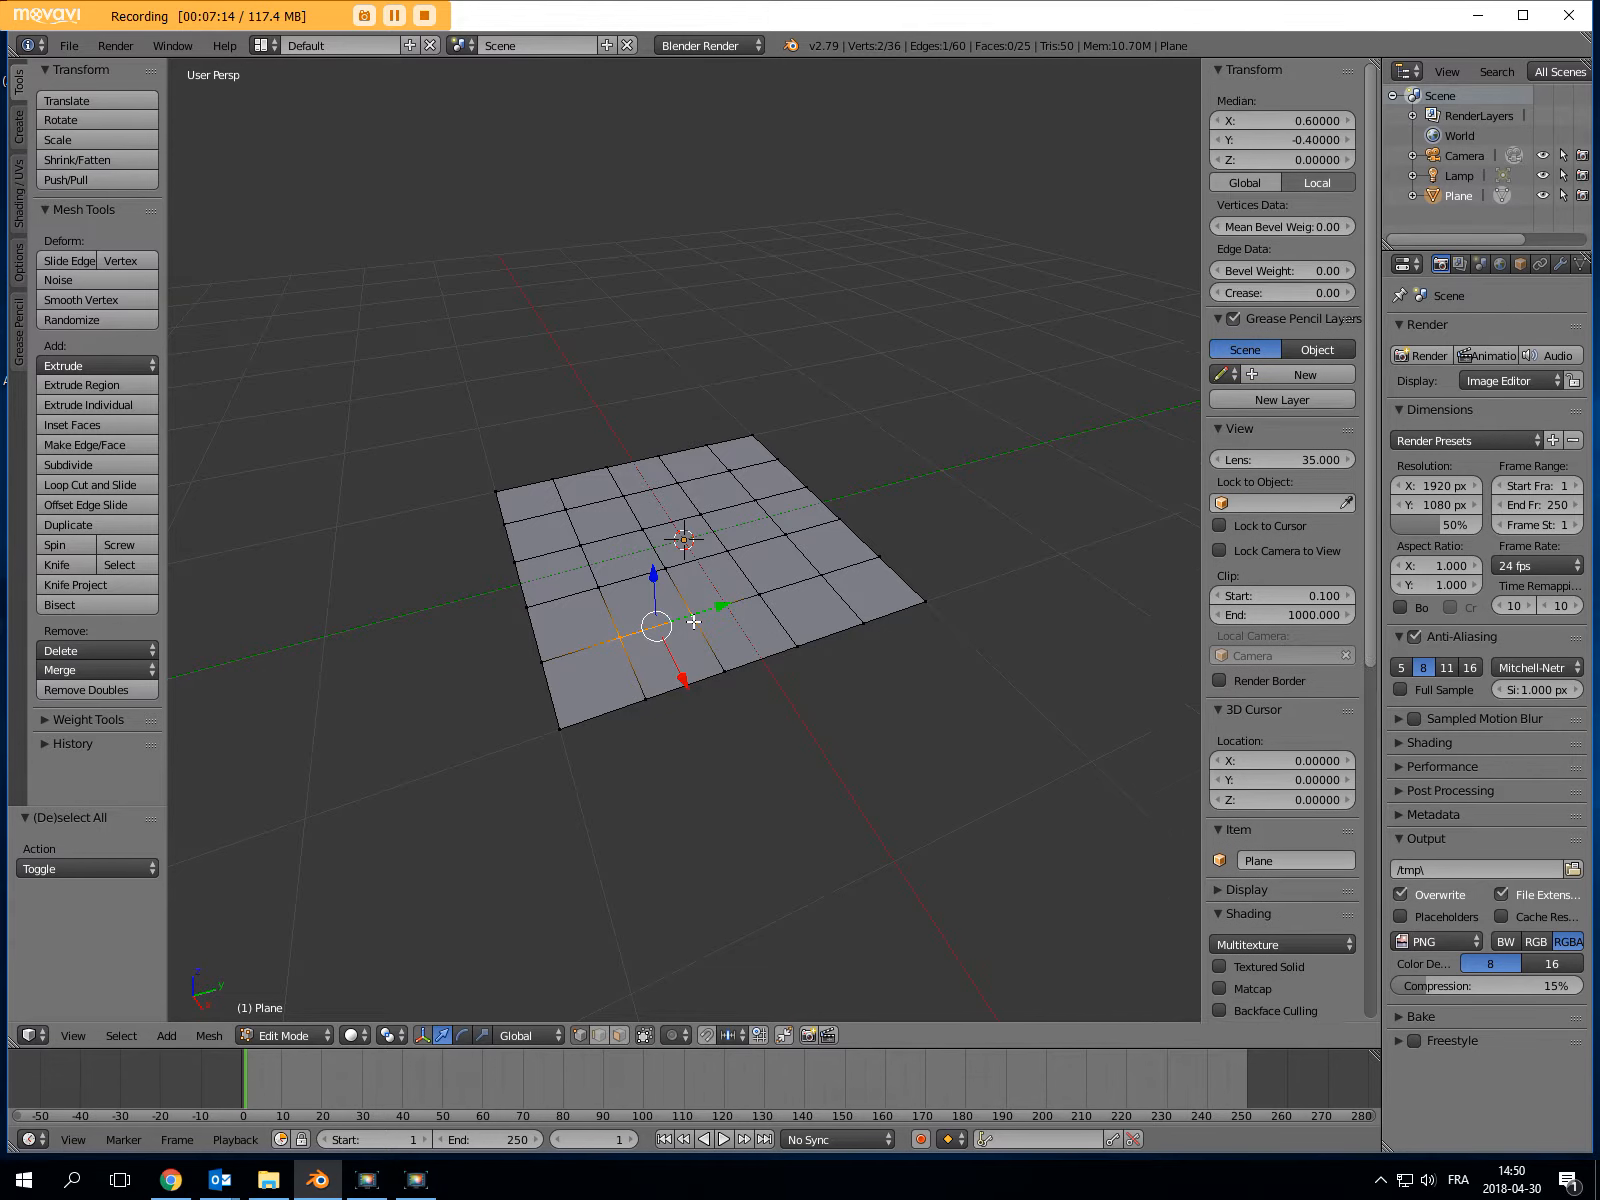
{"action": "key", "text": "s"}
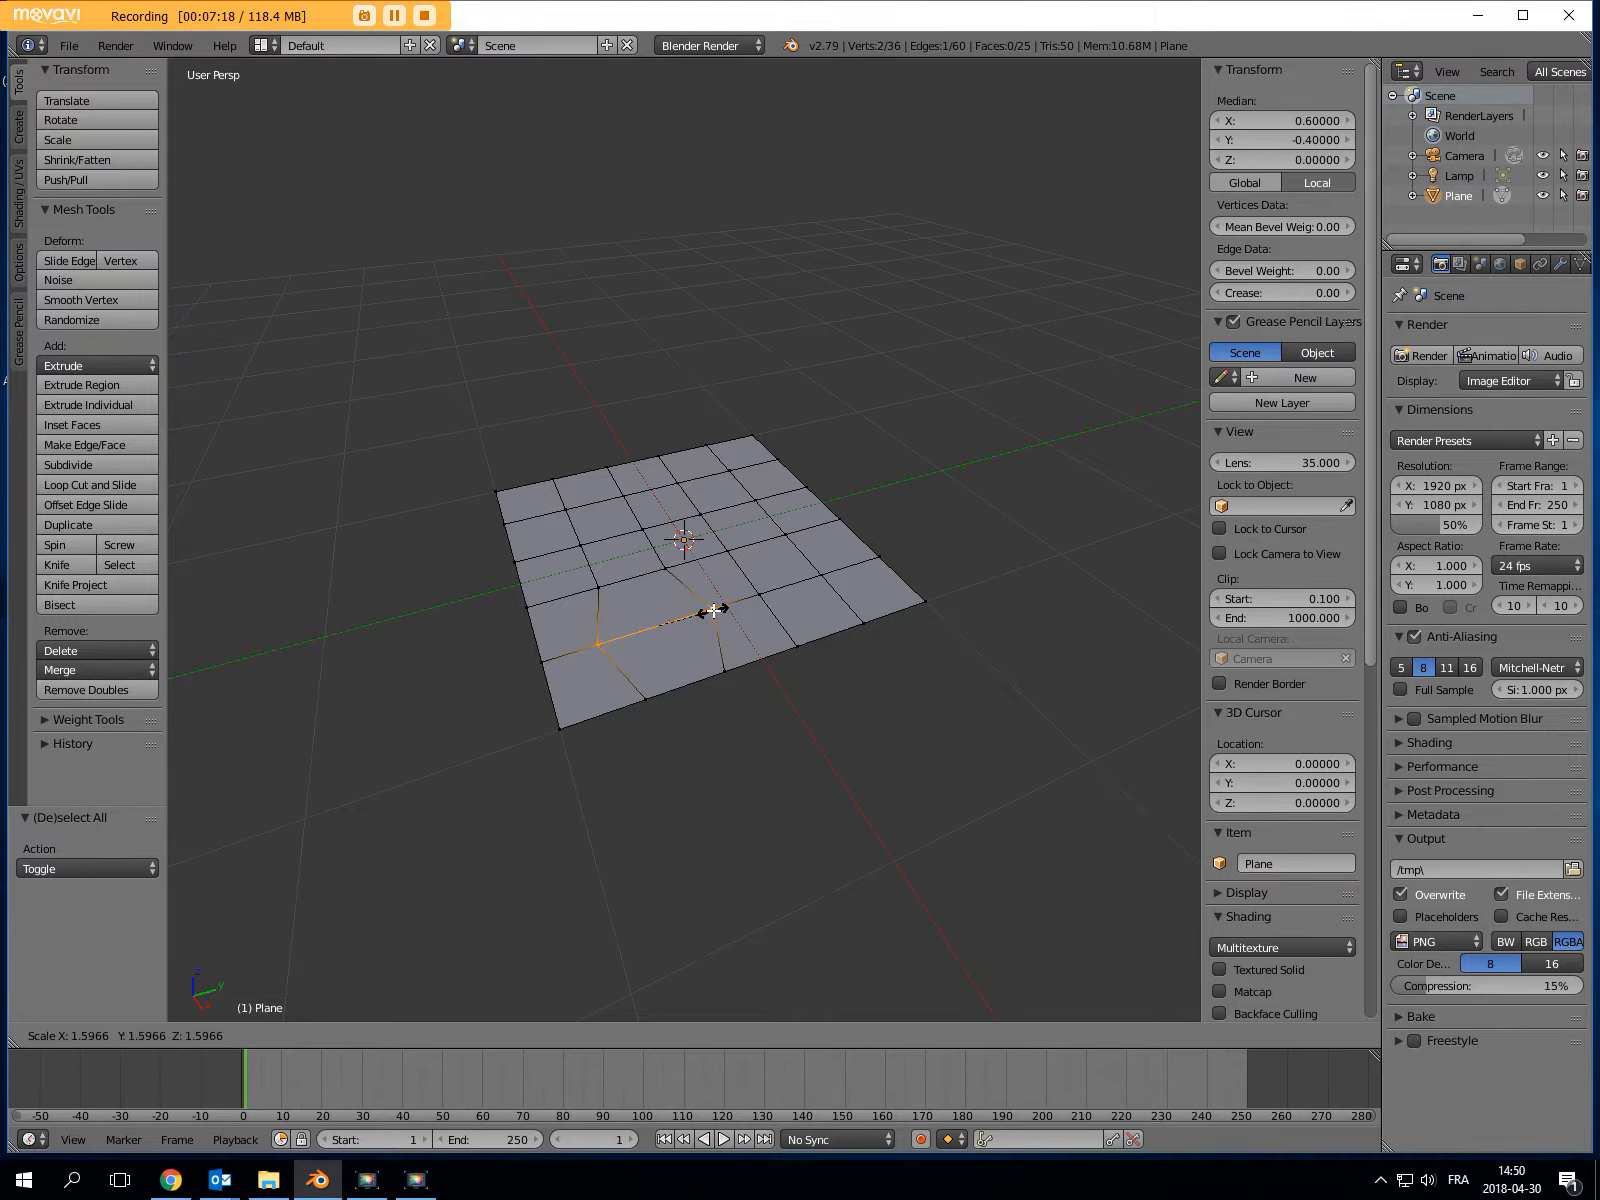
{"action": "left_click", "coordinate": [703, 618]}
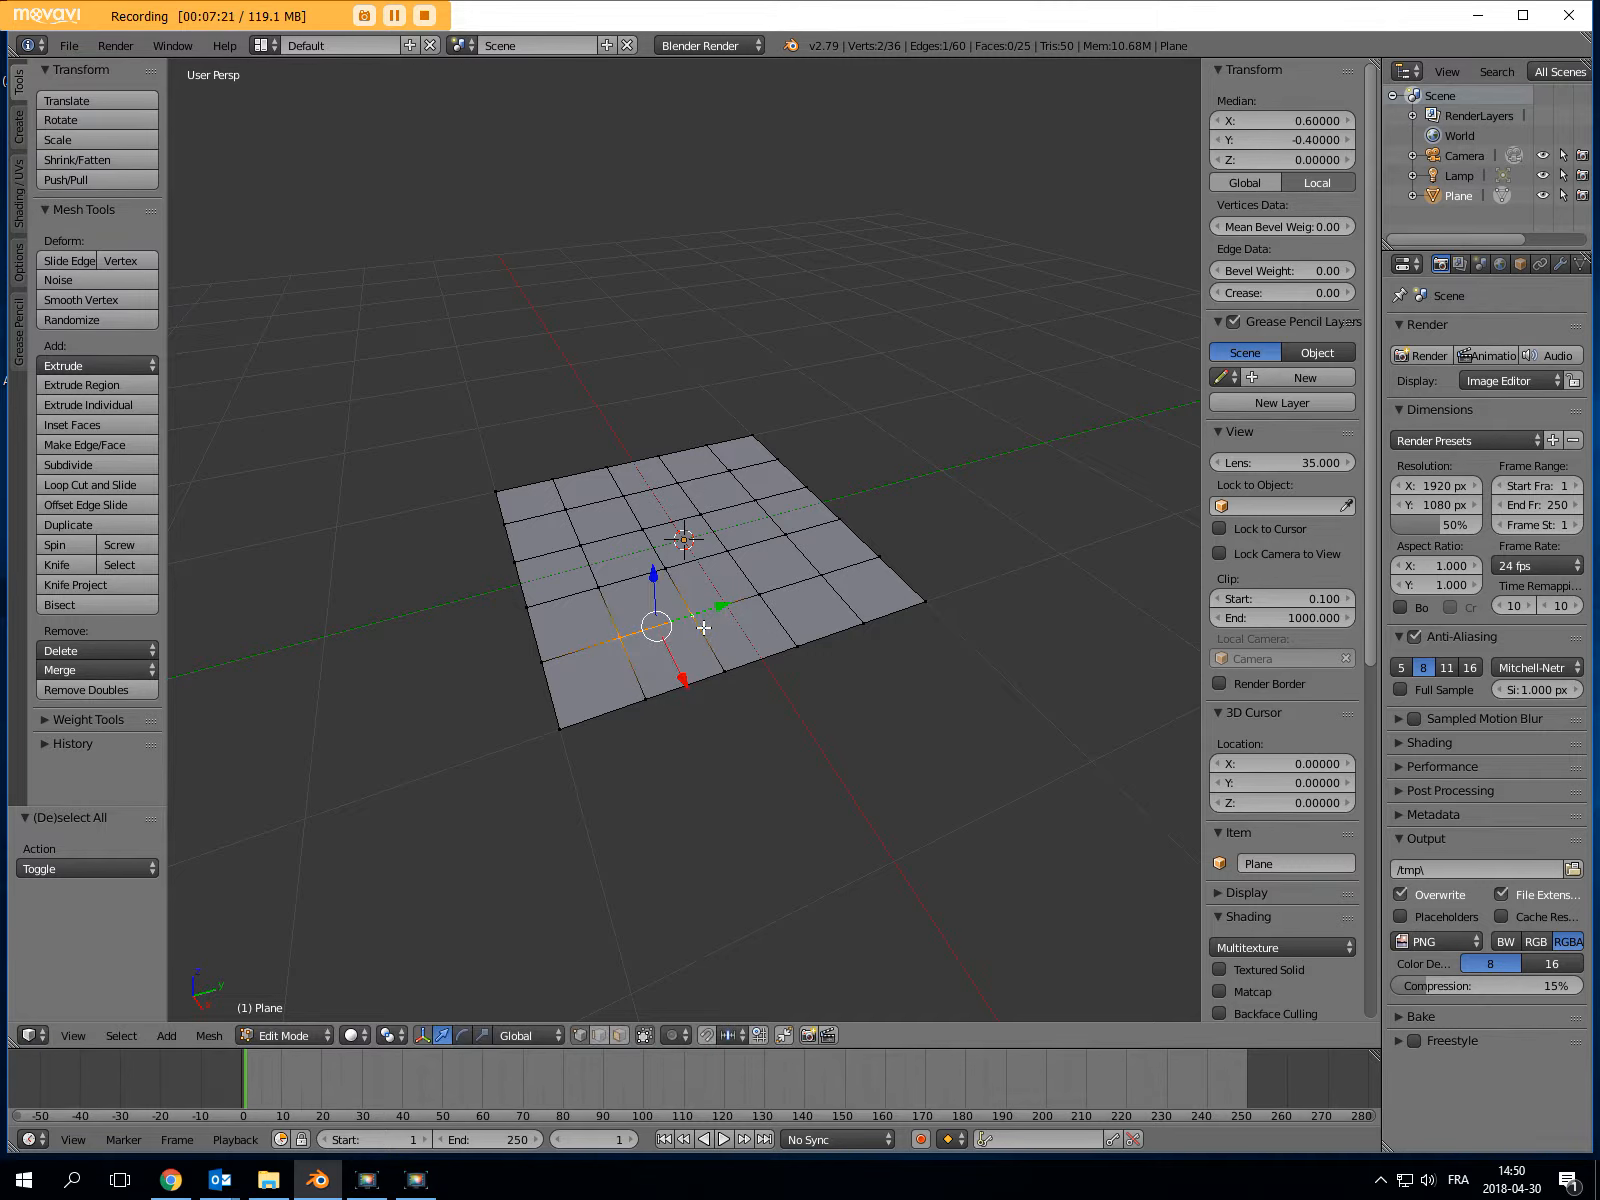
Select the same two neighbouring vertices again and try to rotate them freely and about the global X axis
{"action": "right_click", "coordinate": [620, 637]}
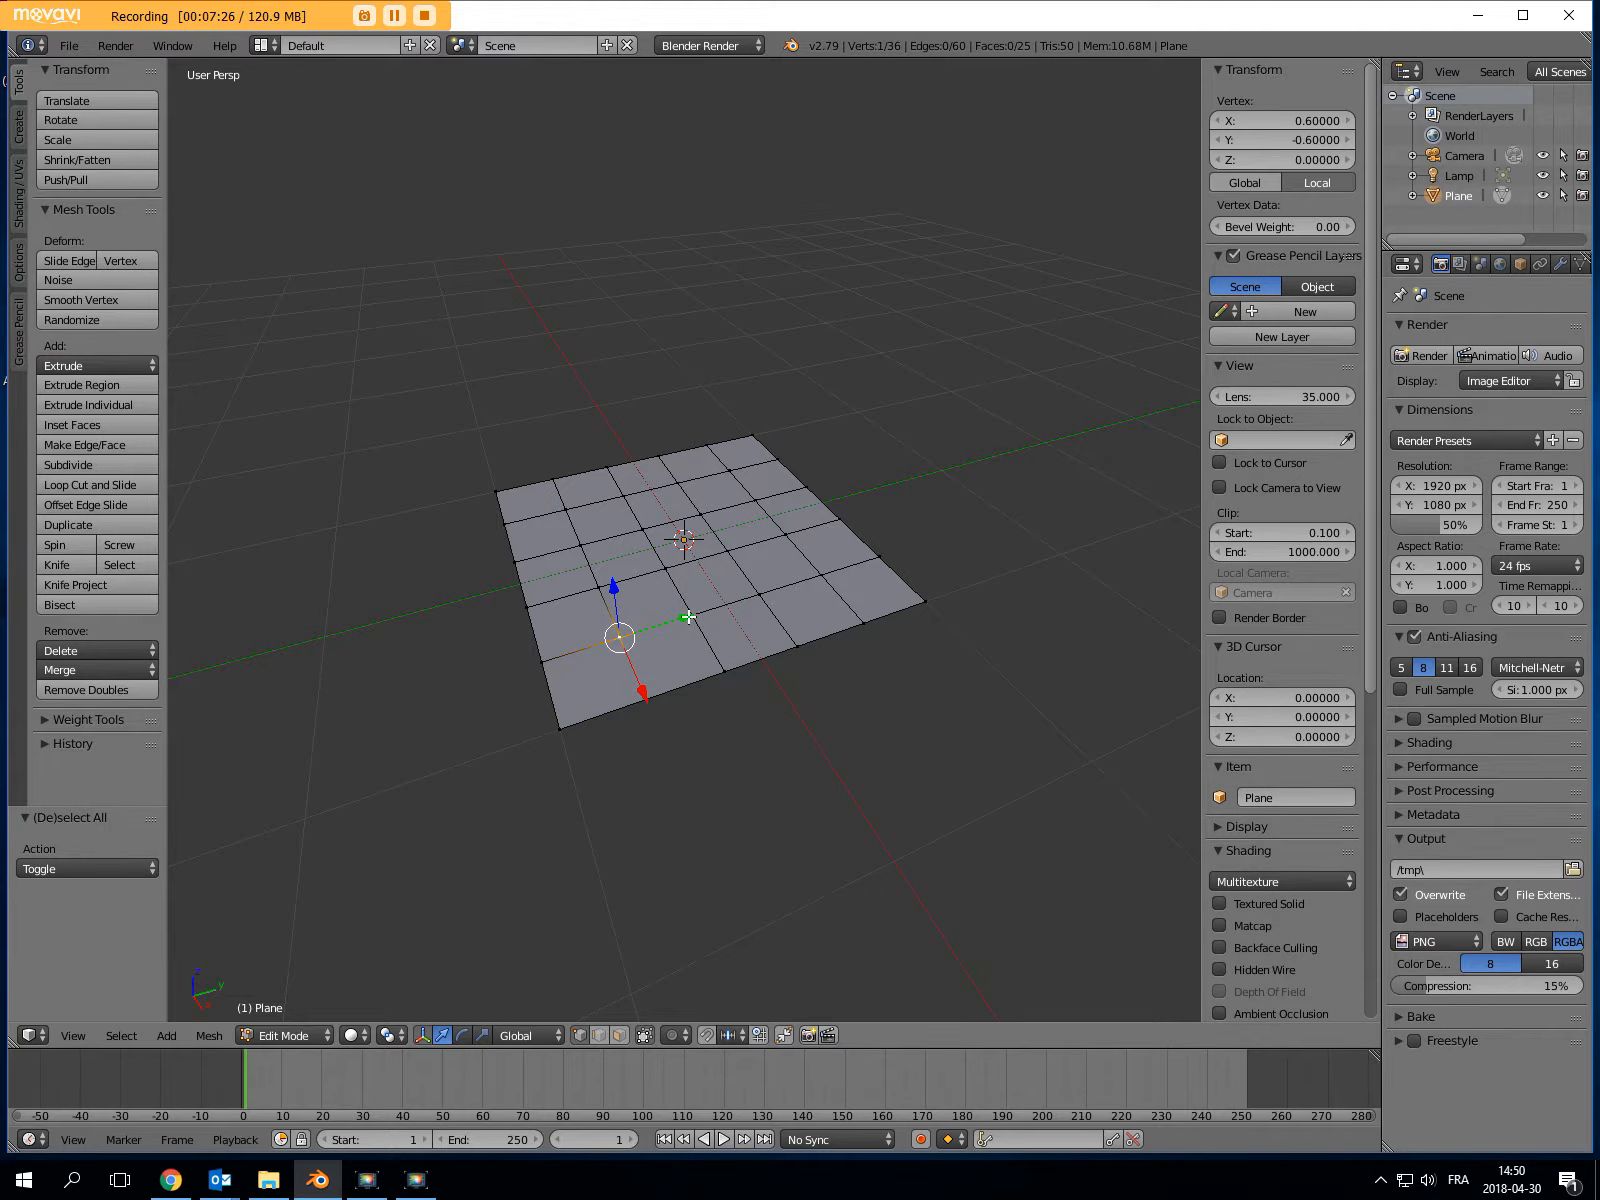
{"action": "right_click", "coordinate": [688, 617], "text": "shift"}
{"action": "key", "text": "r"}
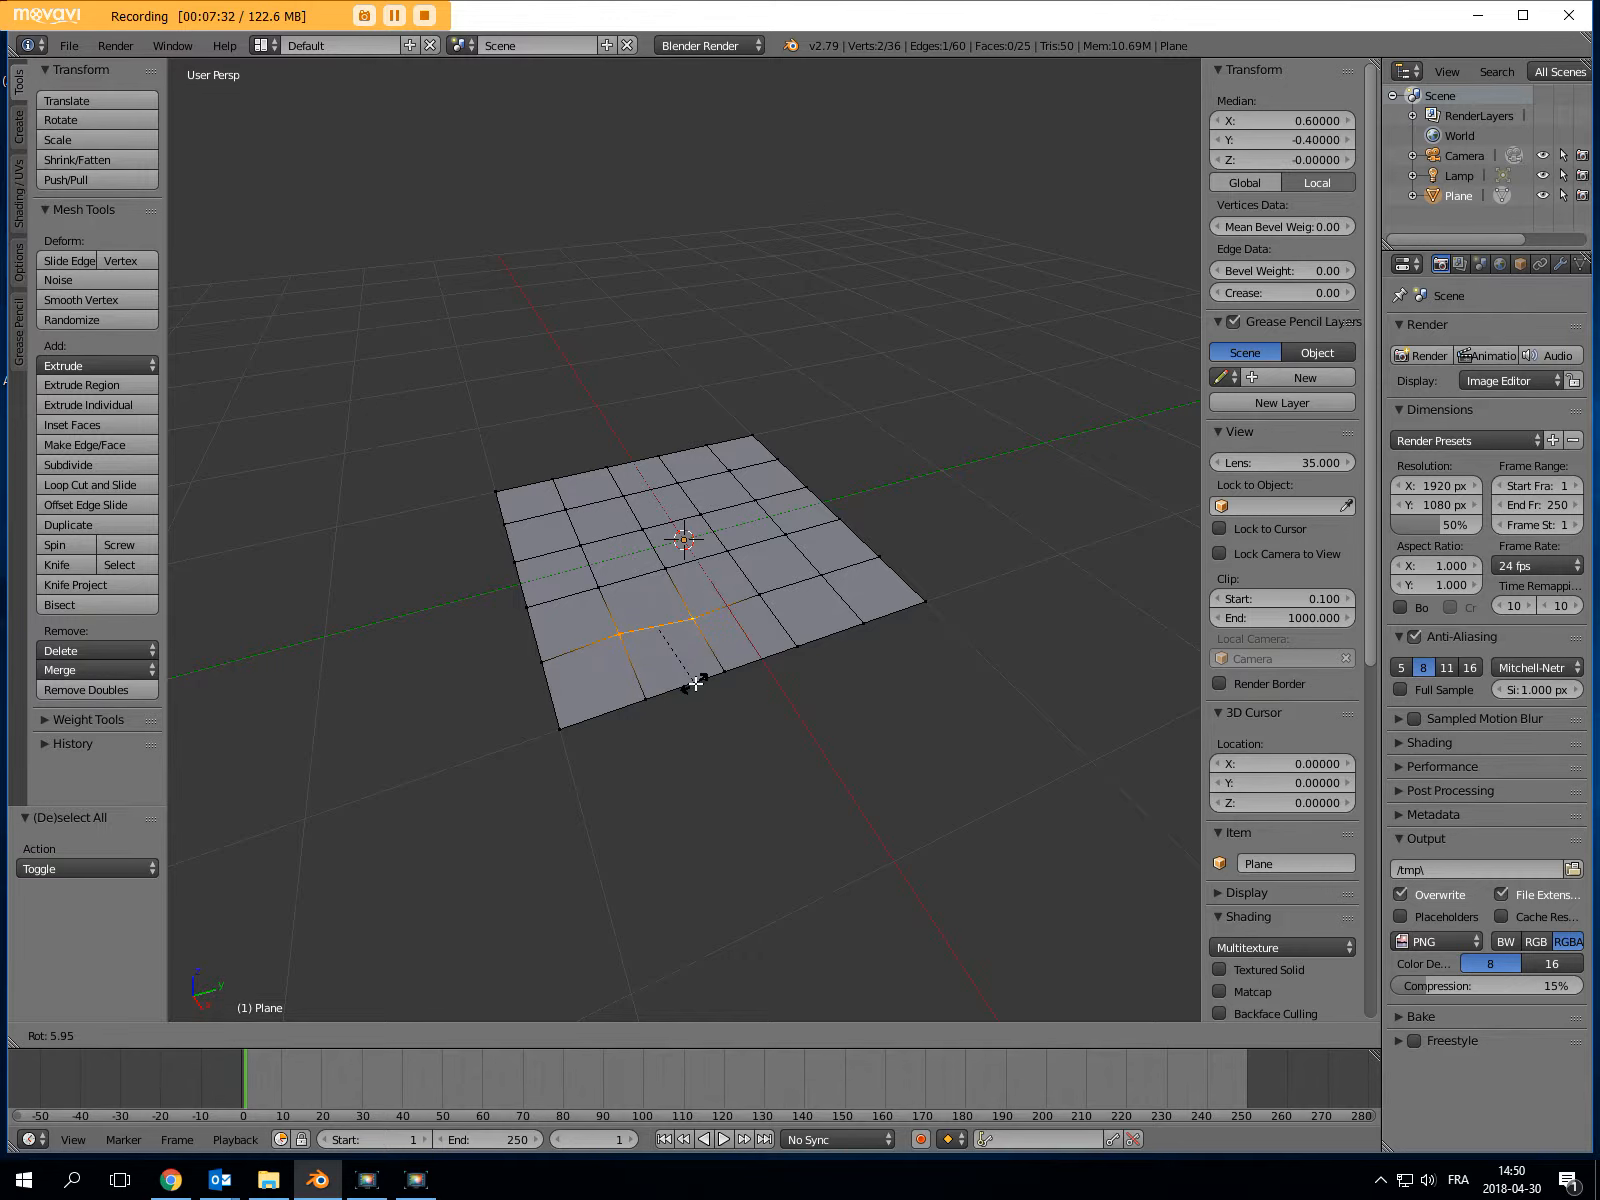
{"action": "key", "text": "x"}
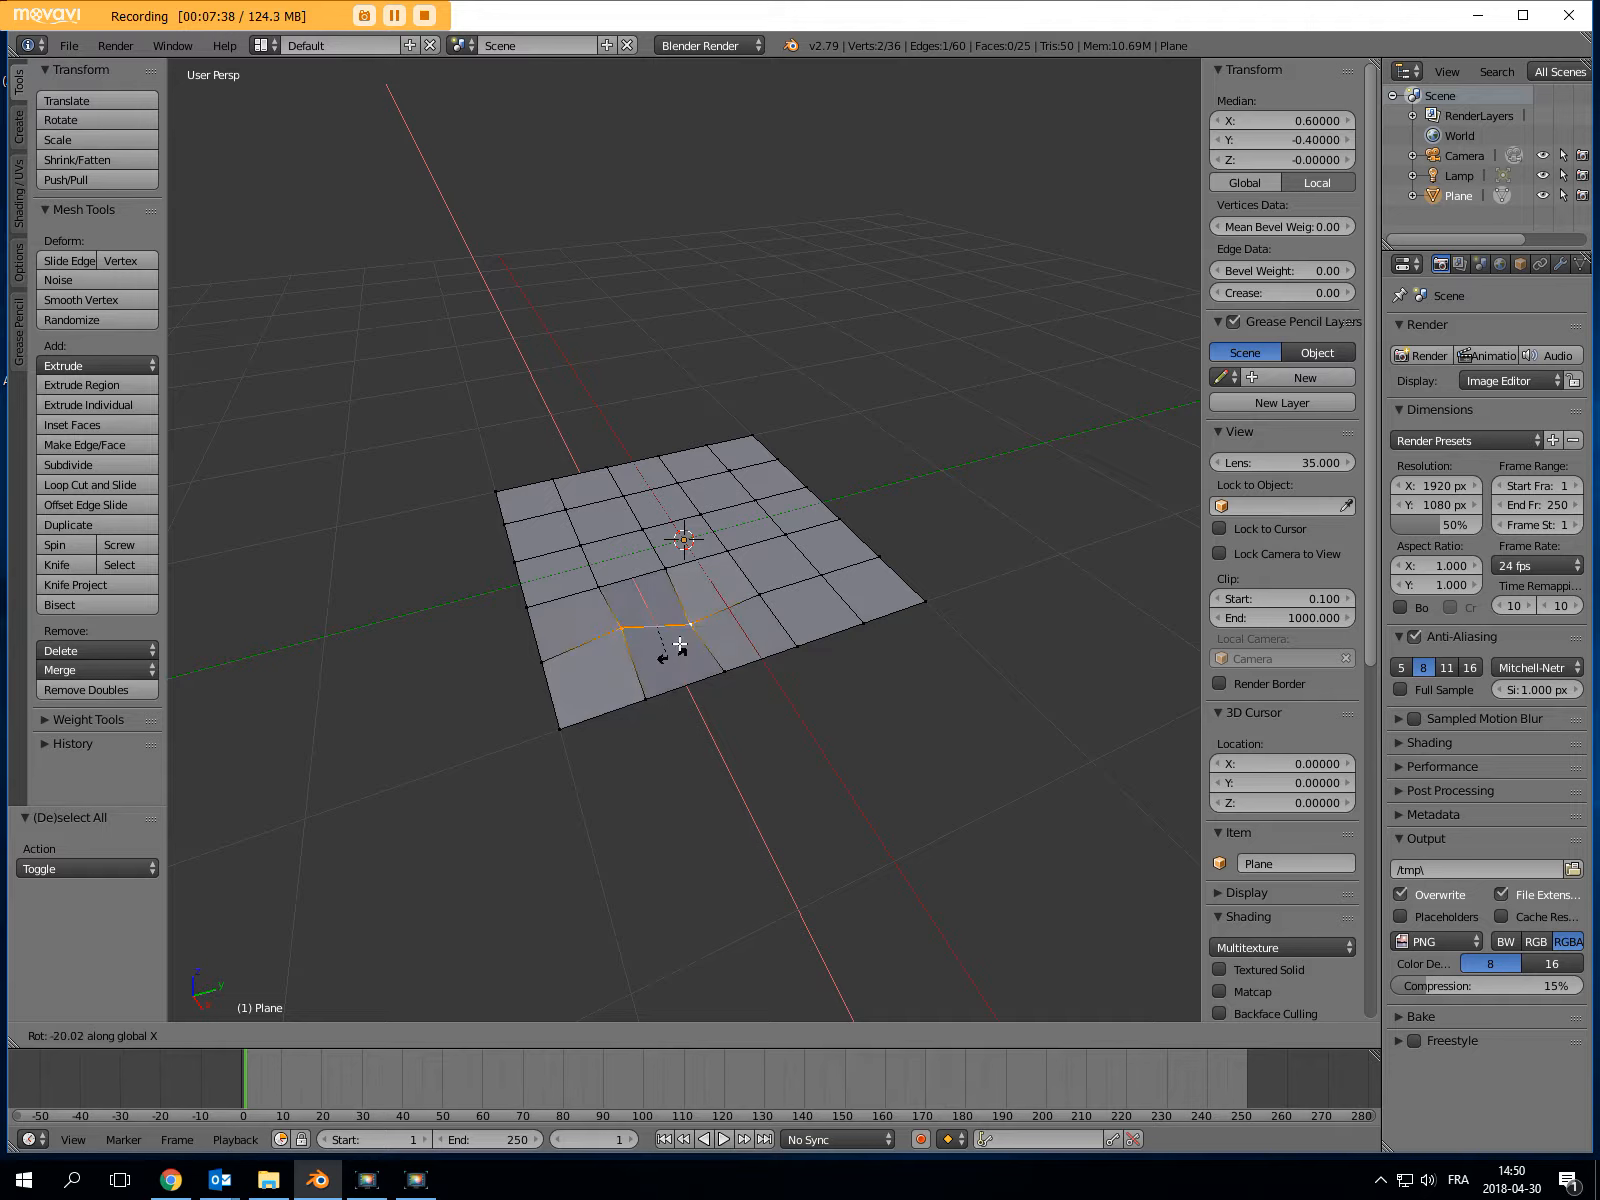
{"action": "key", "text": "Escape"}
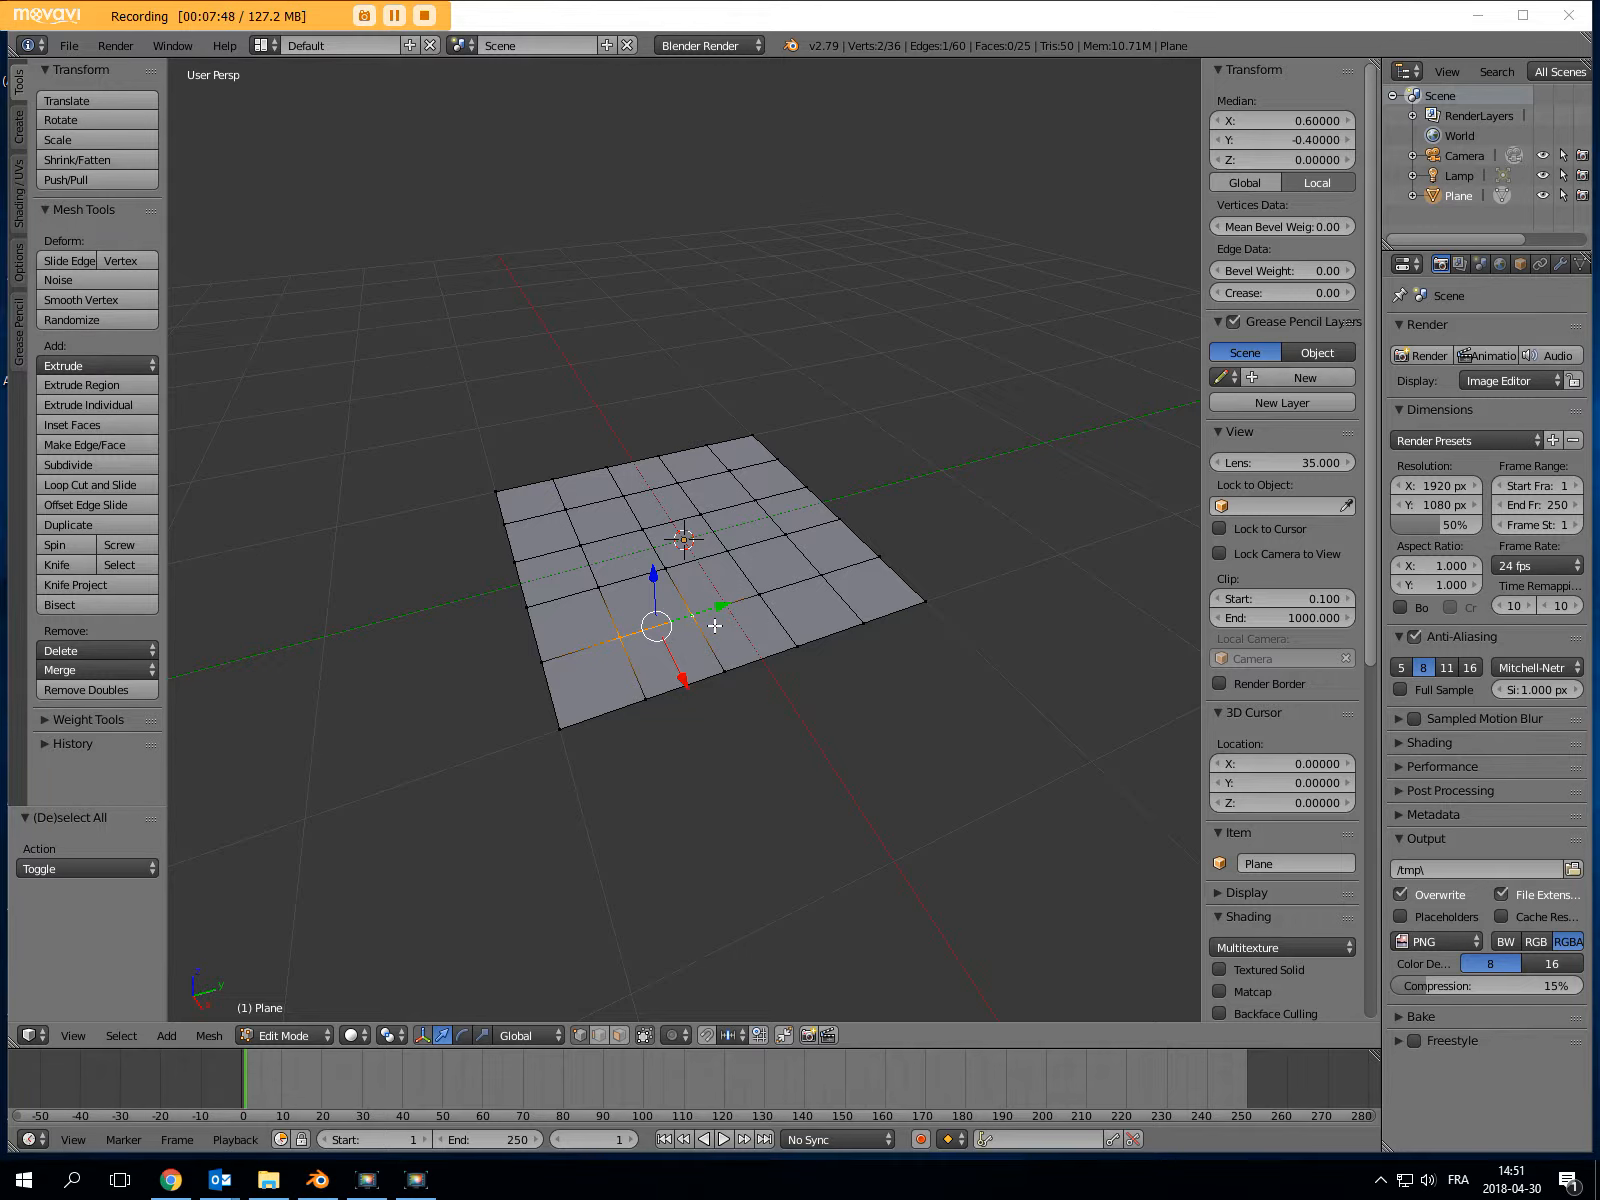
Select the vertex at X 0.2, Y -0.6 and try to move it freely
{"action": "right_click", "coordinate": [601, 587]}
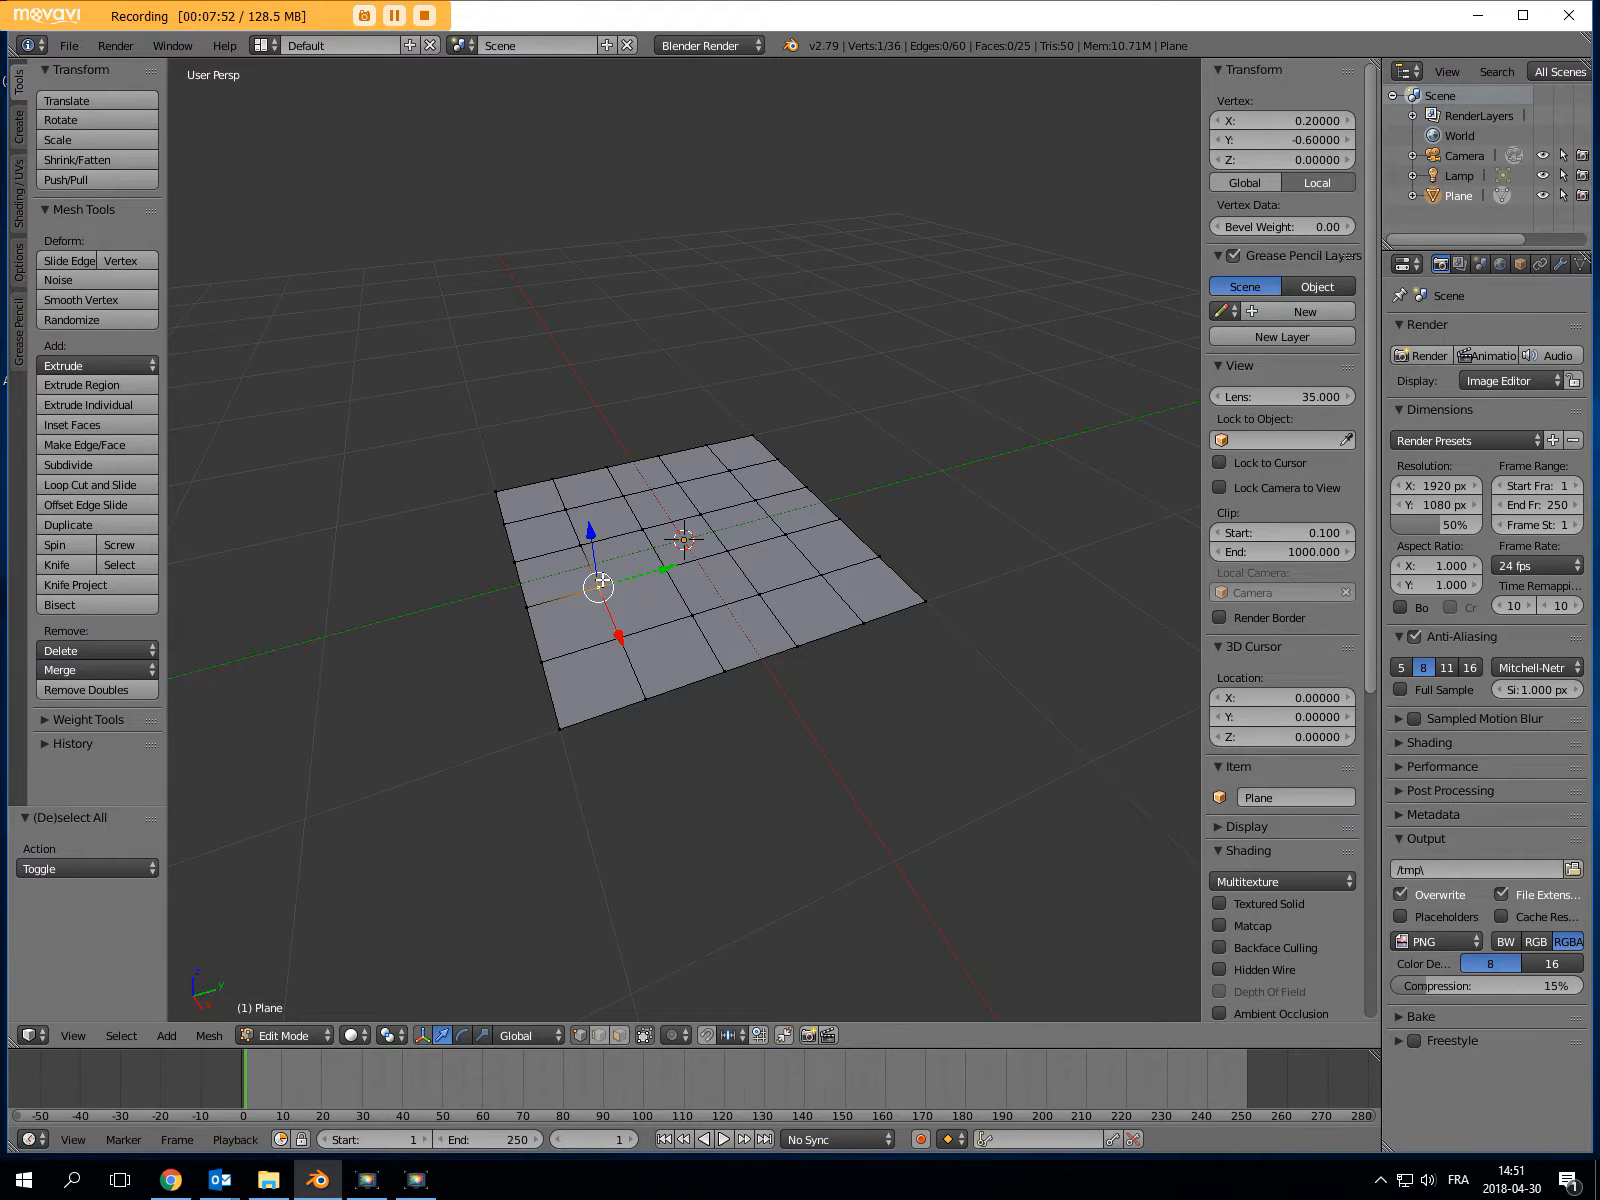
{"action": "key", "text": "g"}
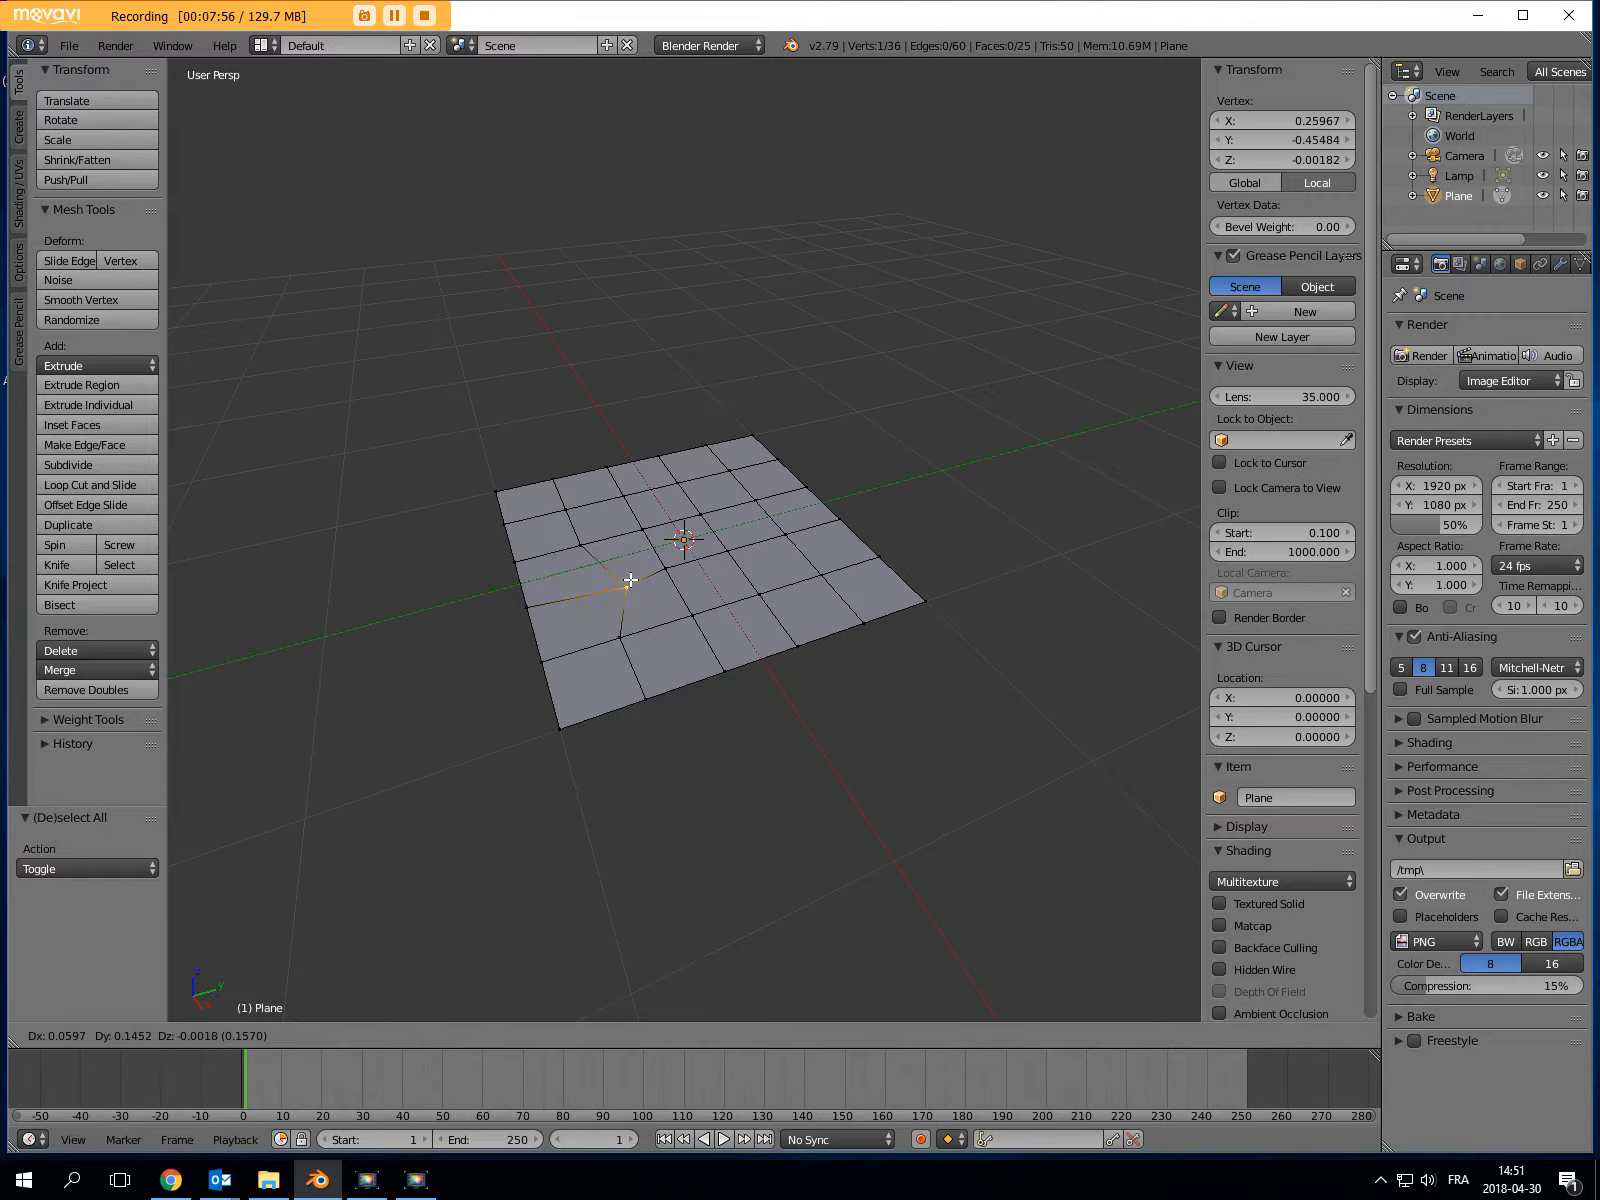
{"action": "key", "text": "Escape"}
Select the vertex at X 0.2, Y 0.2 near the centre and enable proportional editing
{"action": "right_click", "coordinate": [727, 551]}
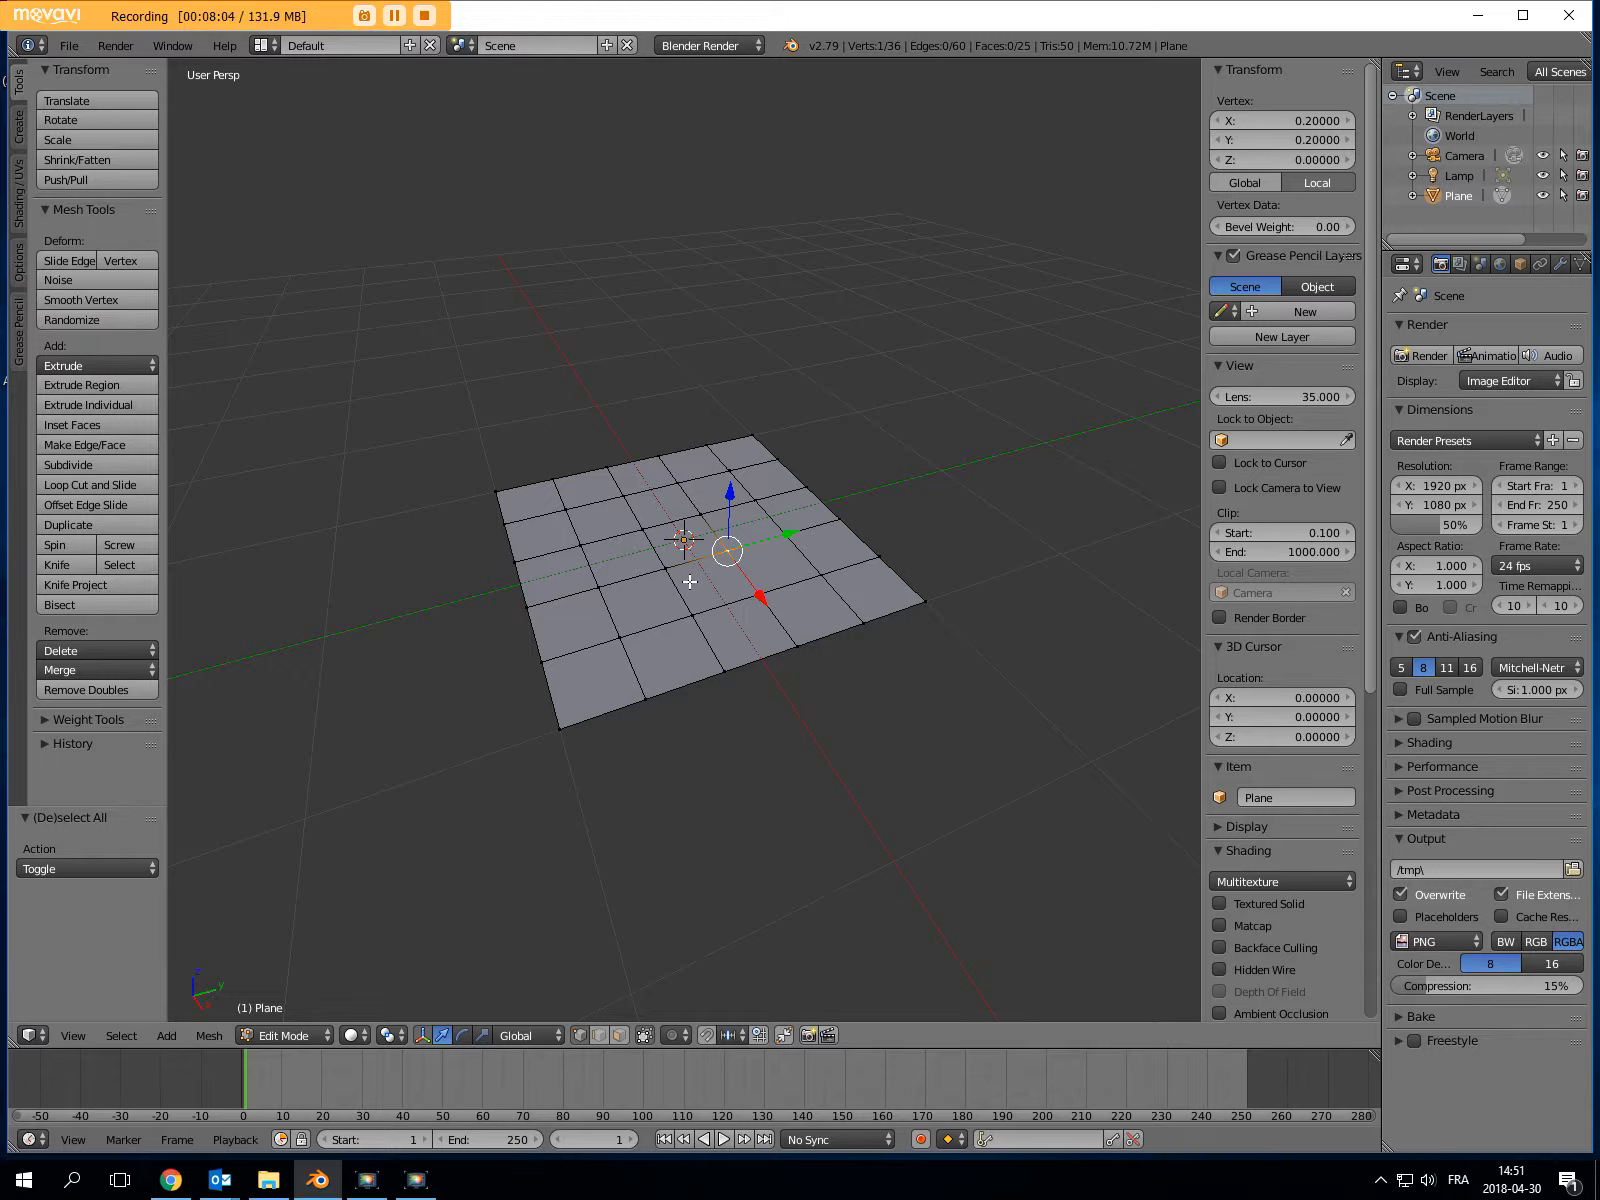
{"action": "left_click", "coordinate": [682, 1034]}
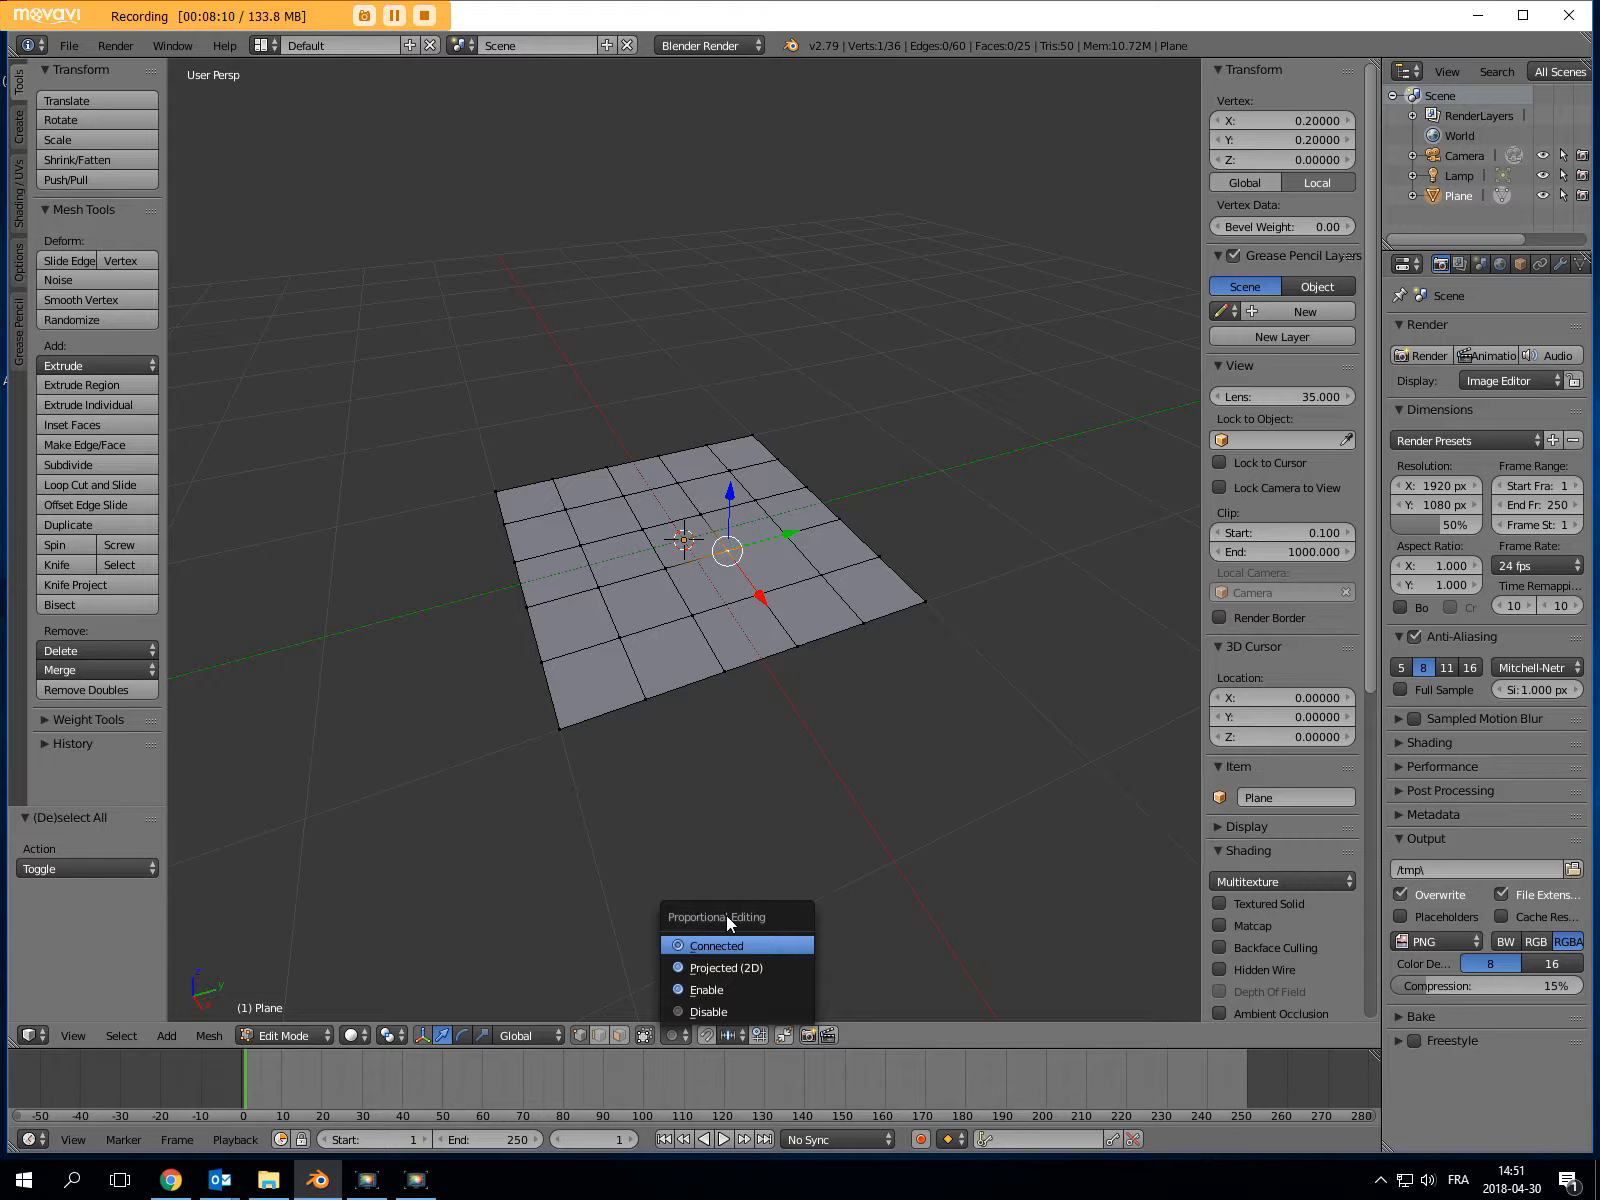
{"action": "left_click", "coordinate": [682, 988]}
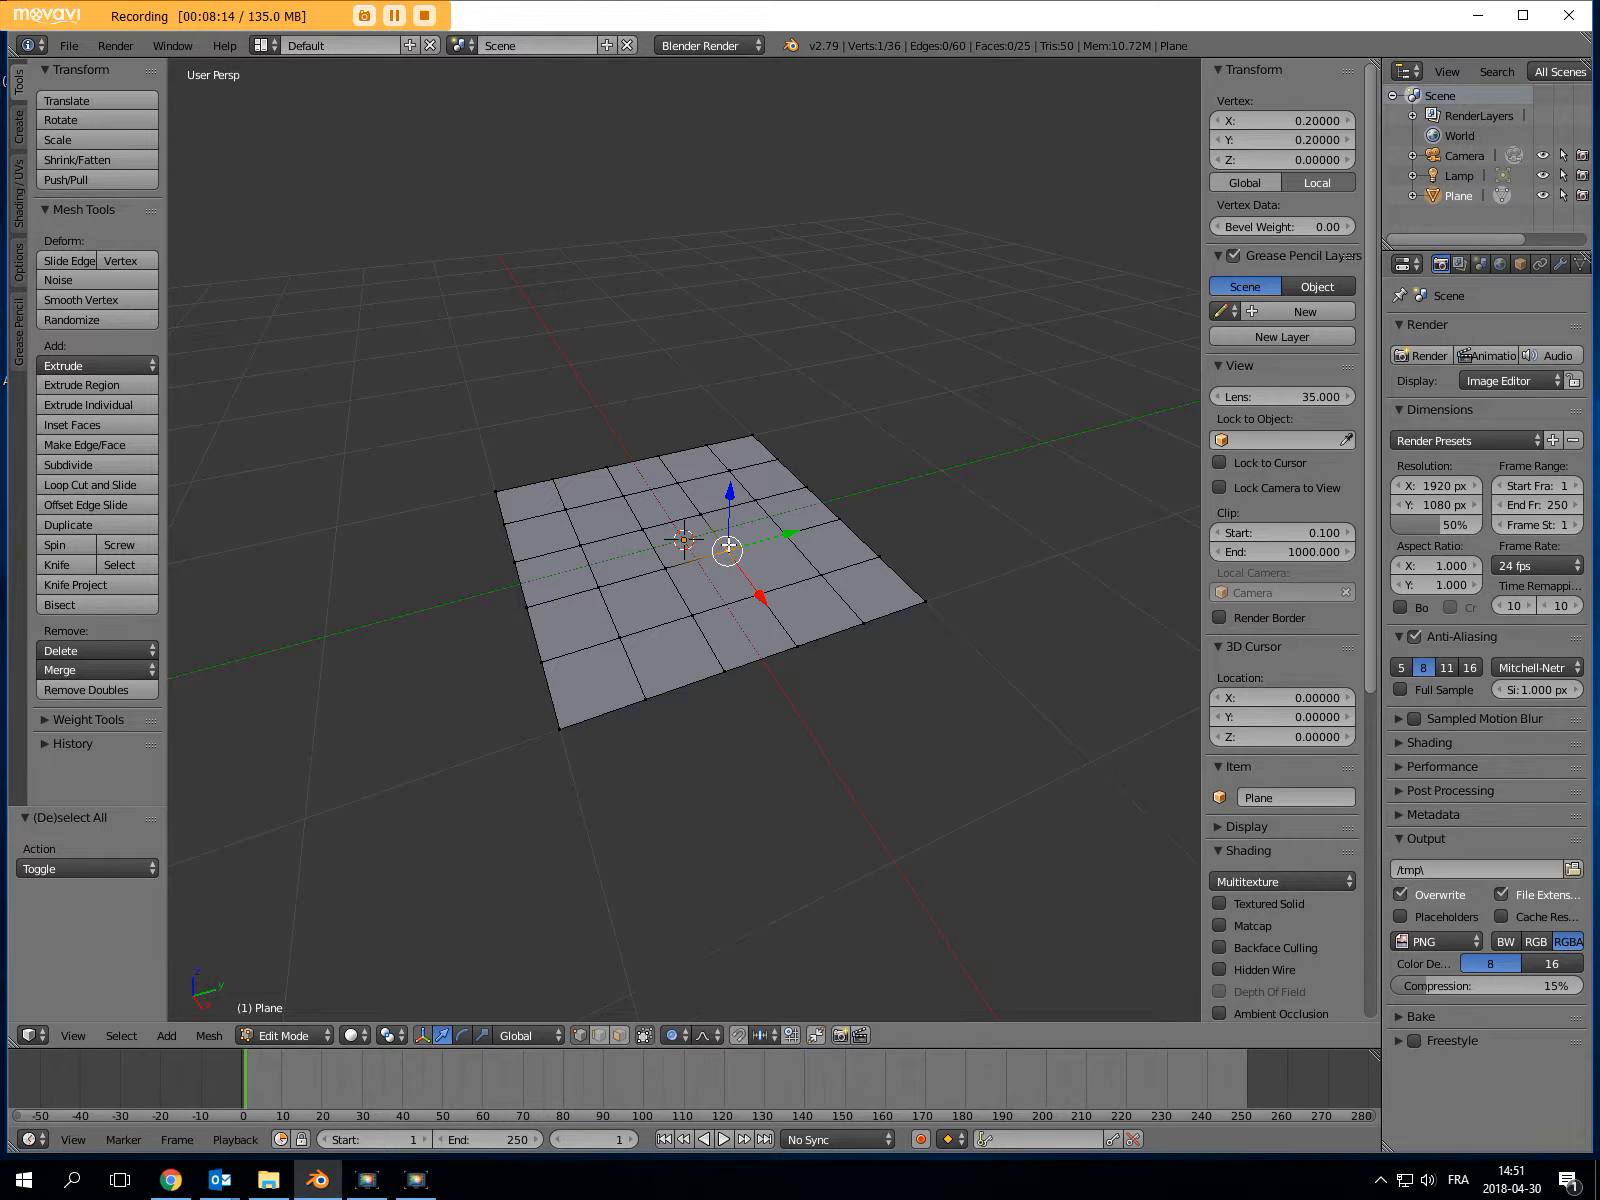
Try to lift the selected vertex using proportional editing with Smooth falloff
{"action": "mouse_move", "coordinate": [728, 545]}
{"action": "left_mouse_down"}
{"action": "mouse_move", "coordinate": [712, 500]}
{"action": "mouse_move", "coordinate": [671, 511]}
{"action": "mouse_move", "coordinate": [690, 540]}
{"action": "mouse_move", "coordinate": [757, 518]}
{"action": "mouse_move", "coordinate": [768, 546]}
{"action": "mouse_move", "coordinate": [722, 570]}
{"action": "mouse_move", "coordinate": [736, 489]}
{"action": "mouse_move", "coordinate": [732, 582]}
{"action": "mouse_move", "coordinate": [745, 502]}
{"action": "mouse_move", "coordinate": [753, 521]}
{"action": "mouse_move", "coordinate": [725, 528]}
{"action": "mouse_move", "coordinate": [750, 567]}
{"action": "mouse_move", "coordinate": [688, 546]}
{"action": "mouse_move", "coordinate": [730, 521]}
{"action": "left_mouse_up"}
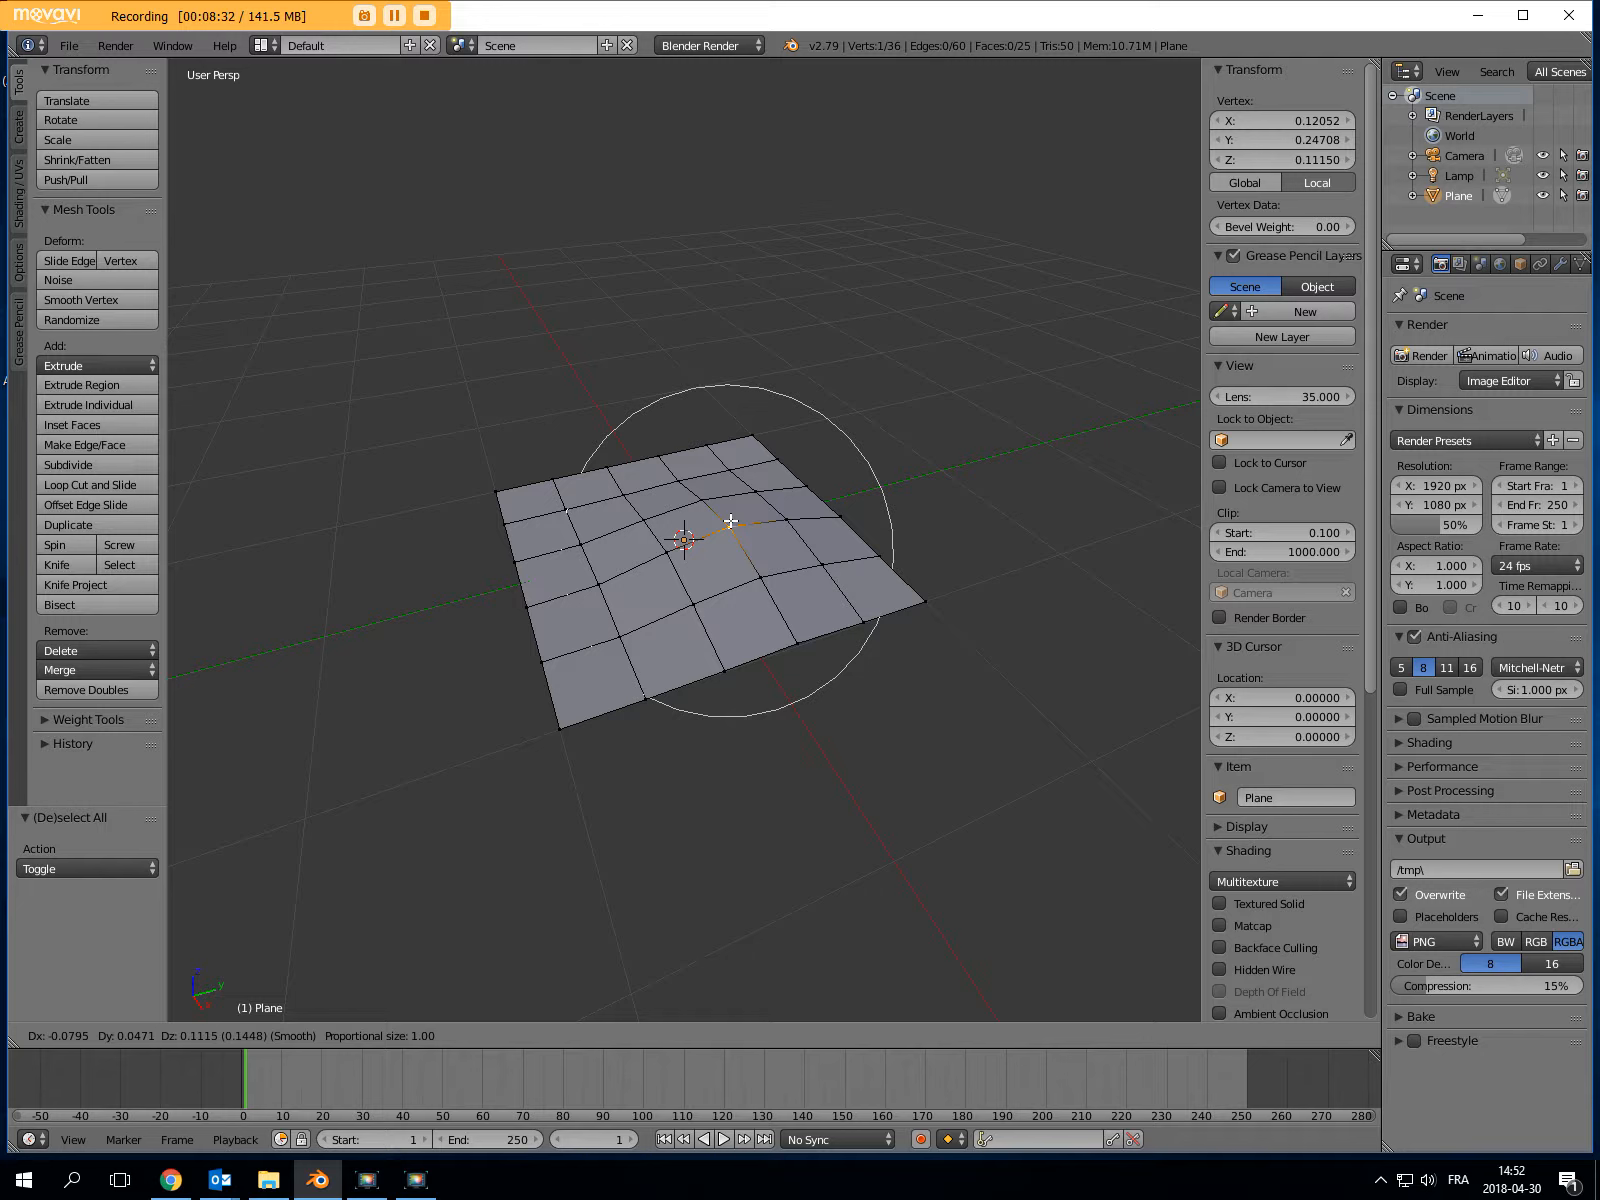
{"action": "key", "text": "Escape"}
Disable proportional editing and try to move the selected vertex near the centre on its own
{"action": "left_click", "coordinate": [678, 1034]}
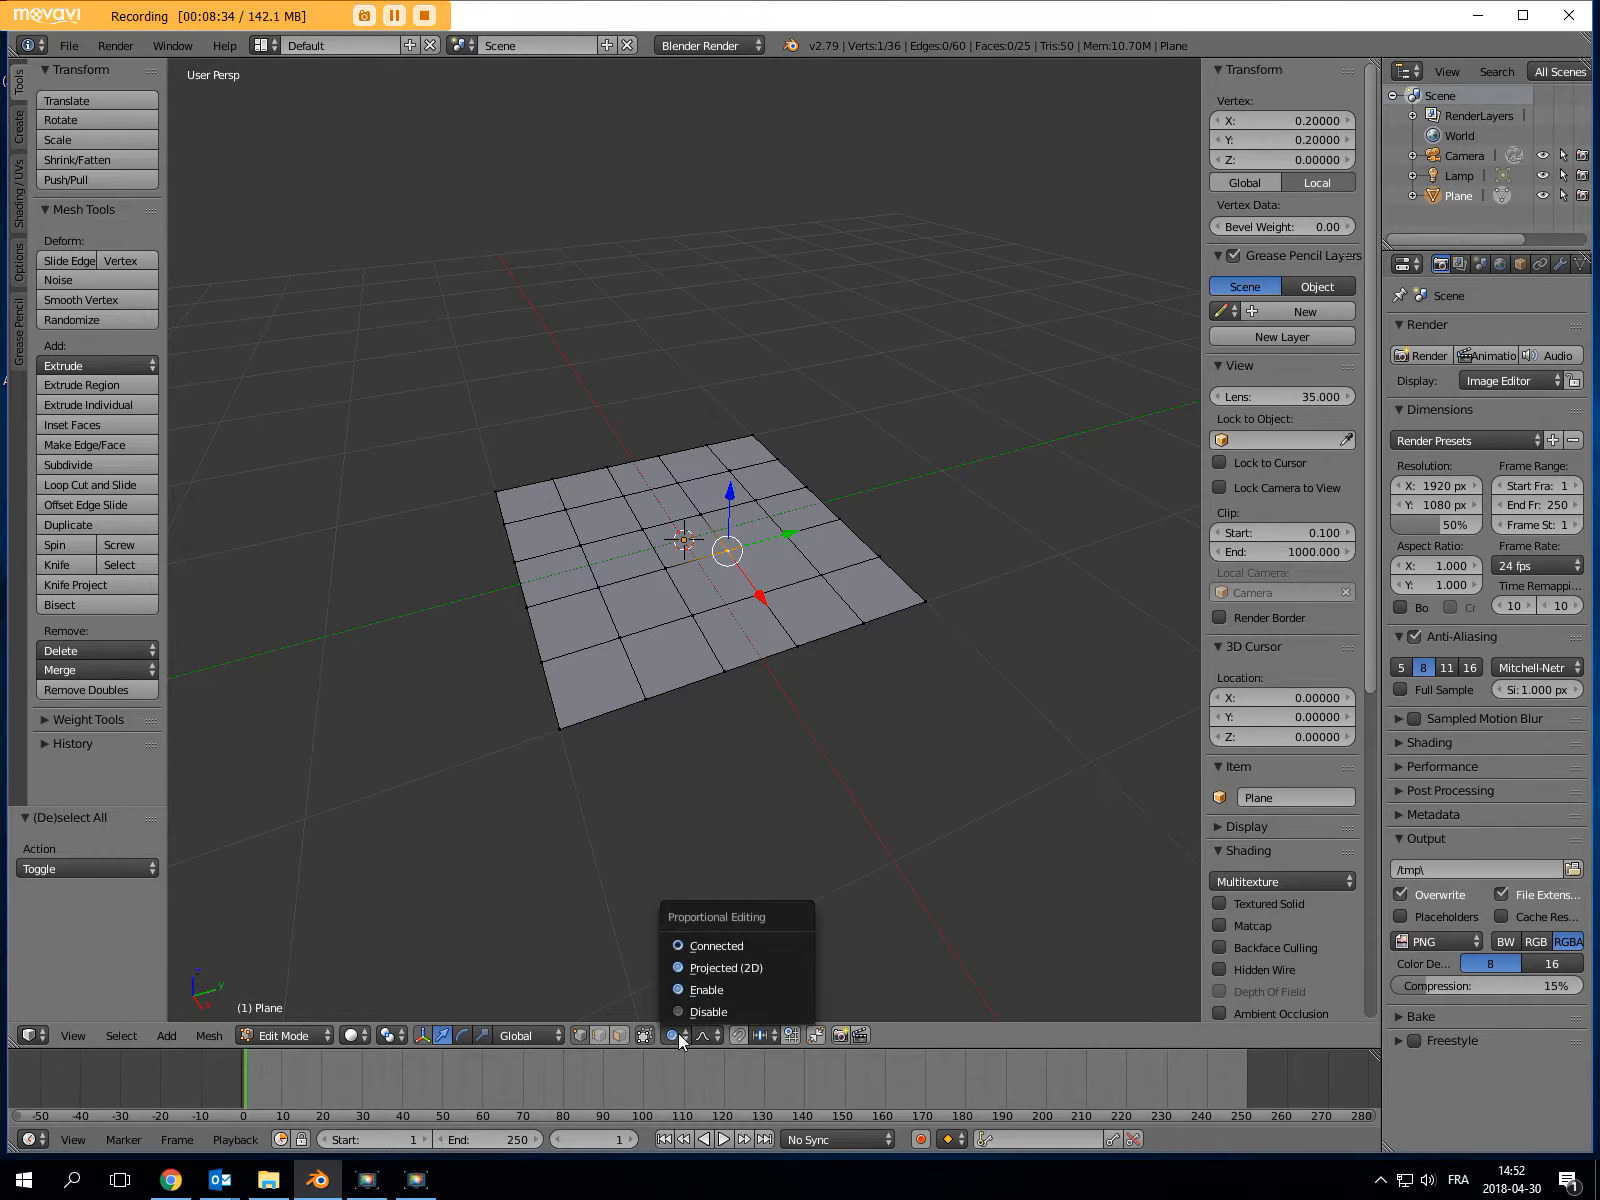
{"action": "left_click", "coordinate": [705, 1011]}
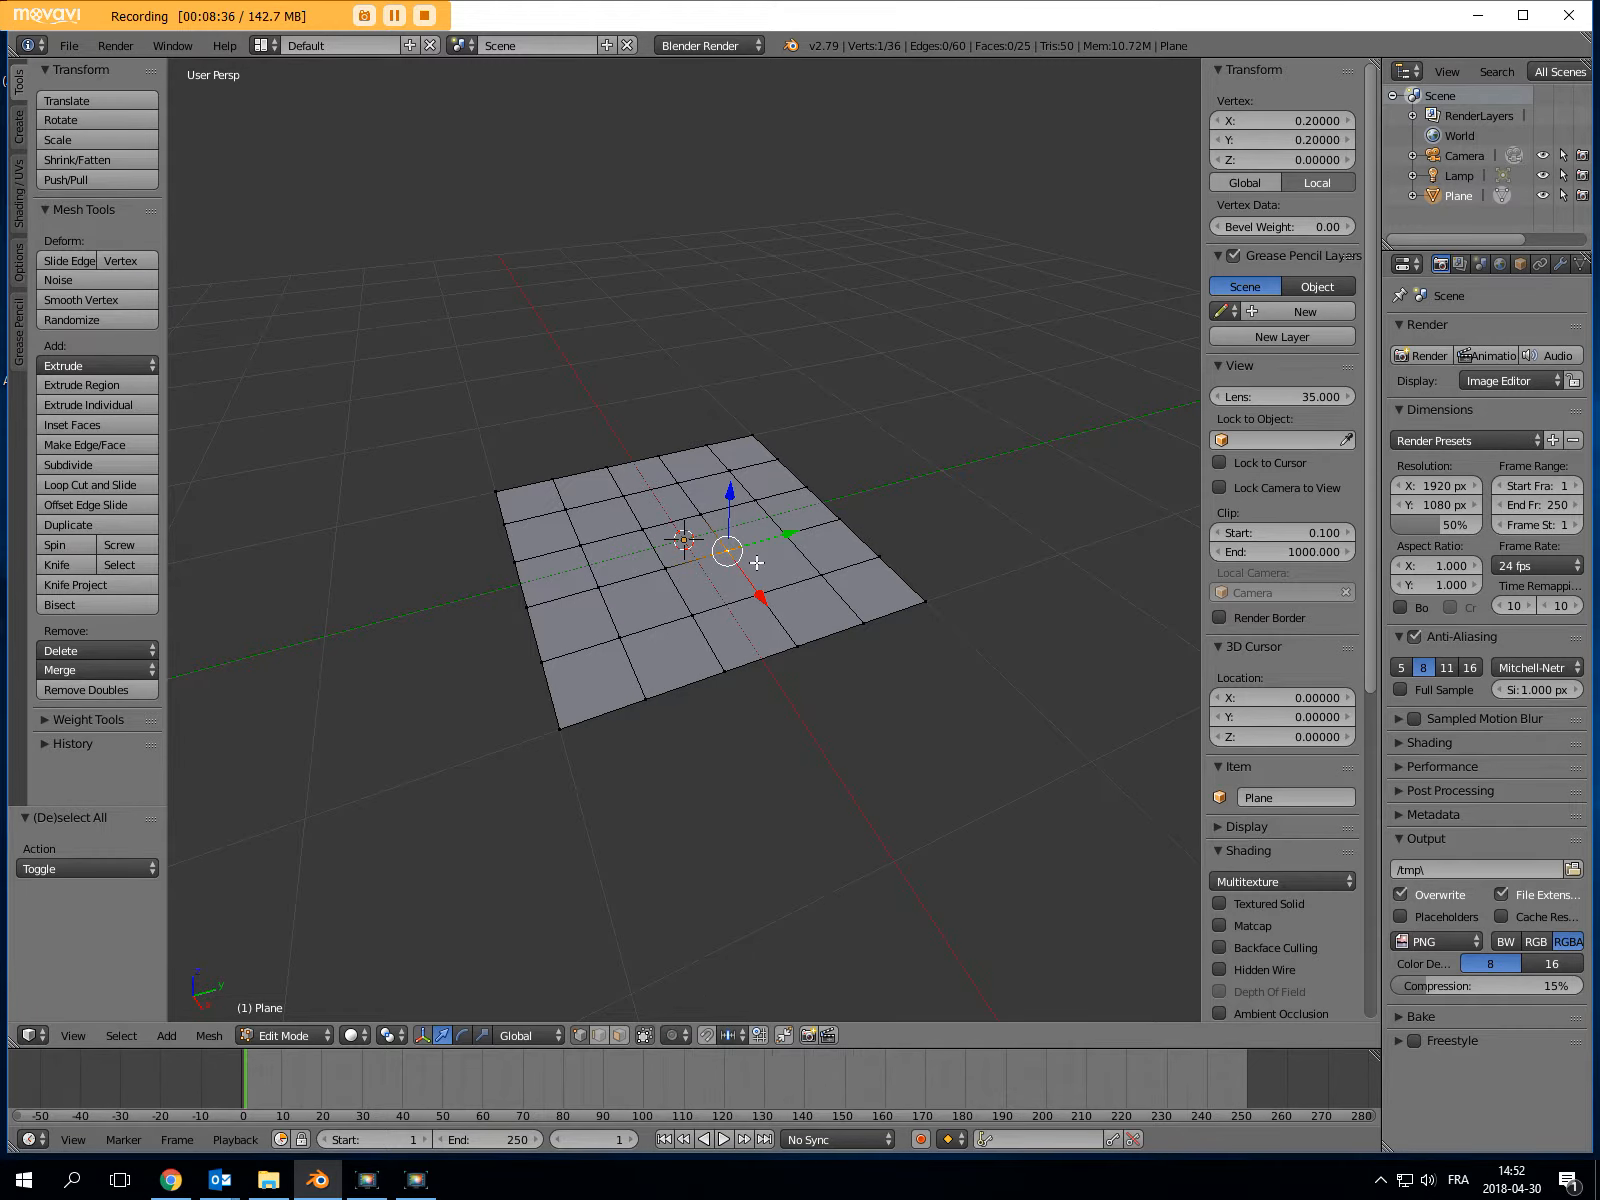
{"action": "mouse_move", "coordinate": [733, 557]}
{"action": "left_mouse_down"}
{"action": "mouse_move", "coordinate": [729, 470]}
{"action": "mouse_move", "coordinate": [739, 535]}
{"action": "left_mouse_up"}
{"action": "key", "text": "Escape"}
Enable proportional editing again and try to move the selected vertex with larger and smaller influence sizes
{"action": "left_click", "coordinate": [686, 1038]}
{"action": "left_click", "coordinate": [695, 990]}
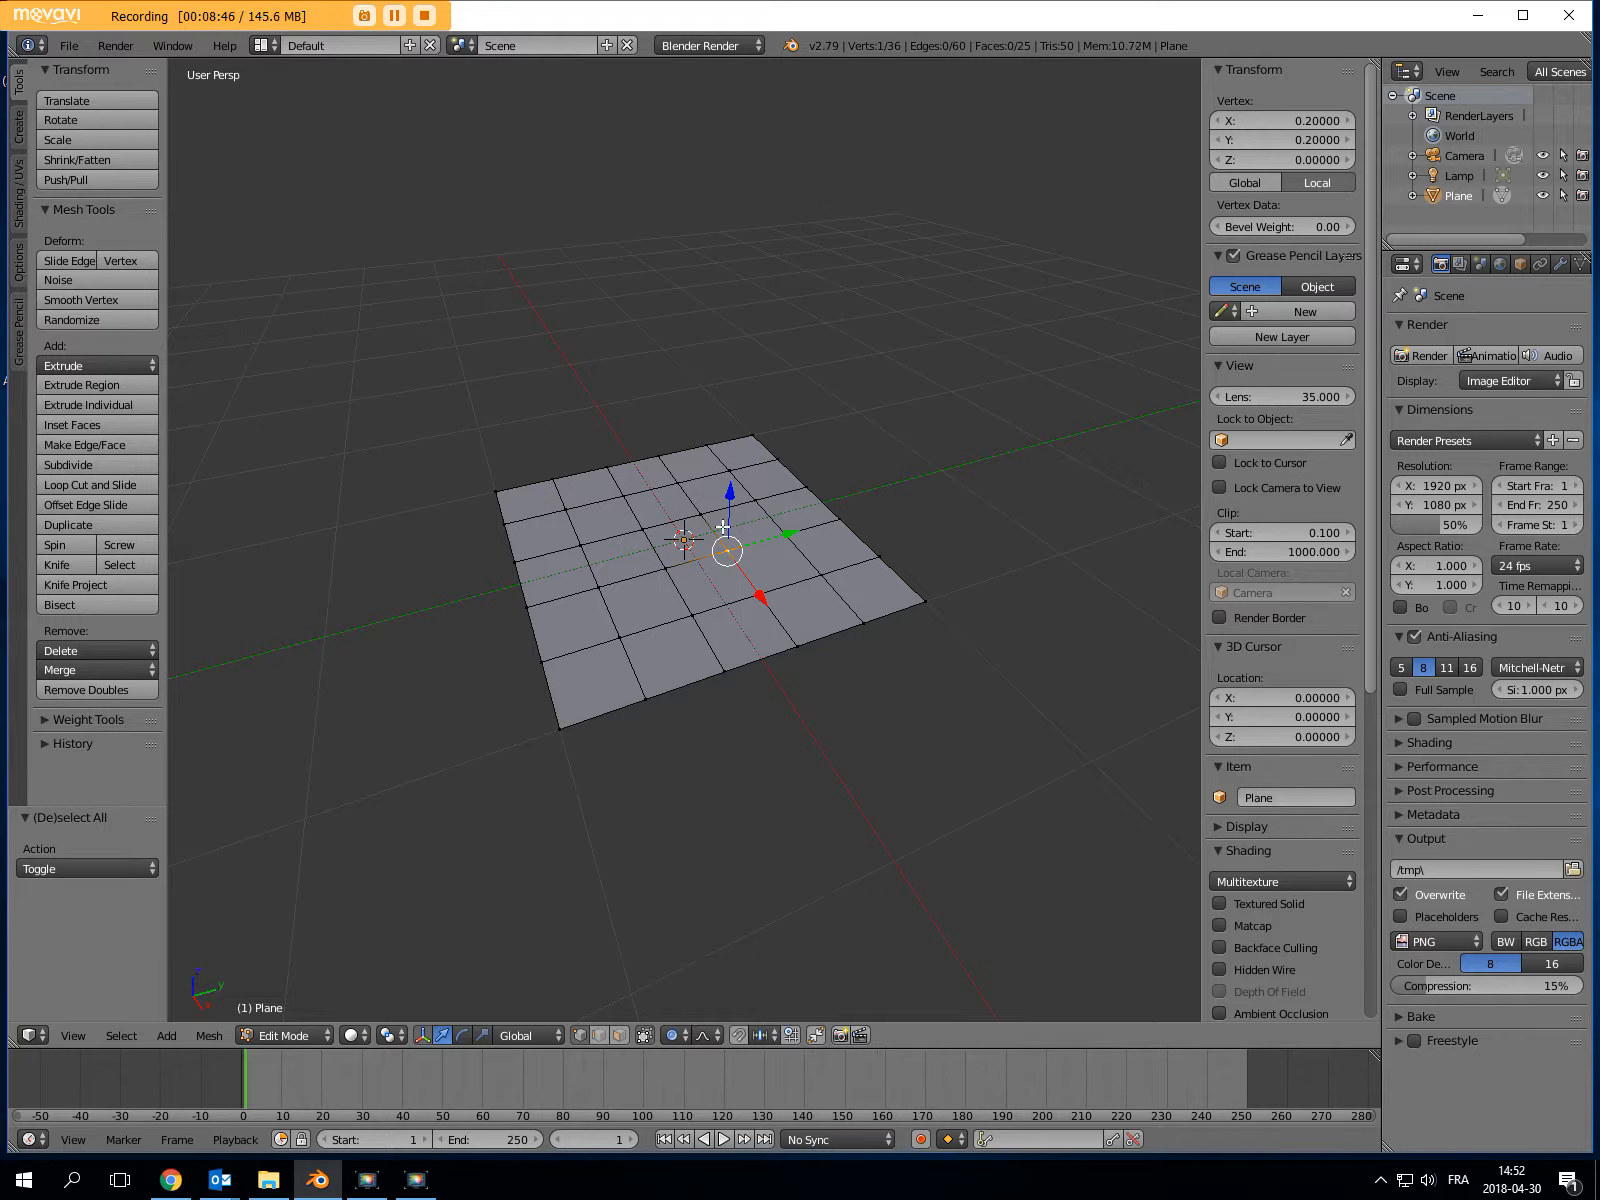
{"action": "key", "text": "g"}
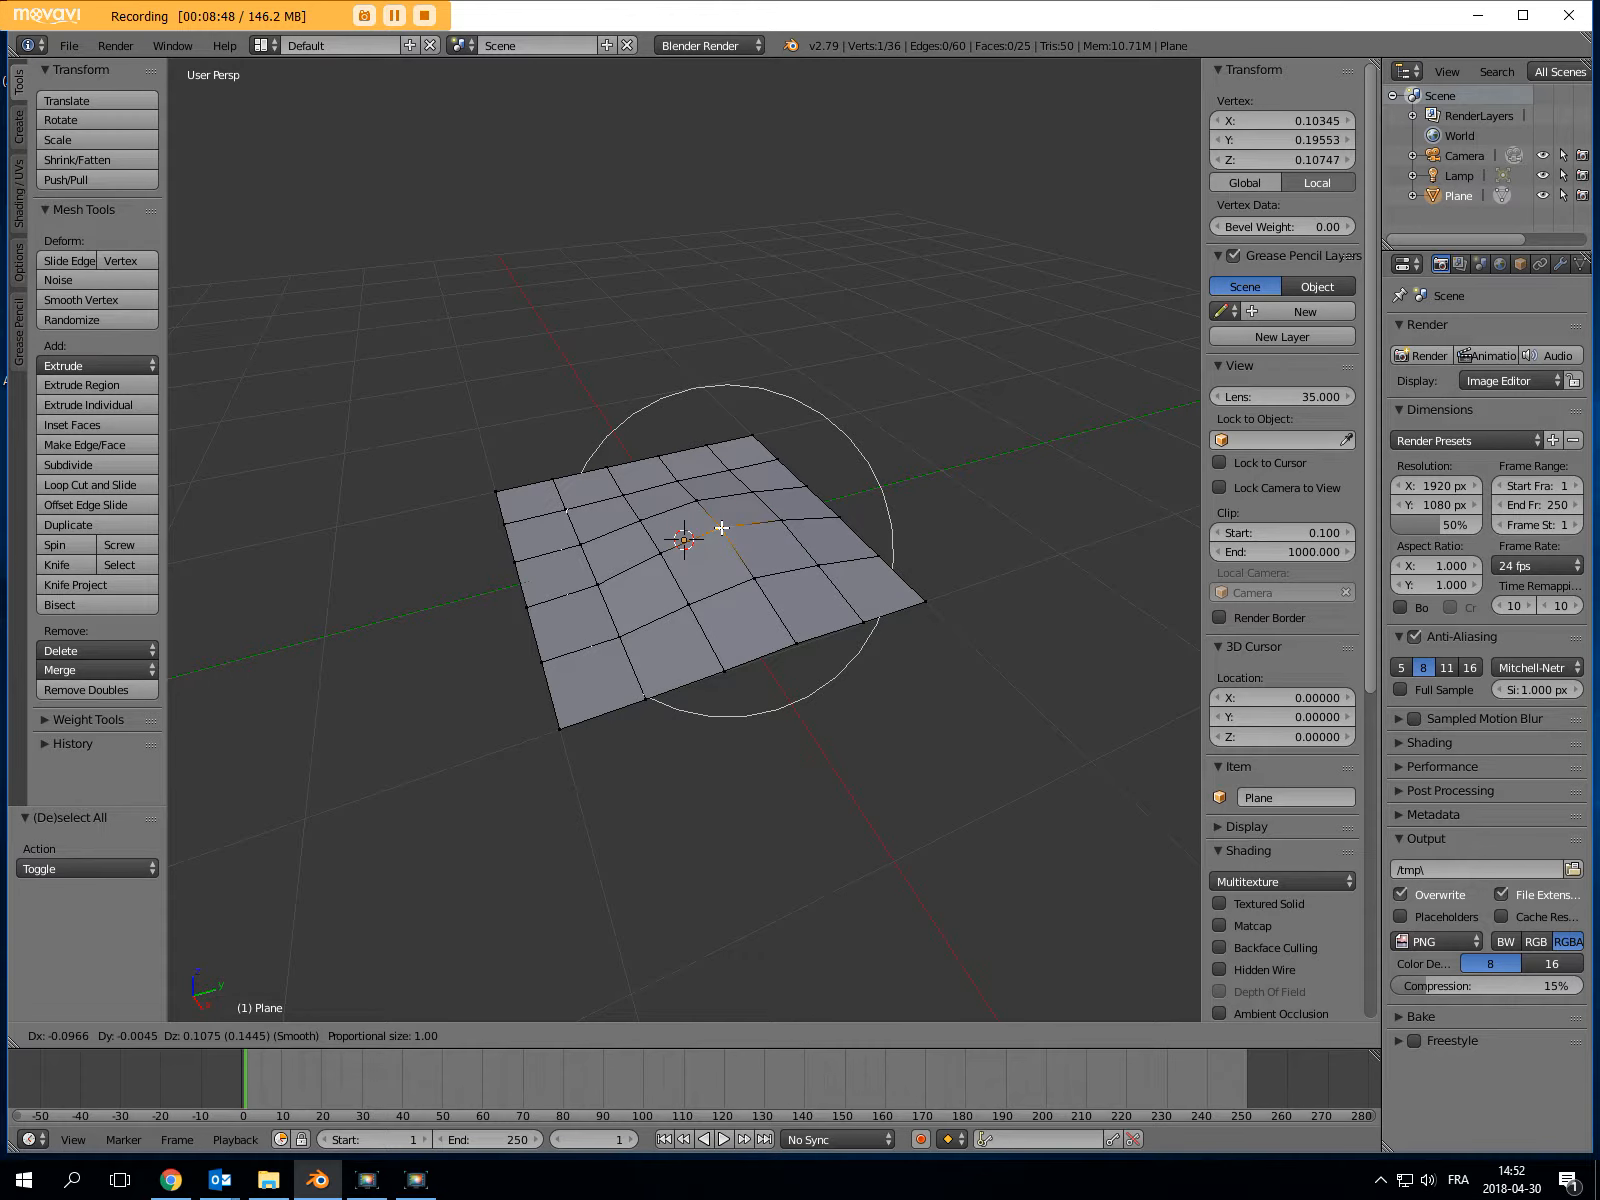
{"action": "scroll", "coordinate": [723, 528], "scroll_direction": "down", "scroll_amount": 2}
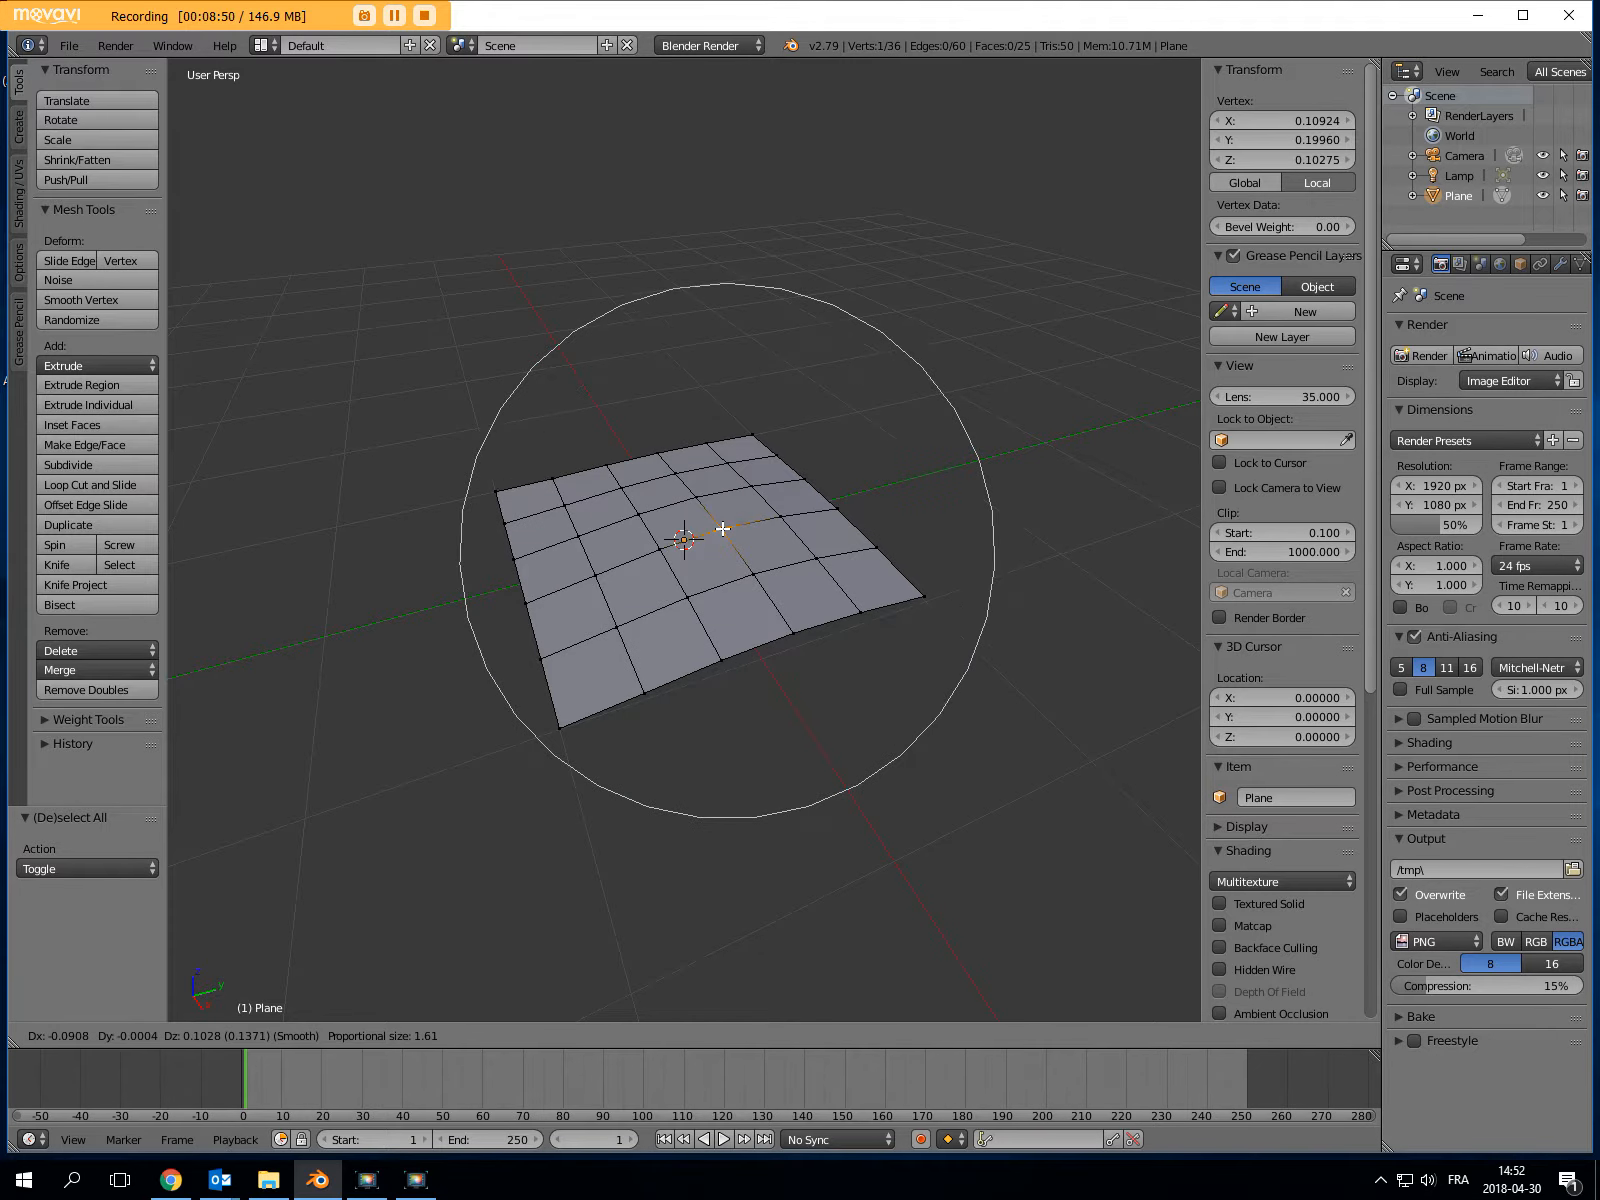
{"action": "scroll", "coordinate": [723, 528], "scroll_direction": "up", "scroll_amount": 1}
{"action": "scroll", "coordinate": [723, 528], "scroll_direction": "down", "scroll_amount": 5}
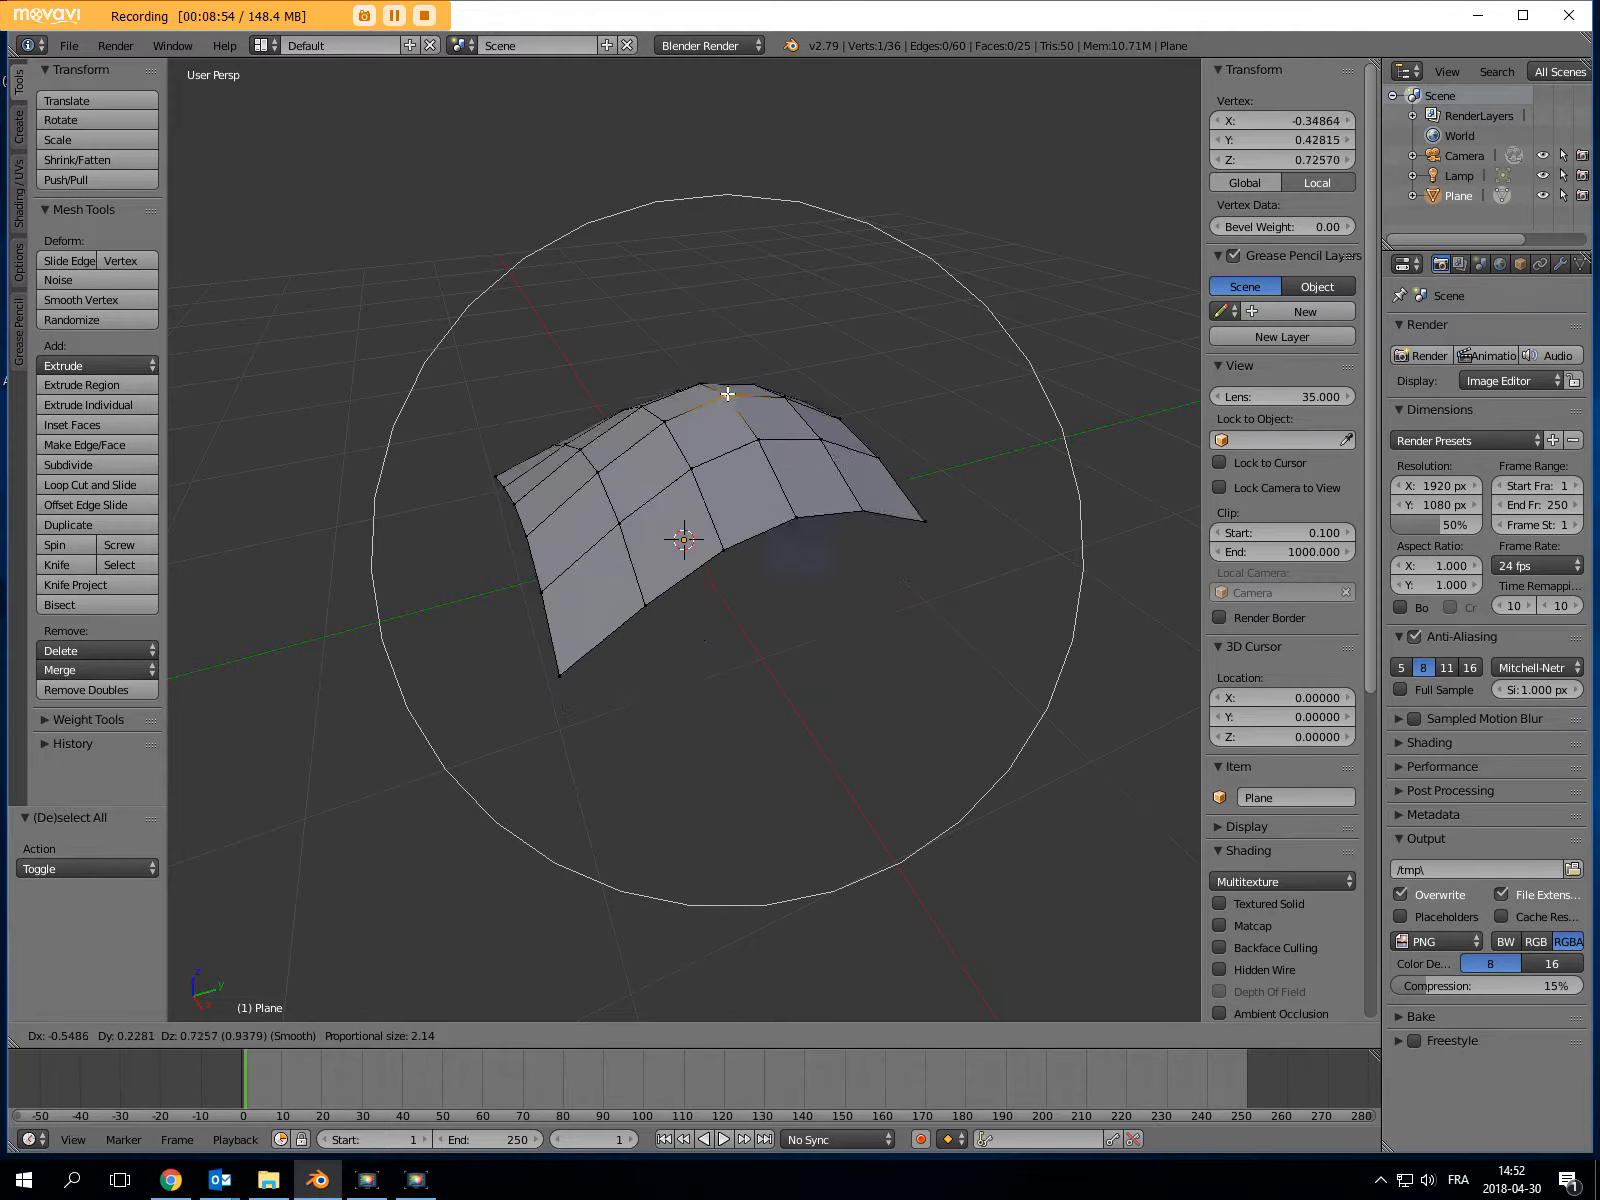
{"action": "scroll", "coordinate": [737, 569], "scroll_direction": "up", "scroll_amount": 16}
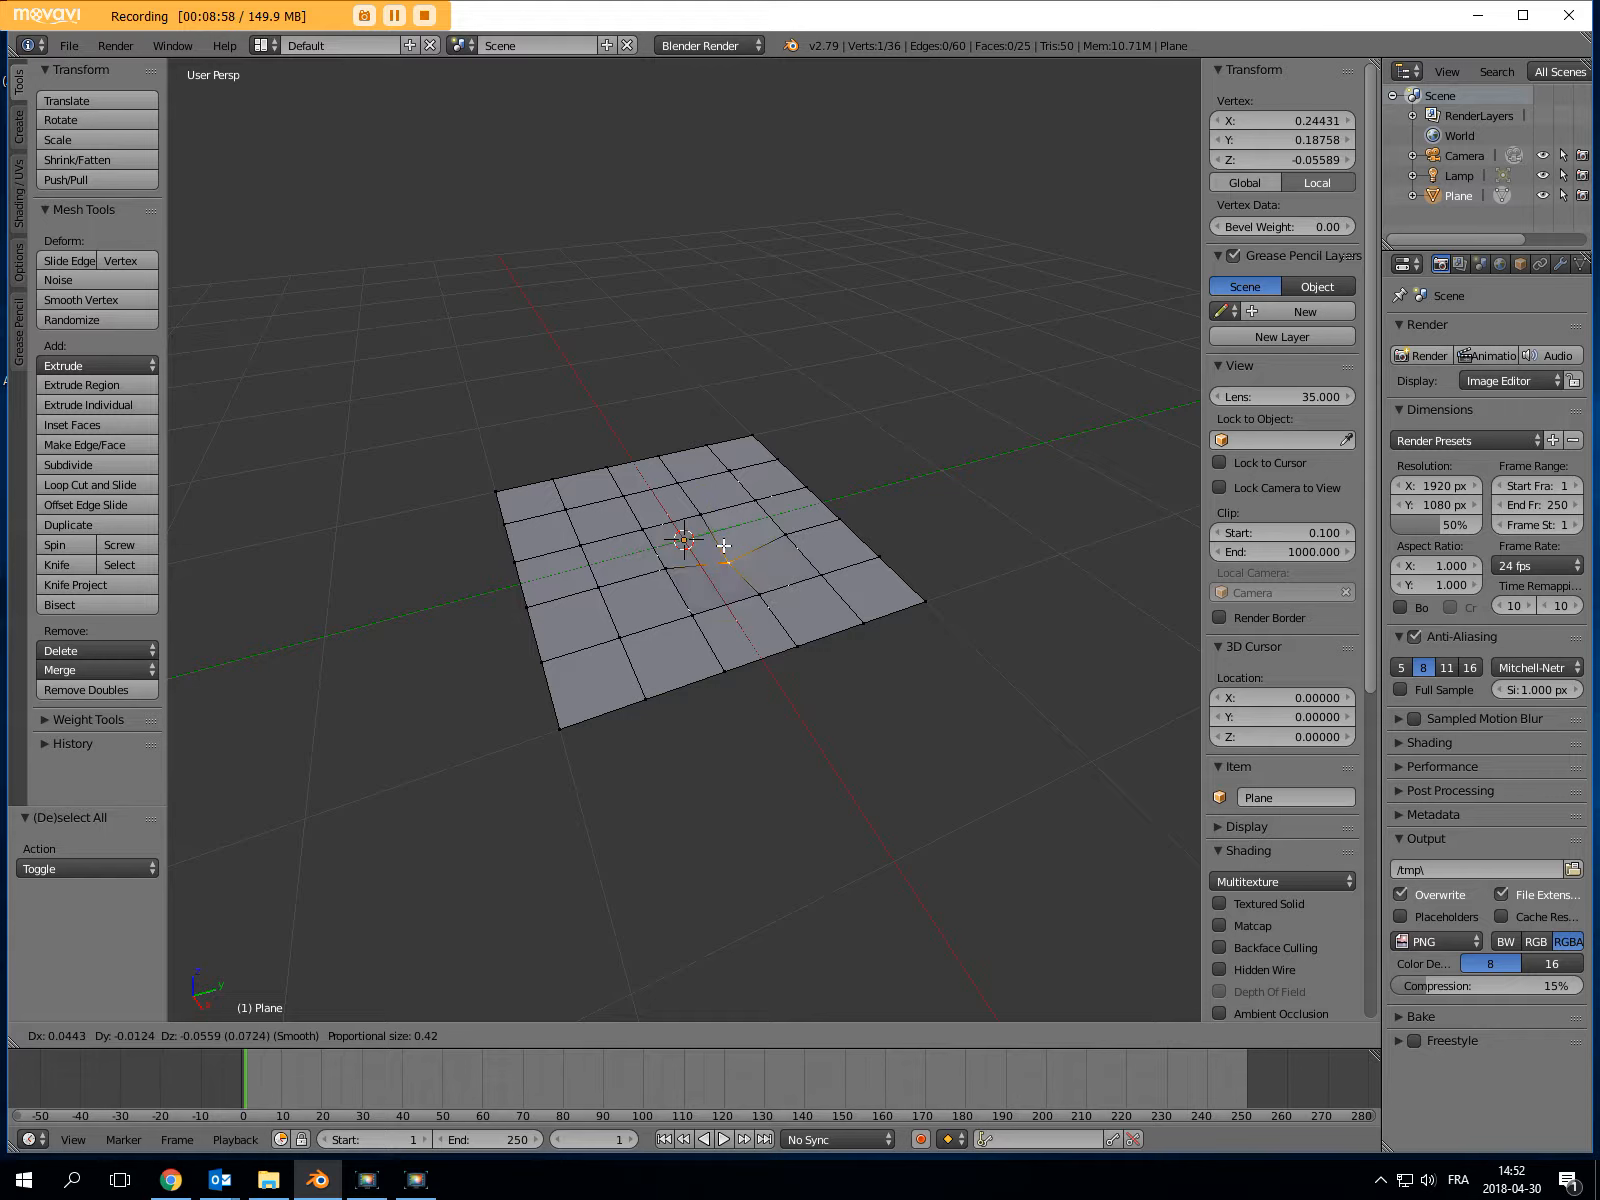
{"action": "scroll", "coordinate": [732, 550], "scroll_direction": "down", "scroll_amount": 2}
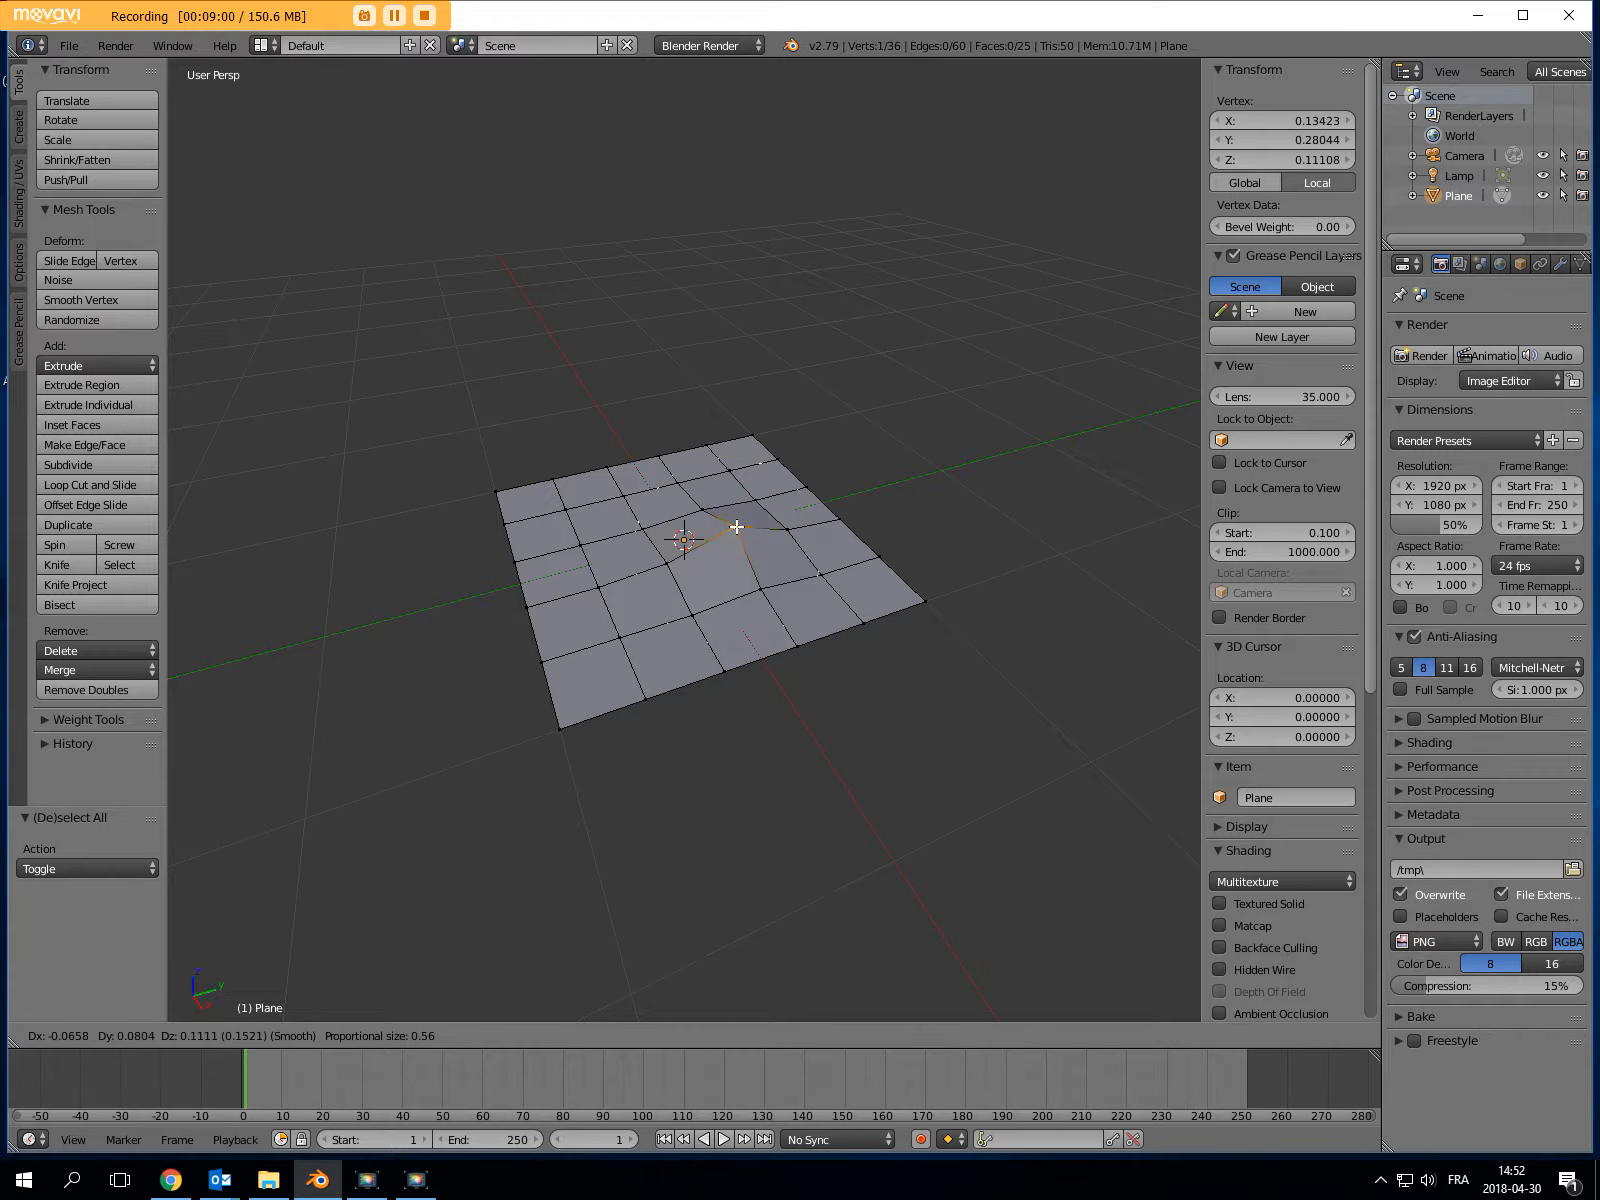
{"action": "scroll", "coordinate": [733, 530], "scroll_direction": "down", "scroll_amount": 2}
{"action": "scroll", "coordinate": [733, 532], "scroll_direction": "down", "scroll_amount": 4}
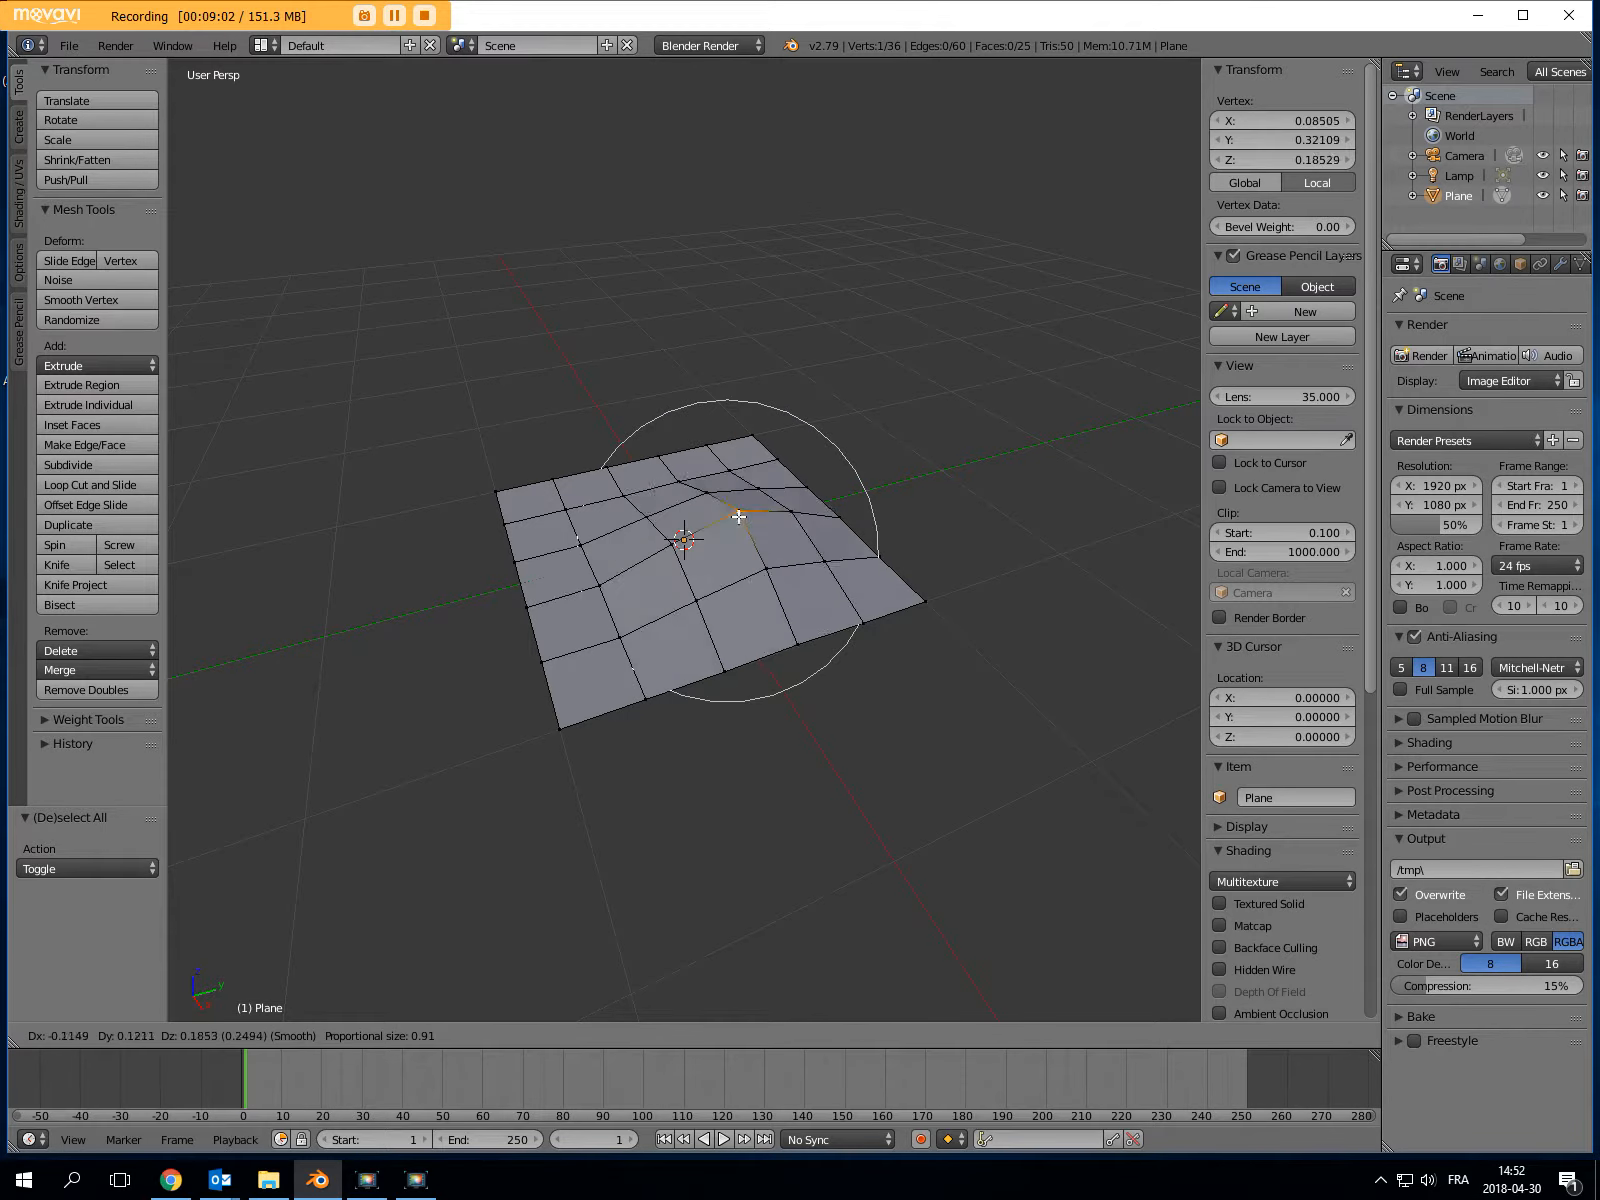
{"action": "scroll", "coordinate": [731, 540], "scroll_direction": "down", "scroll_amount": 2}
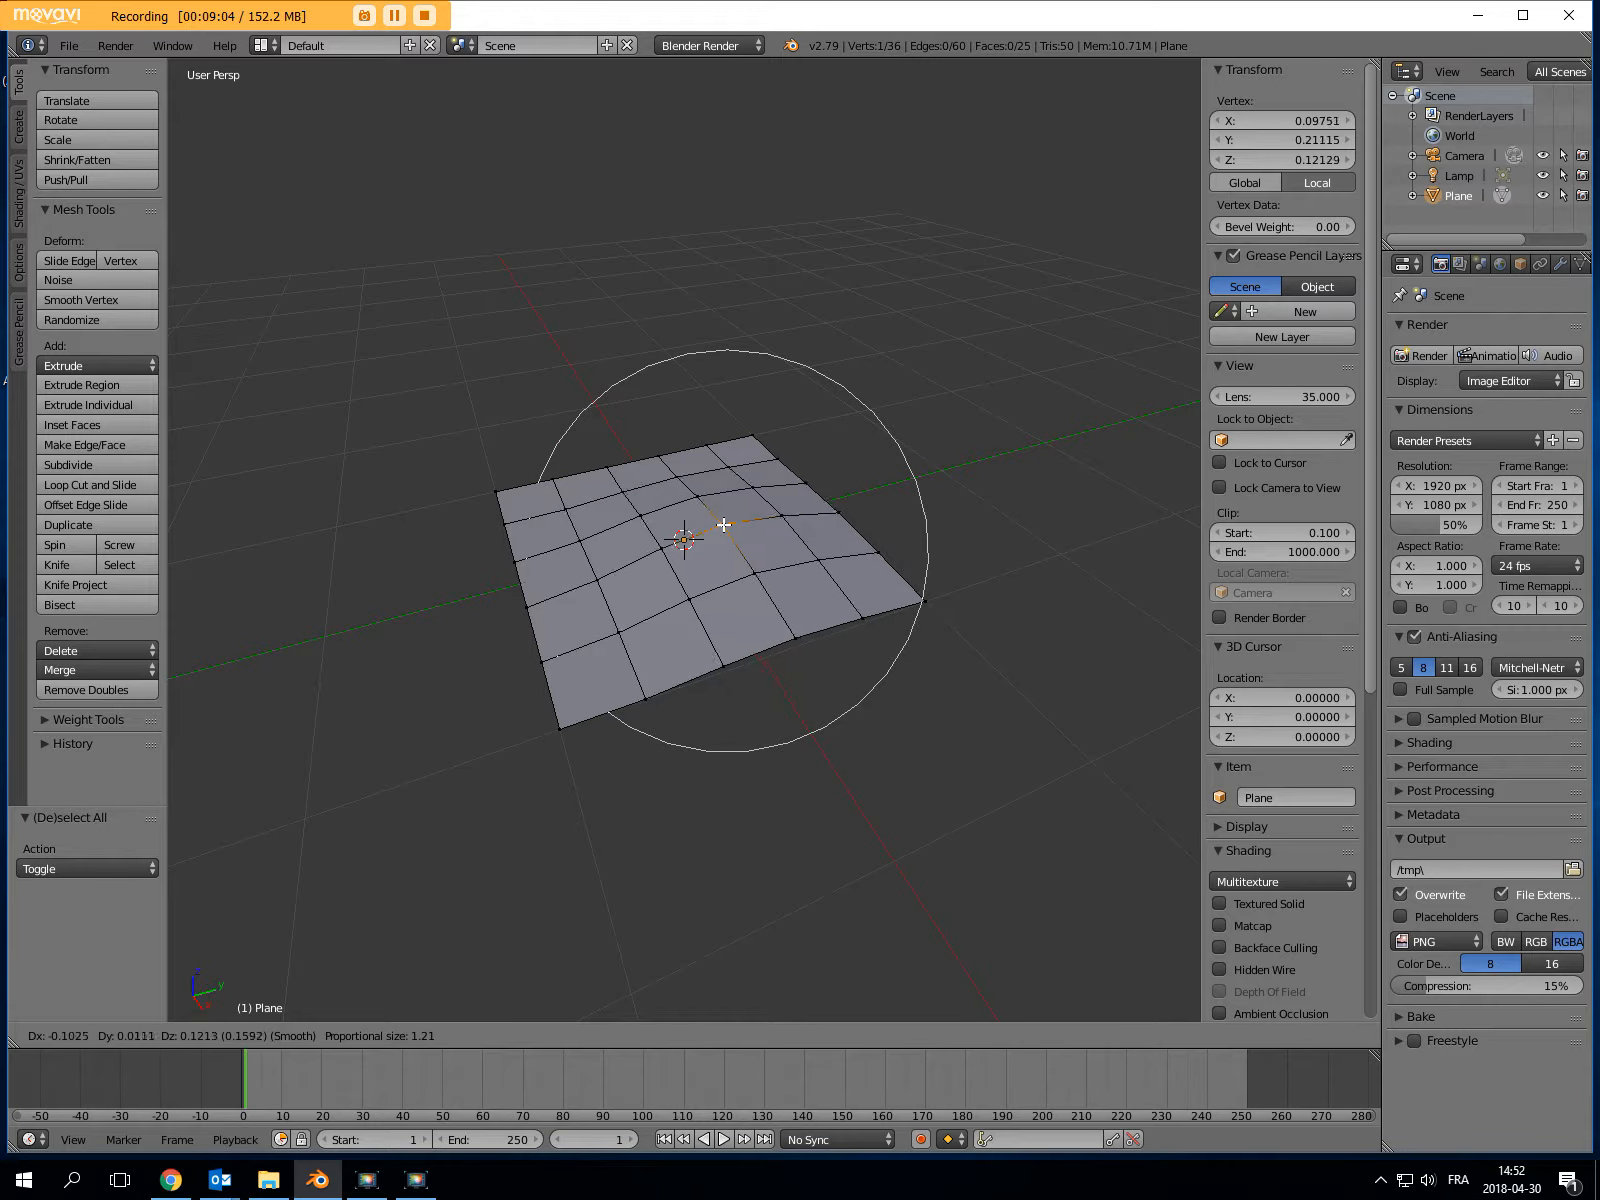
{"action": "right_click", "coordinate": [728, 530]}
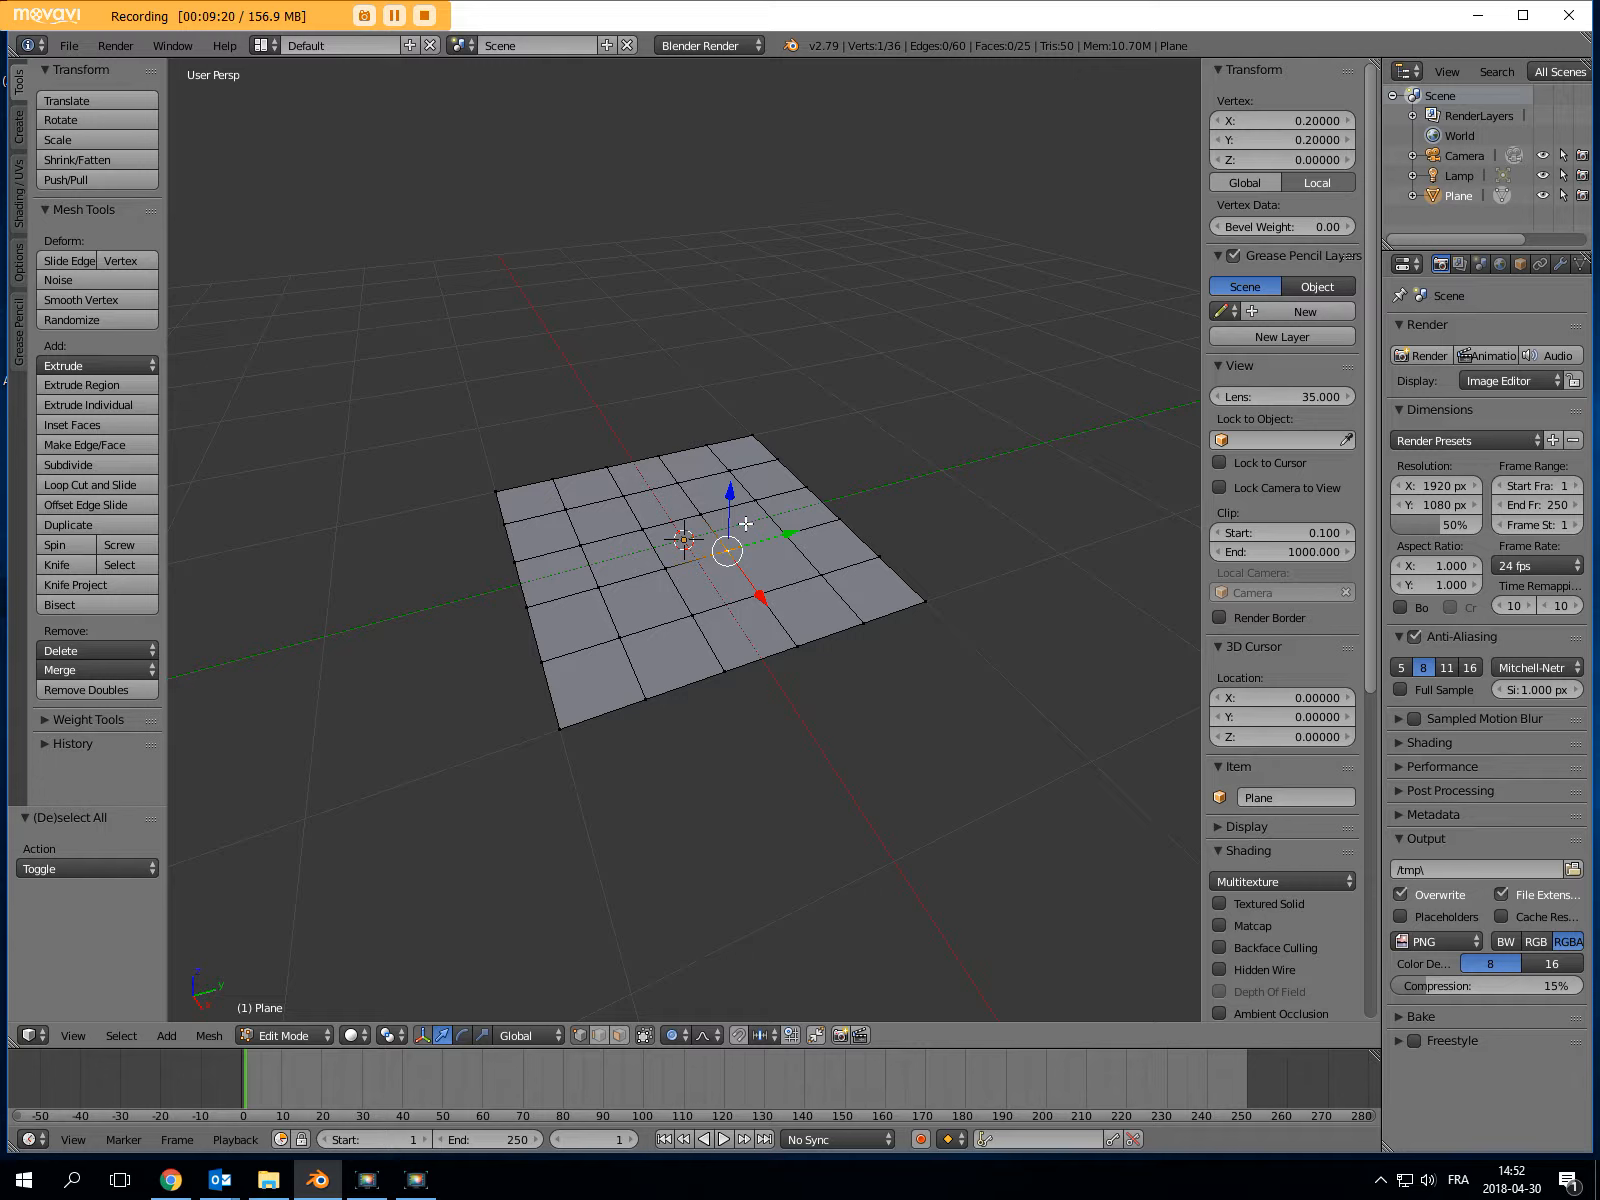
Switch to face selection and extrude the plane's central face upward by about 0.326
{"action": "left_click", "coordinate": [620, 1035]}
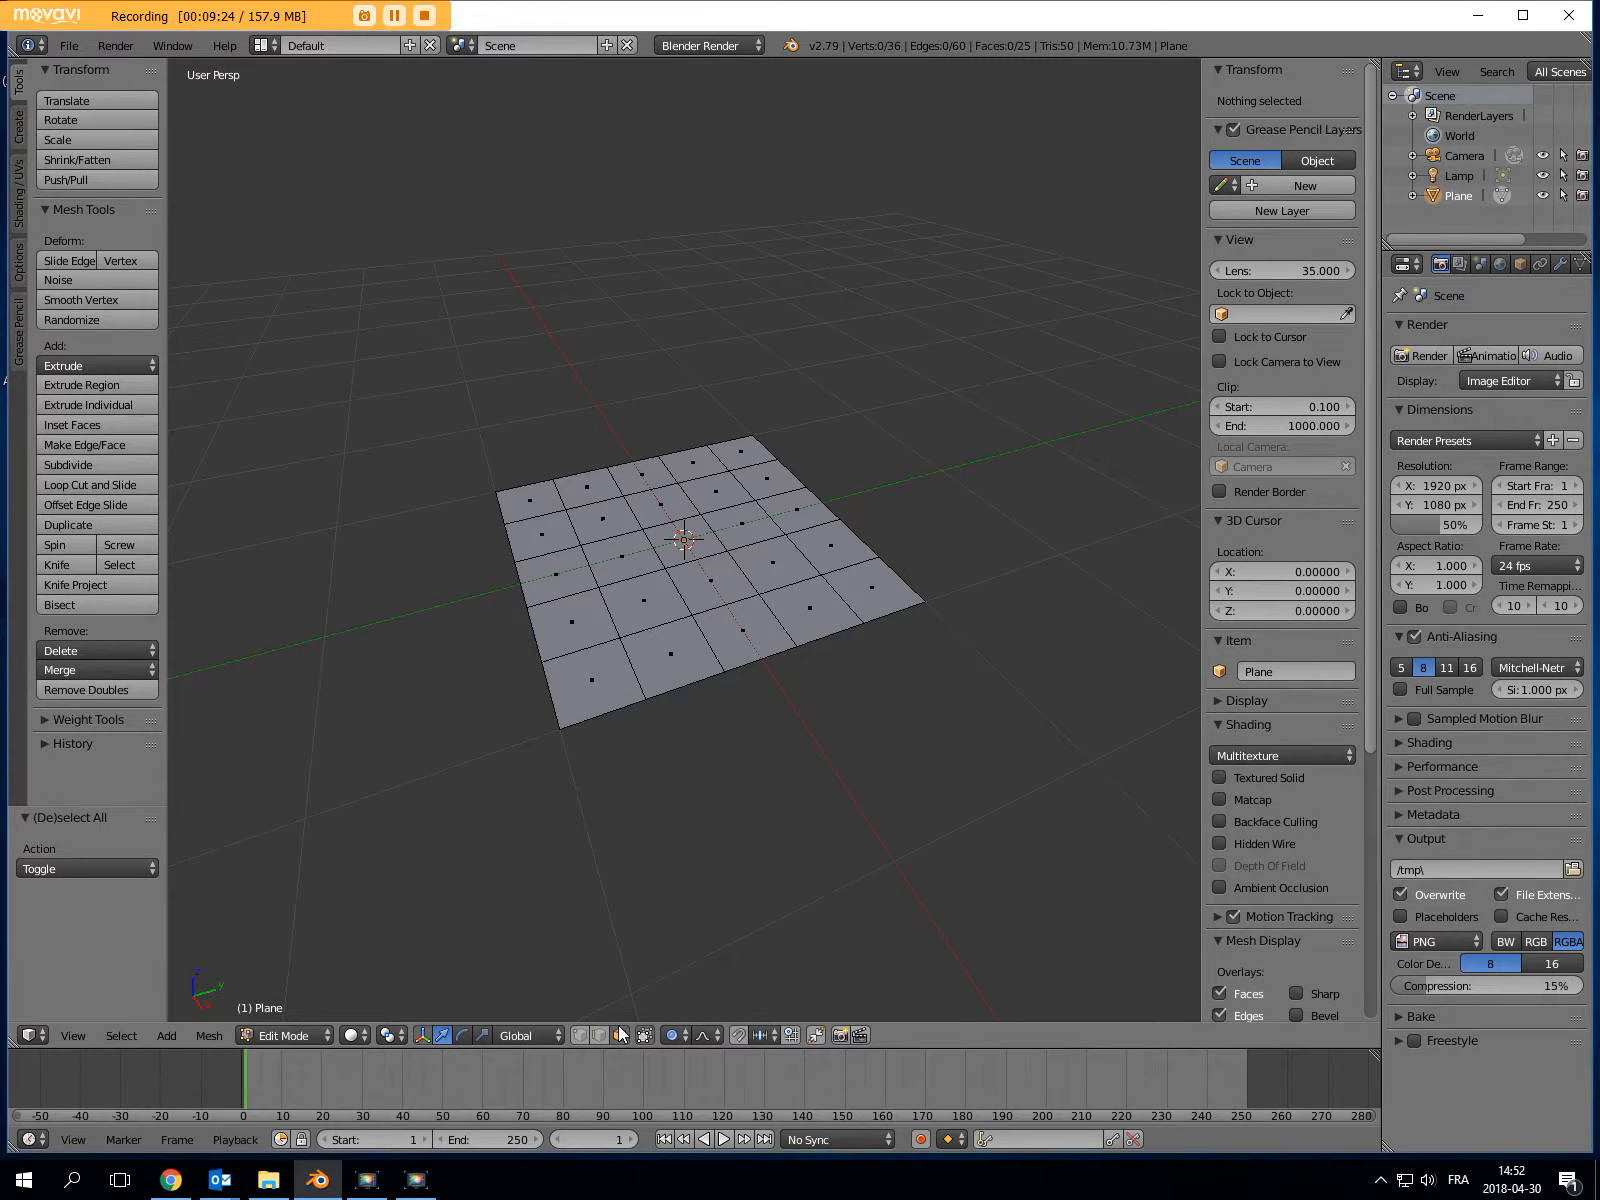
{"action": "right_click", "coordinate": [668, 540]}
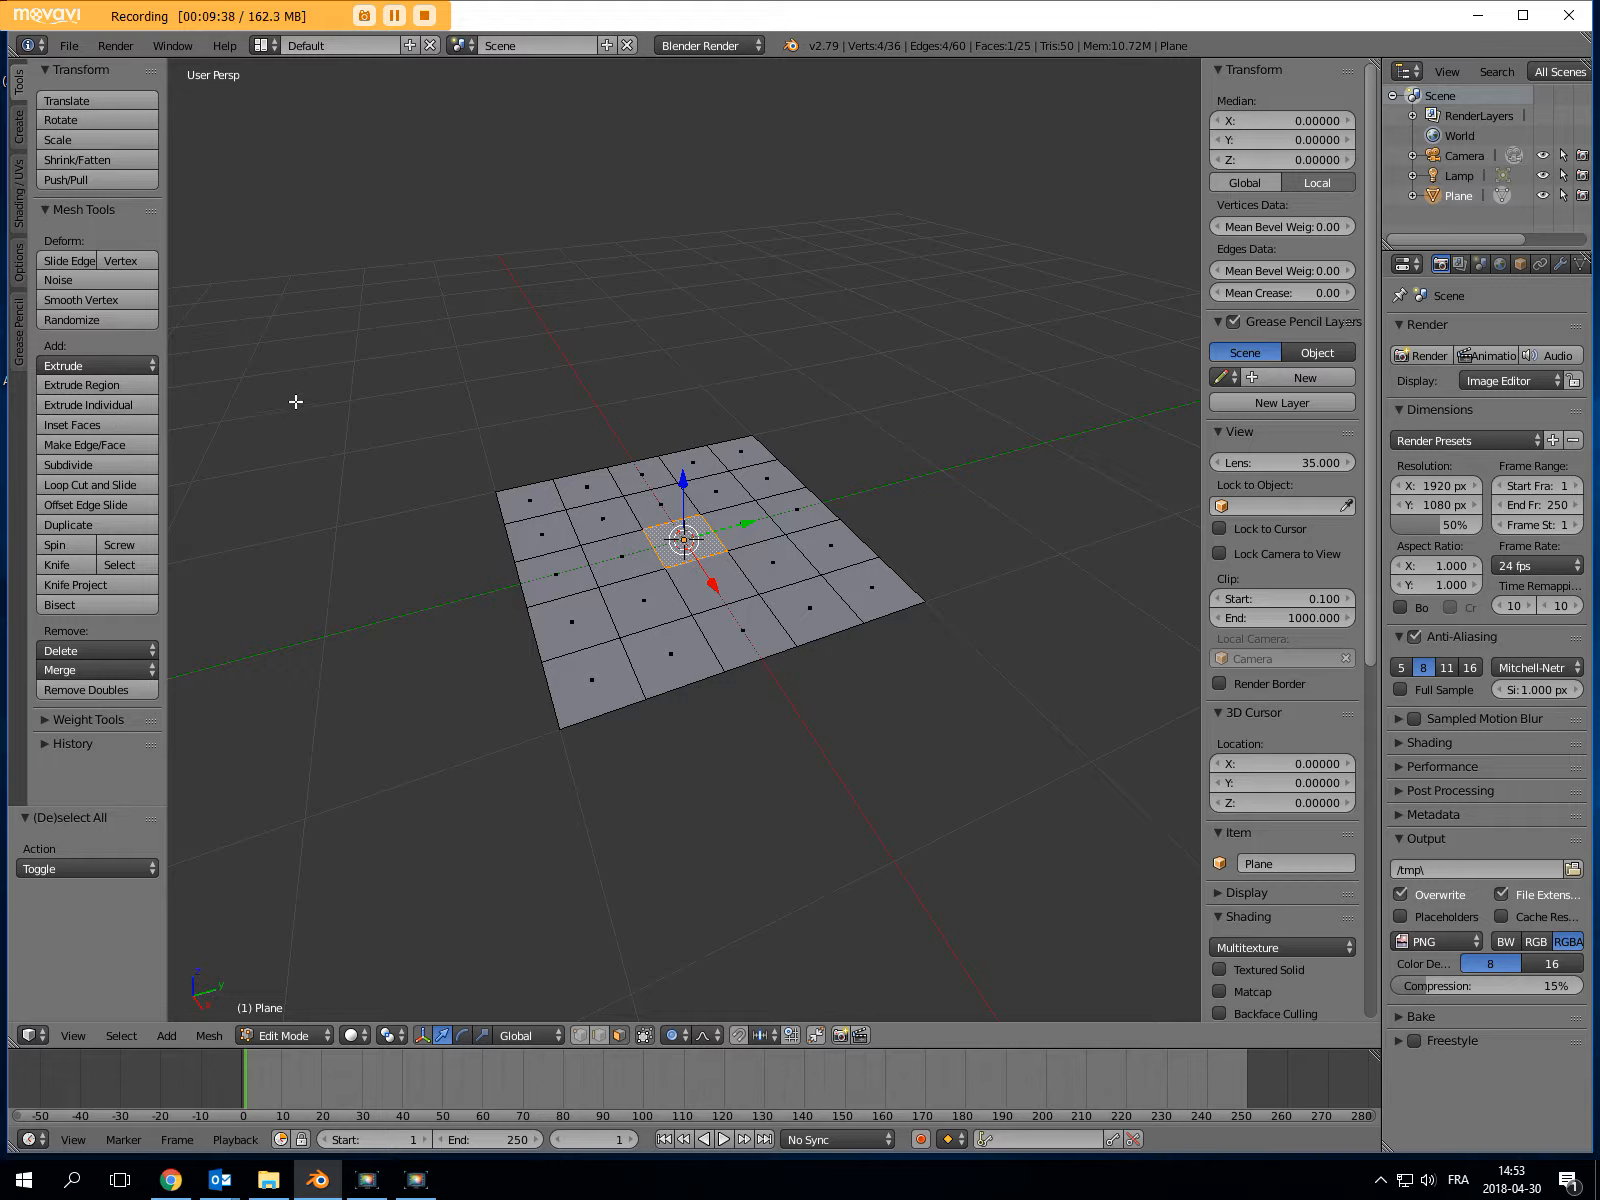
{"action": "left_click", "coordinate": [100, 402]}
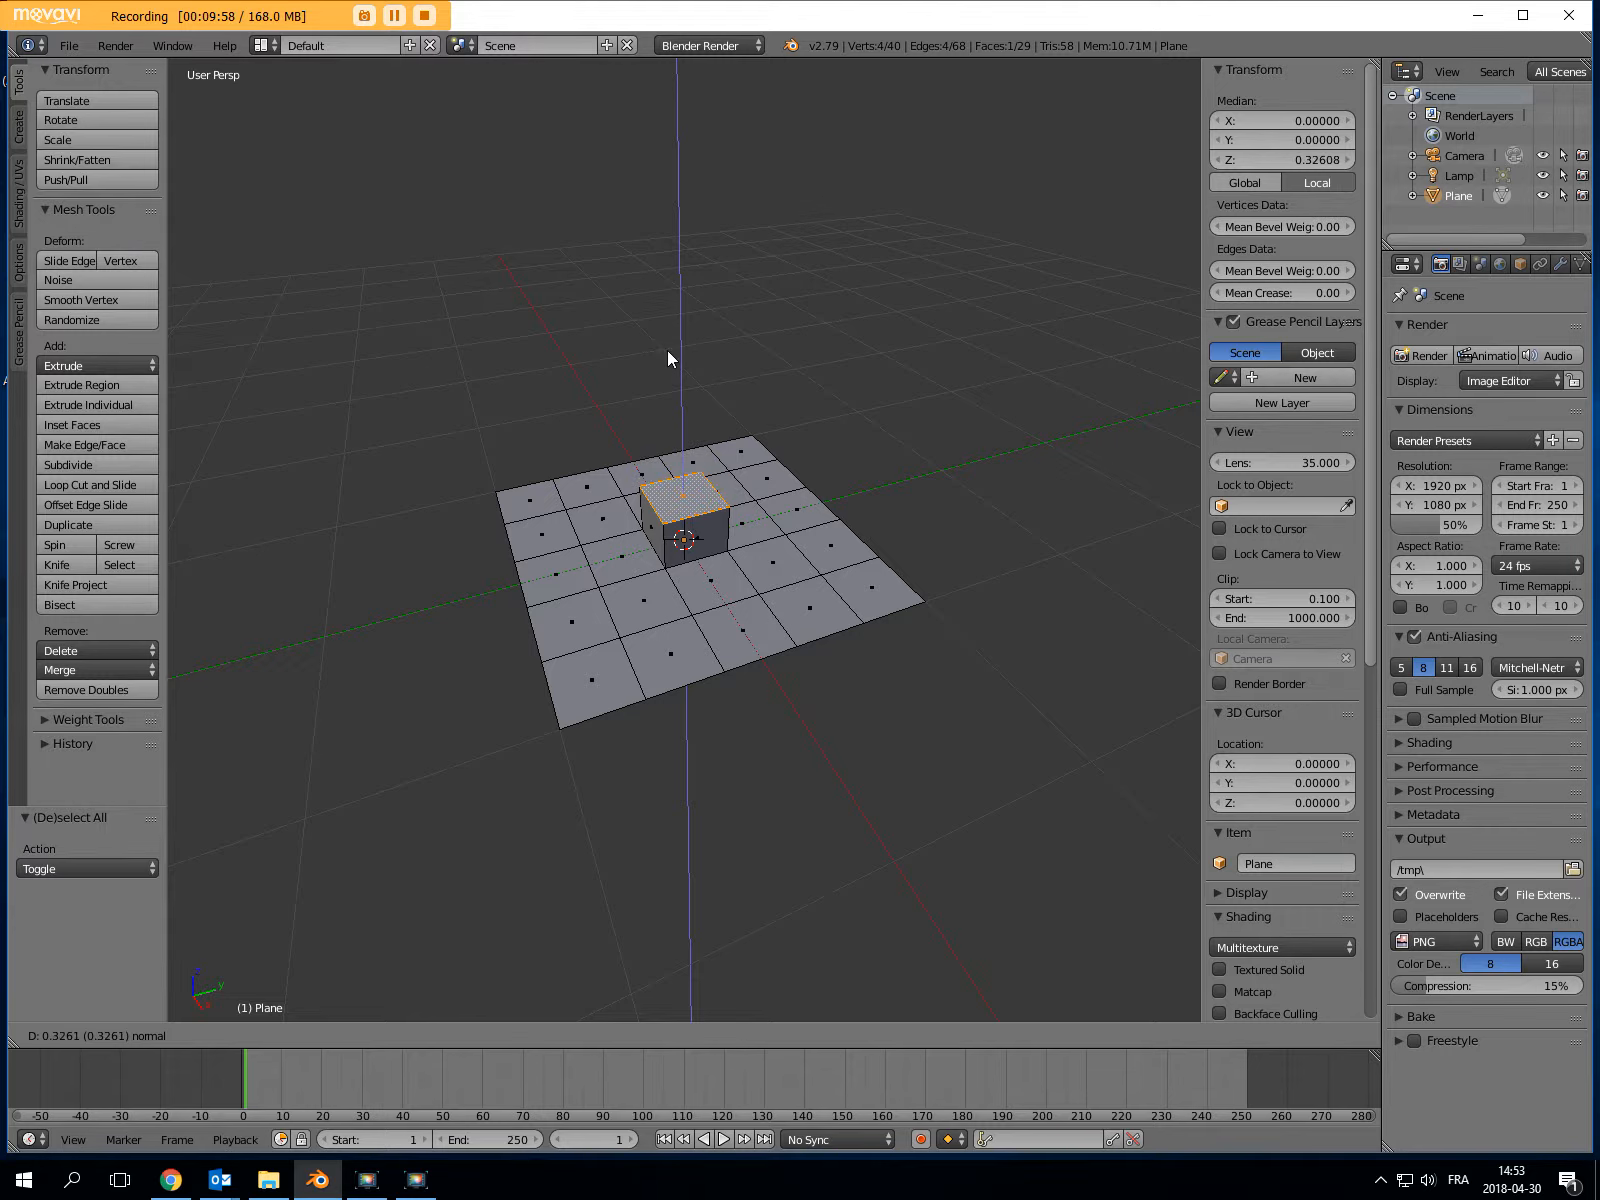
{"action": "left_click", "coordinate": [668, 350]}
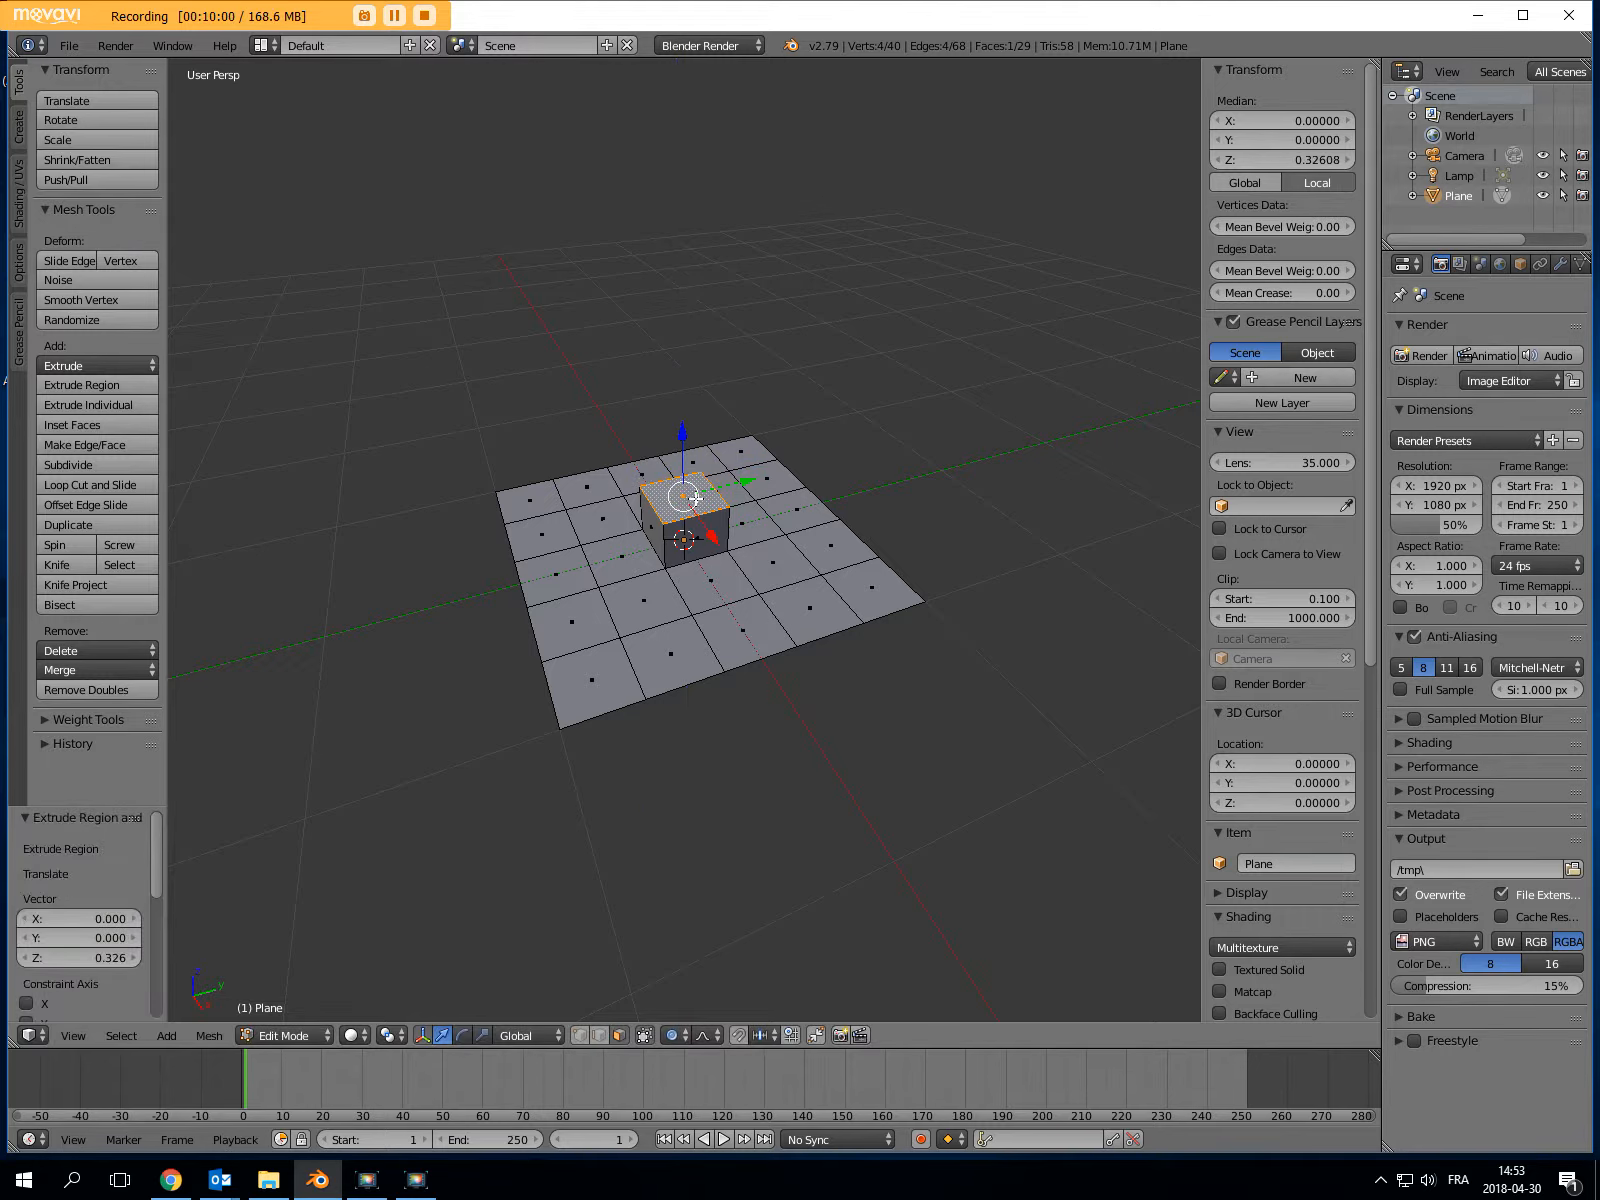
Disable proportional editing and scale the top face of the extruded block by about 1.286
{"action": "key", "text": "s"}
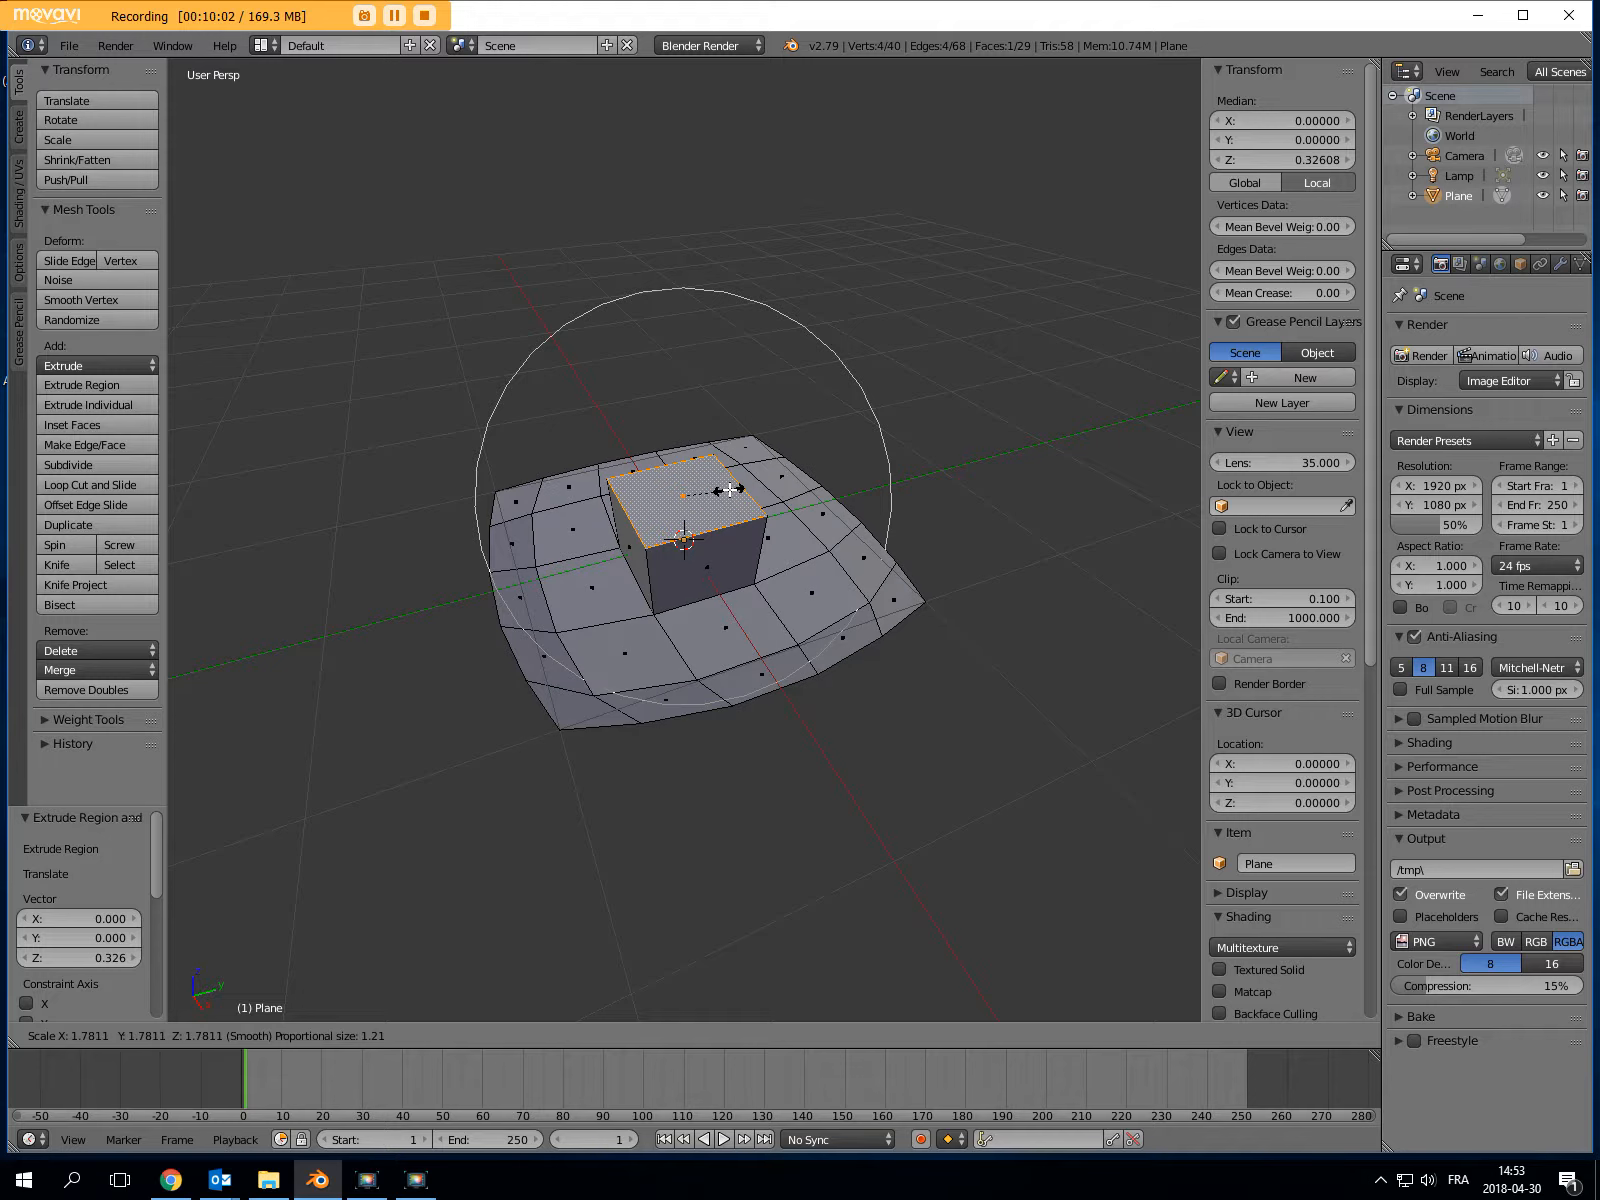
{"action": "key", "text": "Escape"}
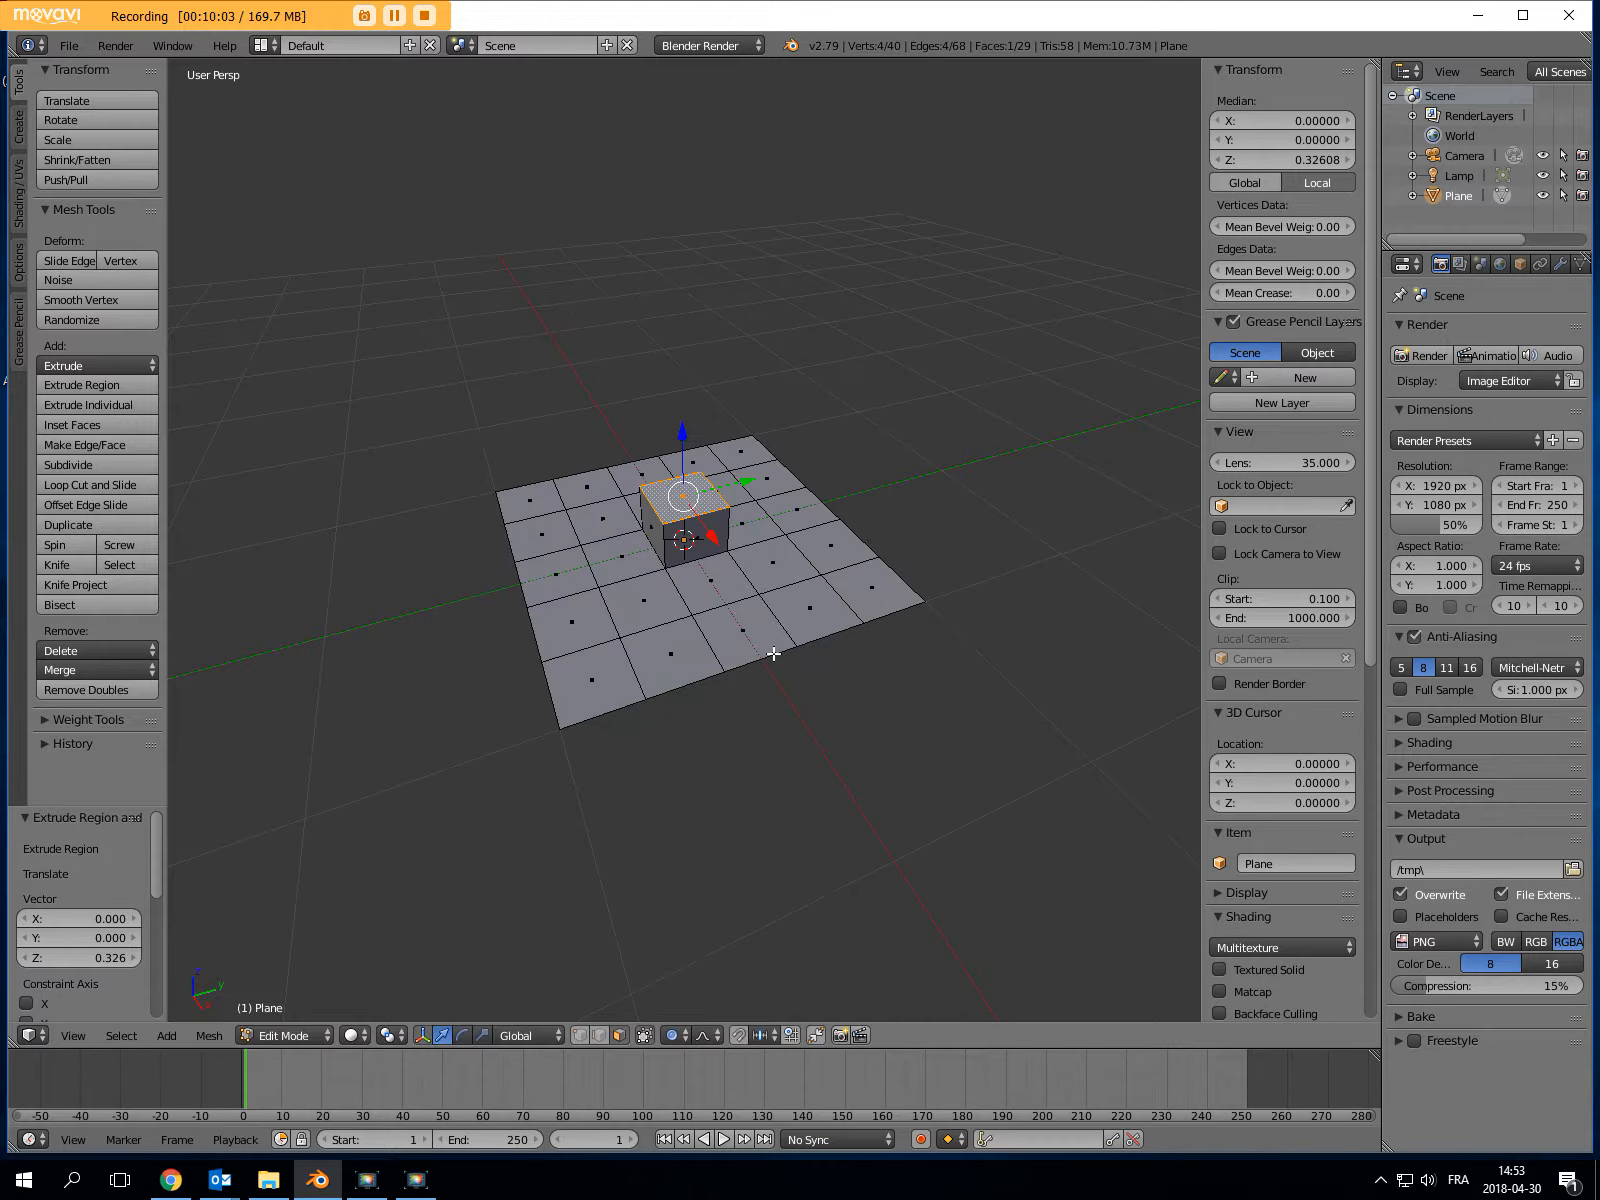
{"action": "left_click", "coordinate": [676, 1035]}
{"action": "left_click", "coordinate": [697, 1012]}
{"action": "key", "text": "s"}
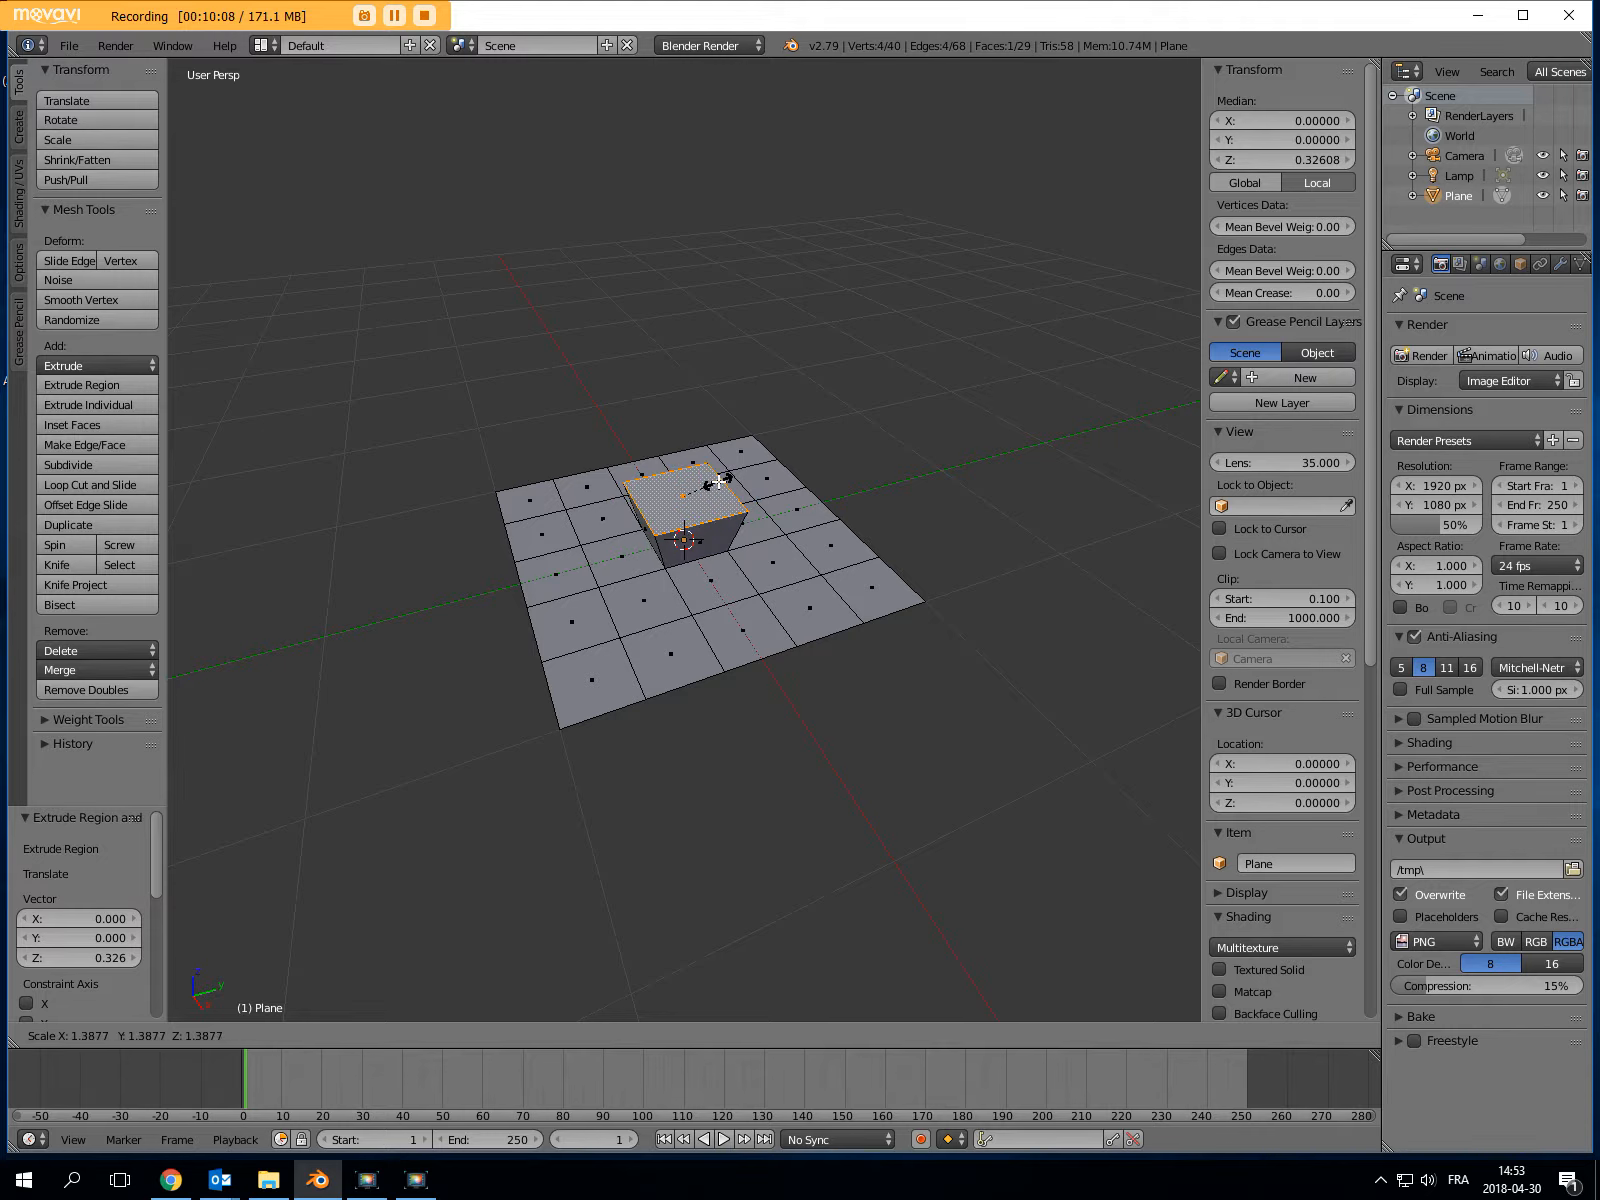
{"action": "left_click", "coordinate": [716, 482]}
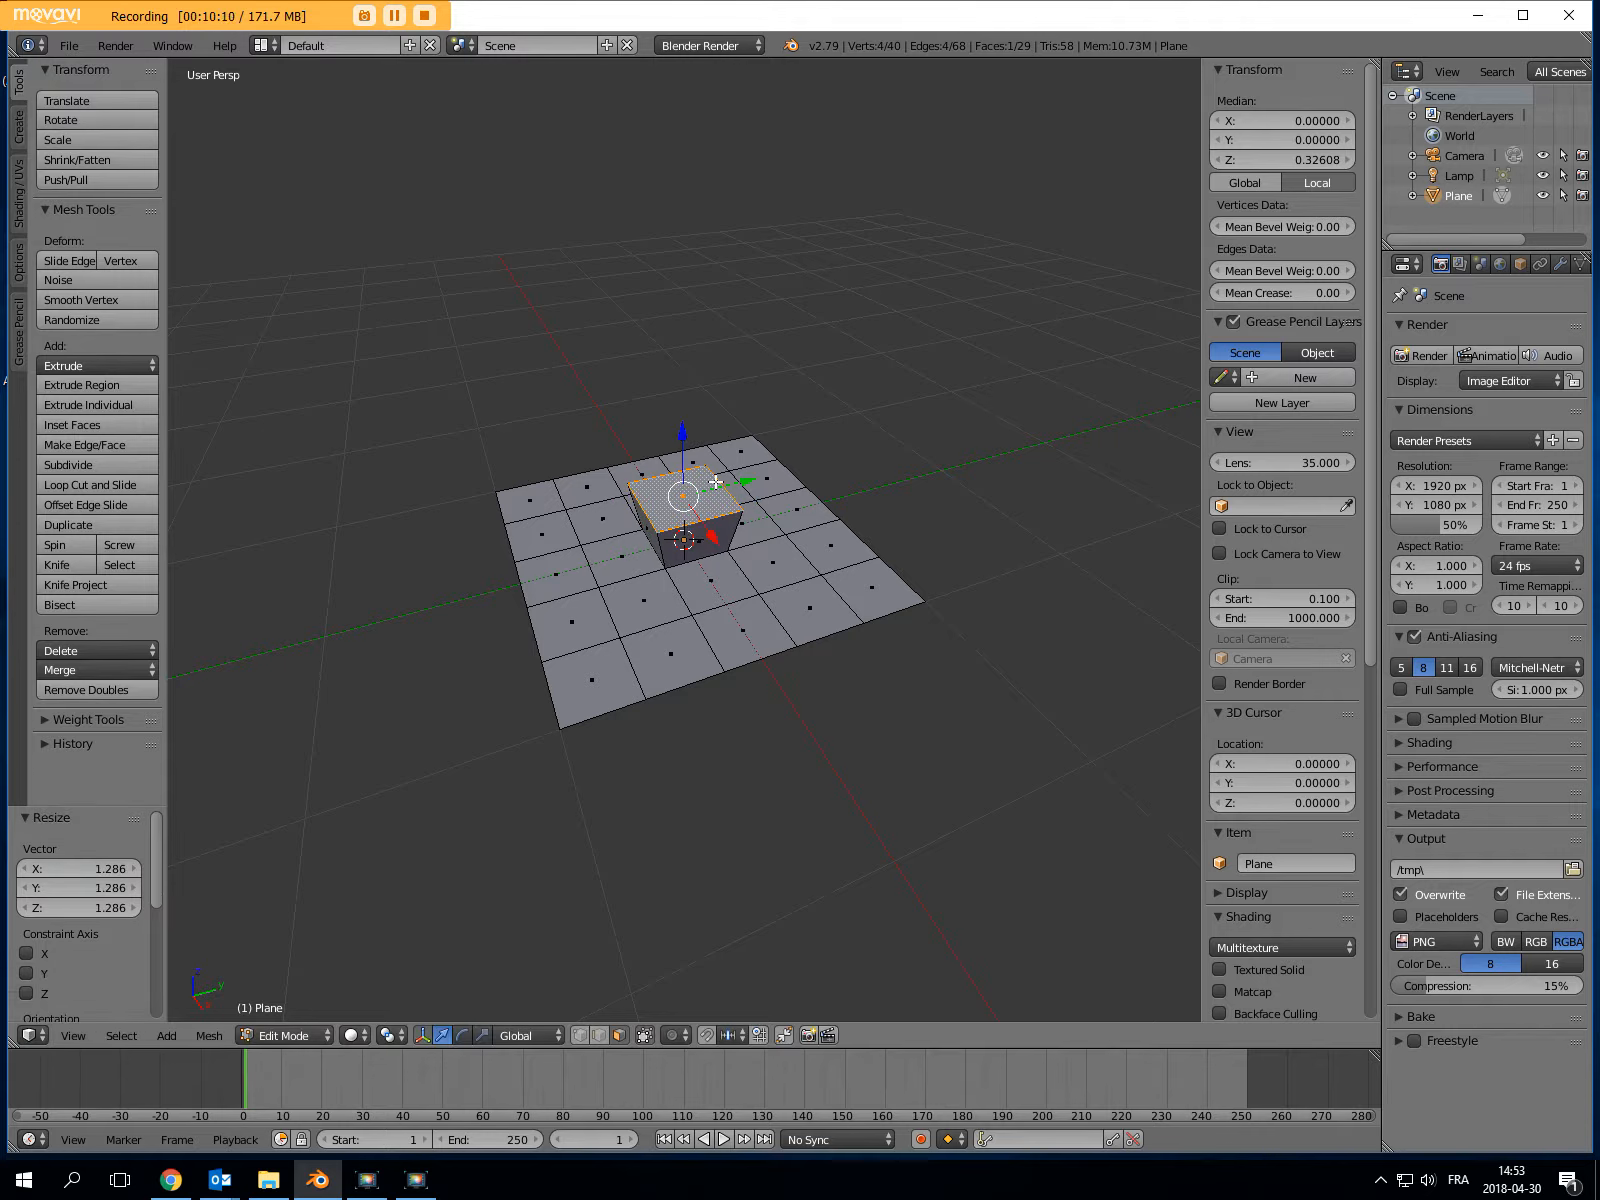
Extrude the block's top face upward by about 0.324 and scale it by about 1.197
{"action": "key", "text": "e"}
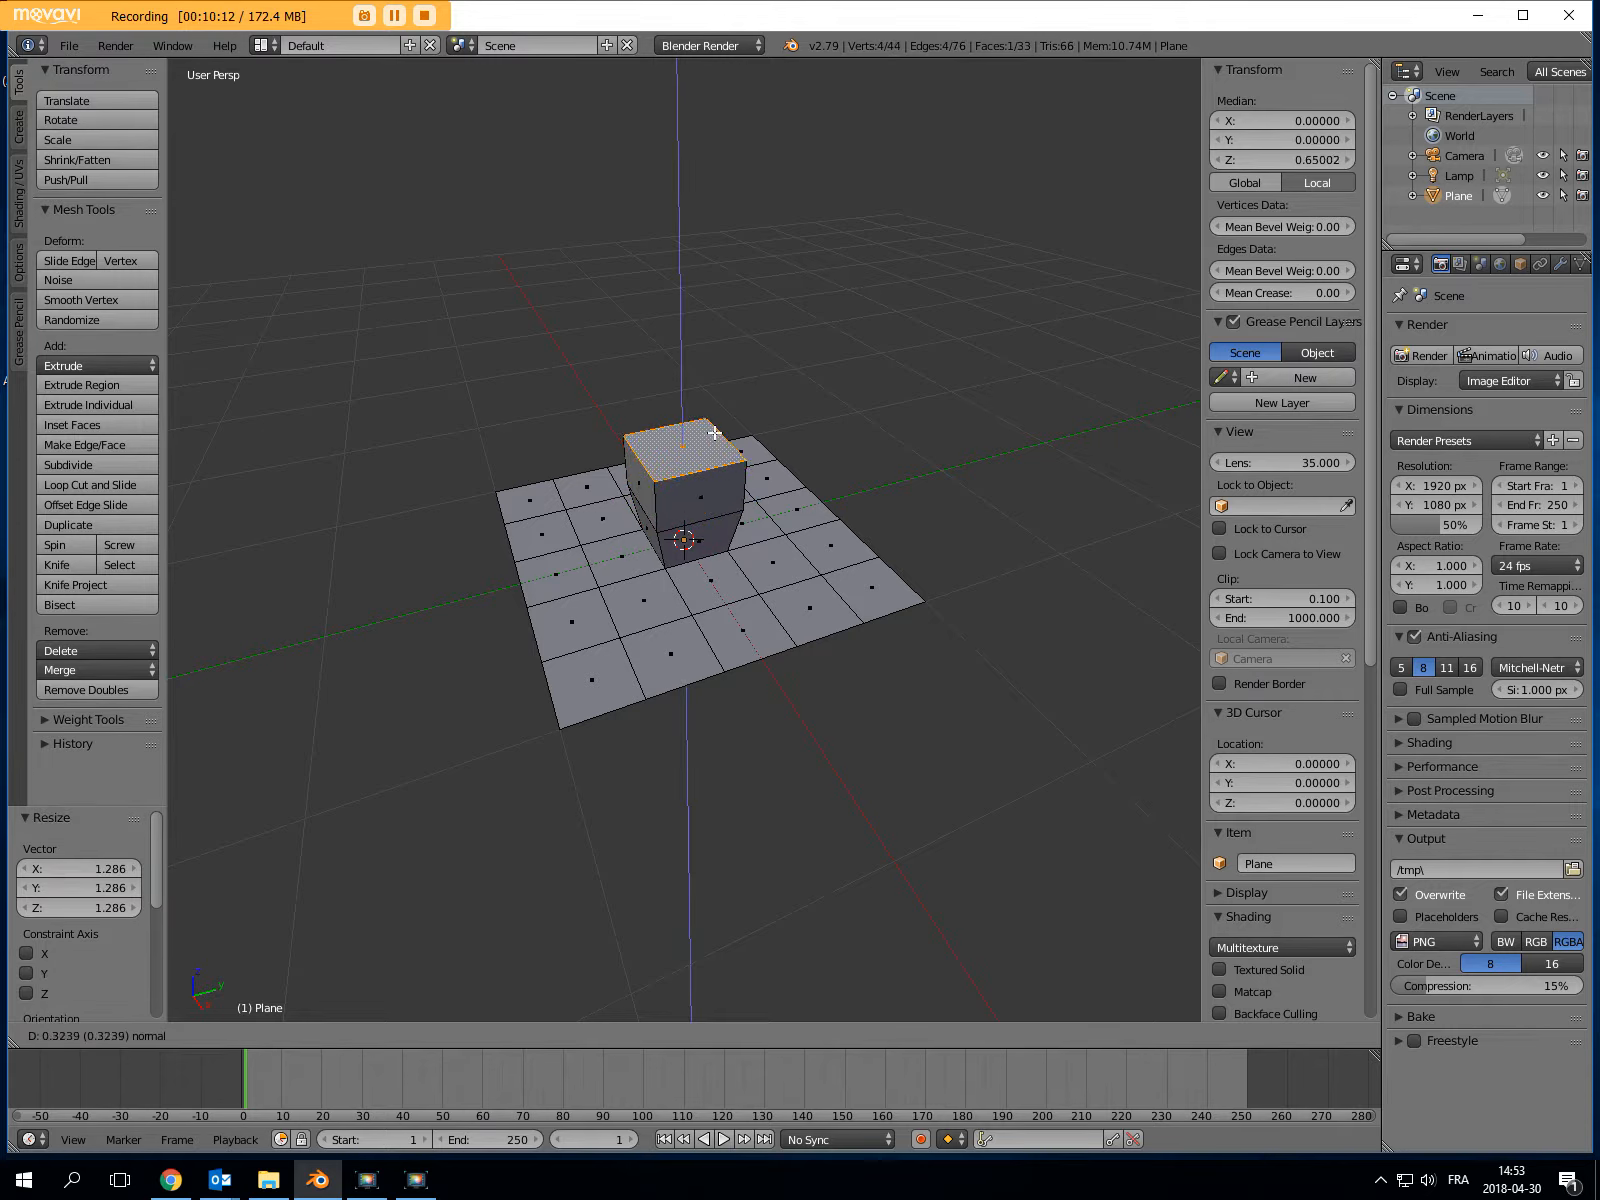
{"action": "left_click", "coordinate": [715, 433]}
{"action": "key", "text": "s"}
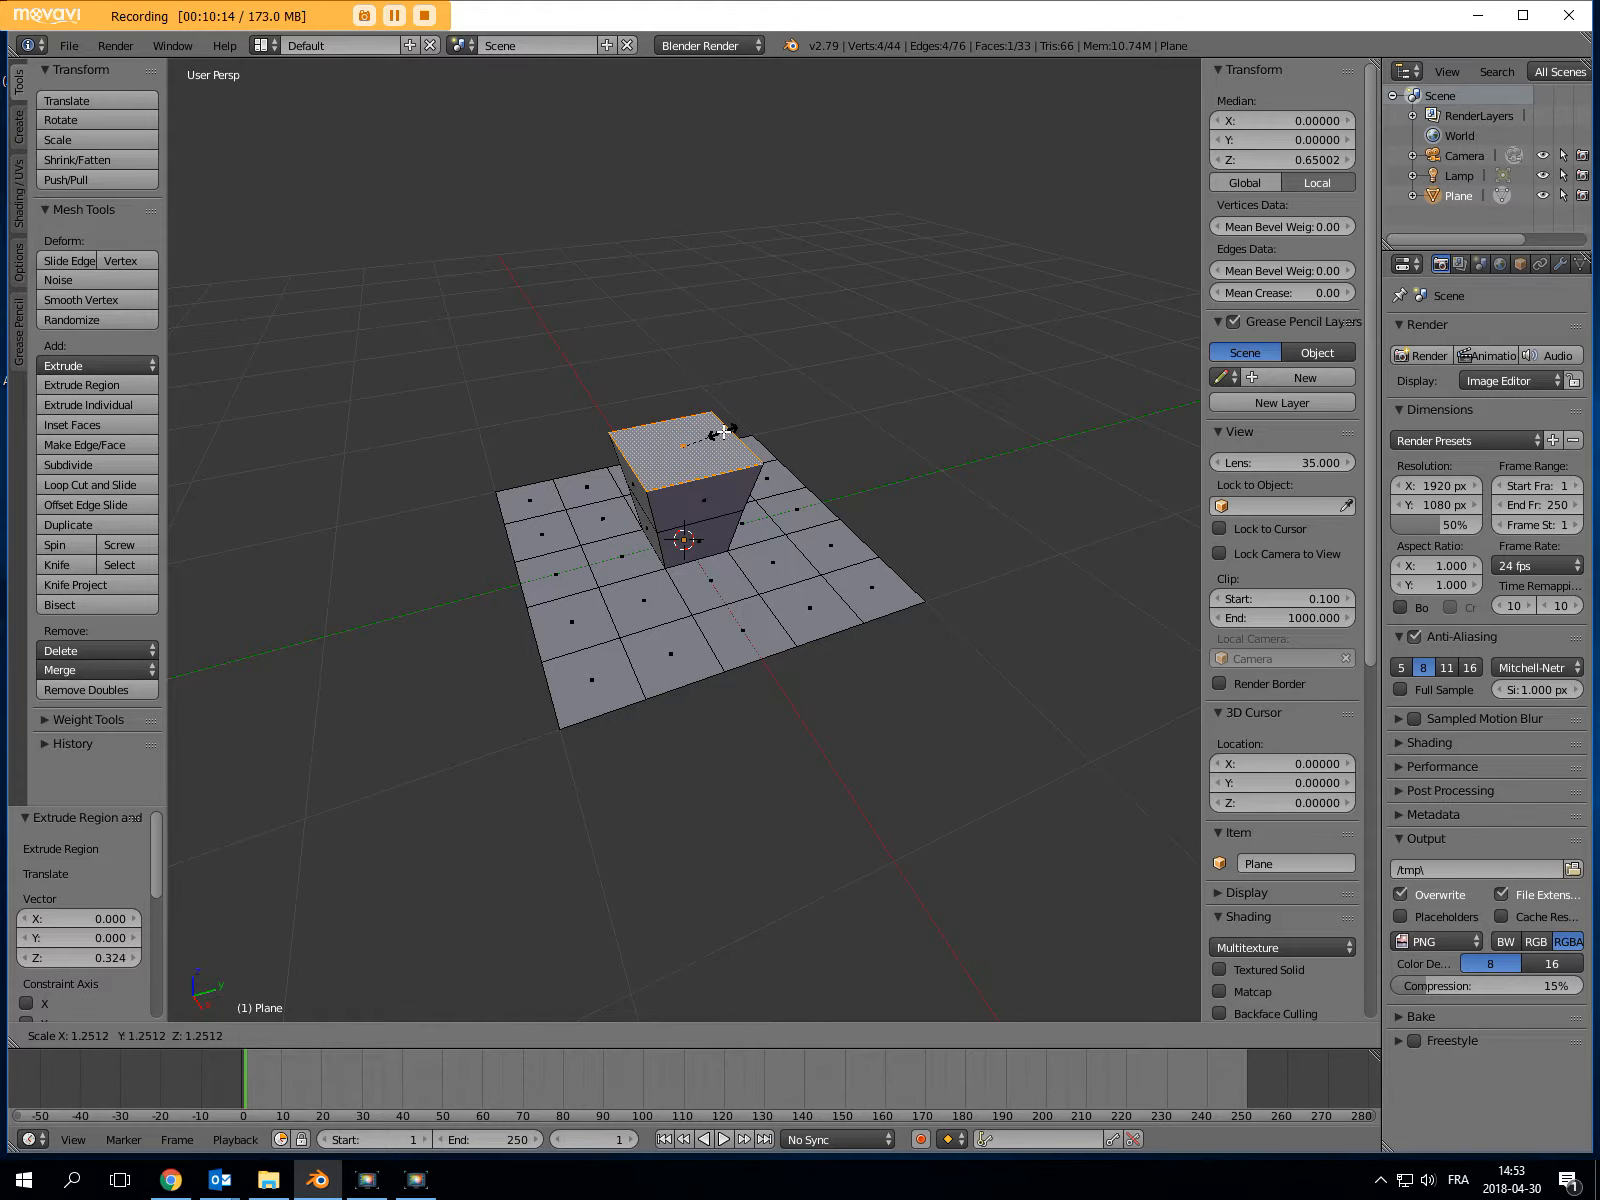
{"action": "left_click", "coordinate": [722, 432]}
Extrude the top face twice more, by about 0.253 and 0.217, and shrink the new end face to a scale of about 0.555
{"action": "key", "text": "e"}
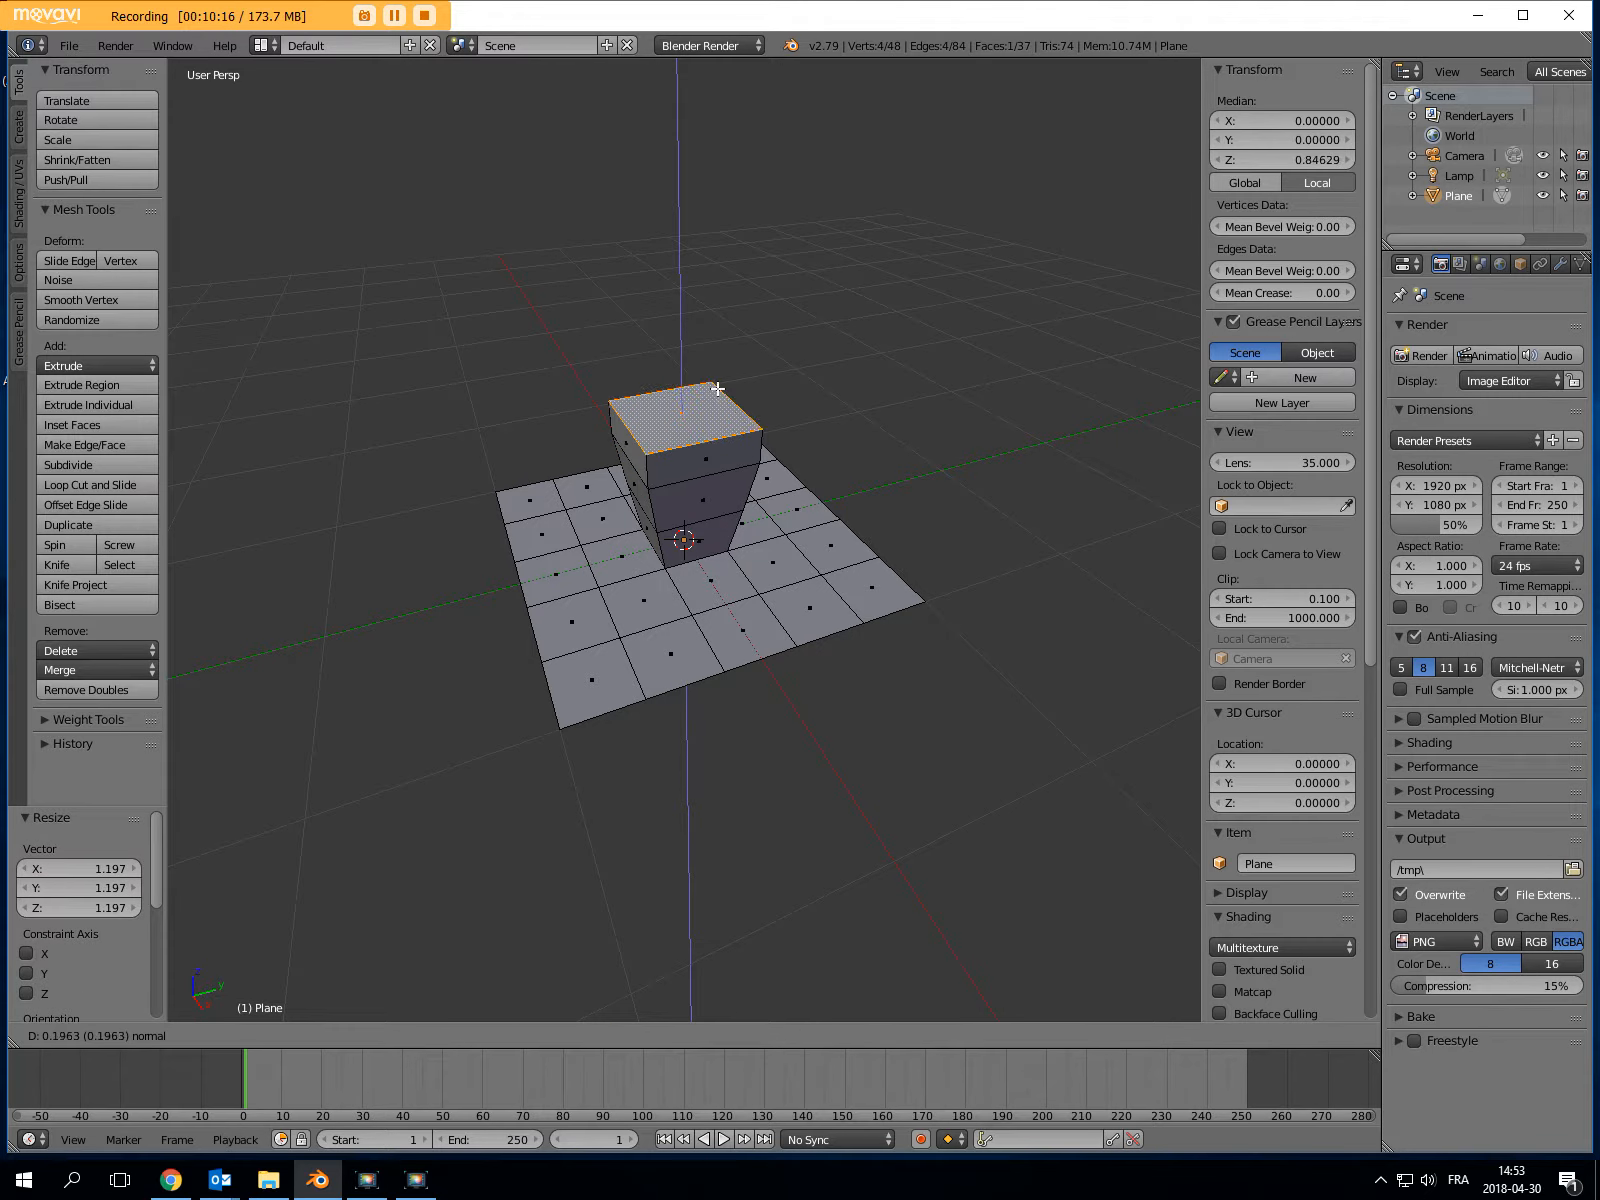
{"action": "left_click", "coordinate": [718, 381]}
{"action": "key", "text": "e"}
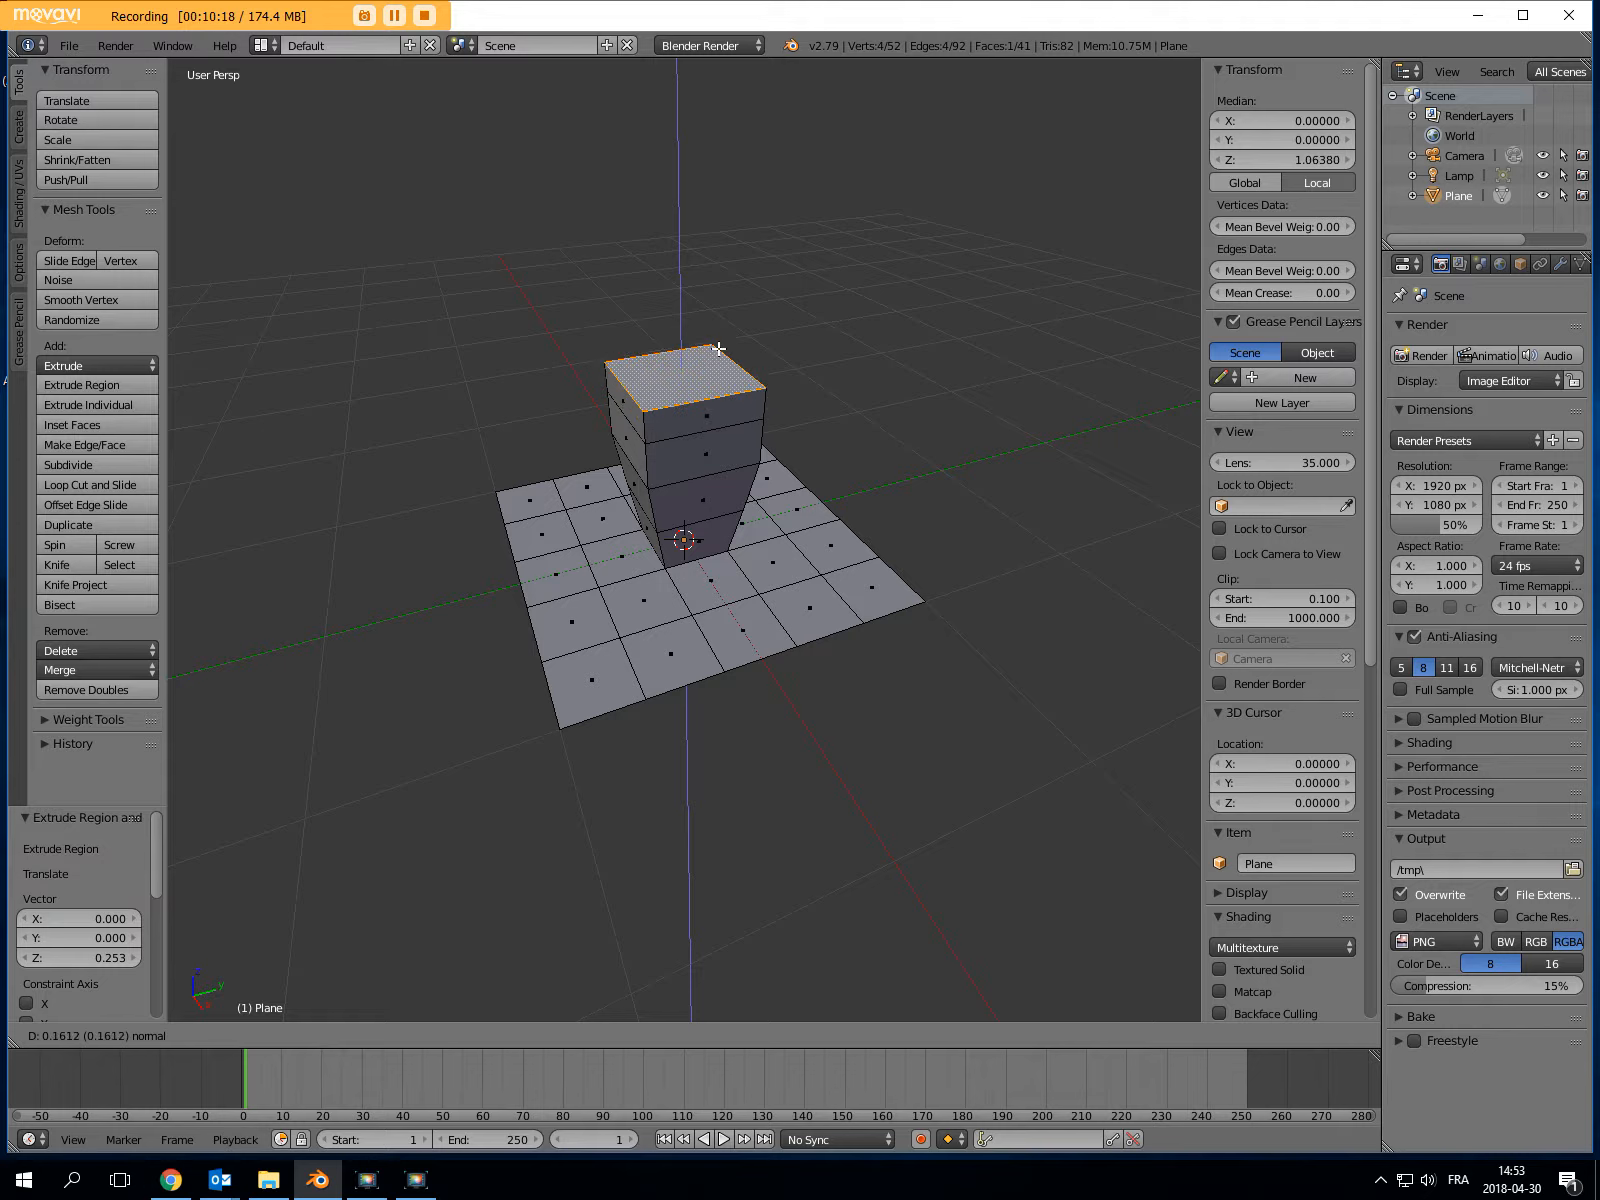
{"action": "left_click", "coordinate": [719, 340]}
{"action": "key", "text": "s"}
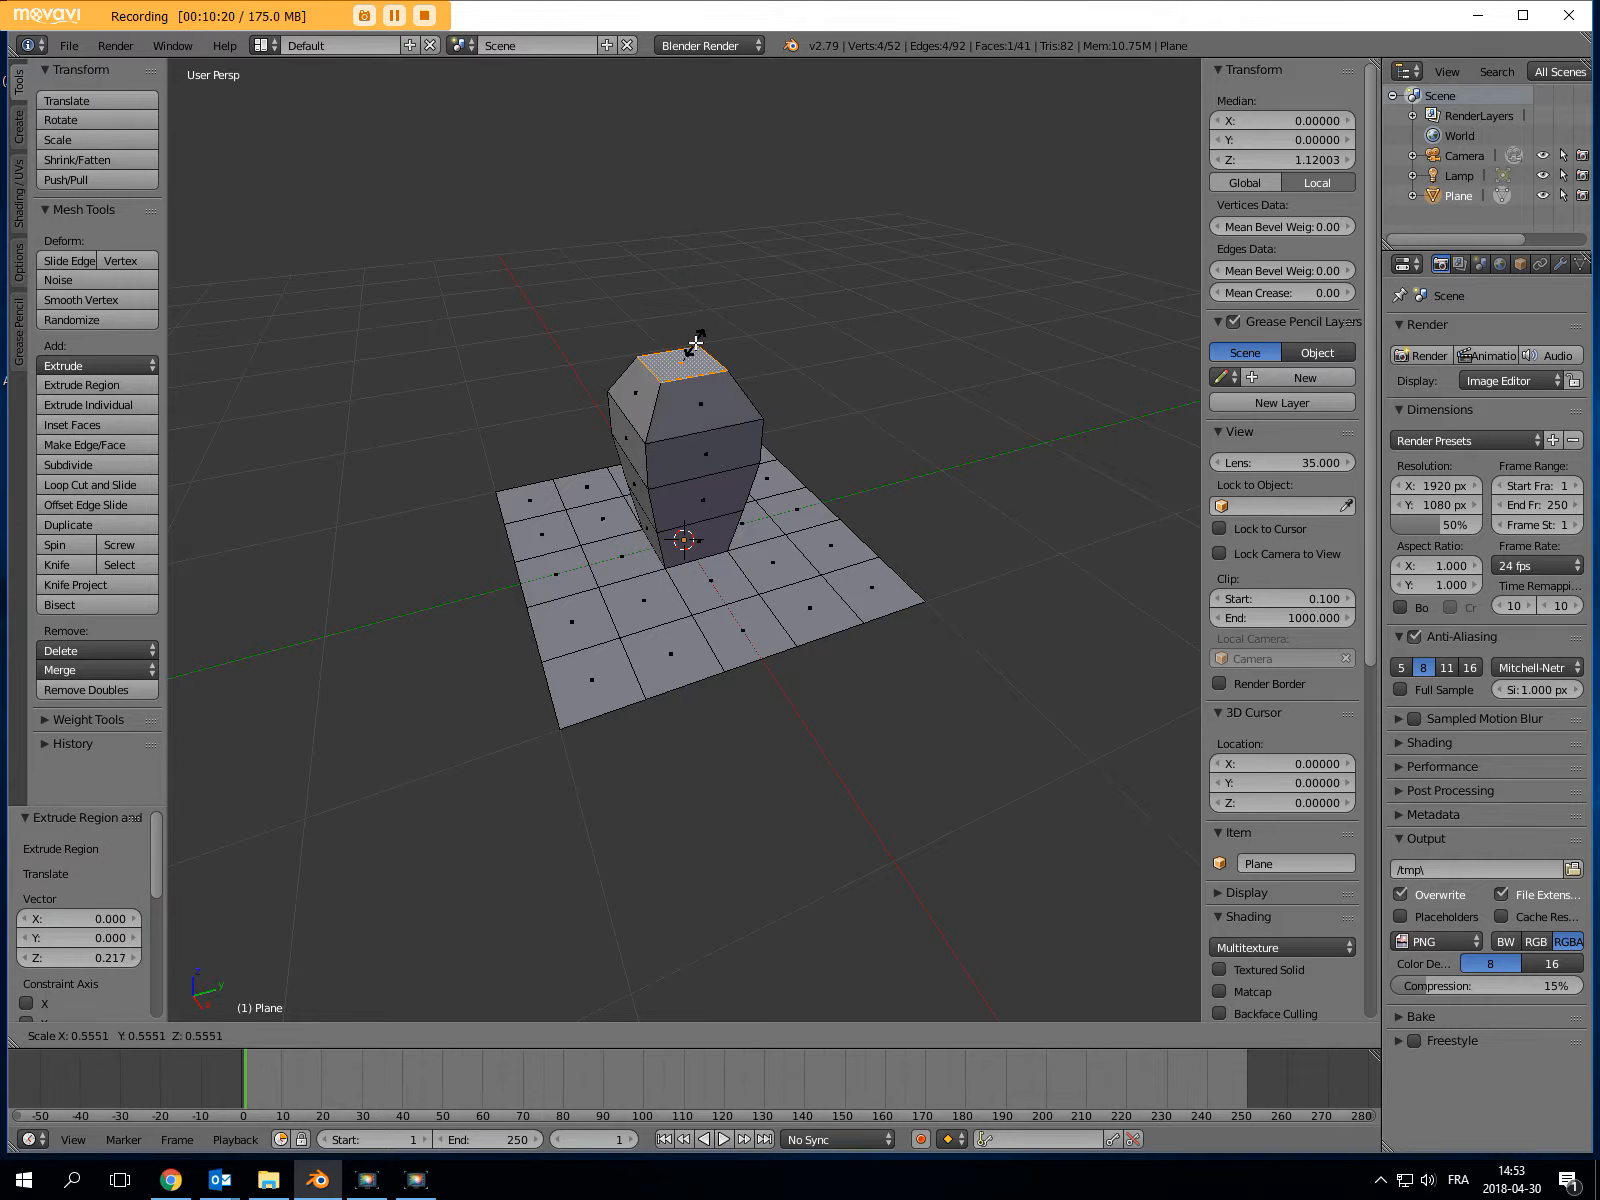
{"action": "left_click", "coordinate": [696, 341]}
Extrude the narrowed top face upward by about 0.084 and scale it by about 0.265 to form a blunt tip
{"action": "key", "text": "e"}
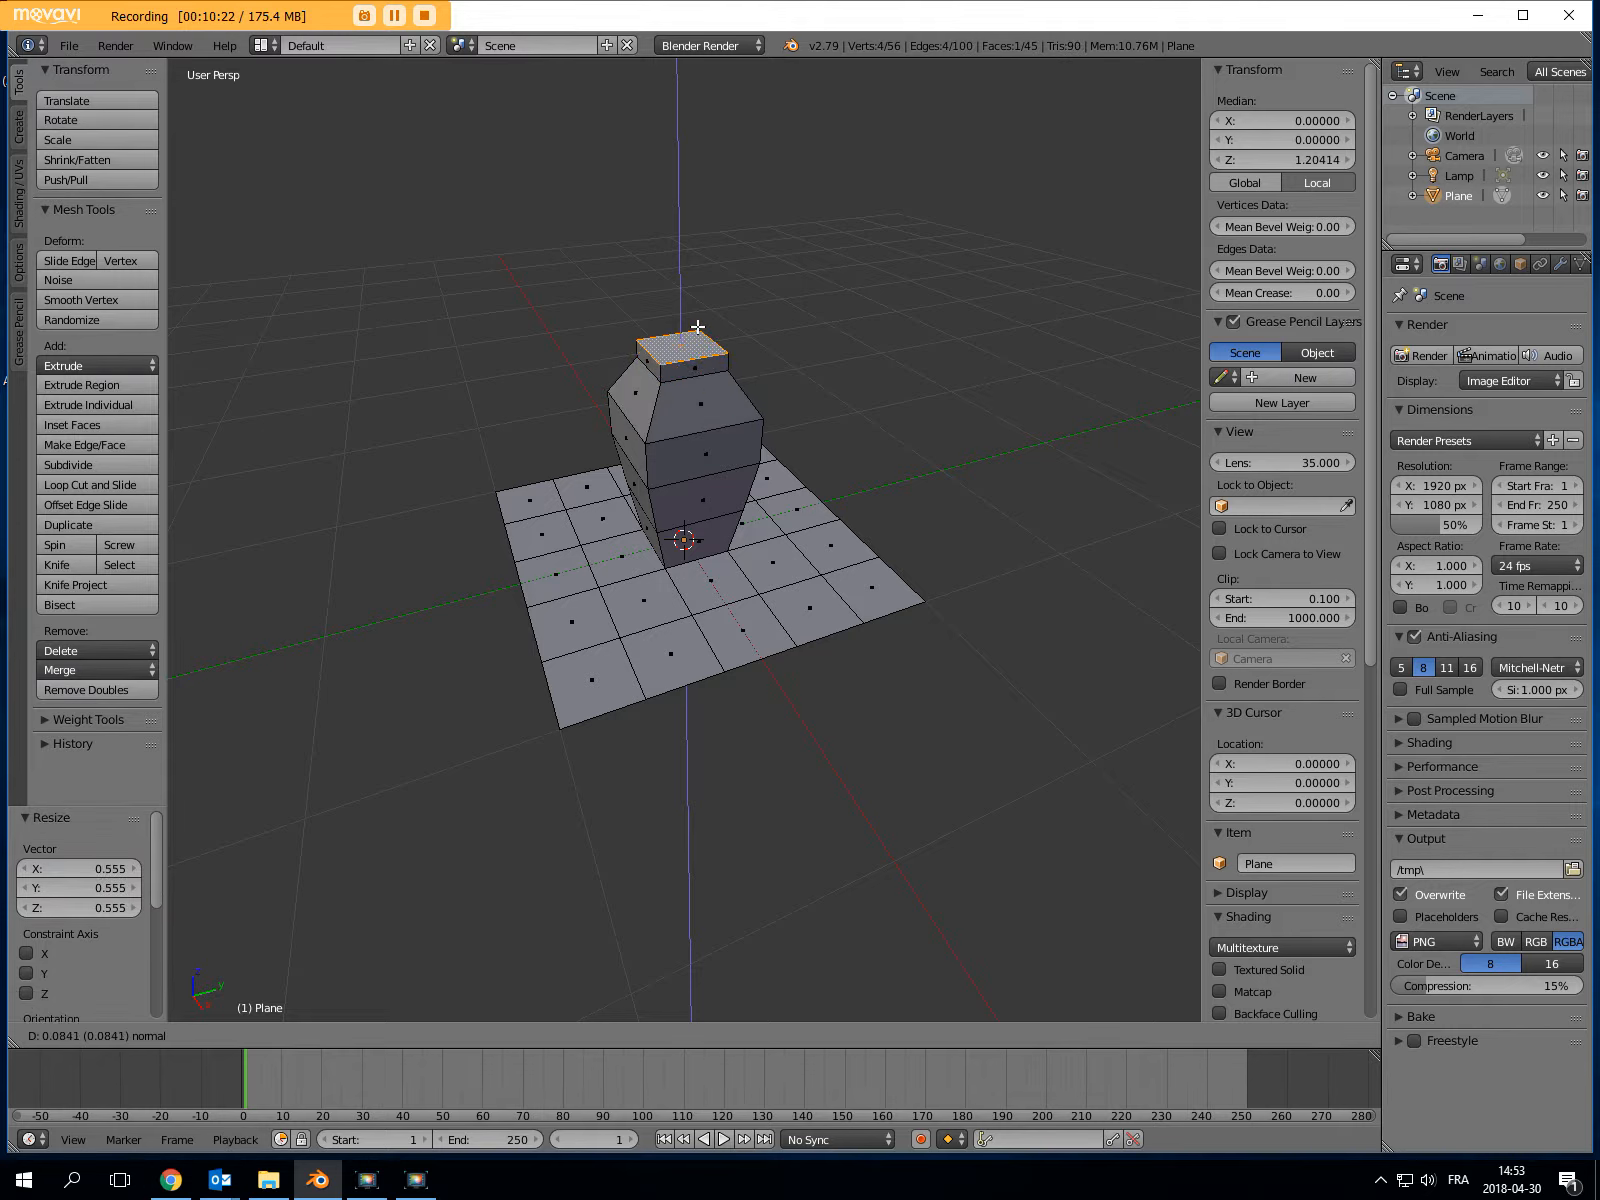
{"action": "left_click", "coordinate": [678, 335]}
{"action": "key", "text": "s"}
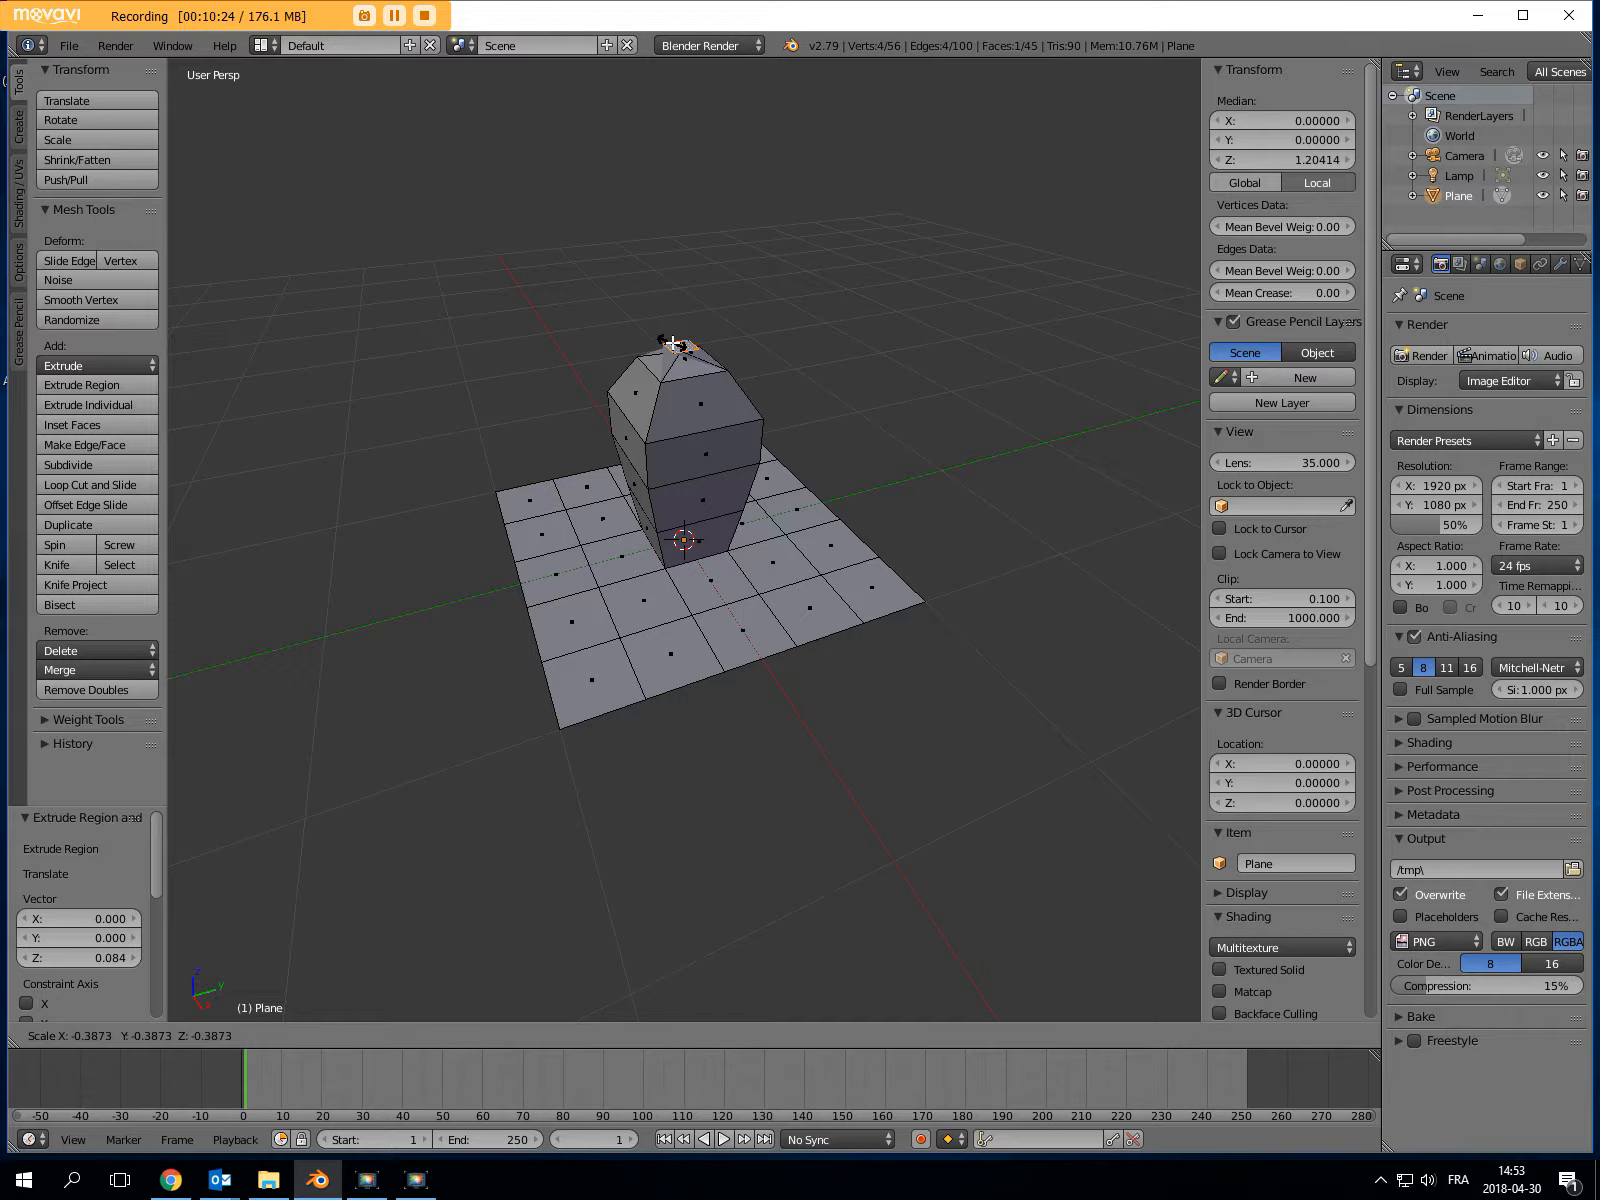
{"action": "left_click", "coordinate": [687, 342]}
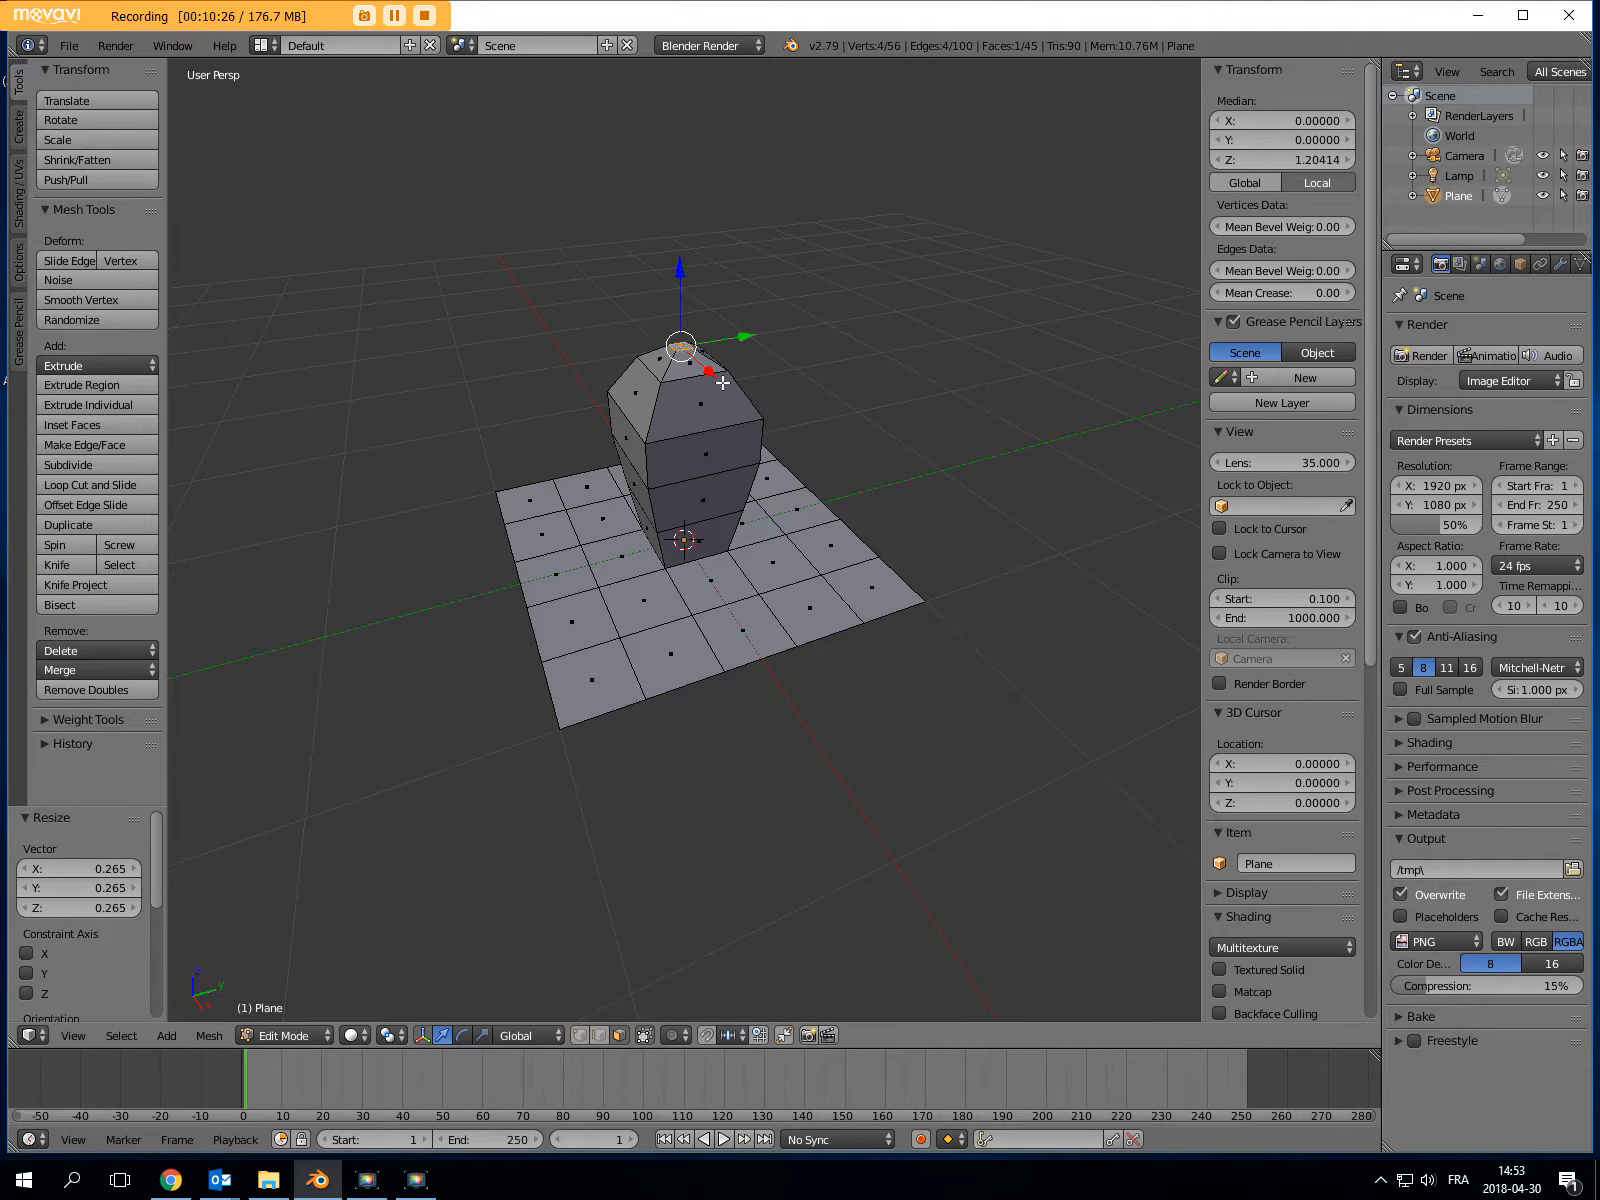
Select the five faces along the plane's positive Y edge and extrude them upward as one region by about 0.488
{"action": "middle_click_drag", "start_coordinate": [836, 471], "coordinate": [735, 495]}
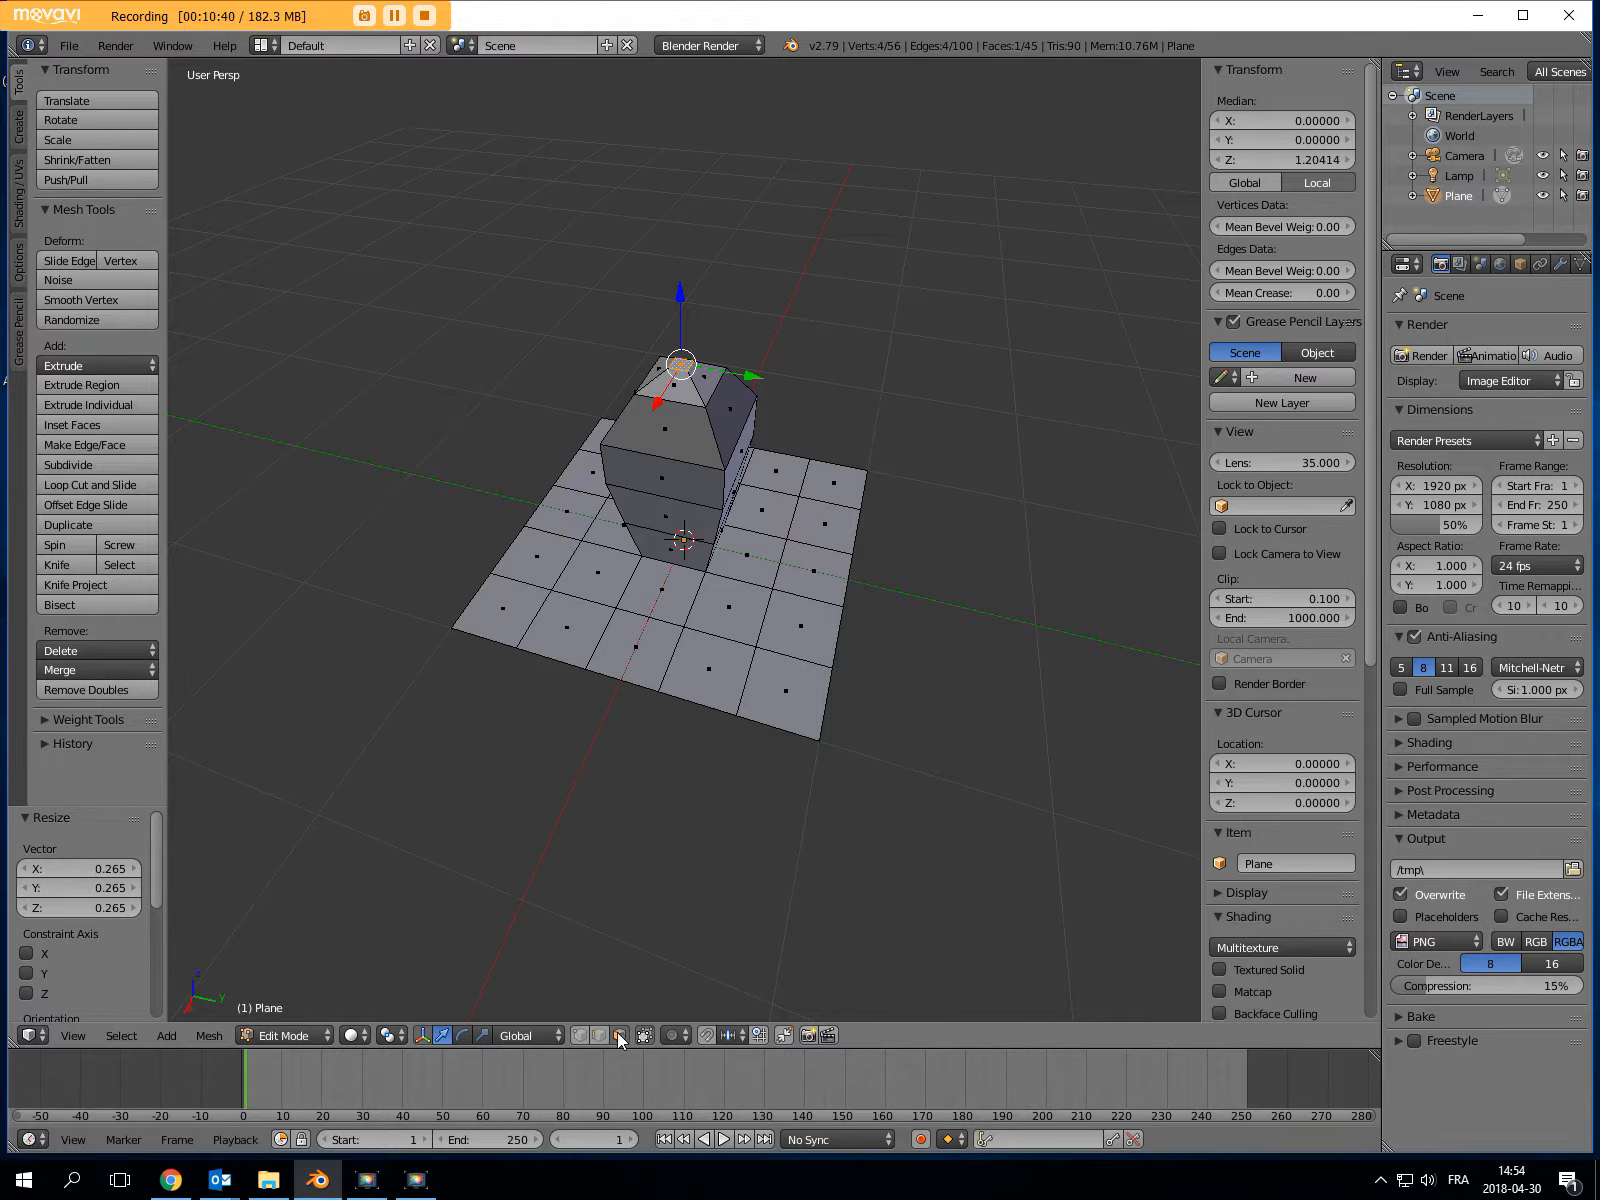
{"action": "right_click", "coordinate": [808, 692]}
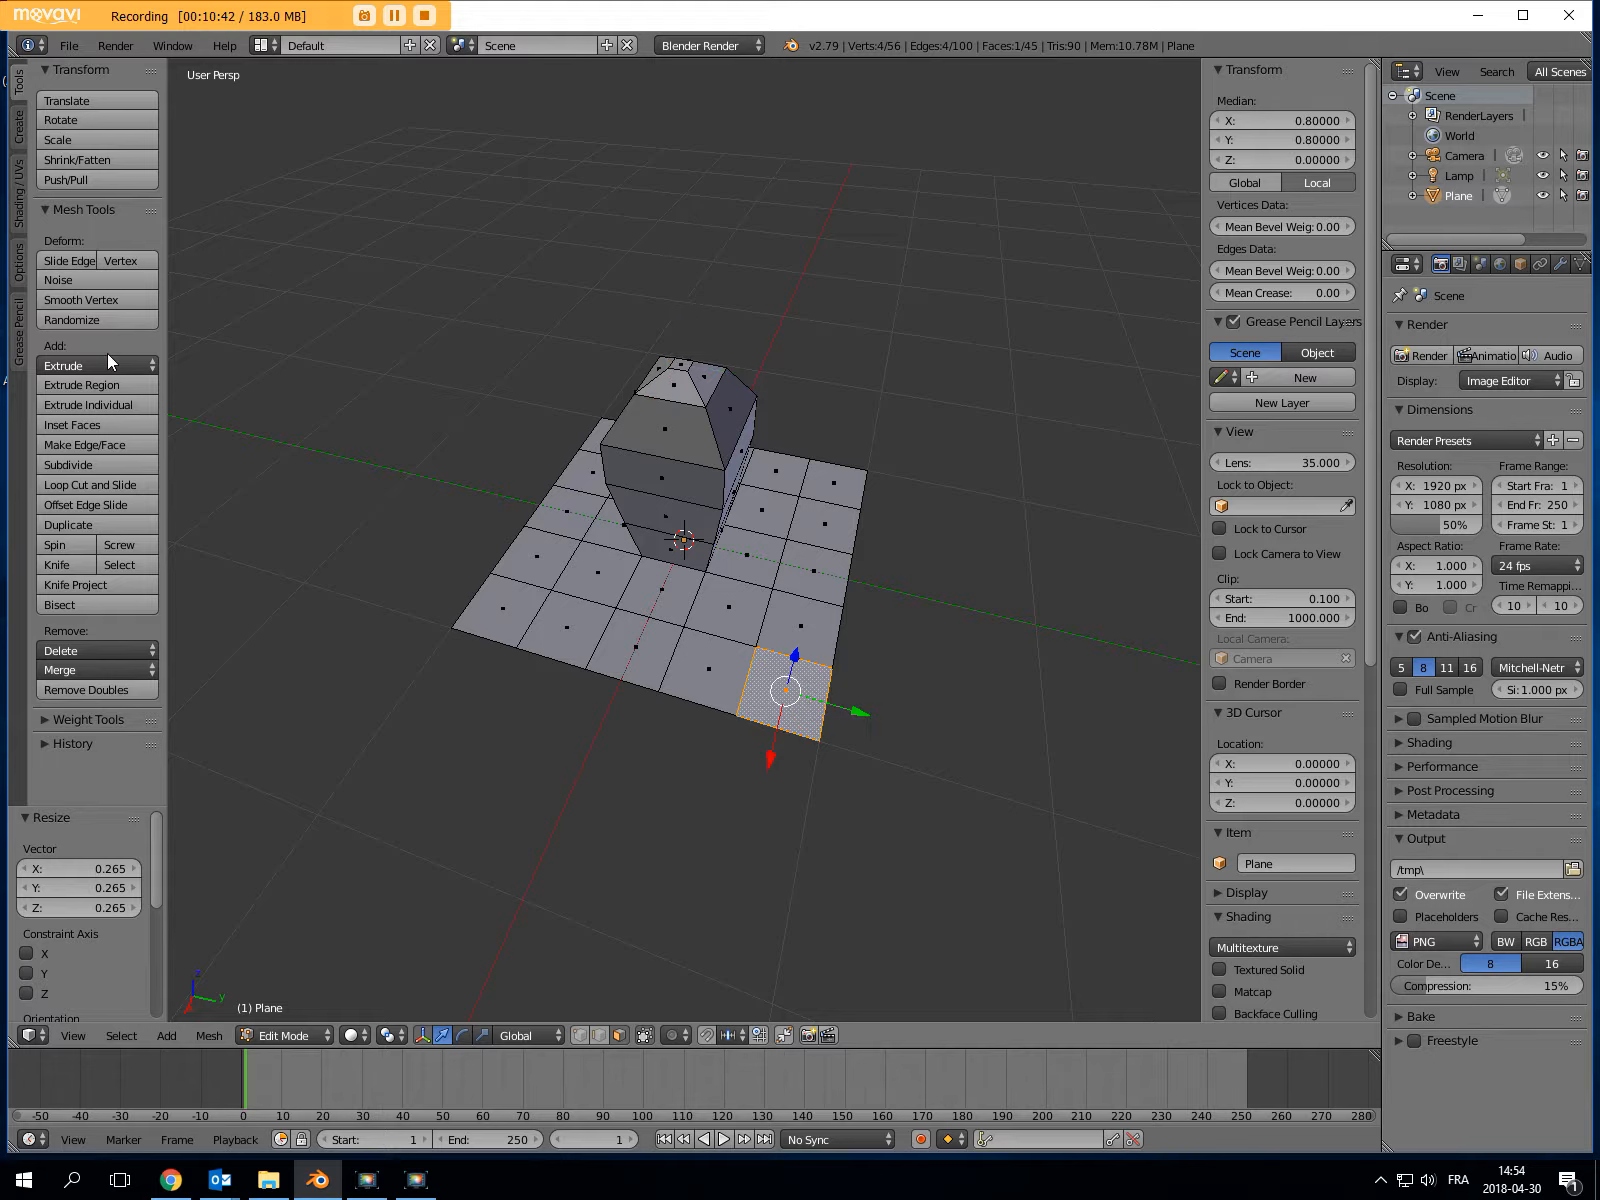
{"action": "right_click", "coordinate": [822, 624], "text": "shift"}
{"action": "right_click", "coordinate": [816, 571], "text": "shift"}
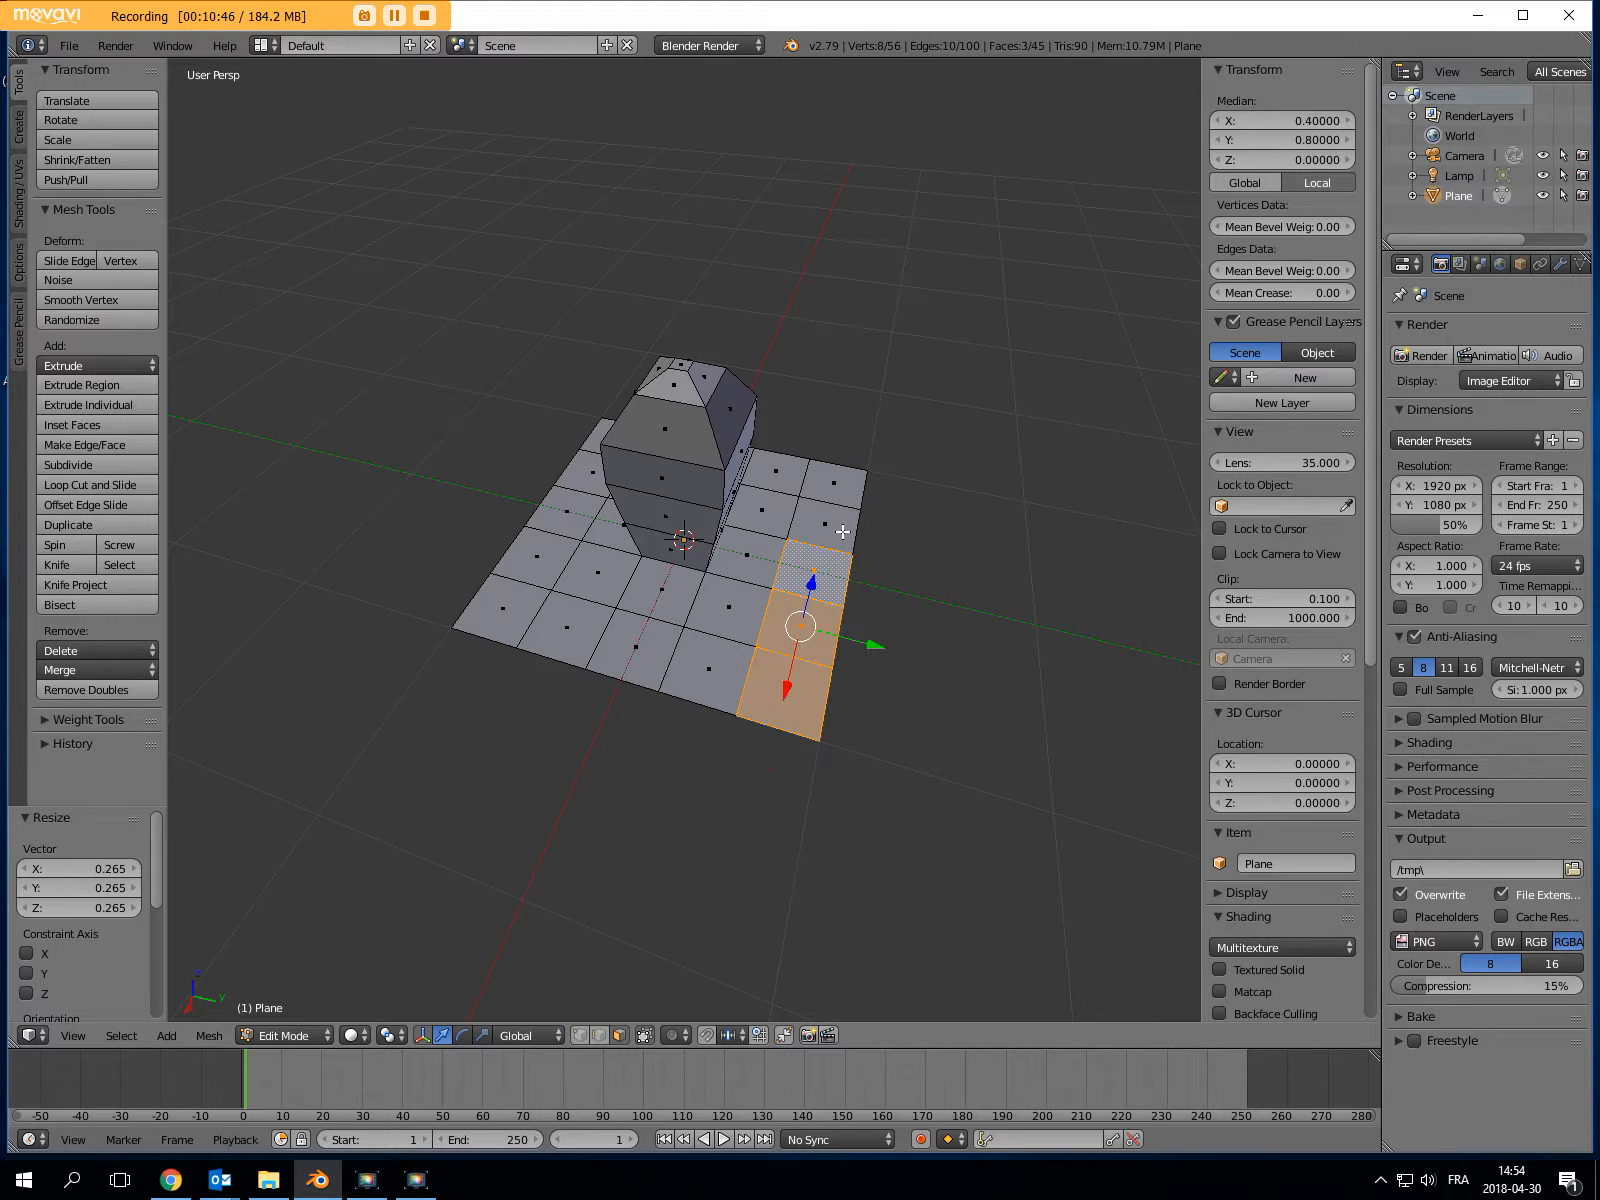
{"action": "right_click", "coordinate": [827, 522], "text": "shift"}
{"action": "right_click", "coordinate": [836, 483], "text": "shift"}
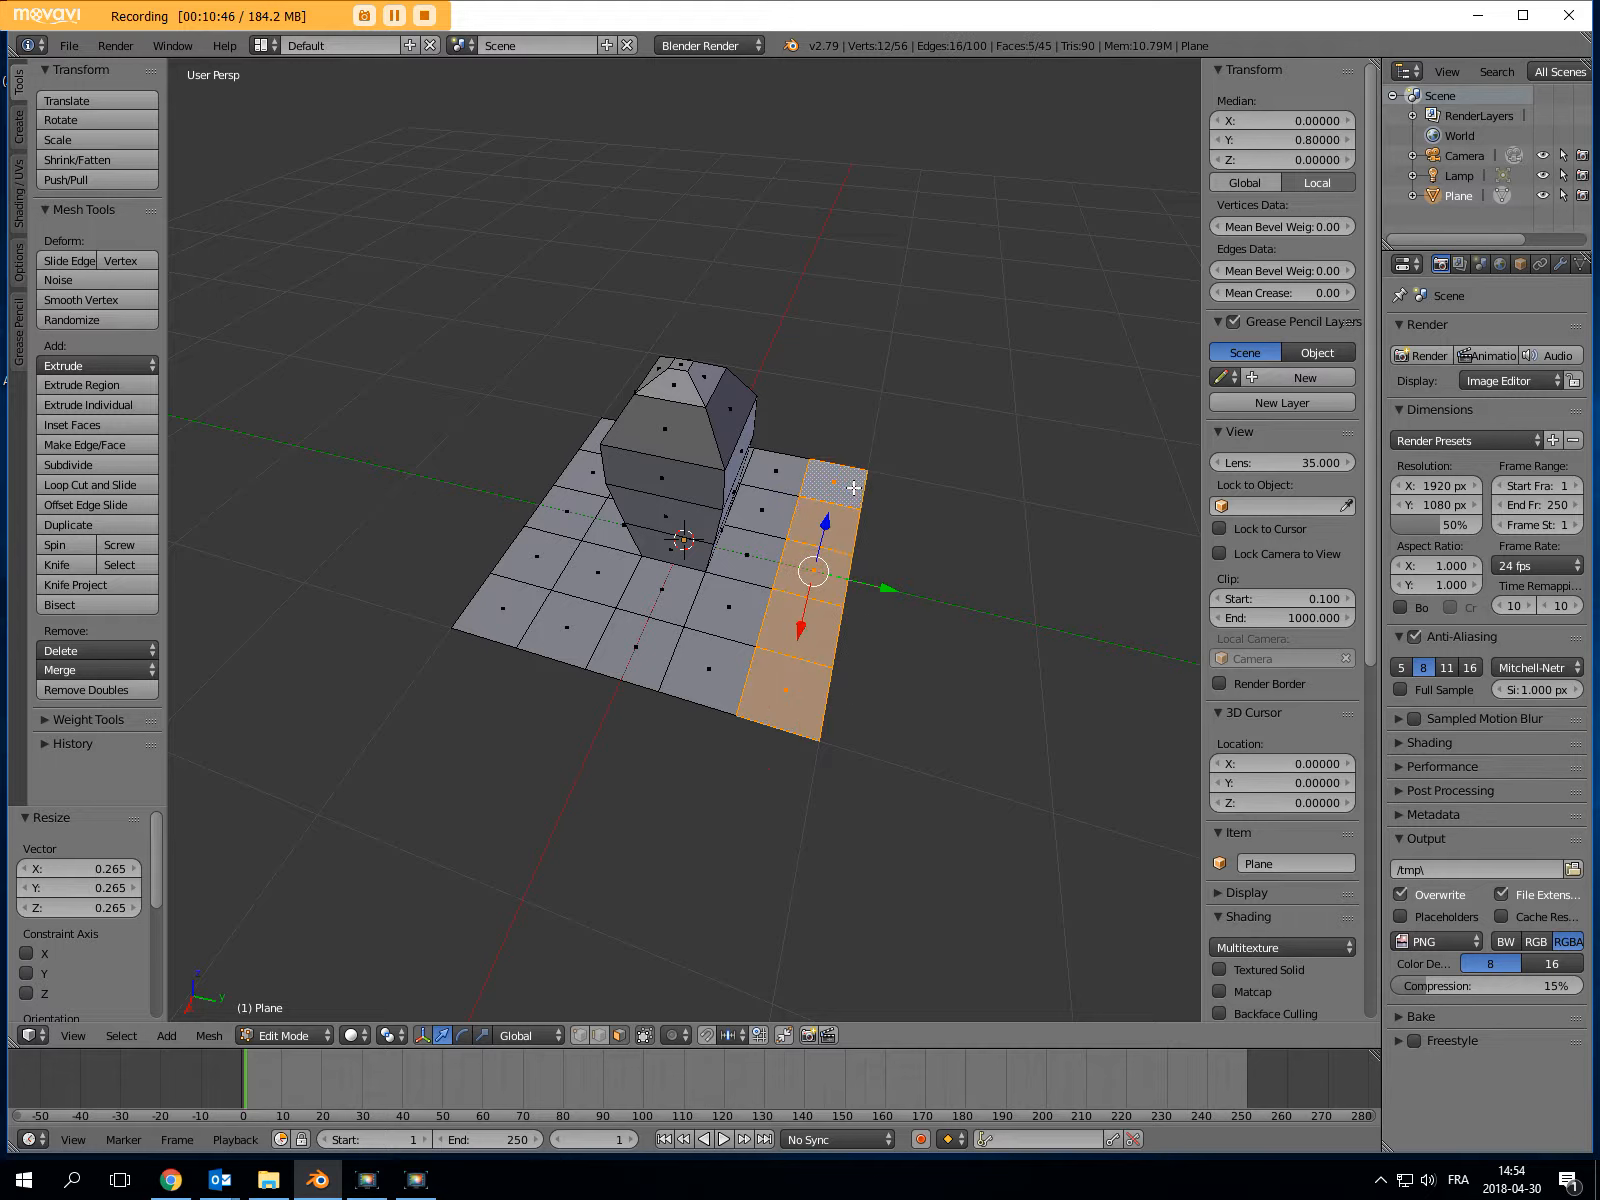
{"action": "left_click", "coordinate": [98, 385]}
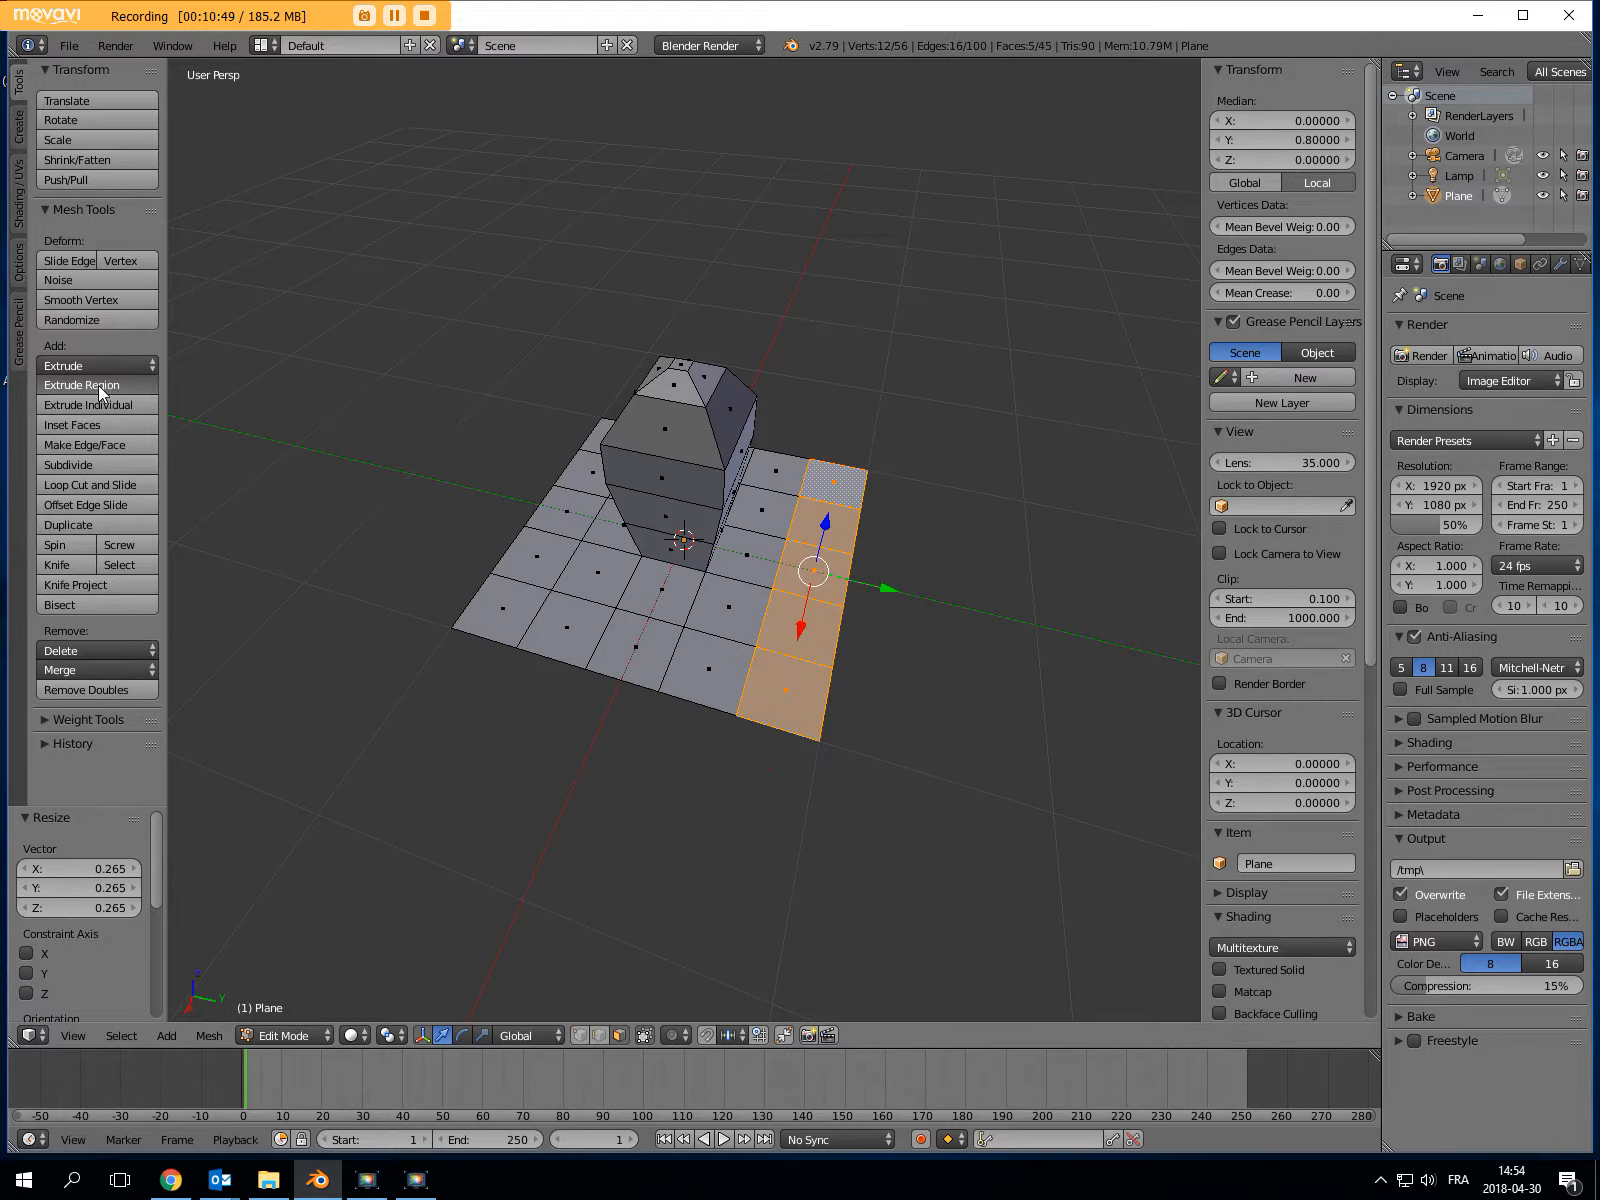
{"action": "left_click", "coordinate": [843, 494]}
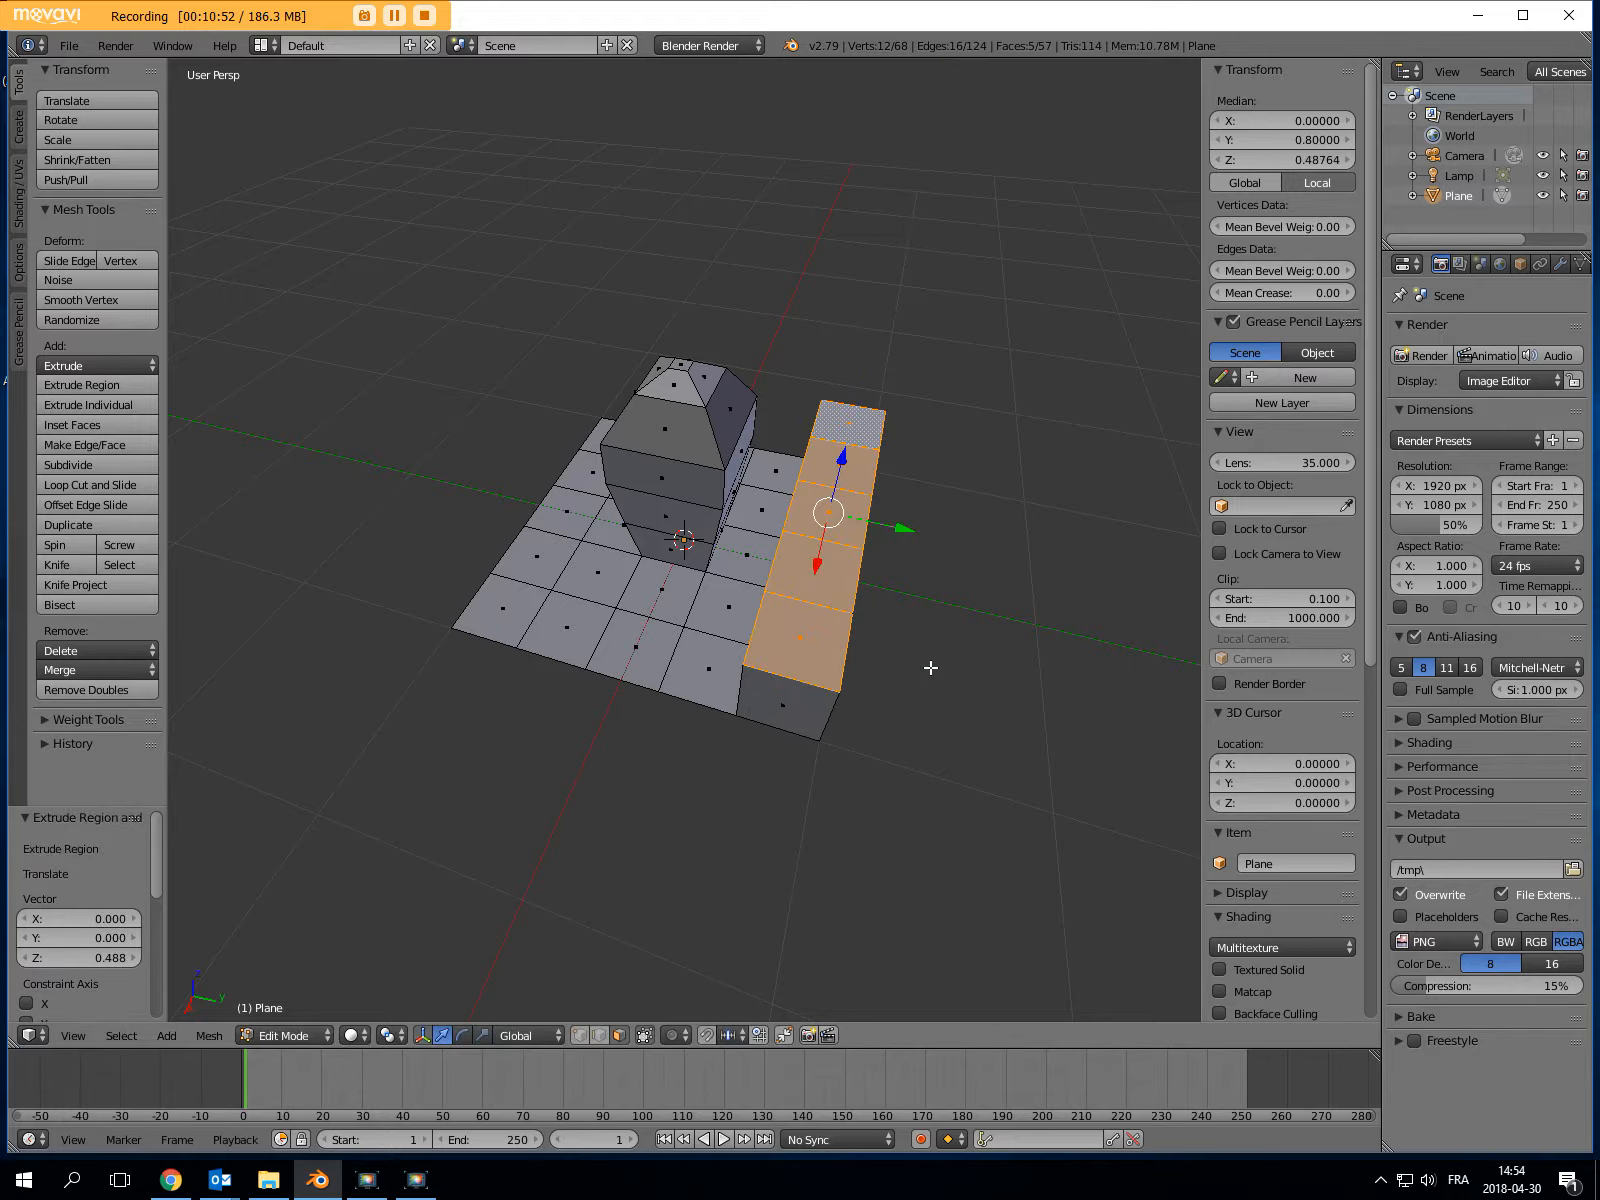
Try to move the raised strip's end face at the positive X side on its own
{"action": "right_click", "coordinate": [812, 667]}
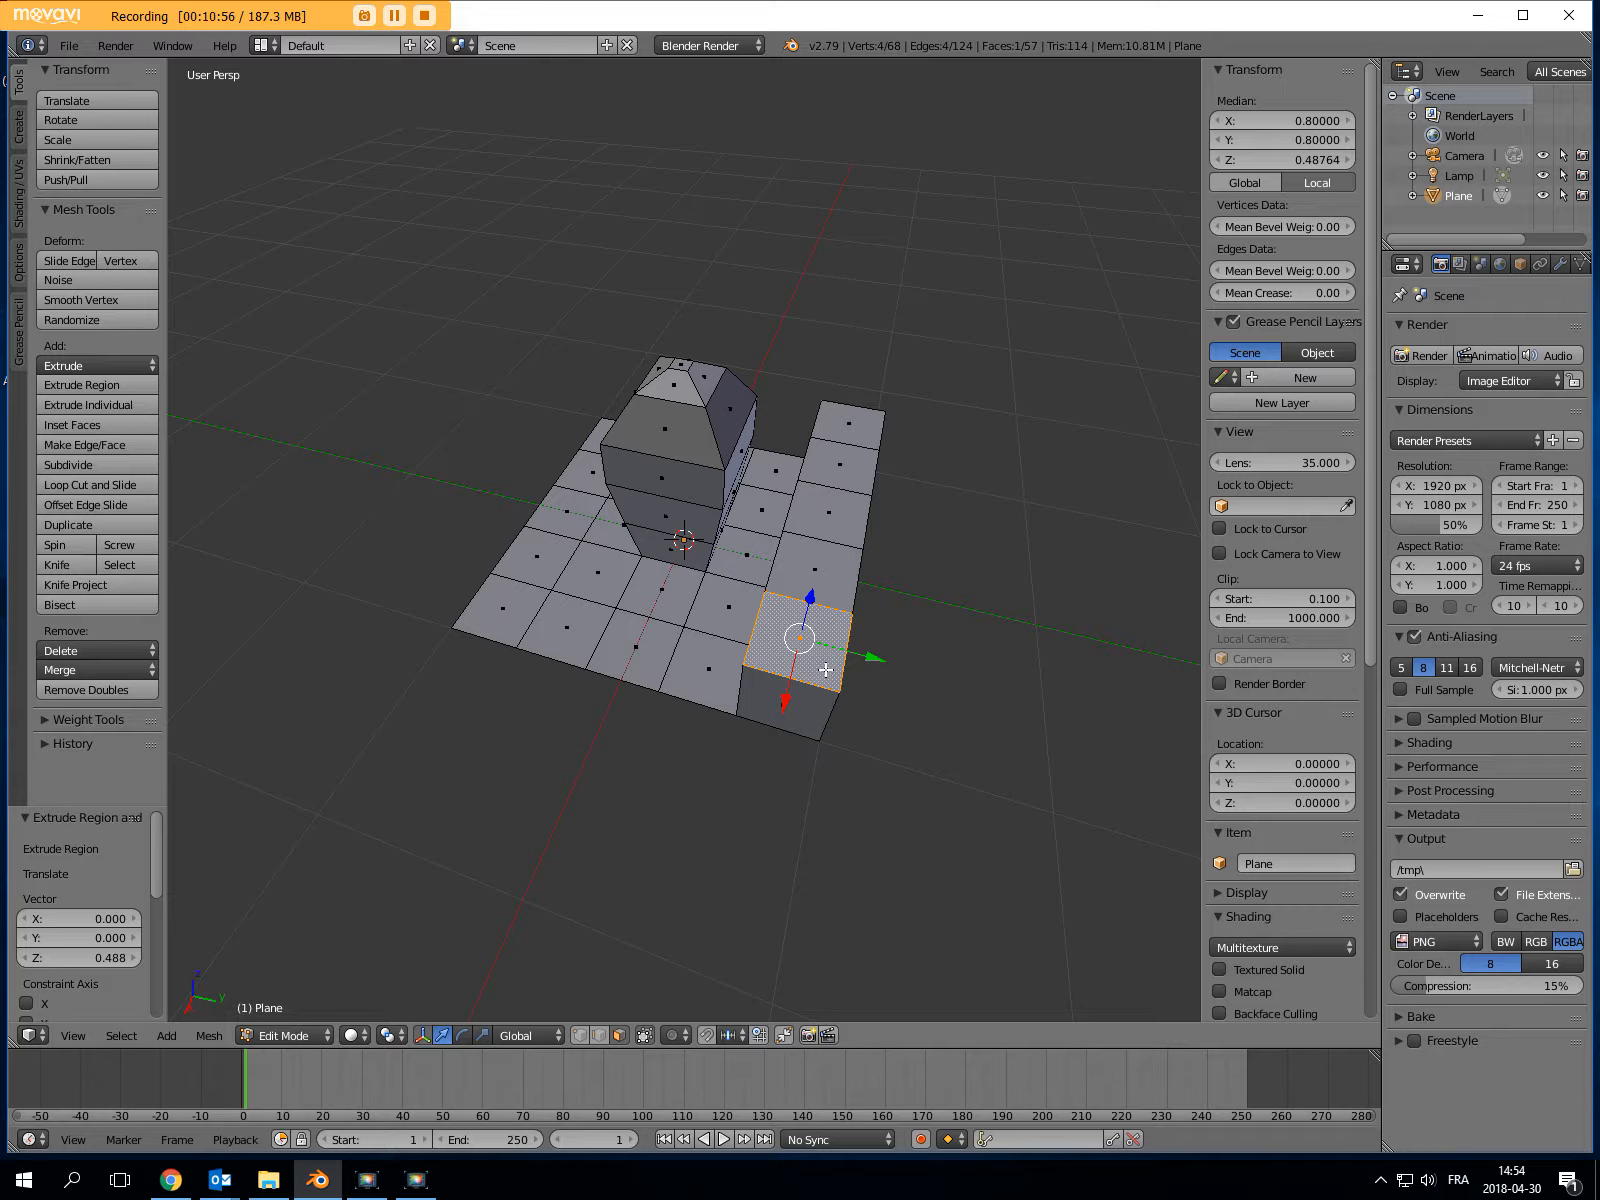
{"action": "key", "text": "g"}
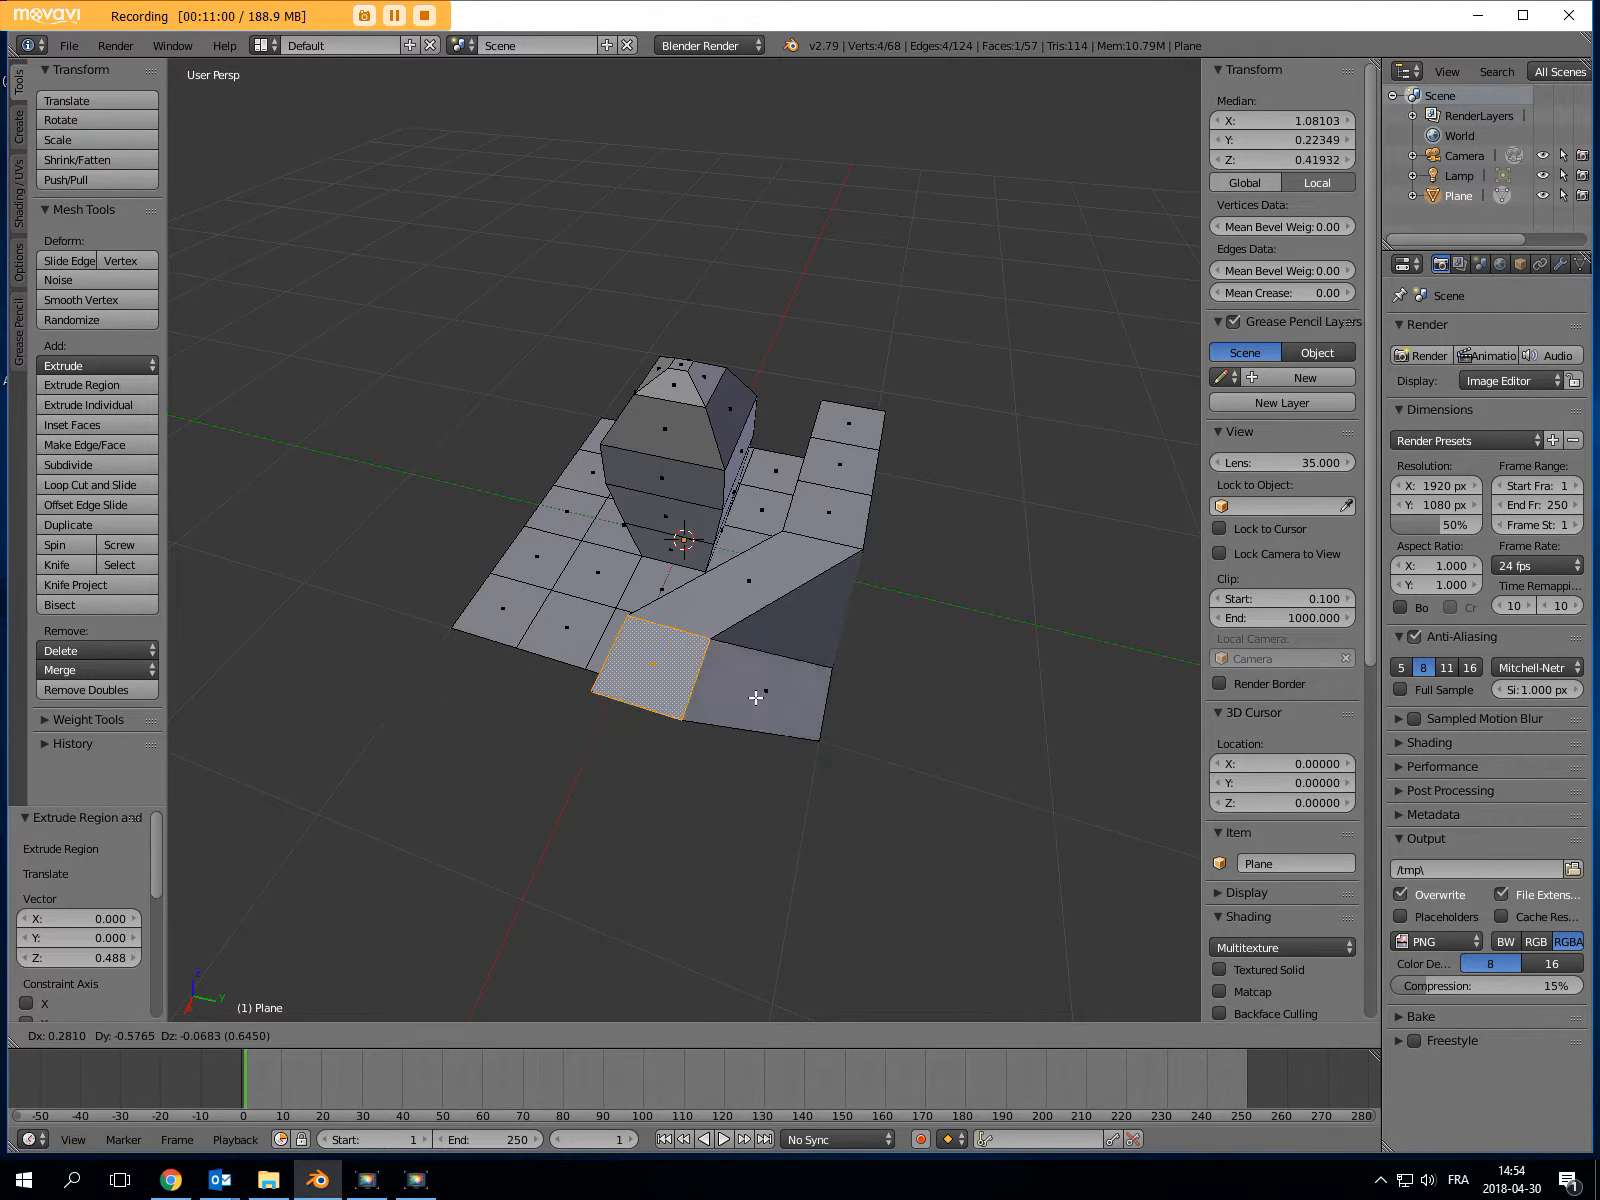
{"action": "key", "text": "Escape"}
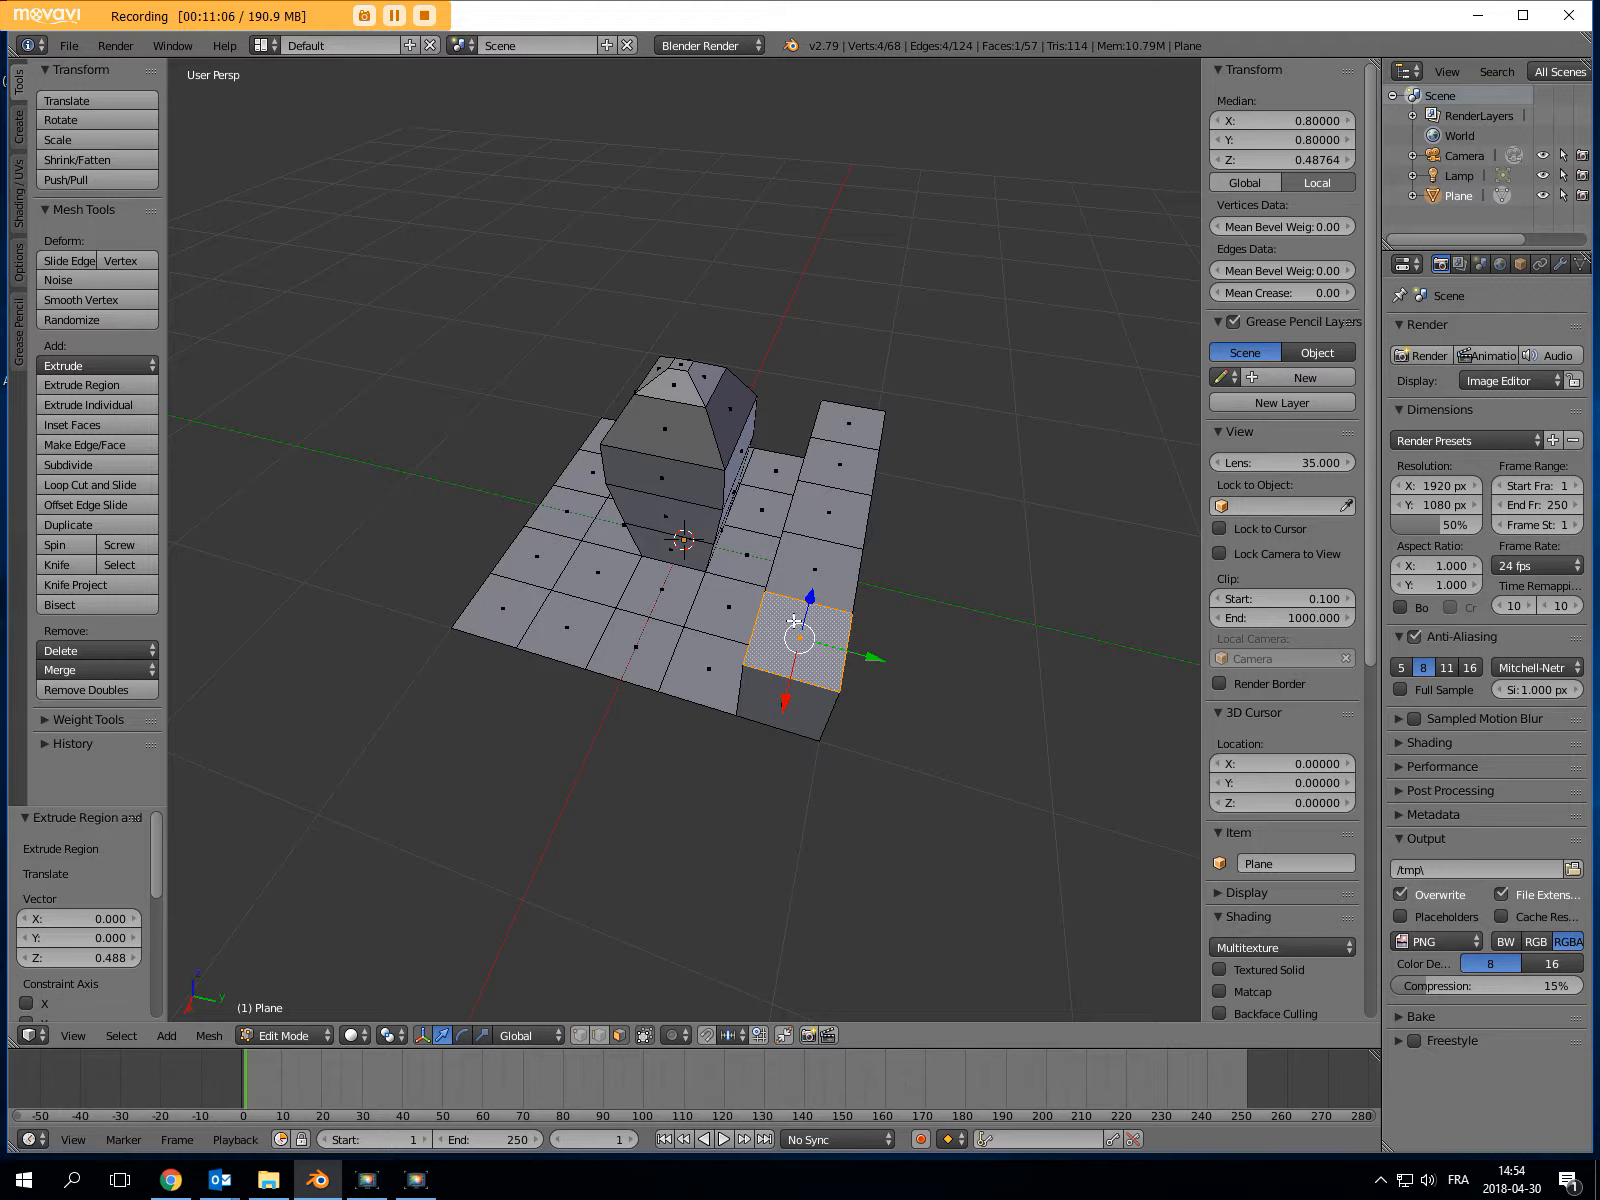
Undo the region extrusion of the five edge faces and extrude them as individual faces by about 0.691
{"action": "key", "text": "ctrl+z"}
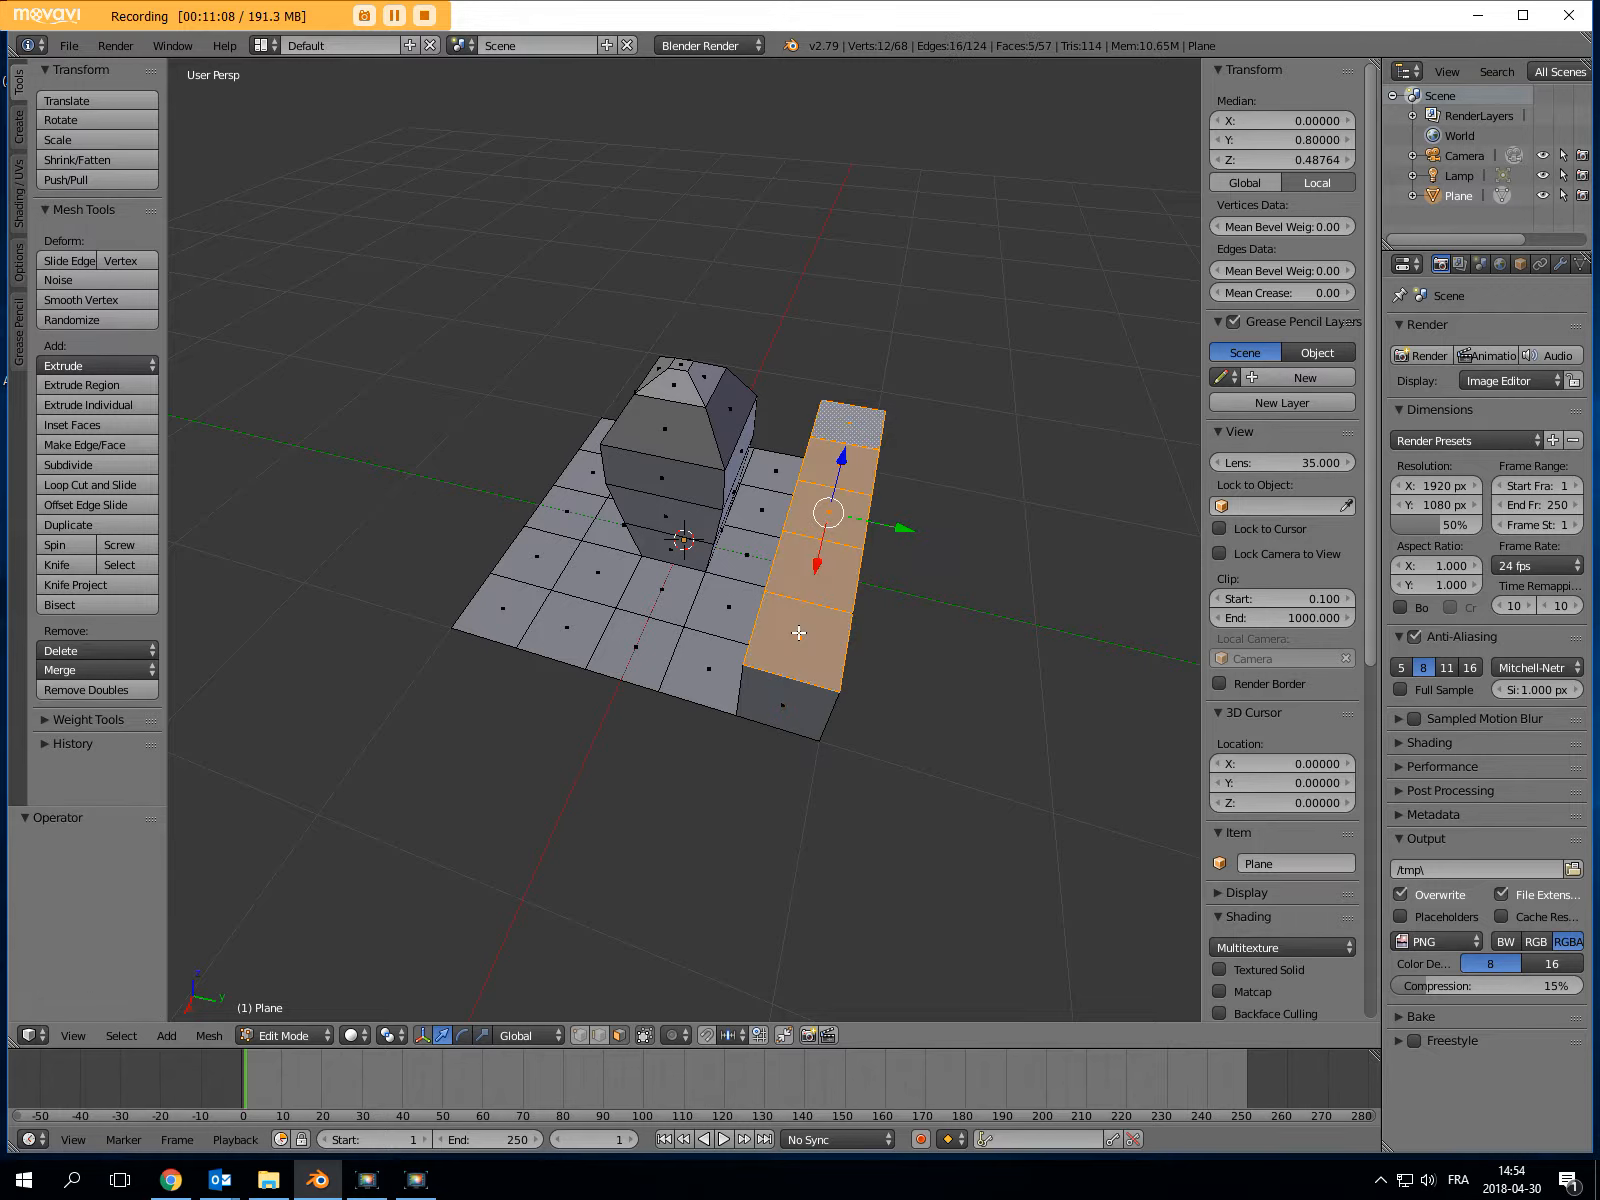
{"action": "key", "text": "ctrl+z"}
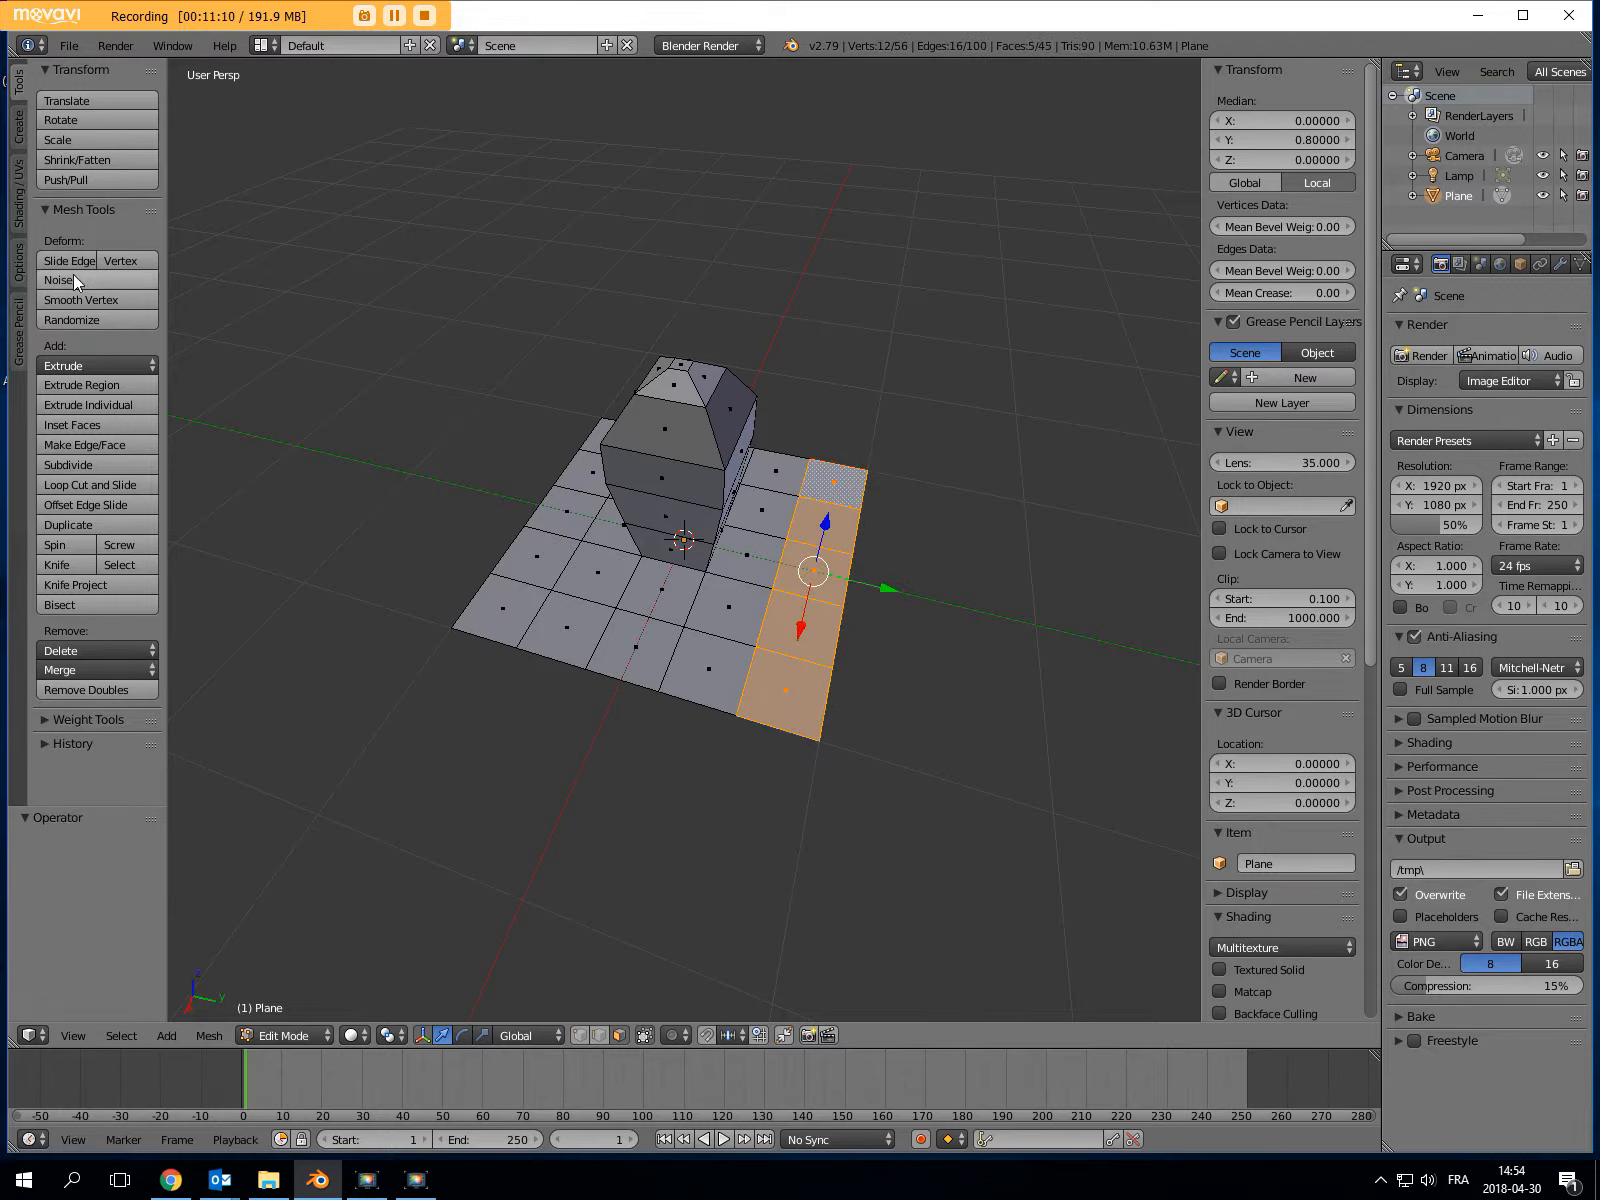
{"action": "left_click", "coordinate": [100, 404]}
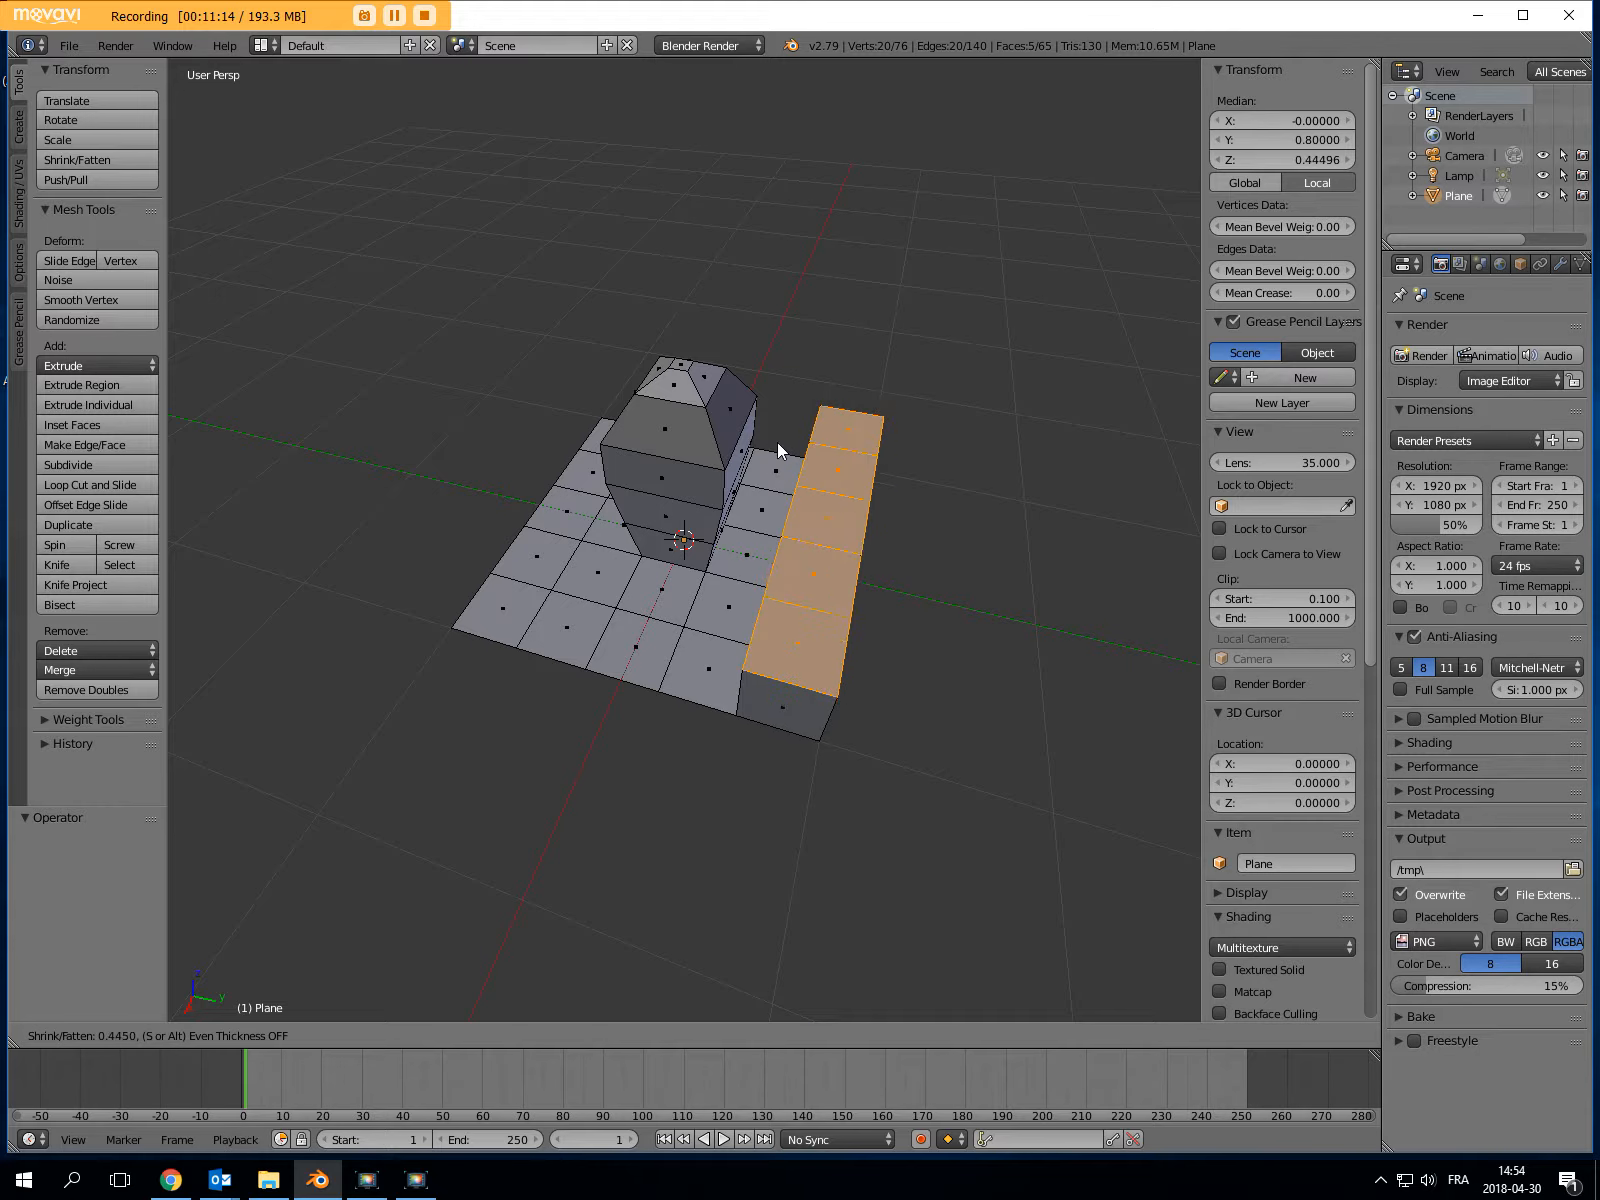
{"action": "left_click", "coordinate": [785, 470]}
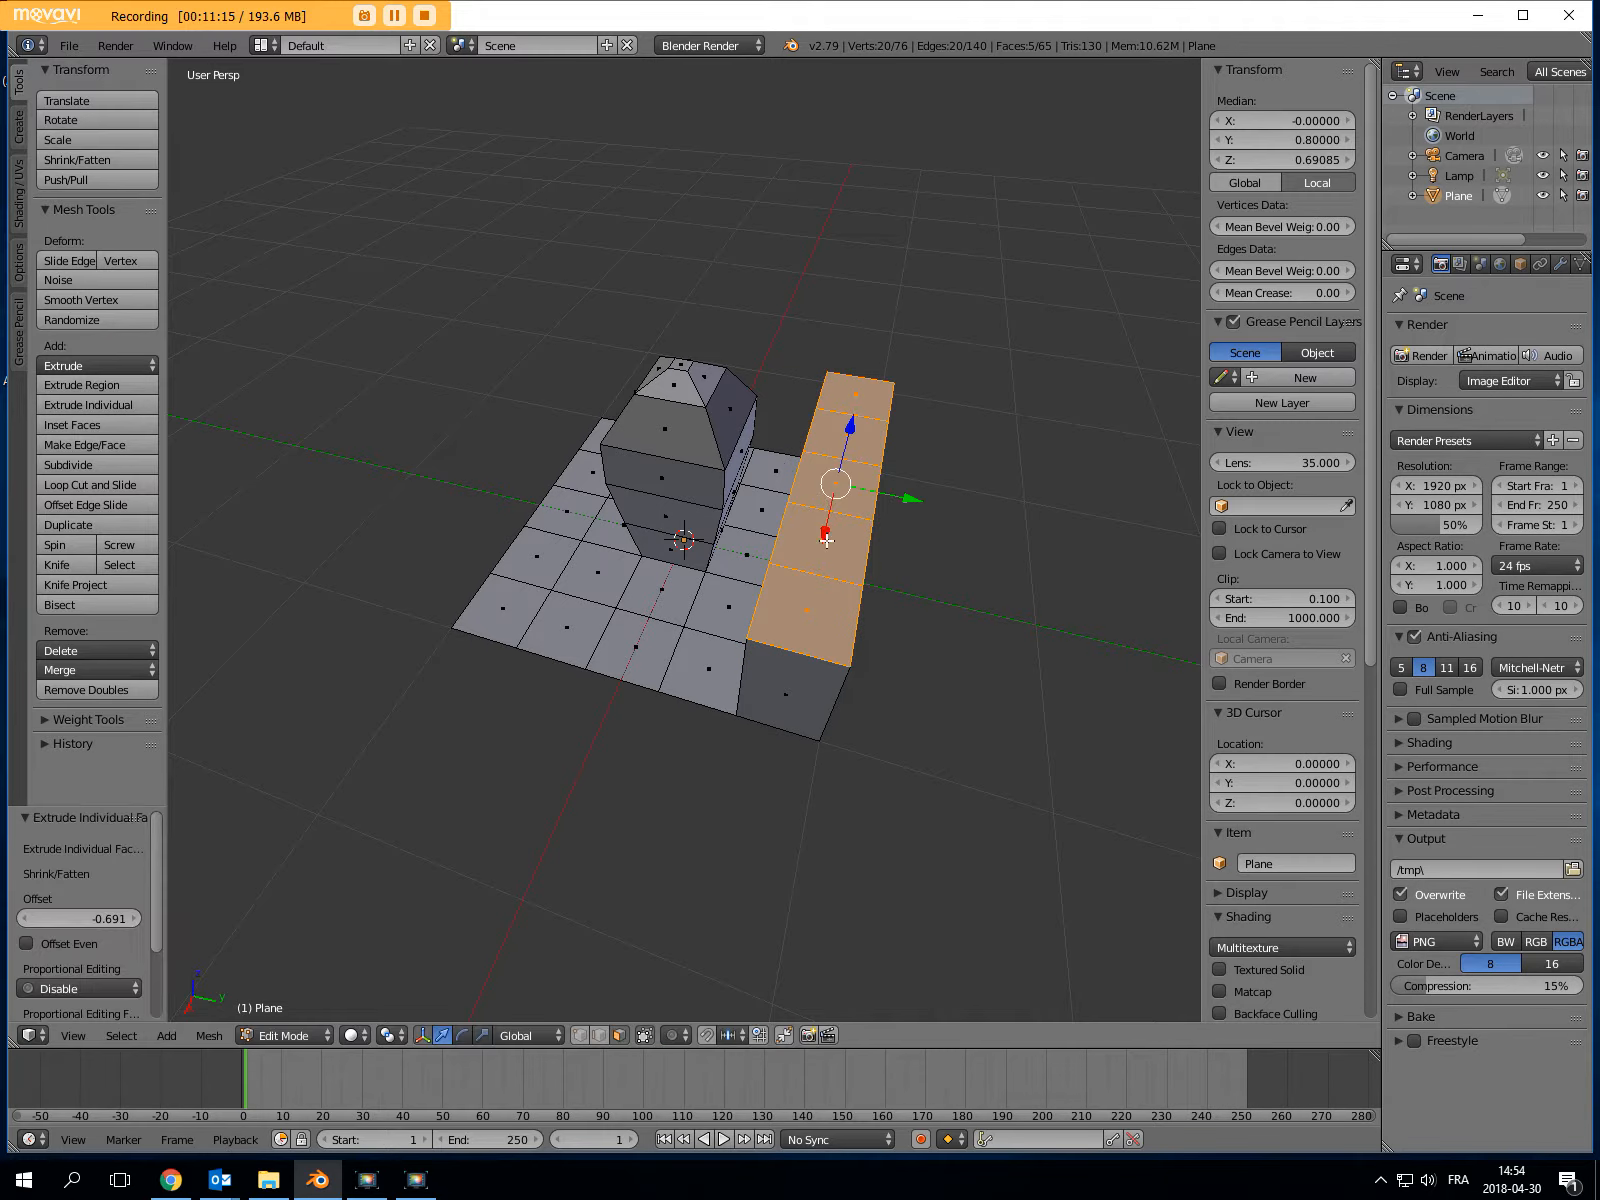
Try to move only the positive X end face of the individually extruded strip
{"action": "left_click", "coordinate": [815, 620]}
{"action": "key", "text": "e"}
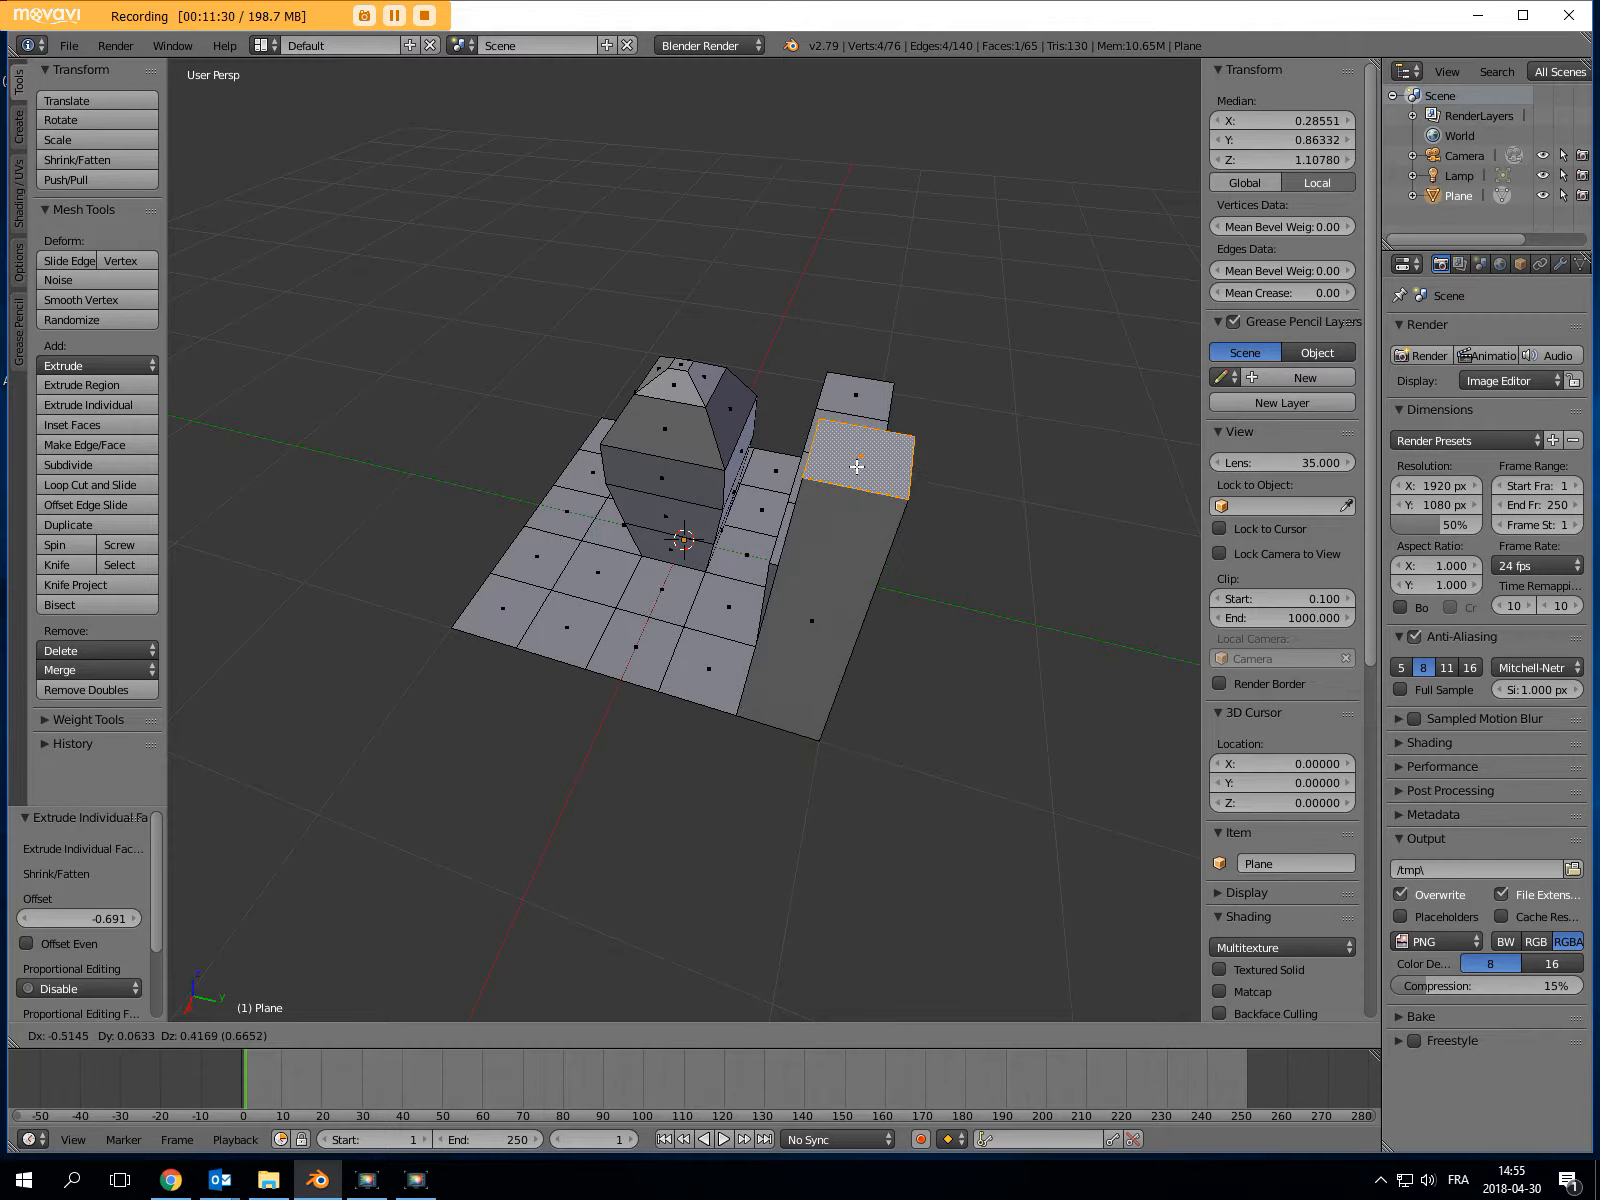
{"action": "left_click", "coordinate": [827, 604]}
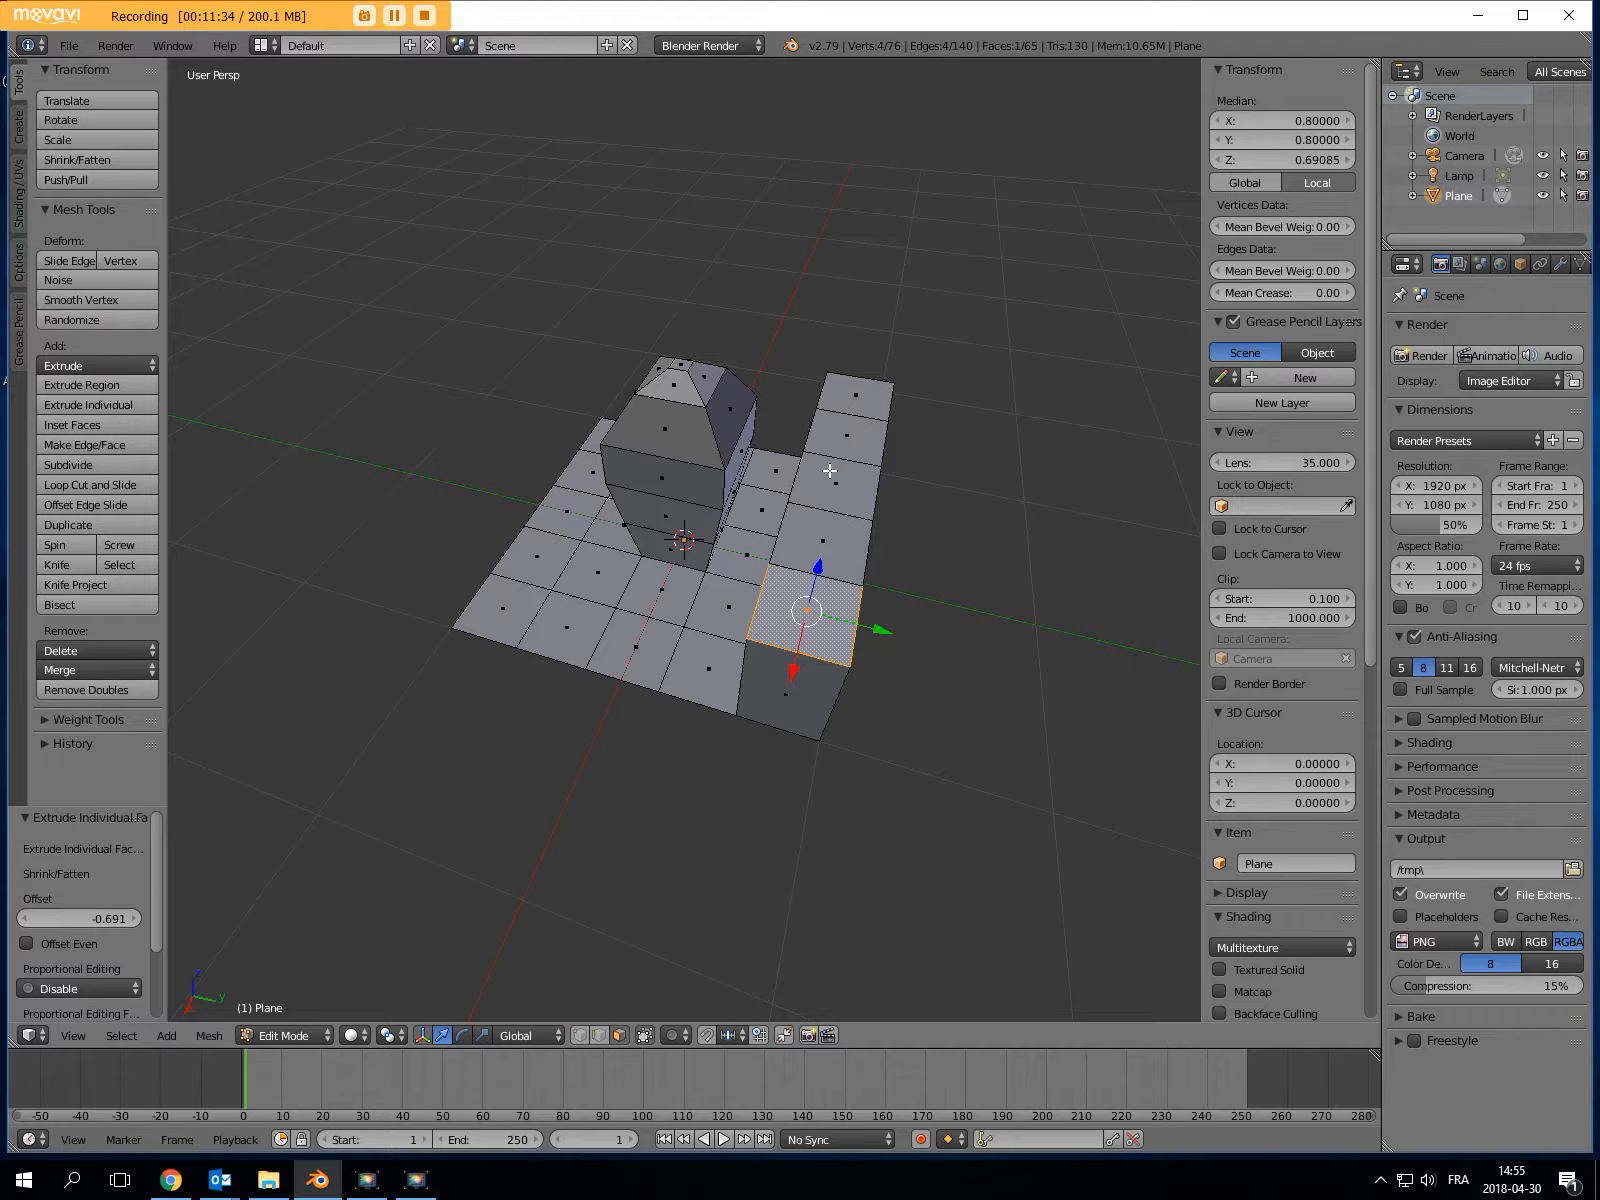
Select all five top faces of the extruded strip and try to scale them together to about 0.81
{"action": "right_click", "coordinate": [845, 549], "text": "shift"}
{"action": "right_click", "coordinate": [853, 482], "text": "shift"}
{"action": "right_click", "coordinate": [870, 450], "text": "shift"}
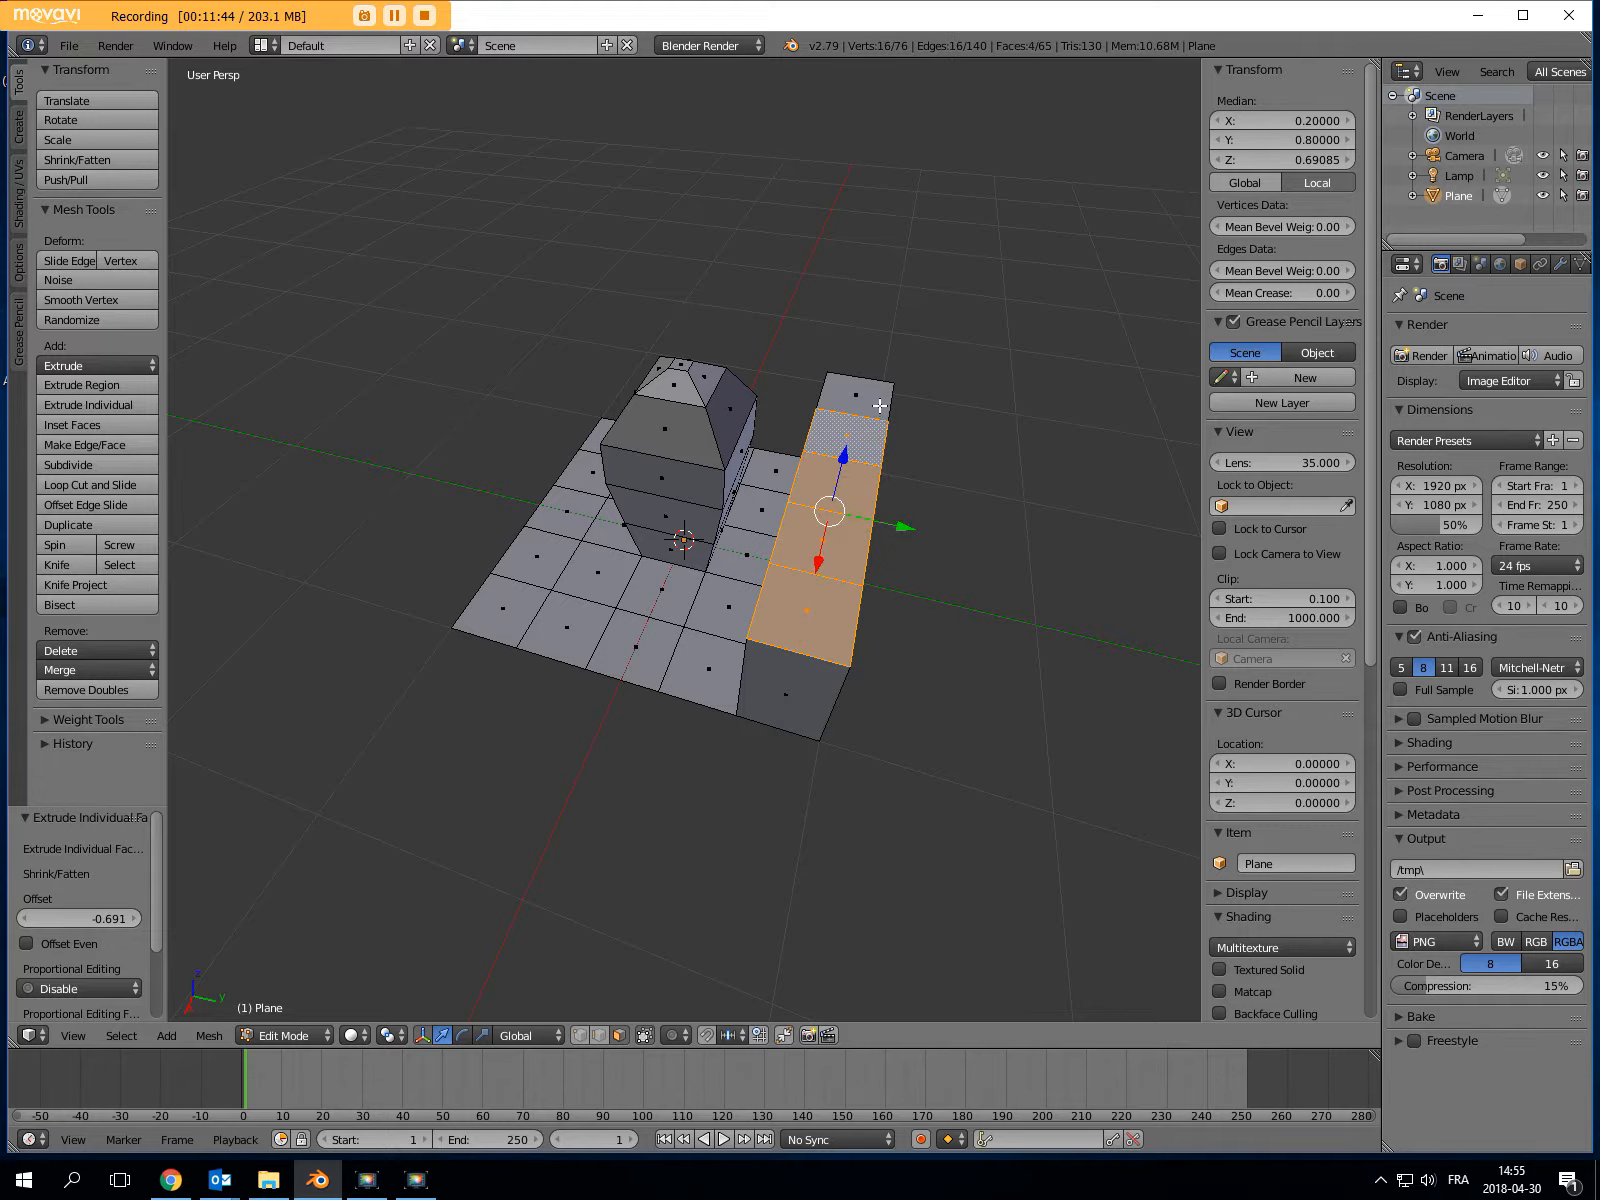
{"action": "right_click", "coordinate": [880, 410], "text": "shift"}
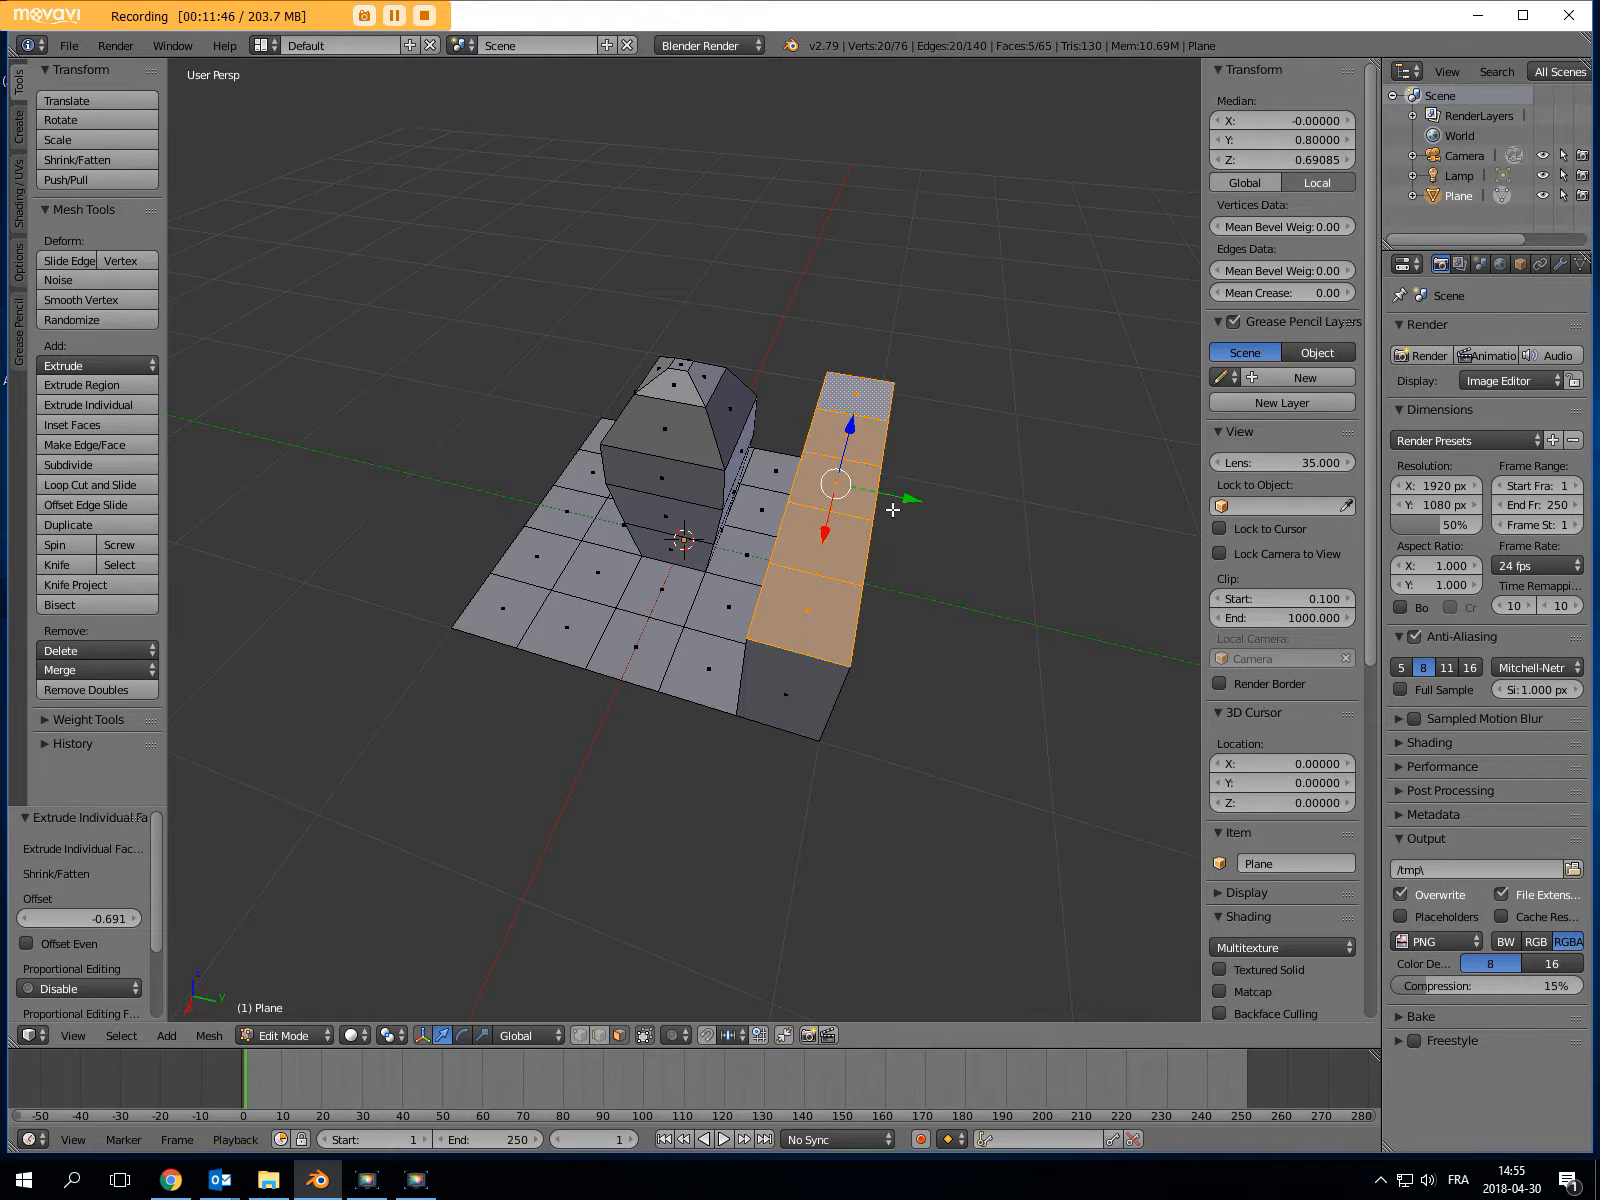
{"action": "key", "text": "s"}
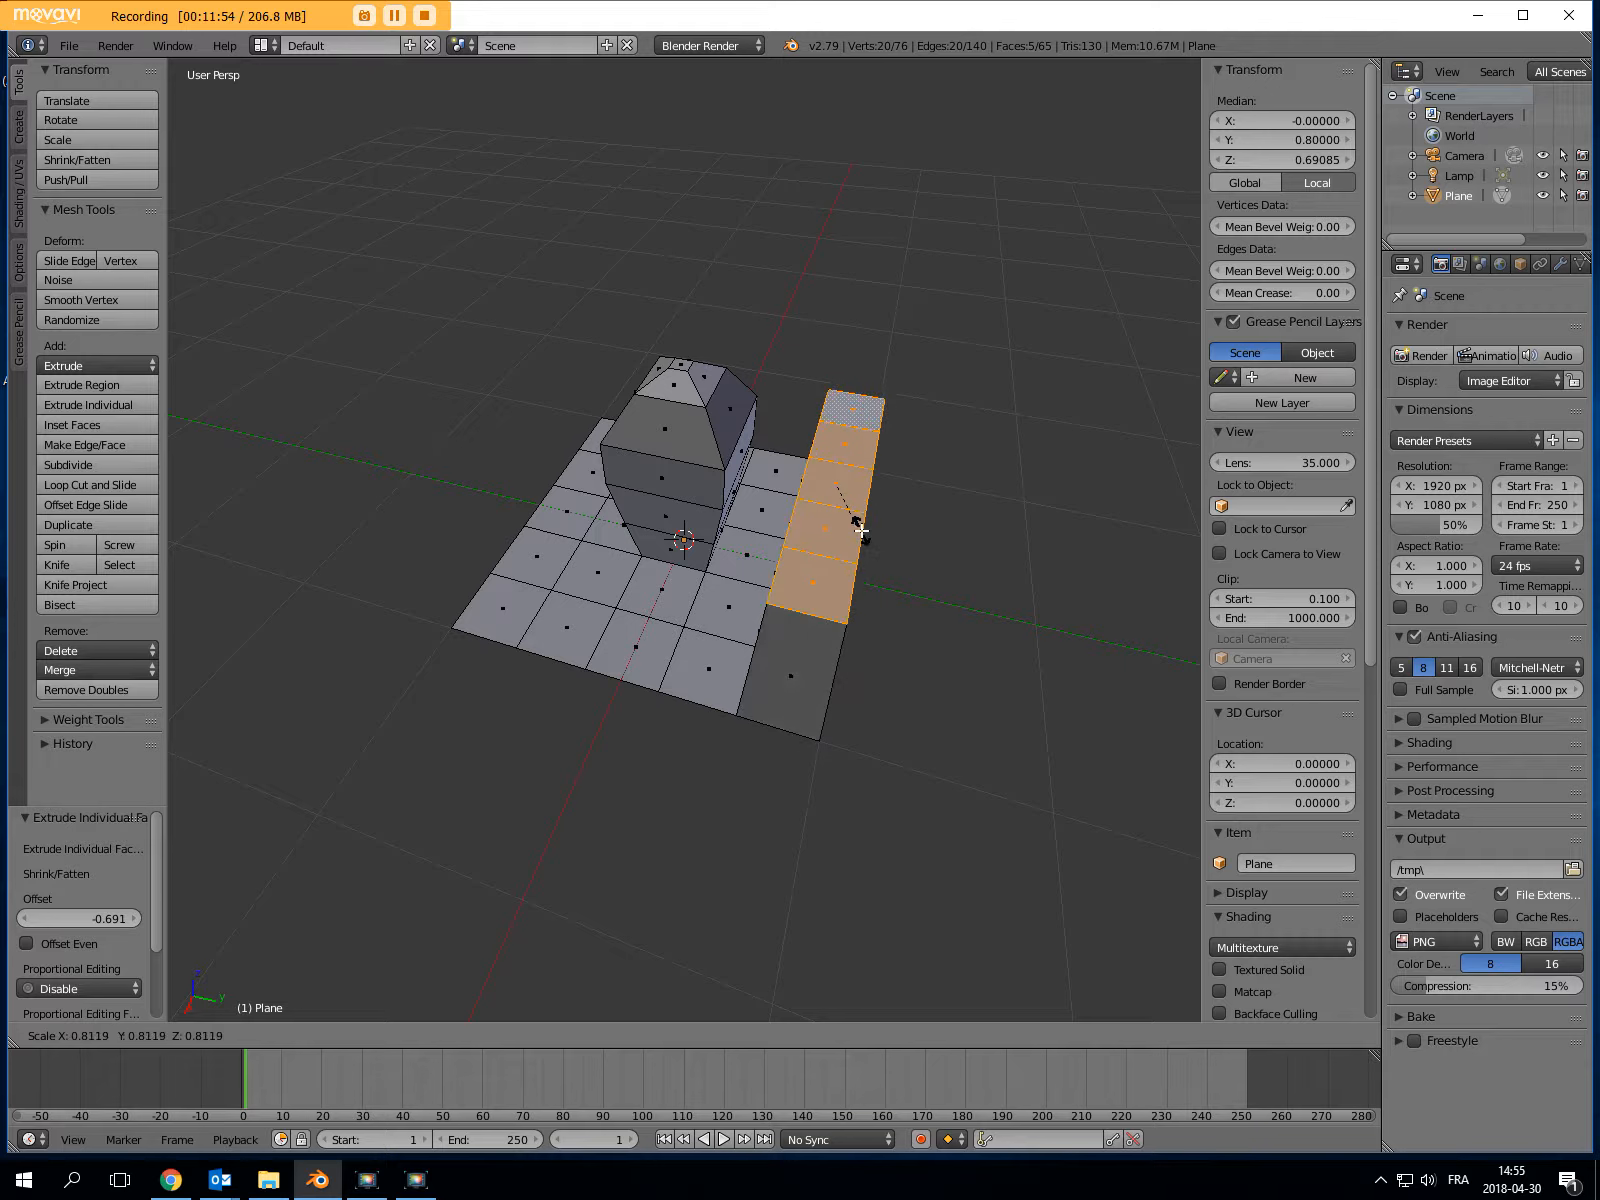
{"action": "left_click", "coordinate": [864, 532]}
Undo the recent face selections and the individual extrusion of the five edge faces
{"action": "right_click", "coordinate": [842, 612]}
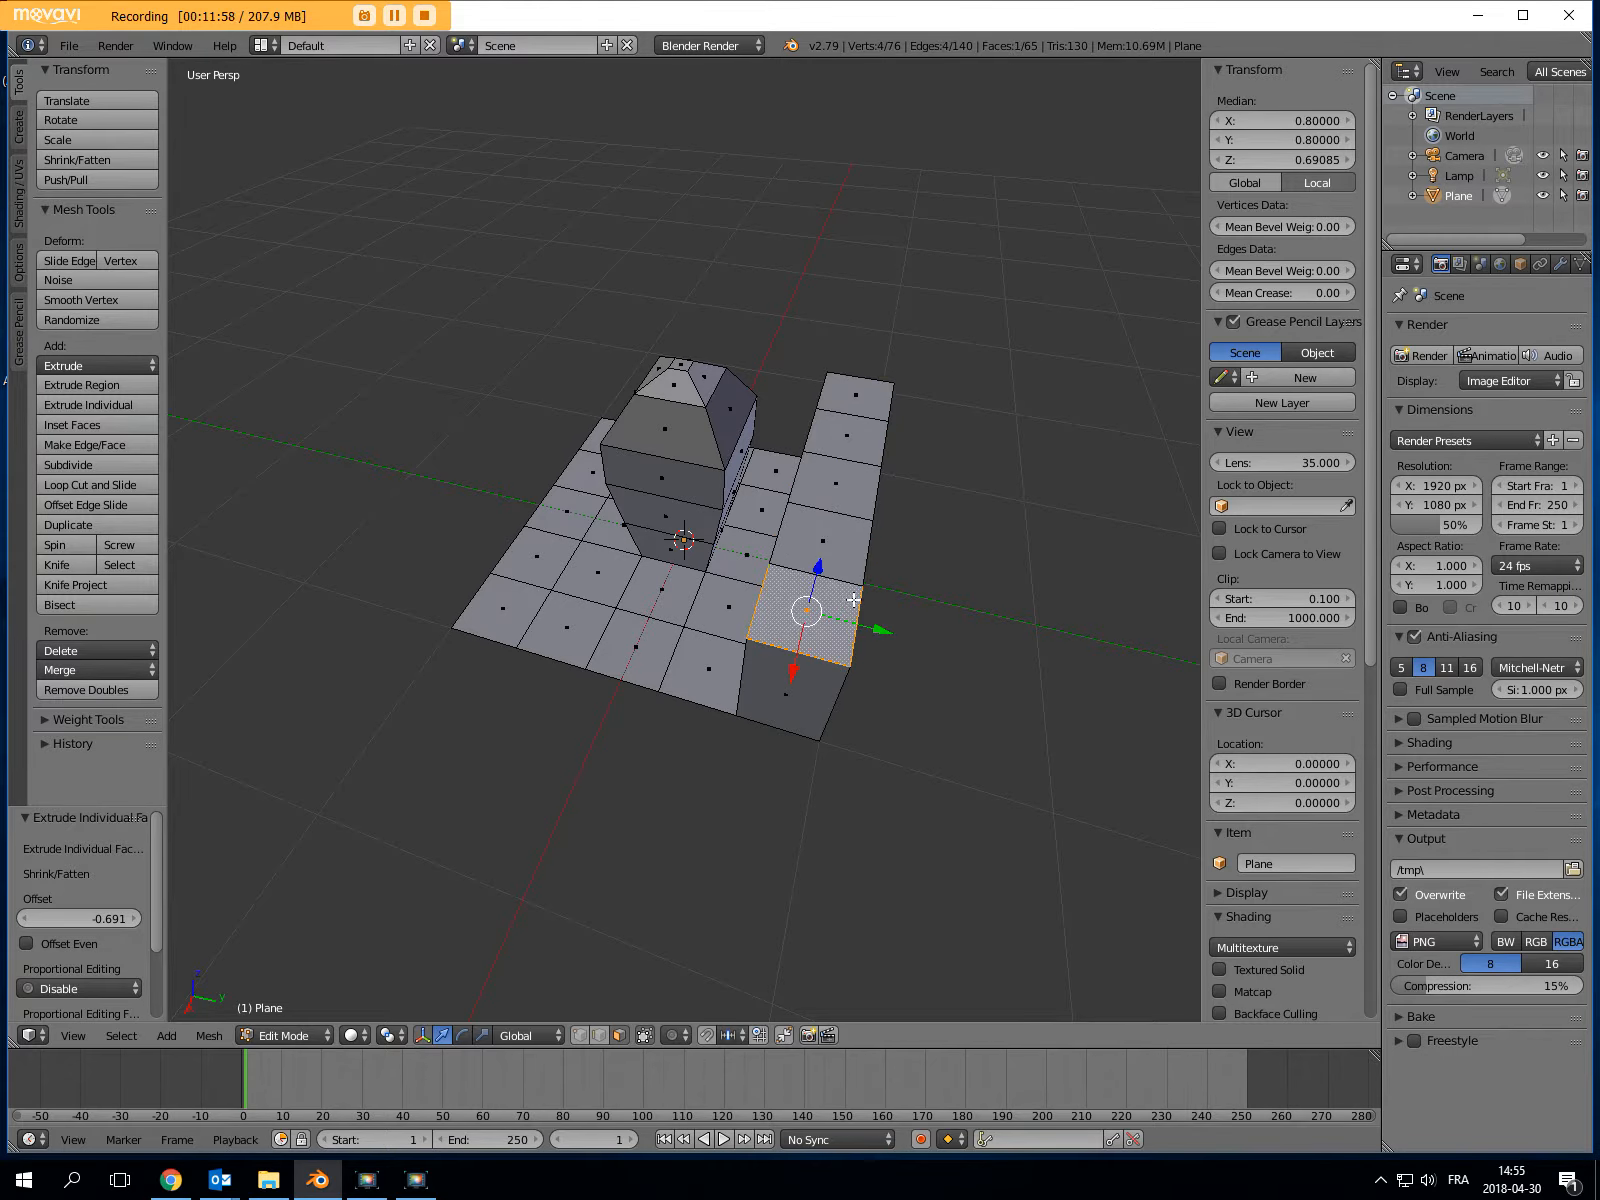
{"action": "middle_click_drag", "start_coordinate": [893, 589], "coordinate": [856, 580]}
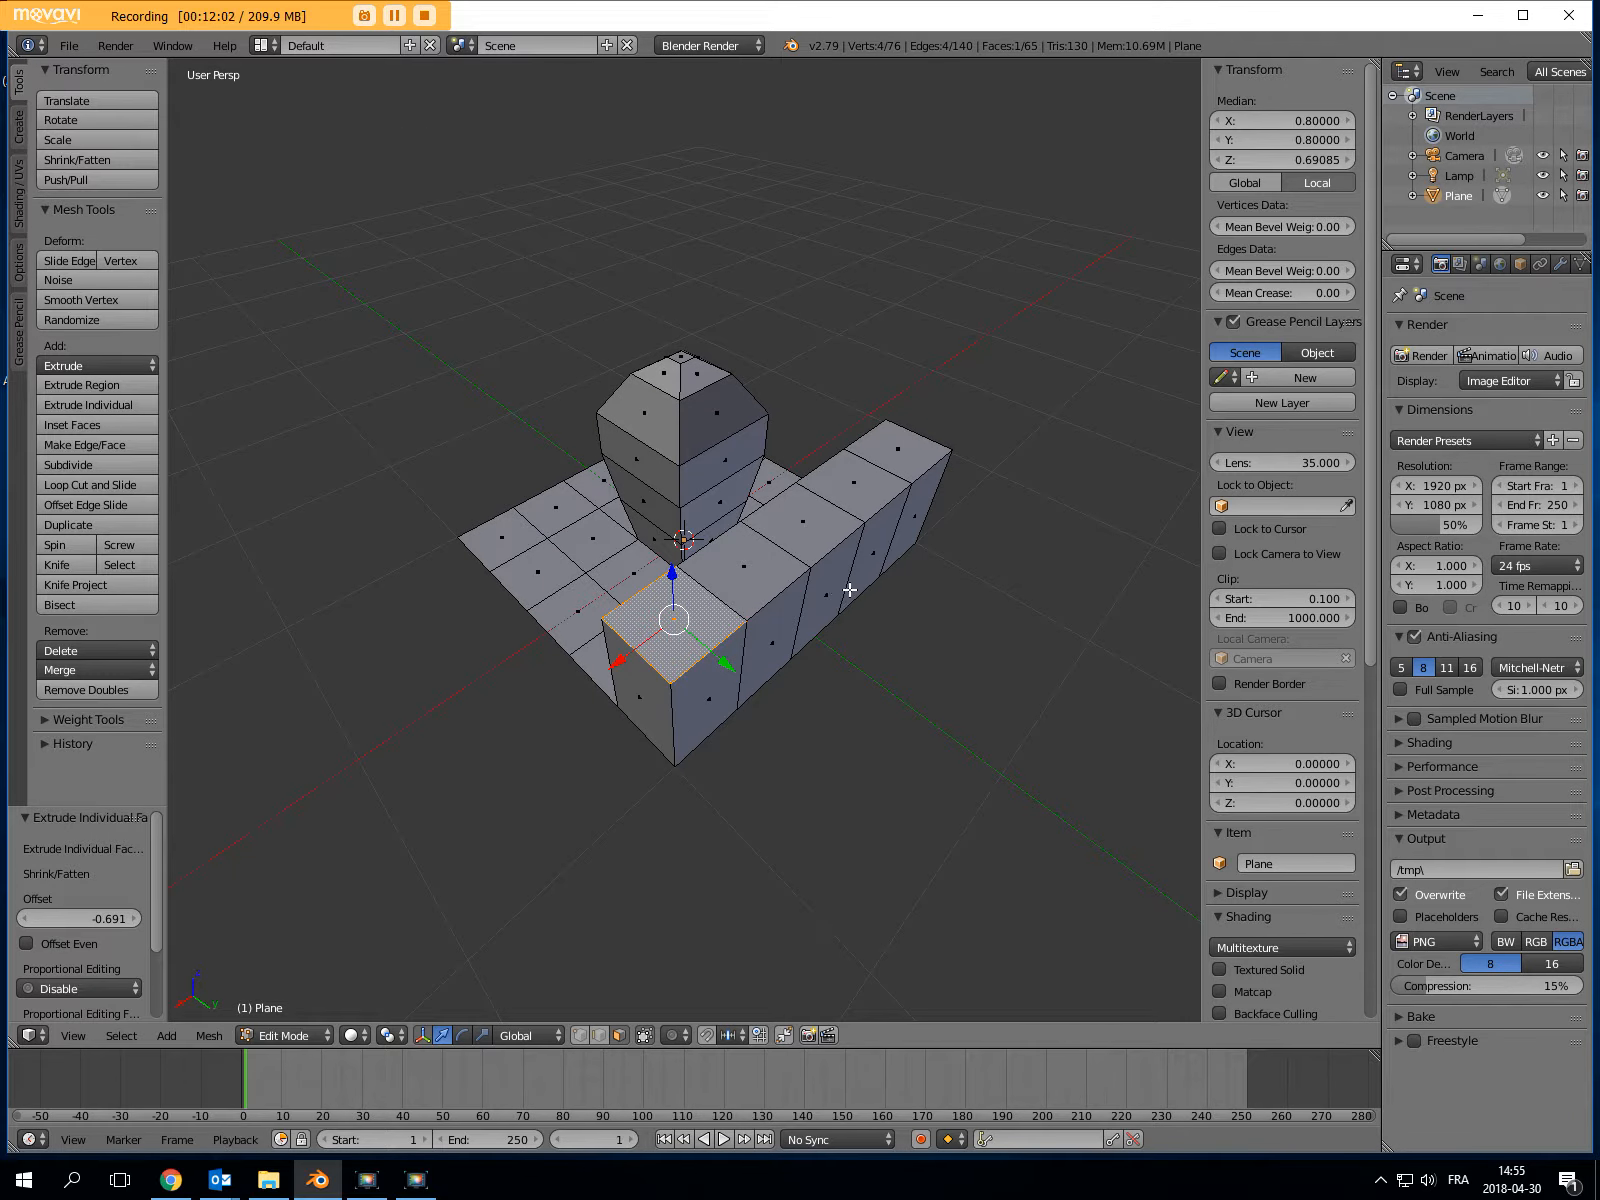
{"action": "key", "text": "ctrl+z"}
{"action": "key", "text": "ctrl+z"}
{"action": "key", "text": "ctrl+z"}
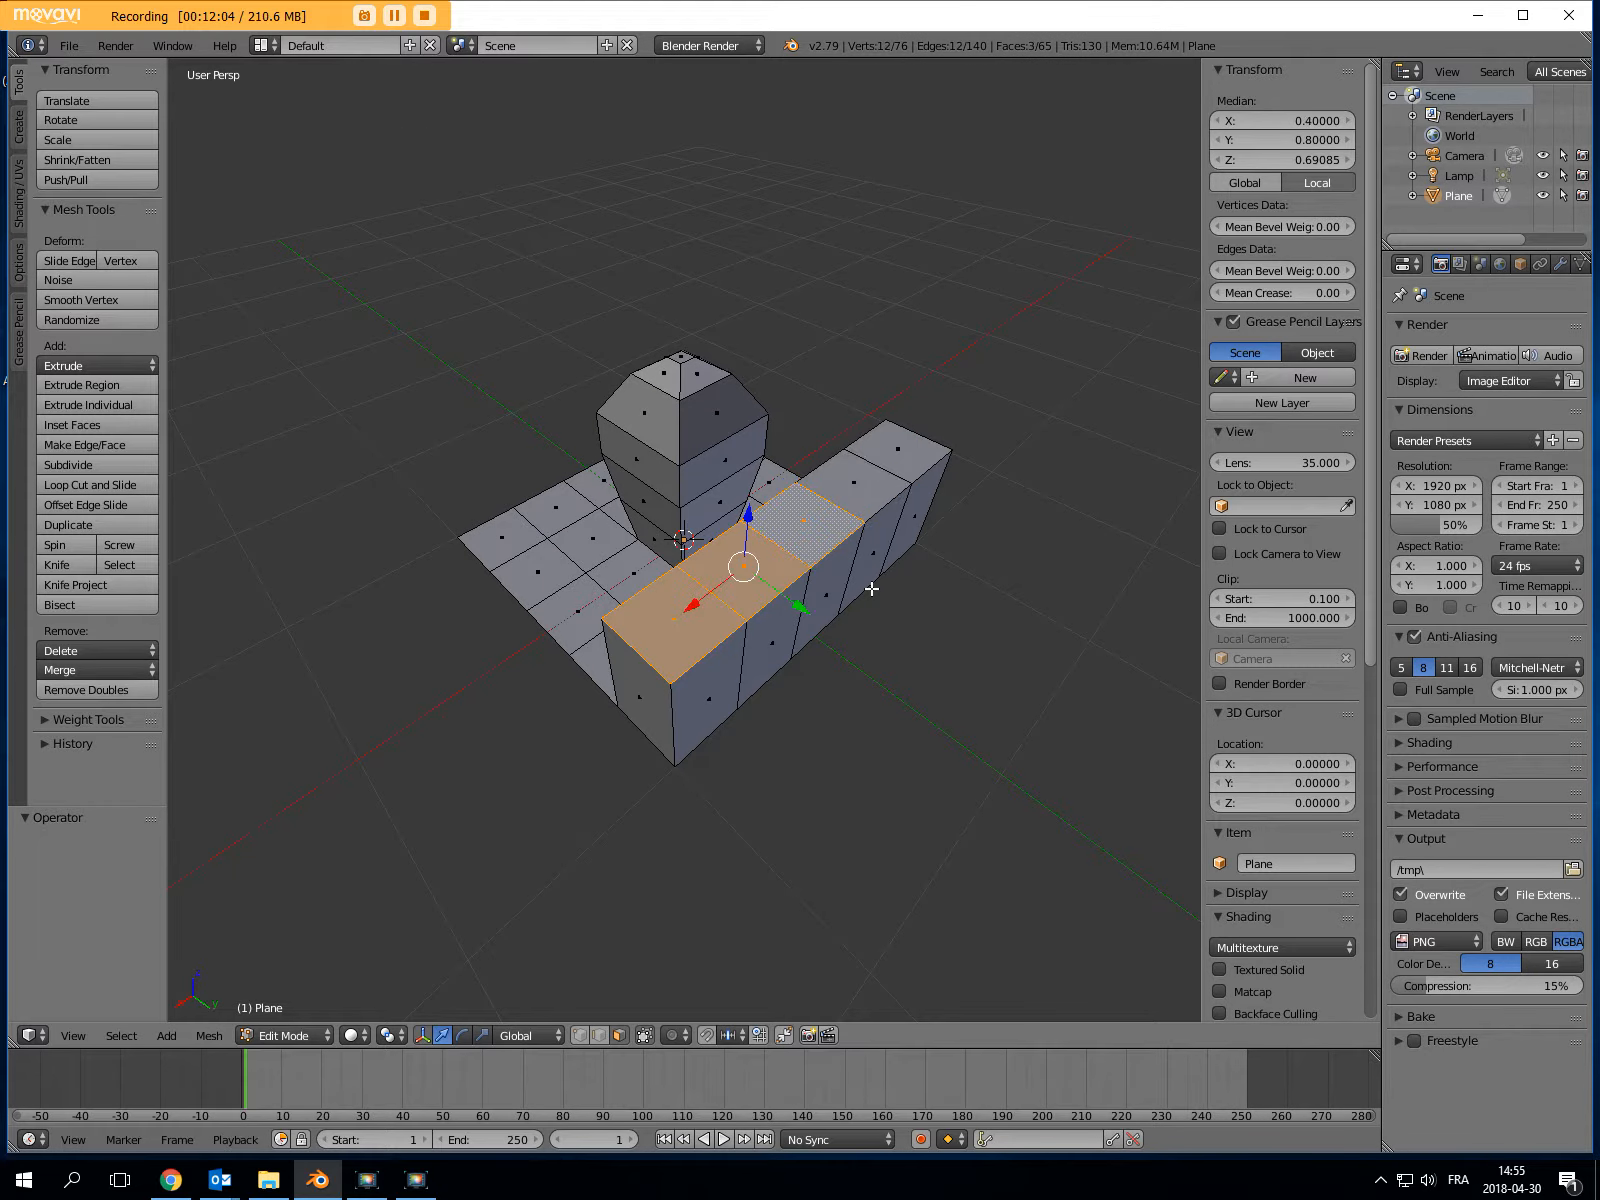
{"action": "key", "text": "ctrl+z"}
{"action": "key", "text": "ctrl+z"}
{"action": "key", "text": "ctrl+z"}
{"action": "key", "text": "ctrl+z"}
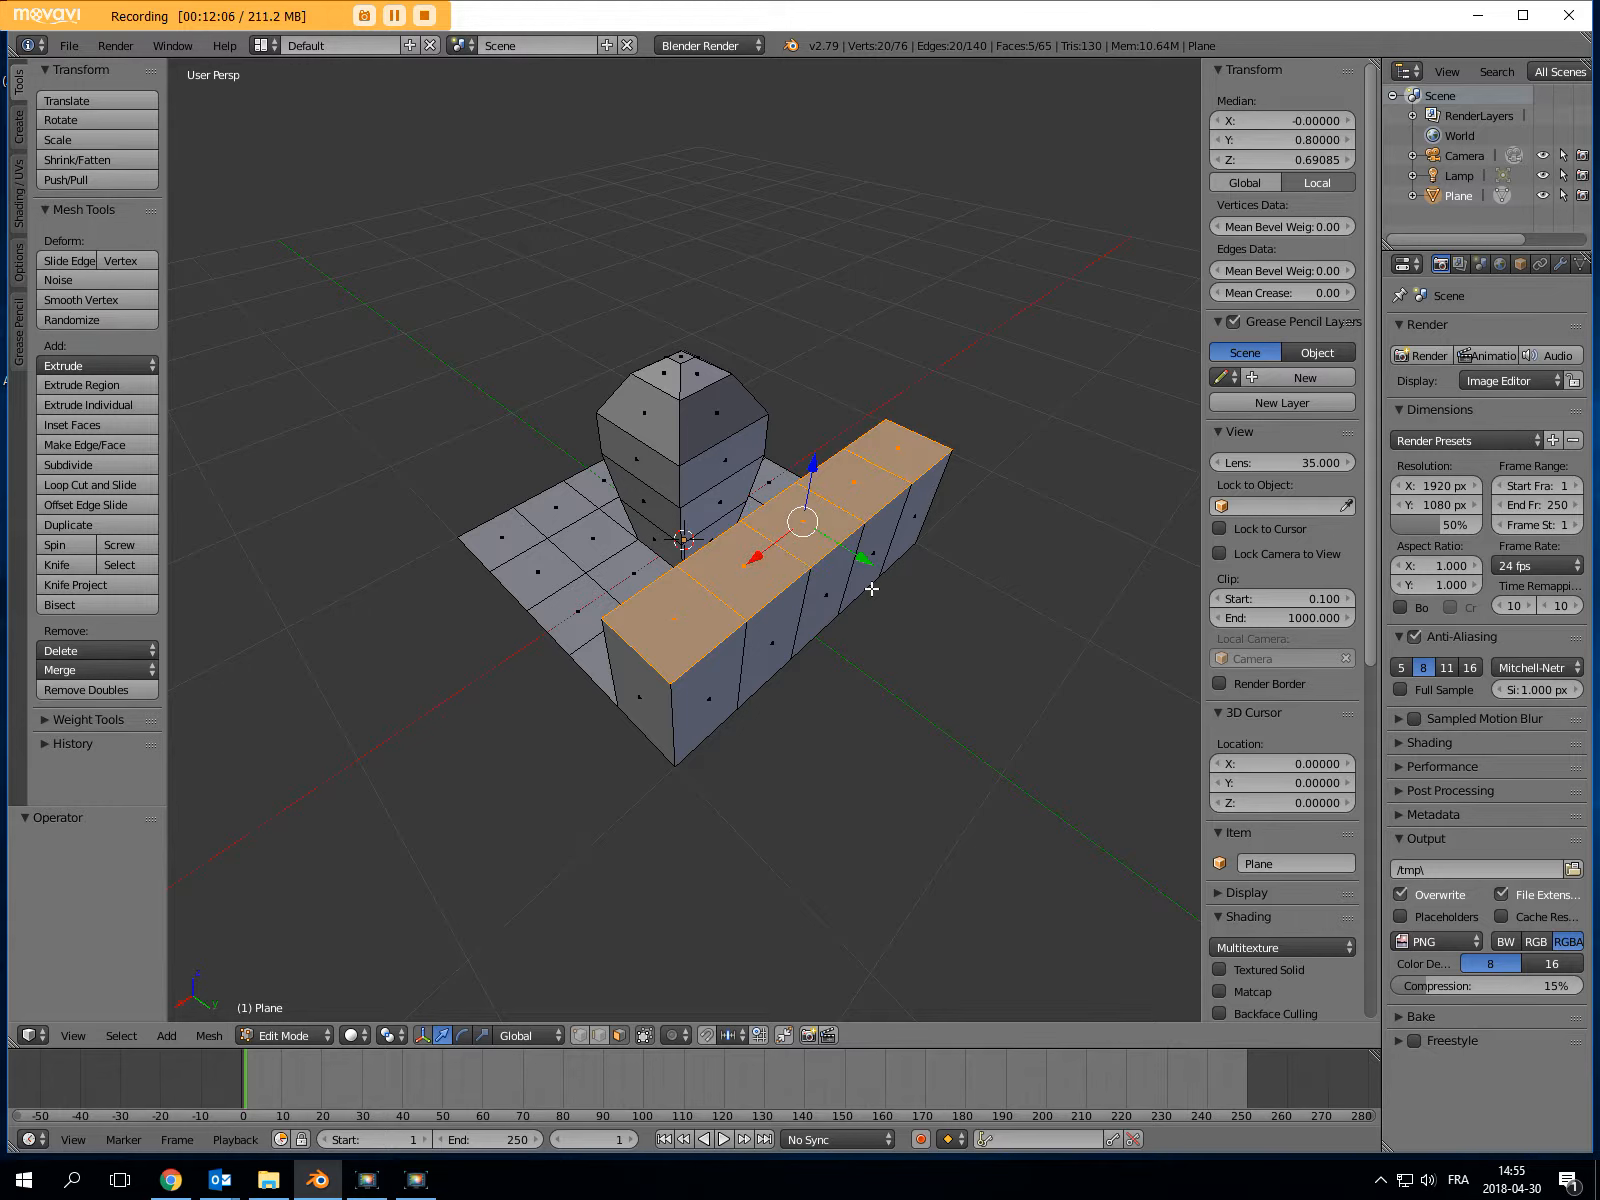
Extrude the five faces along the positive Y edge as individual faces by exactly 0.7
{"action": "left_click", "coordinate": [111, 406]}
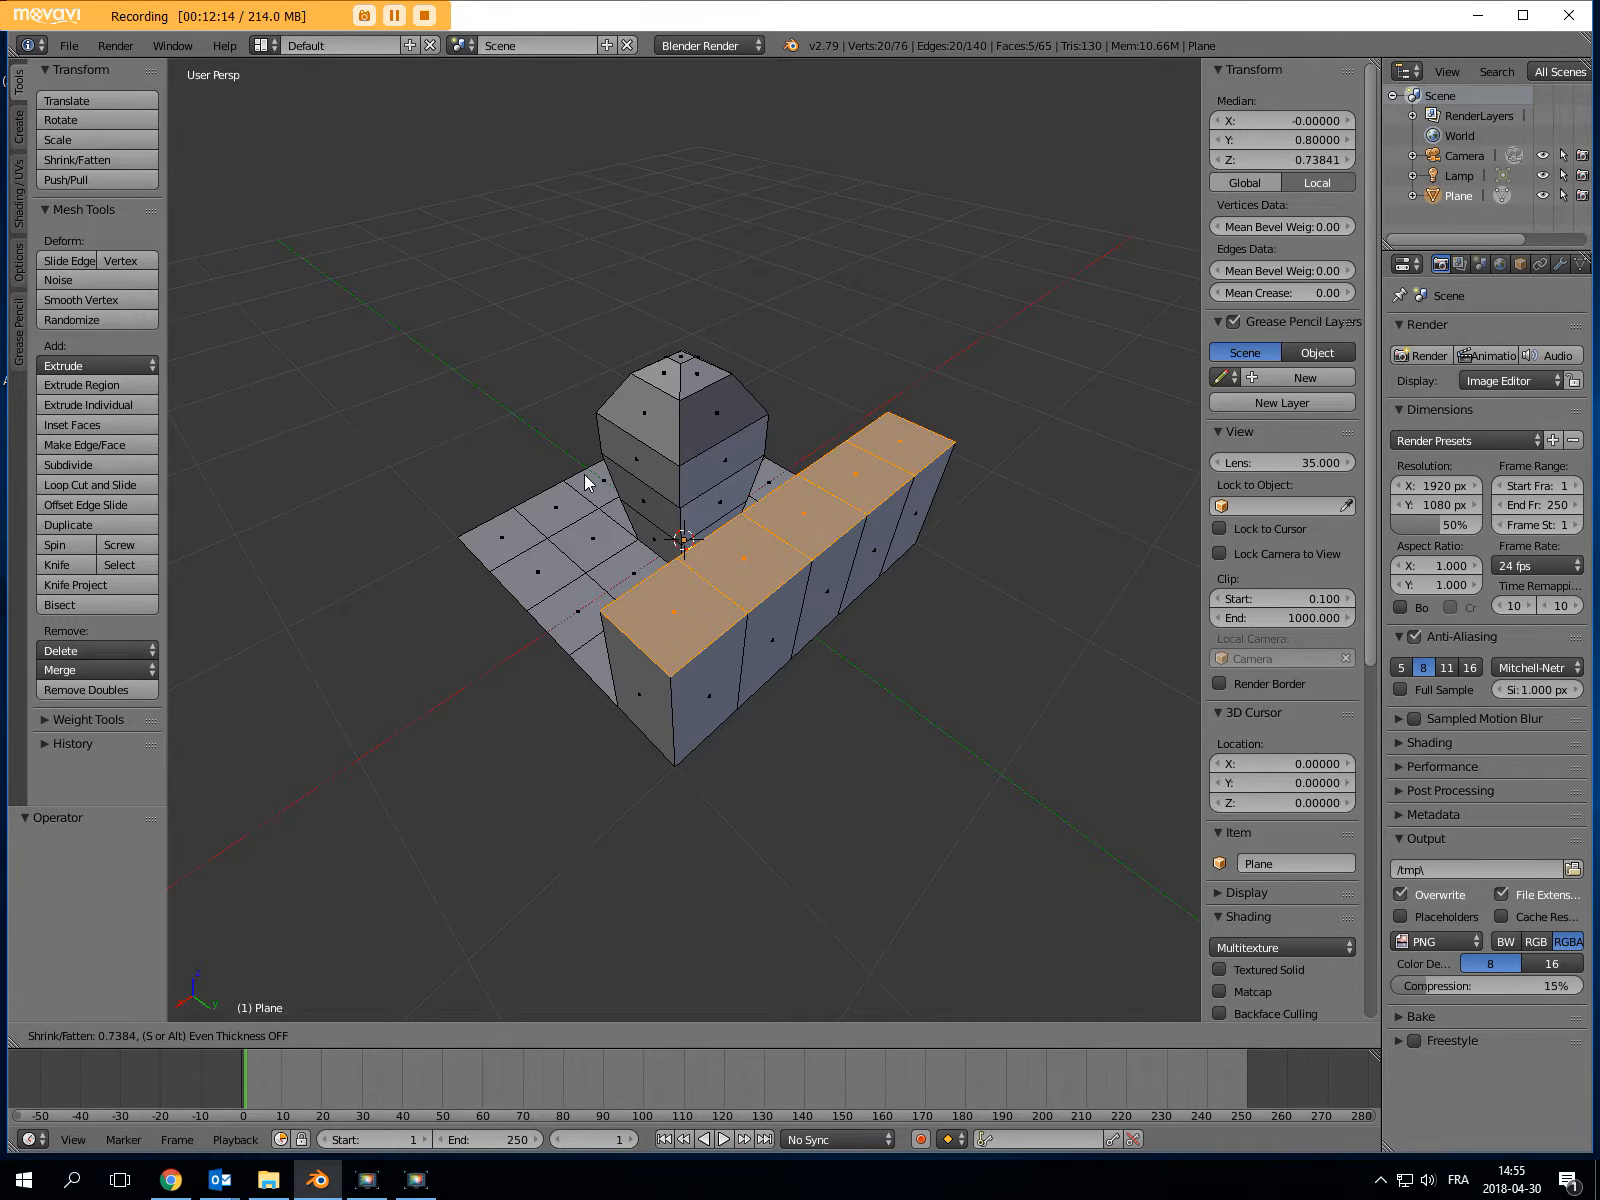
{"action": "type", "text": "0.7"}
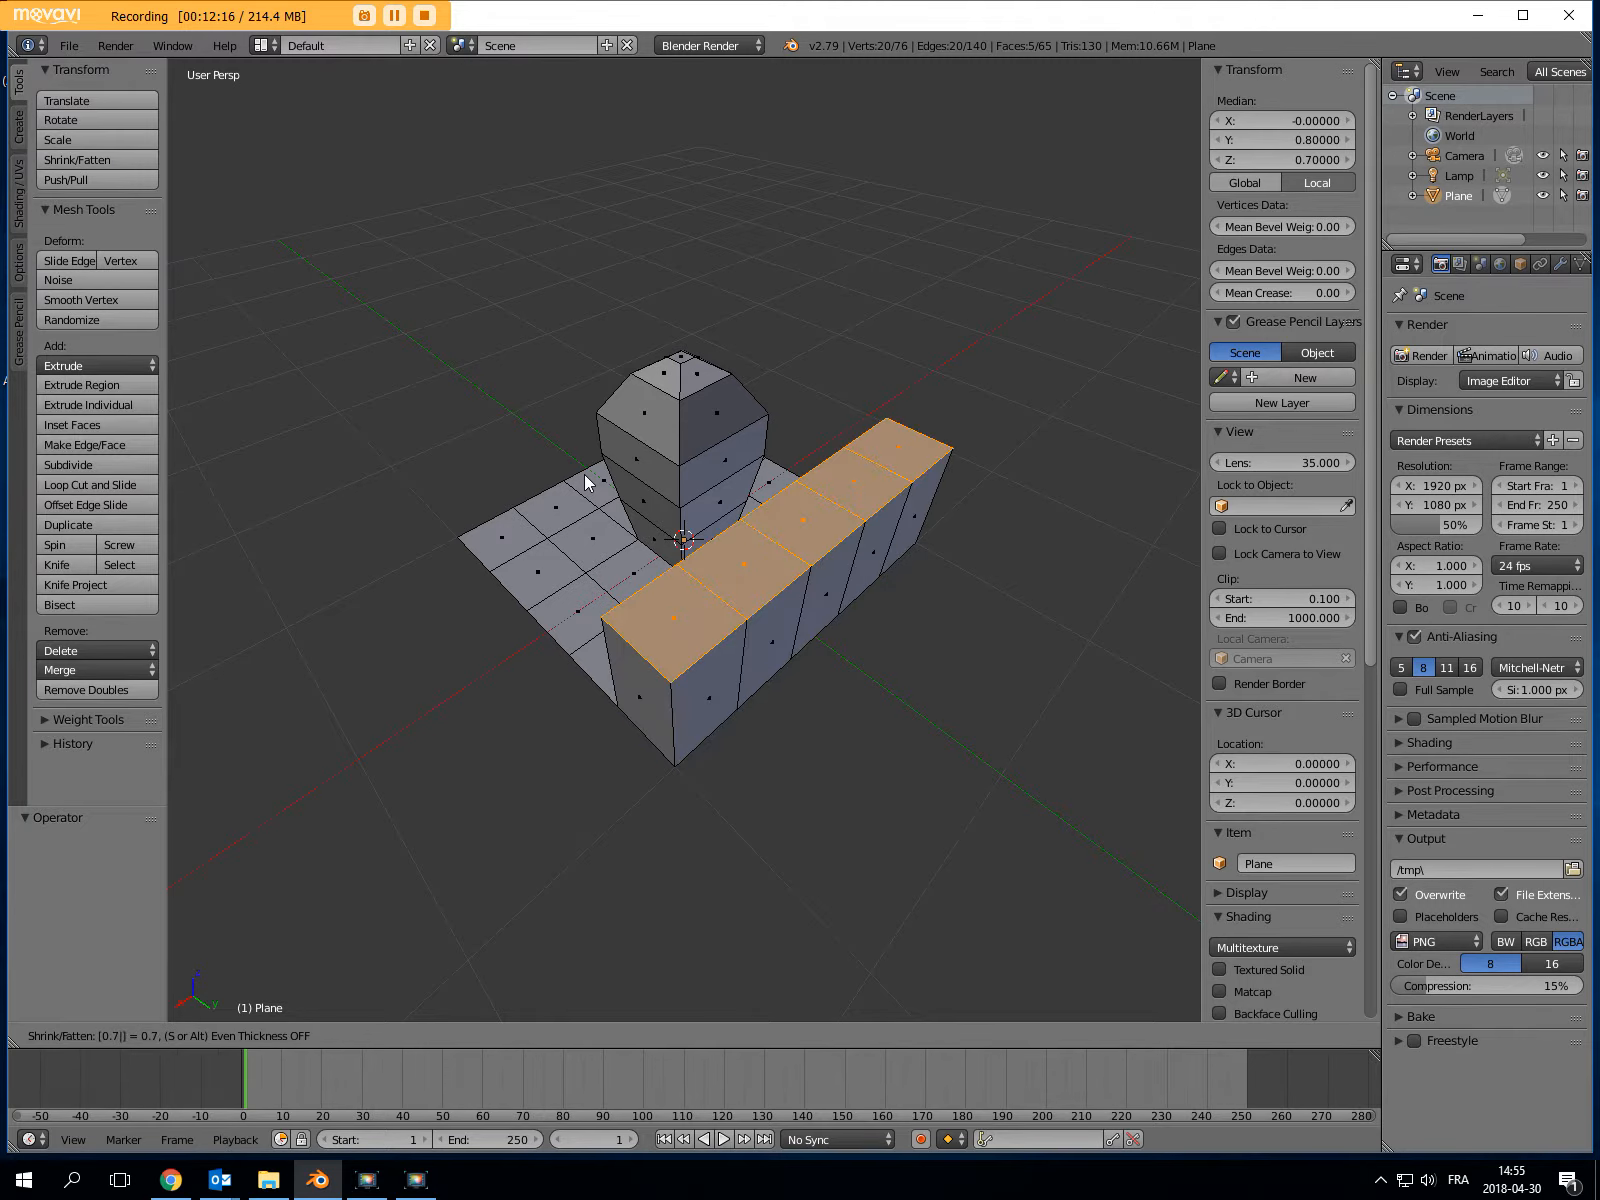
{"action": "key", "text": "Return"}
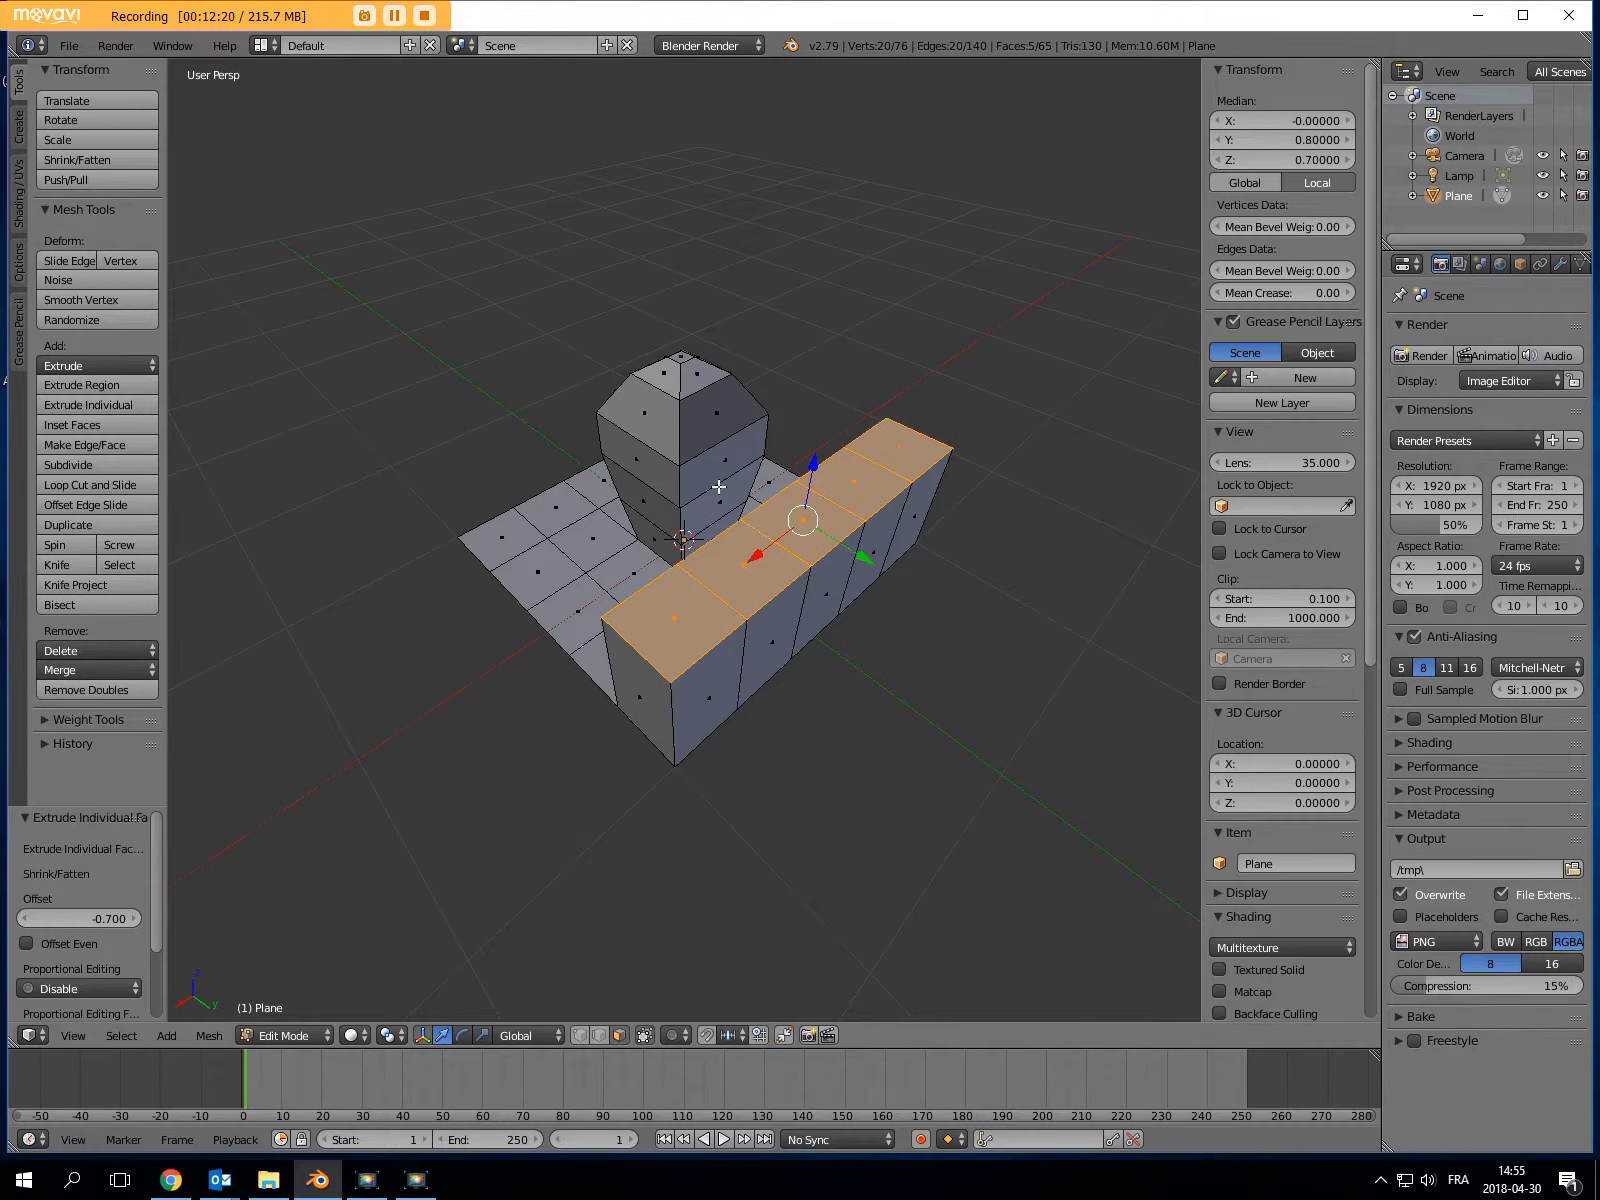
Scale the top face of the block at the strip's positive X end to 0.5
{"action": "right_click", "coordinate": [718, 621]}
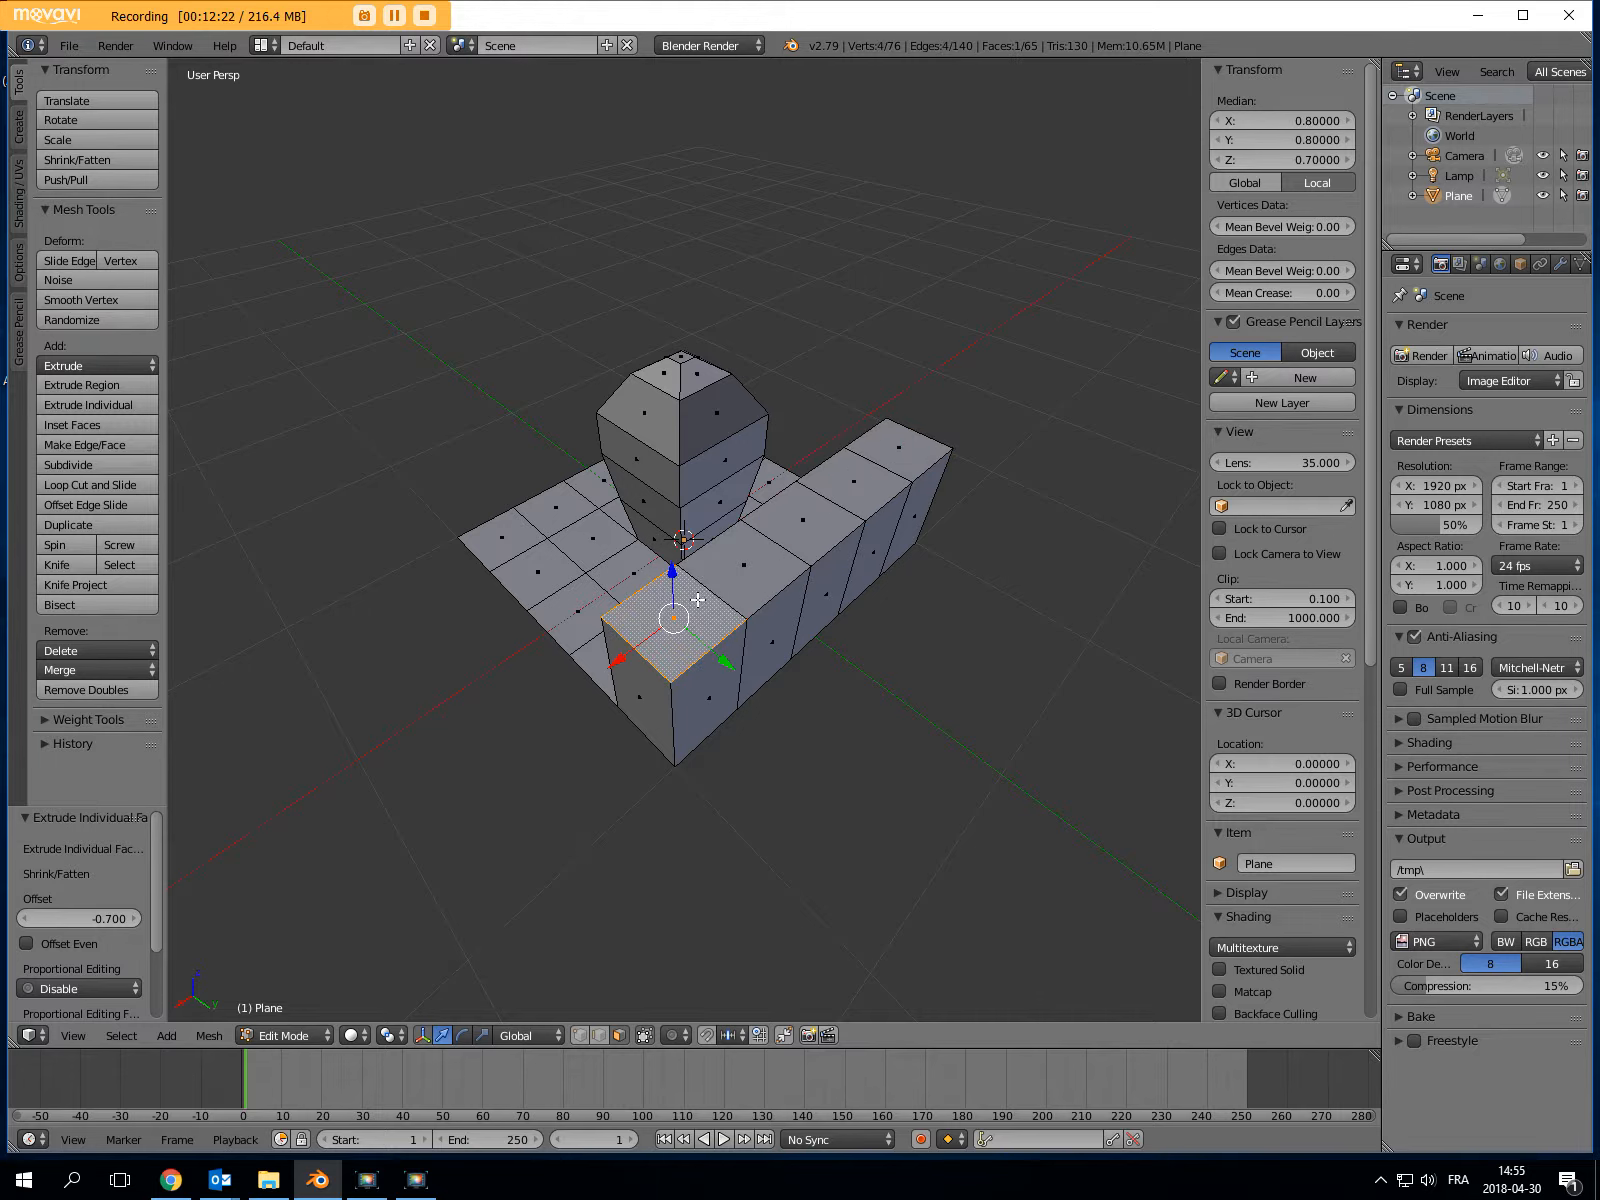
{"action": "key", "text": "s"}
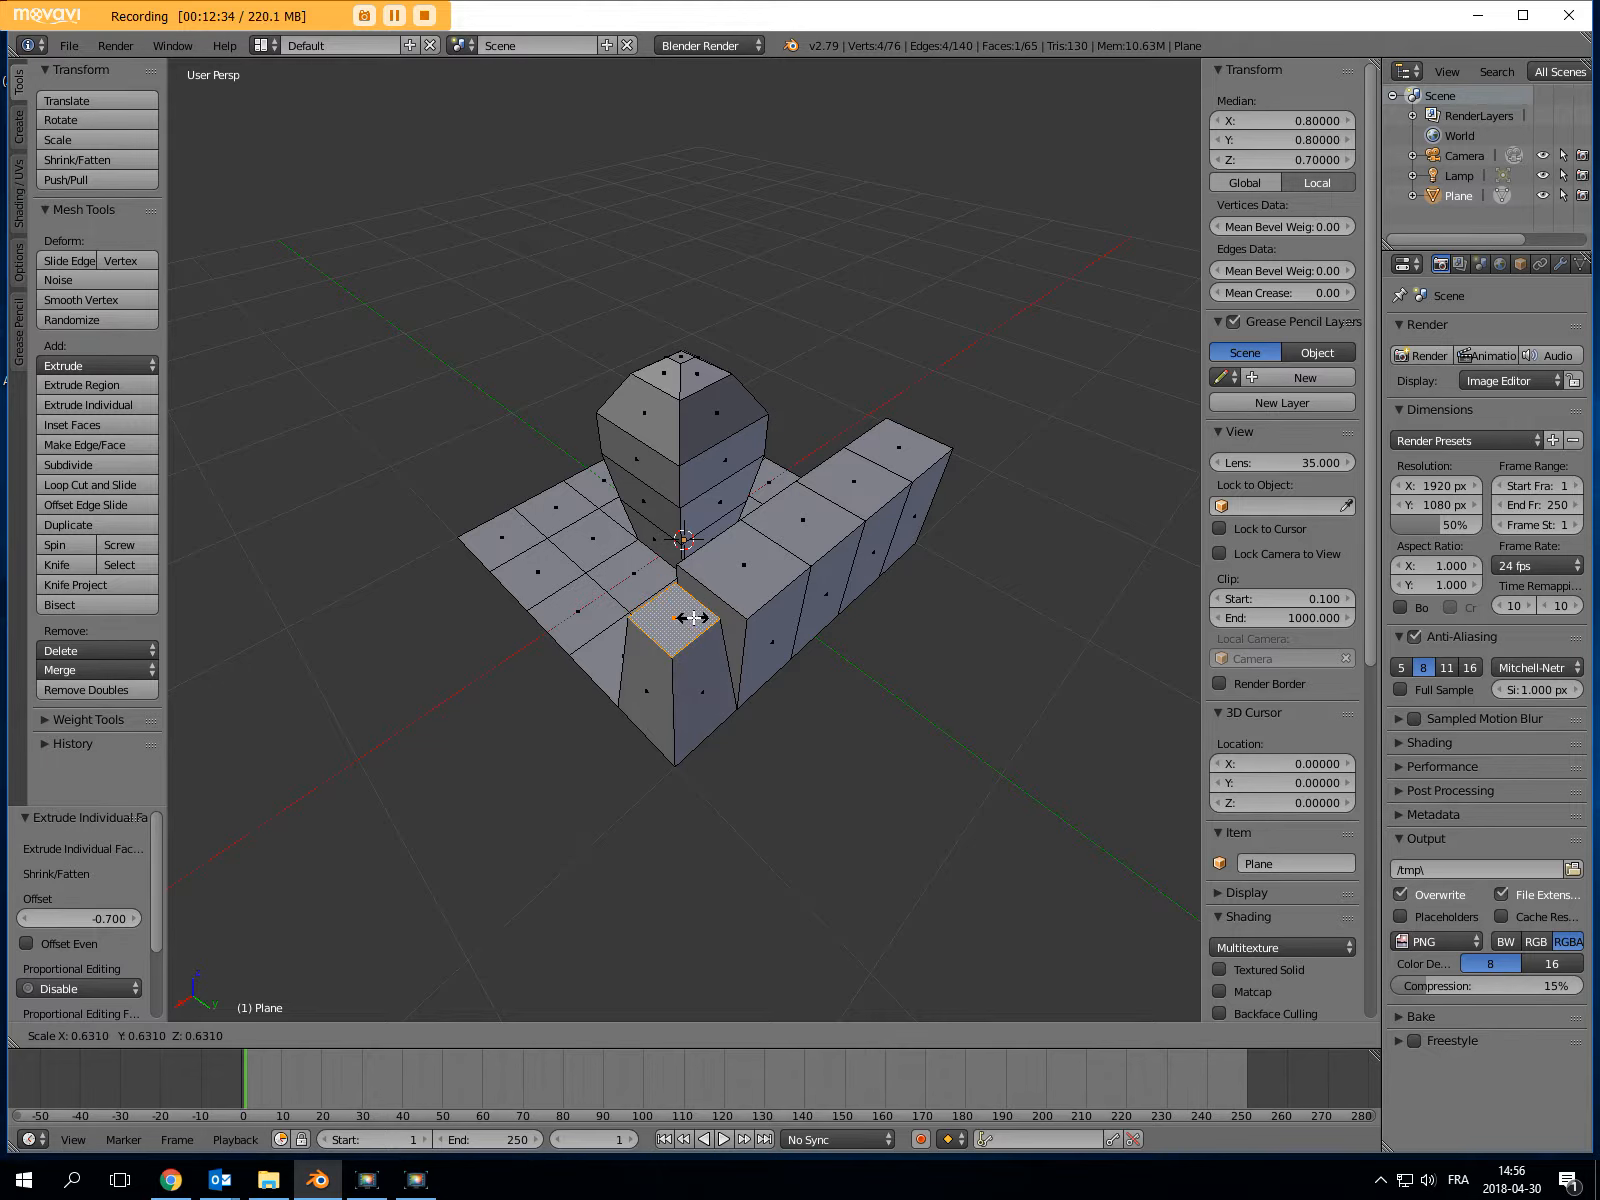
{"action": "type", "text": ".5"}
{"action": "key", "text": "Return"}
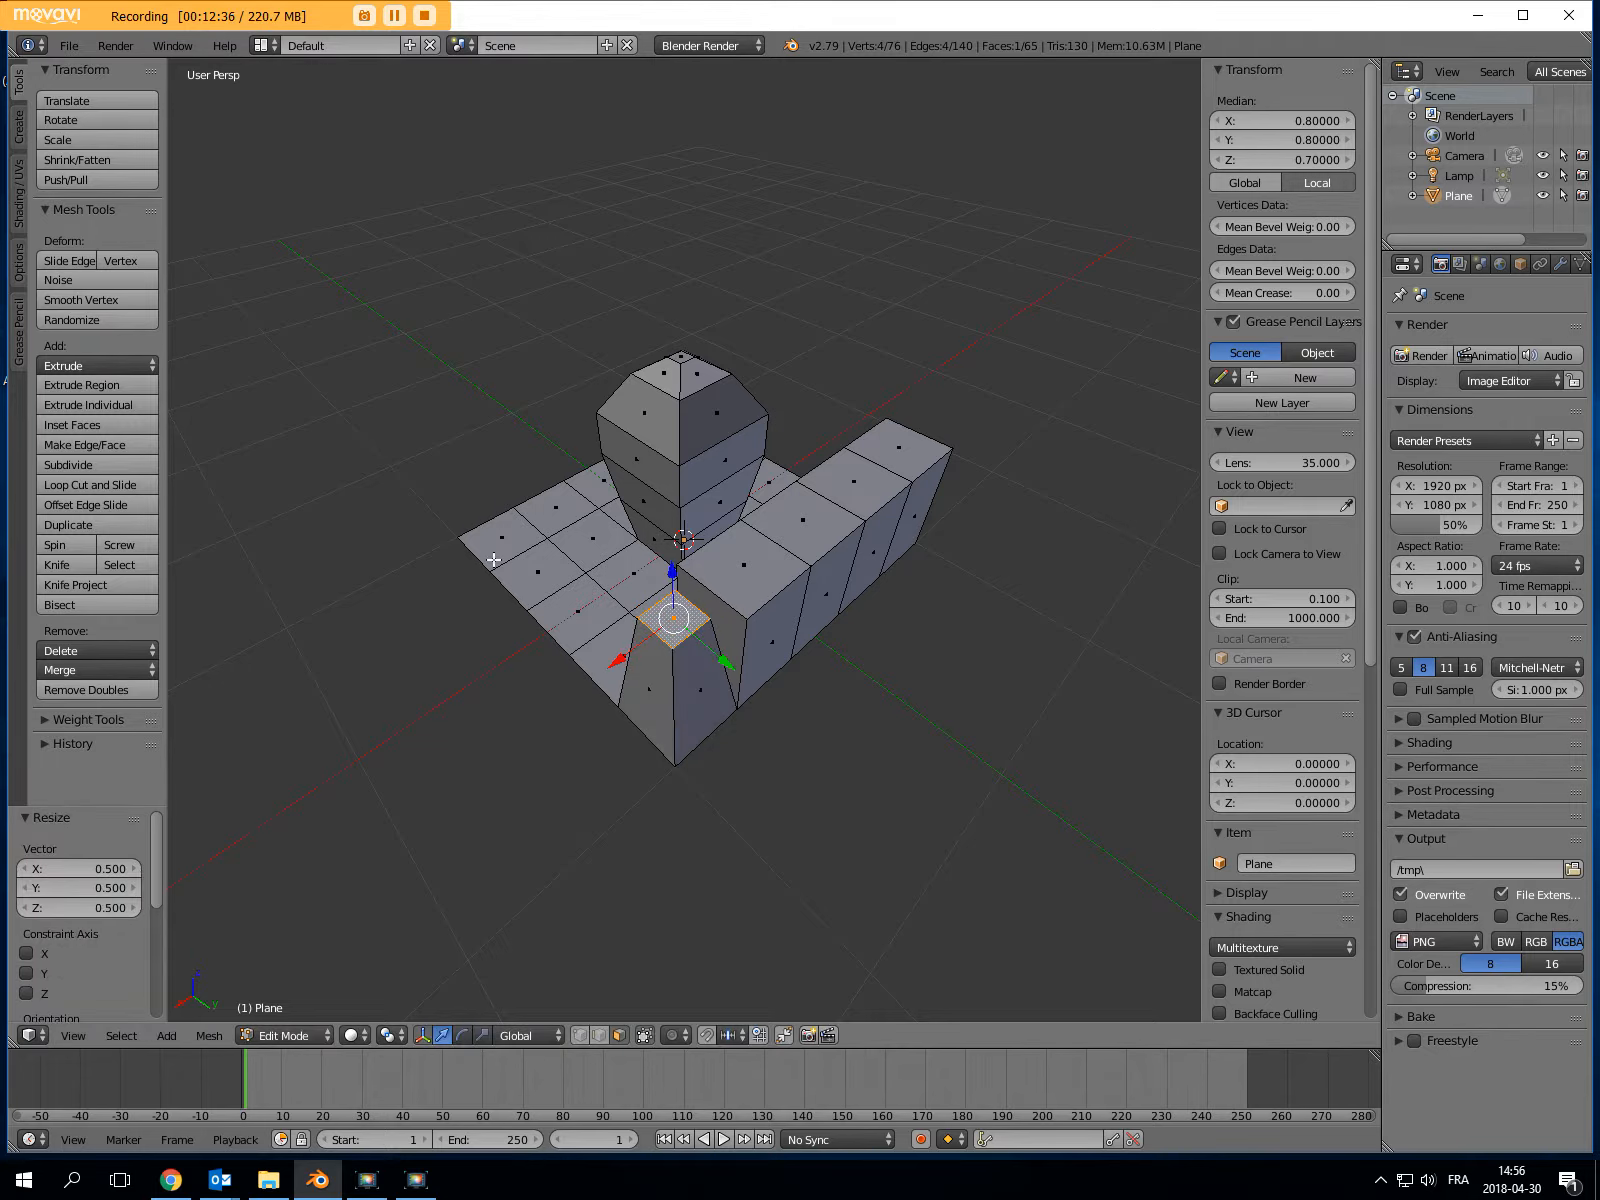
{"action": "middle_click_drag", "start_coordinate": [903, 697], "coordinate": [850, 664]}
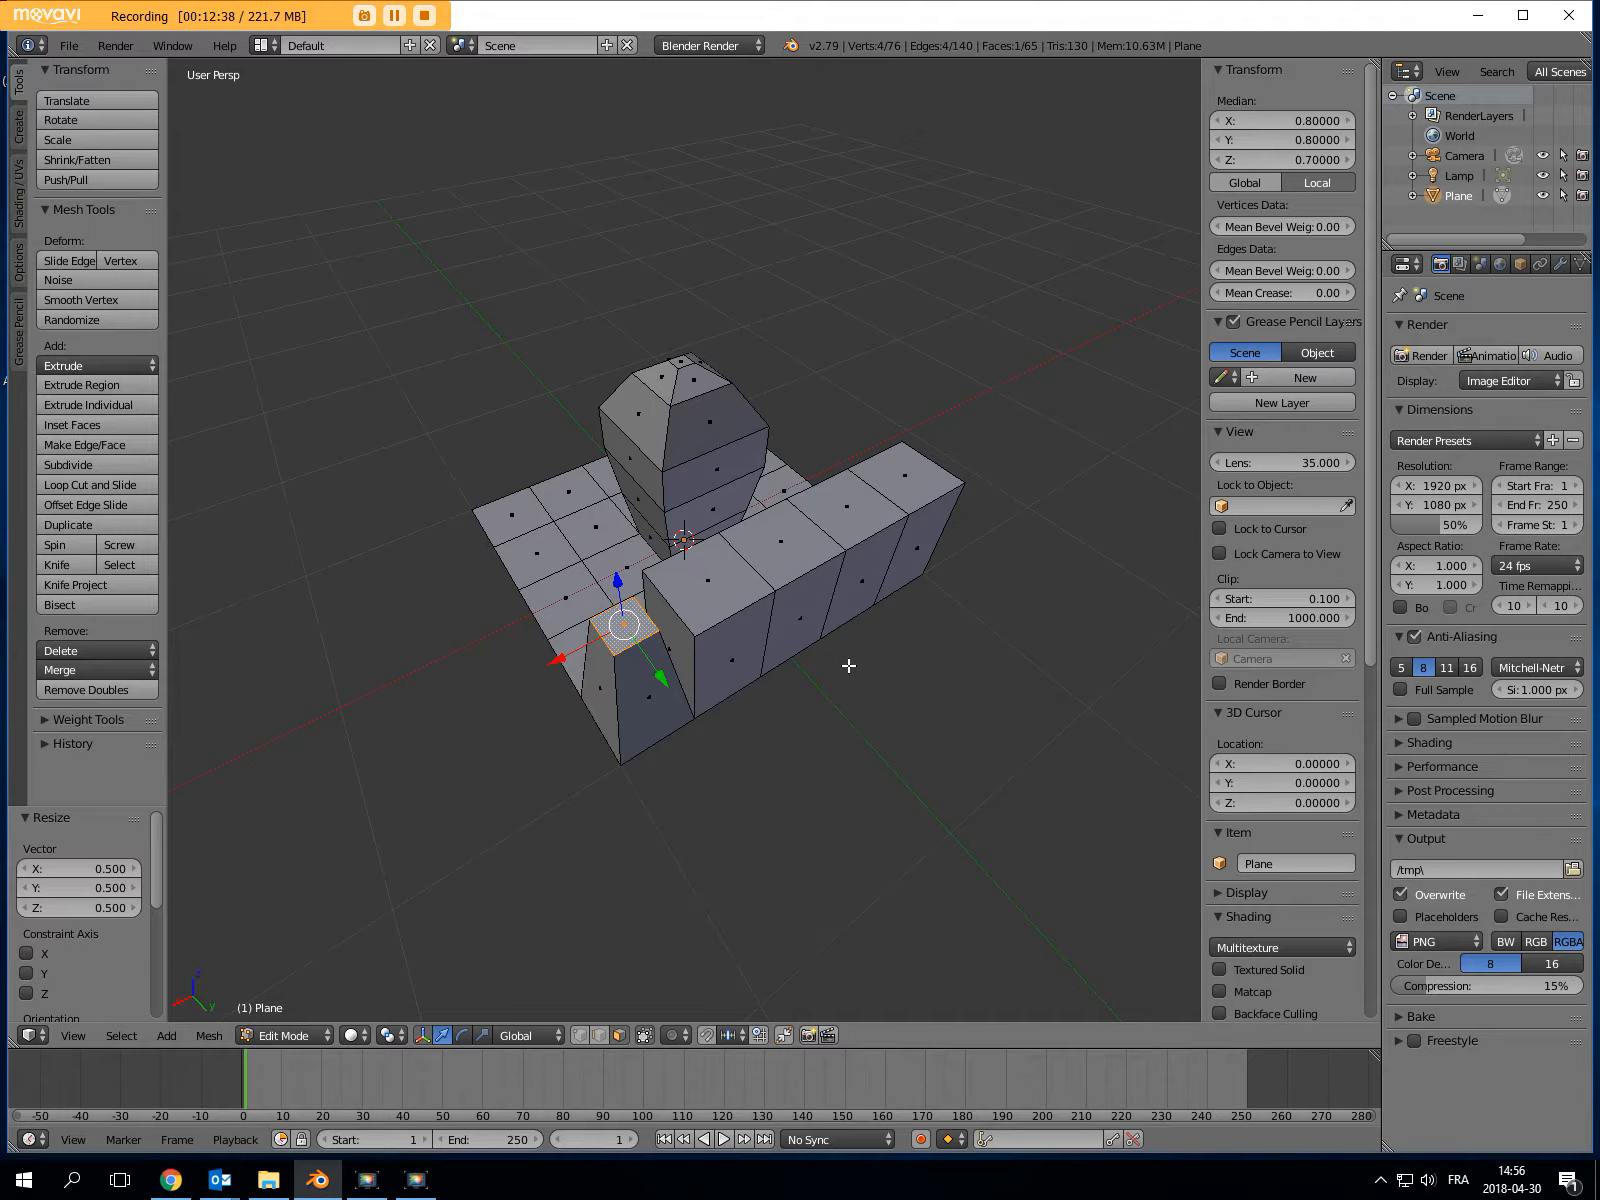
Scale the top faces of the second and third blocks in the row to 0.5, one at a time
{"action": "right_click", "coordinate": [732, 592]}
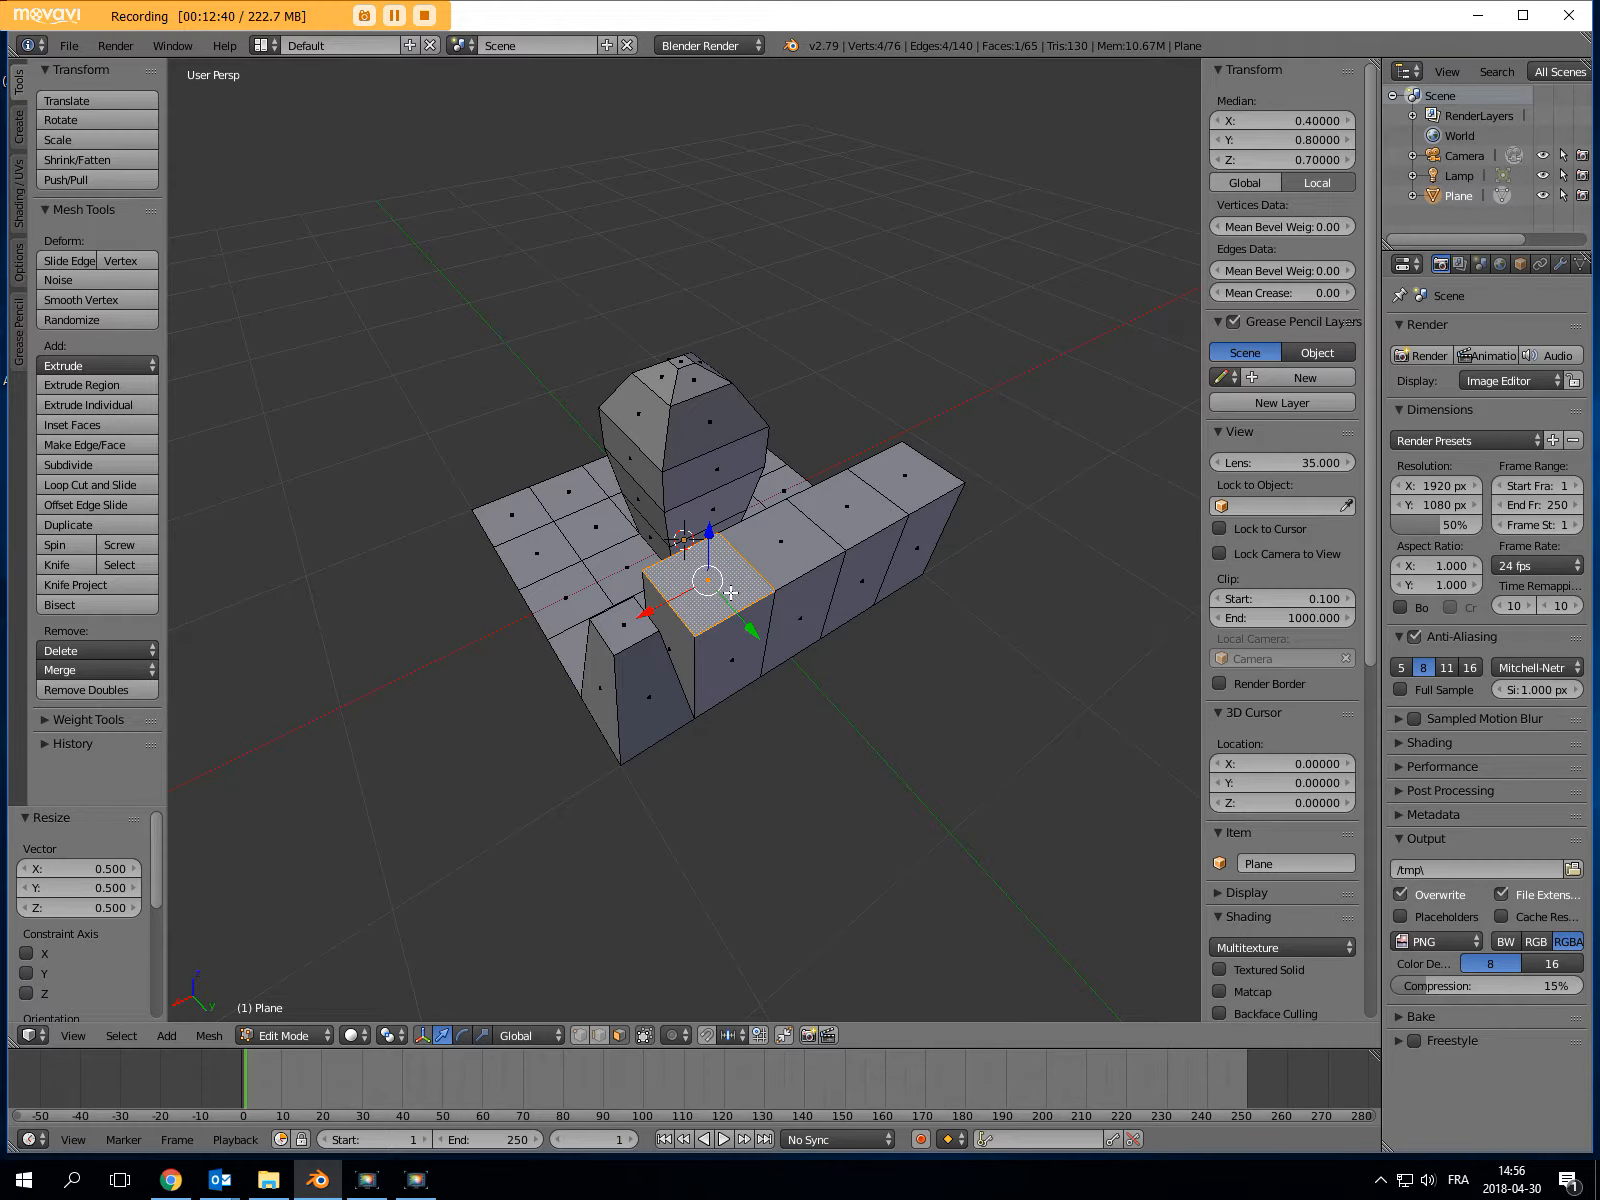
{"action": "key", "text": "s"}
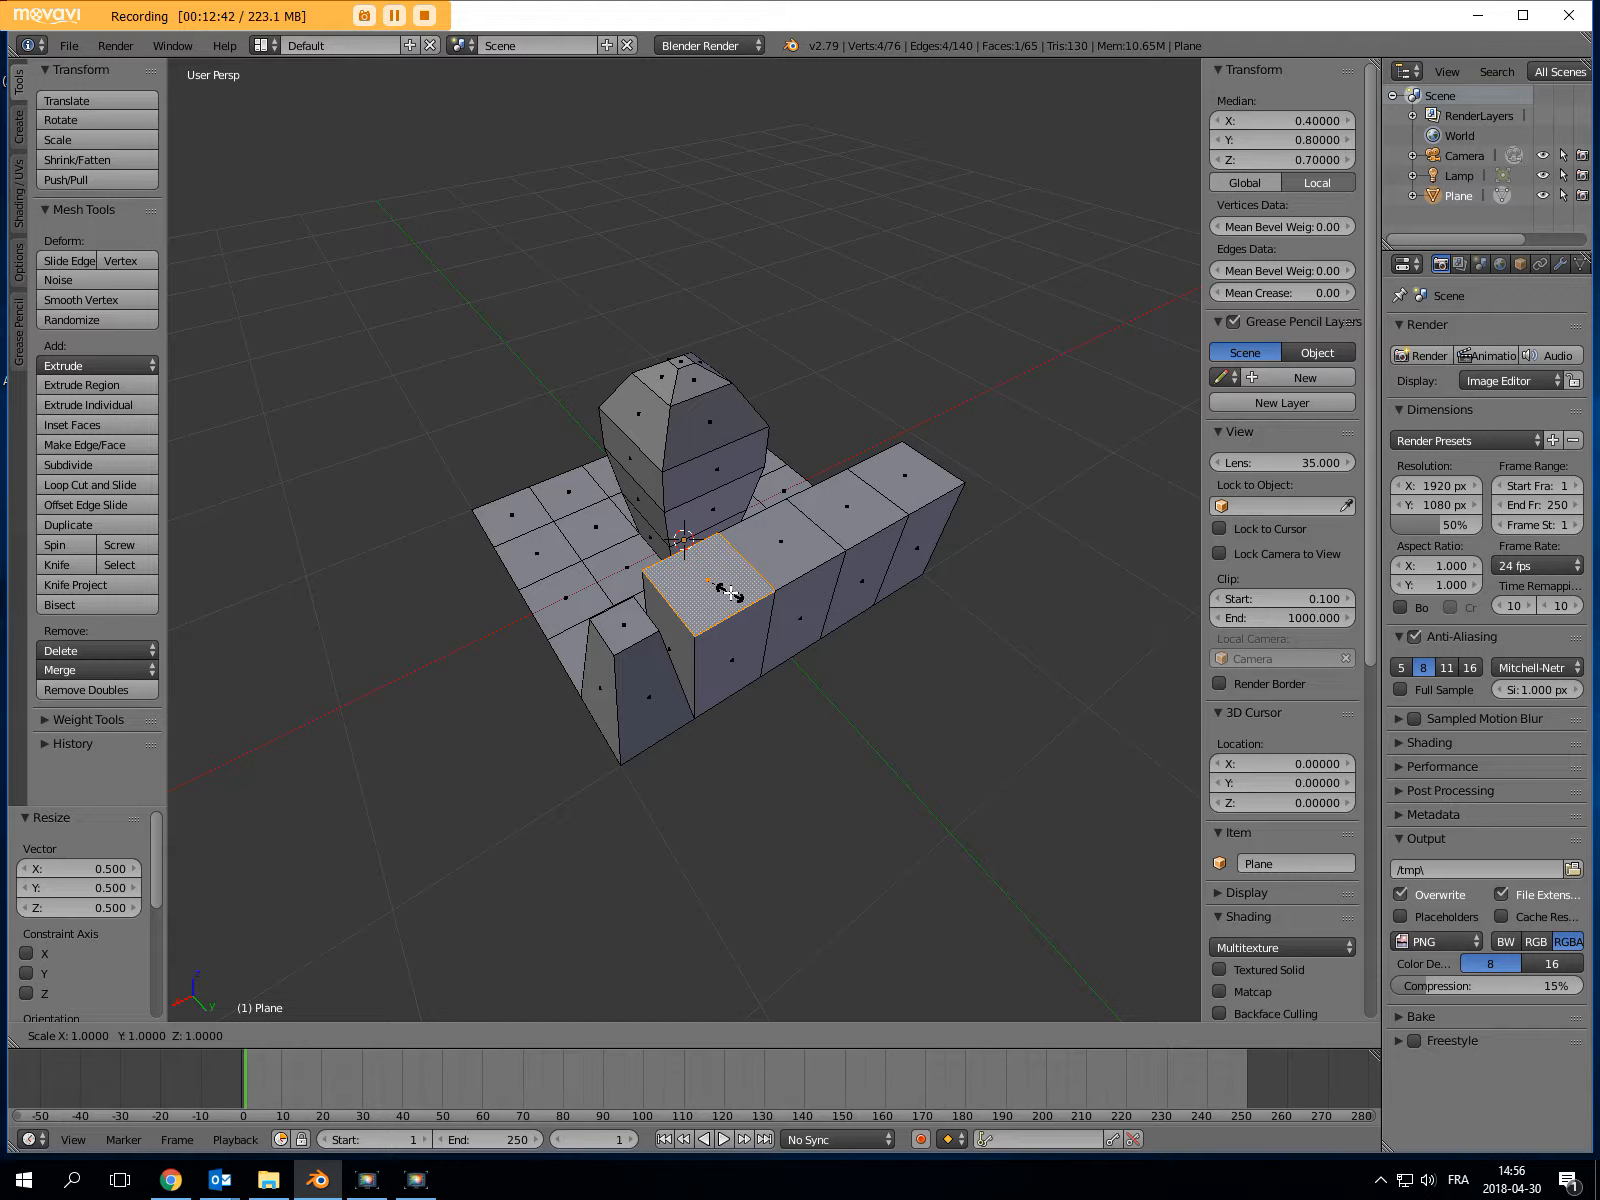
{"action": "left_click", "coordinate": [722, 588]}
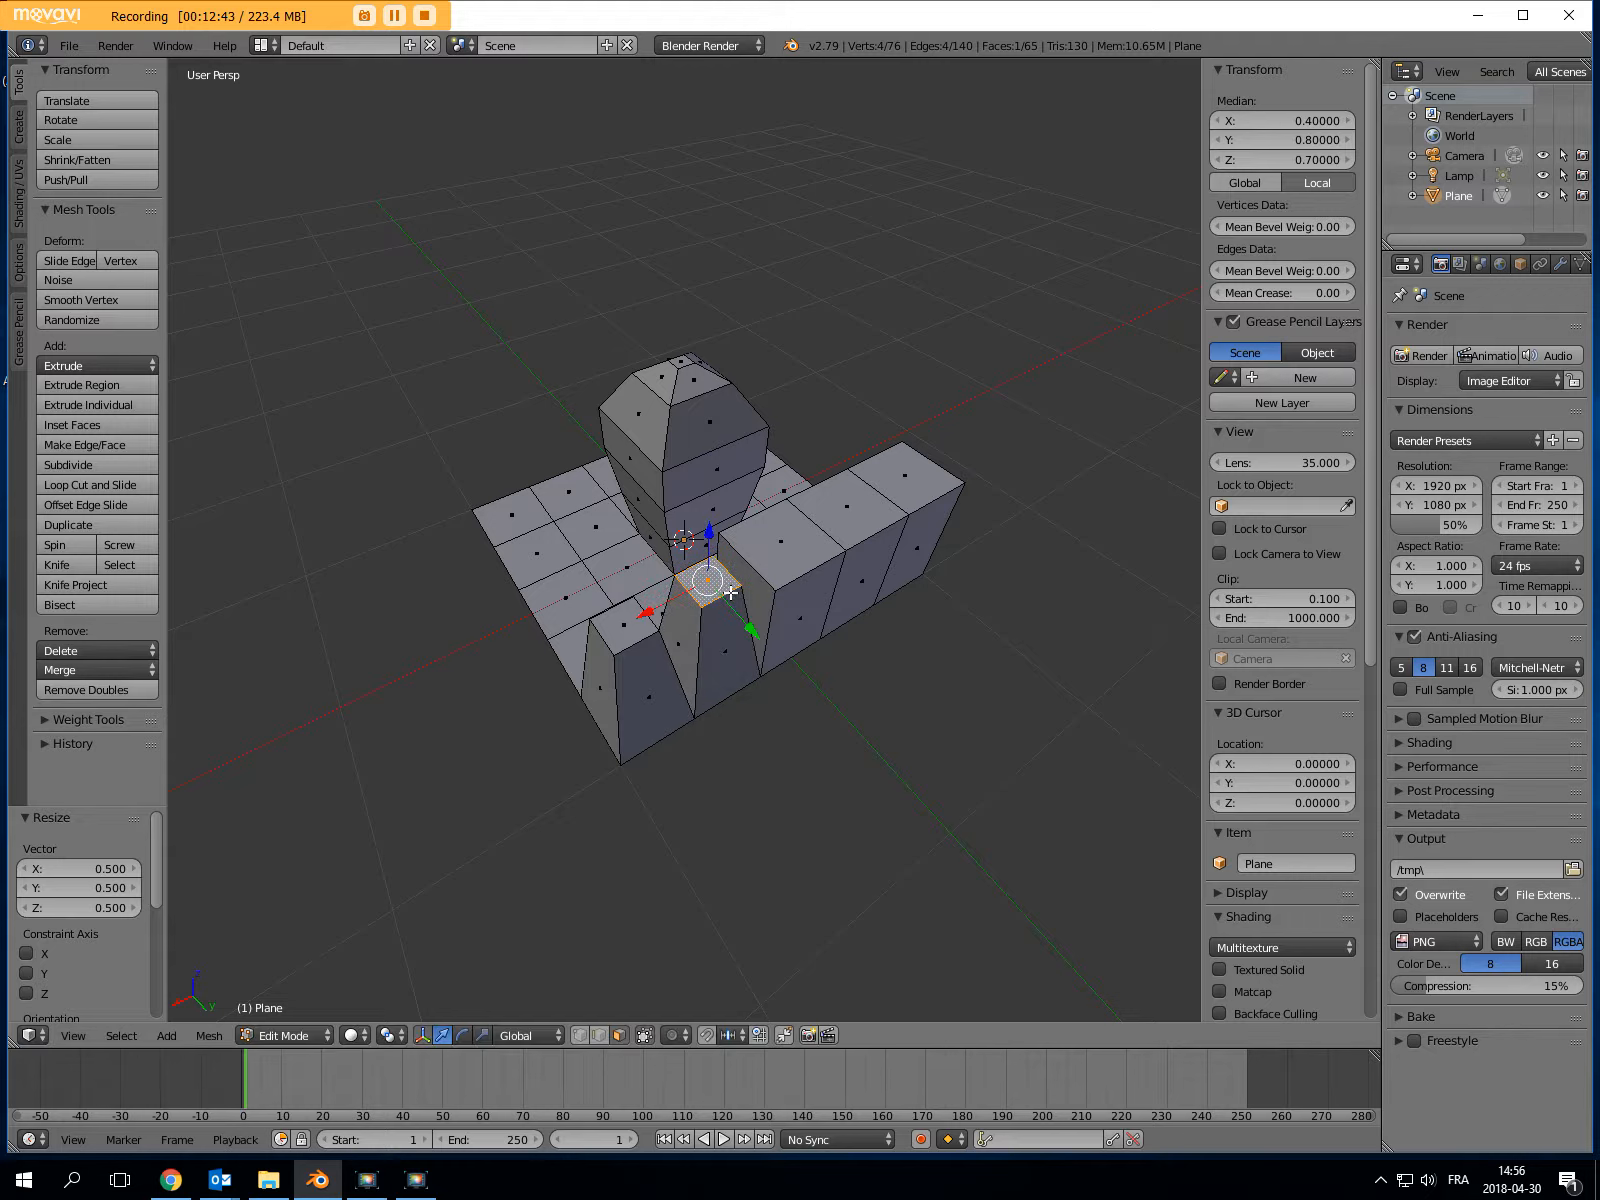
{"action": "right_click", "coordinate": [808, 548]}
{"action": "type", "text": "s"}
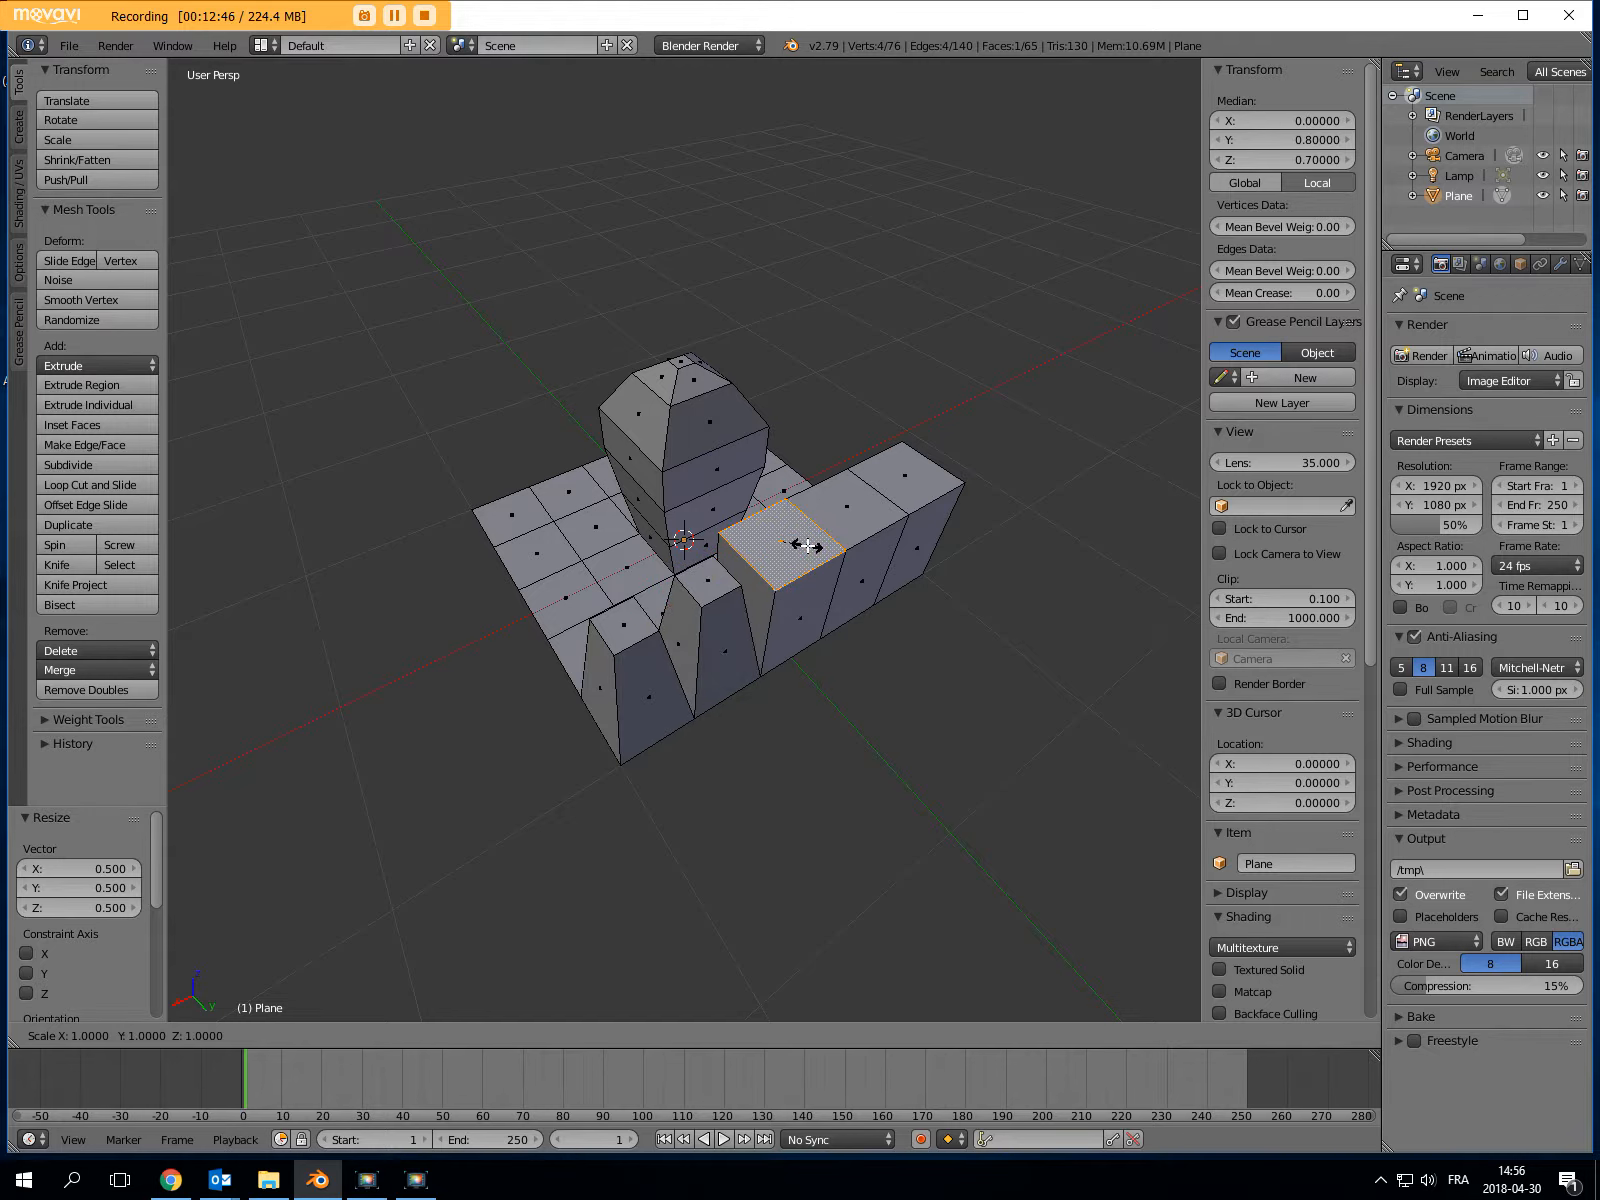
{"action": "type", "text": ".5"}
{"action": "key", "text": "Return"}
Scale the top faces of the fourth and fifth blocks in the row to 0.5, one at a time
{"action": "right_click", "coordinate": [865, 512]}
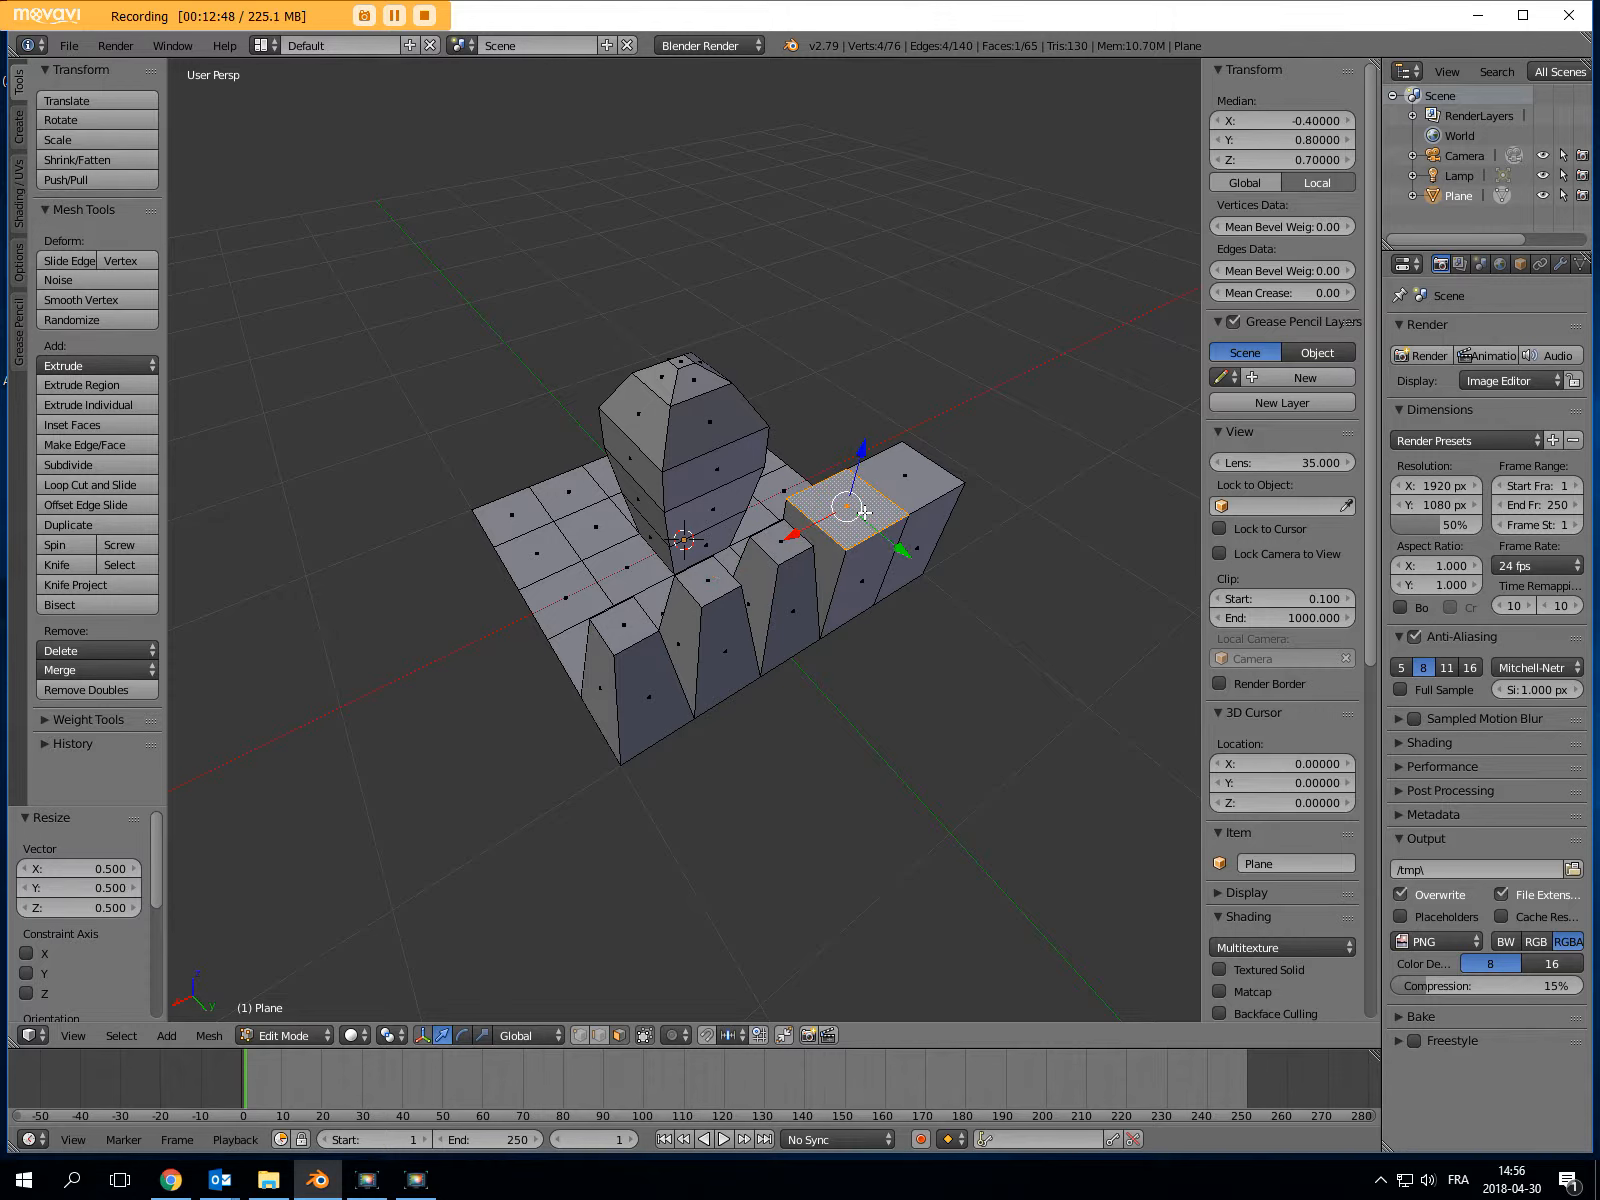
{"action": "type", "text": "s.5"}
{"action": "key", "text": "Return"}
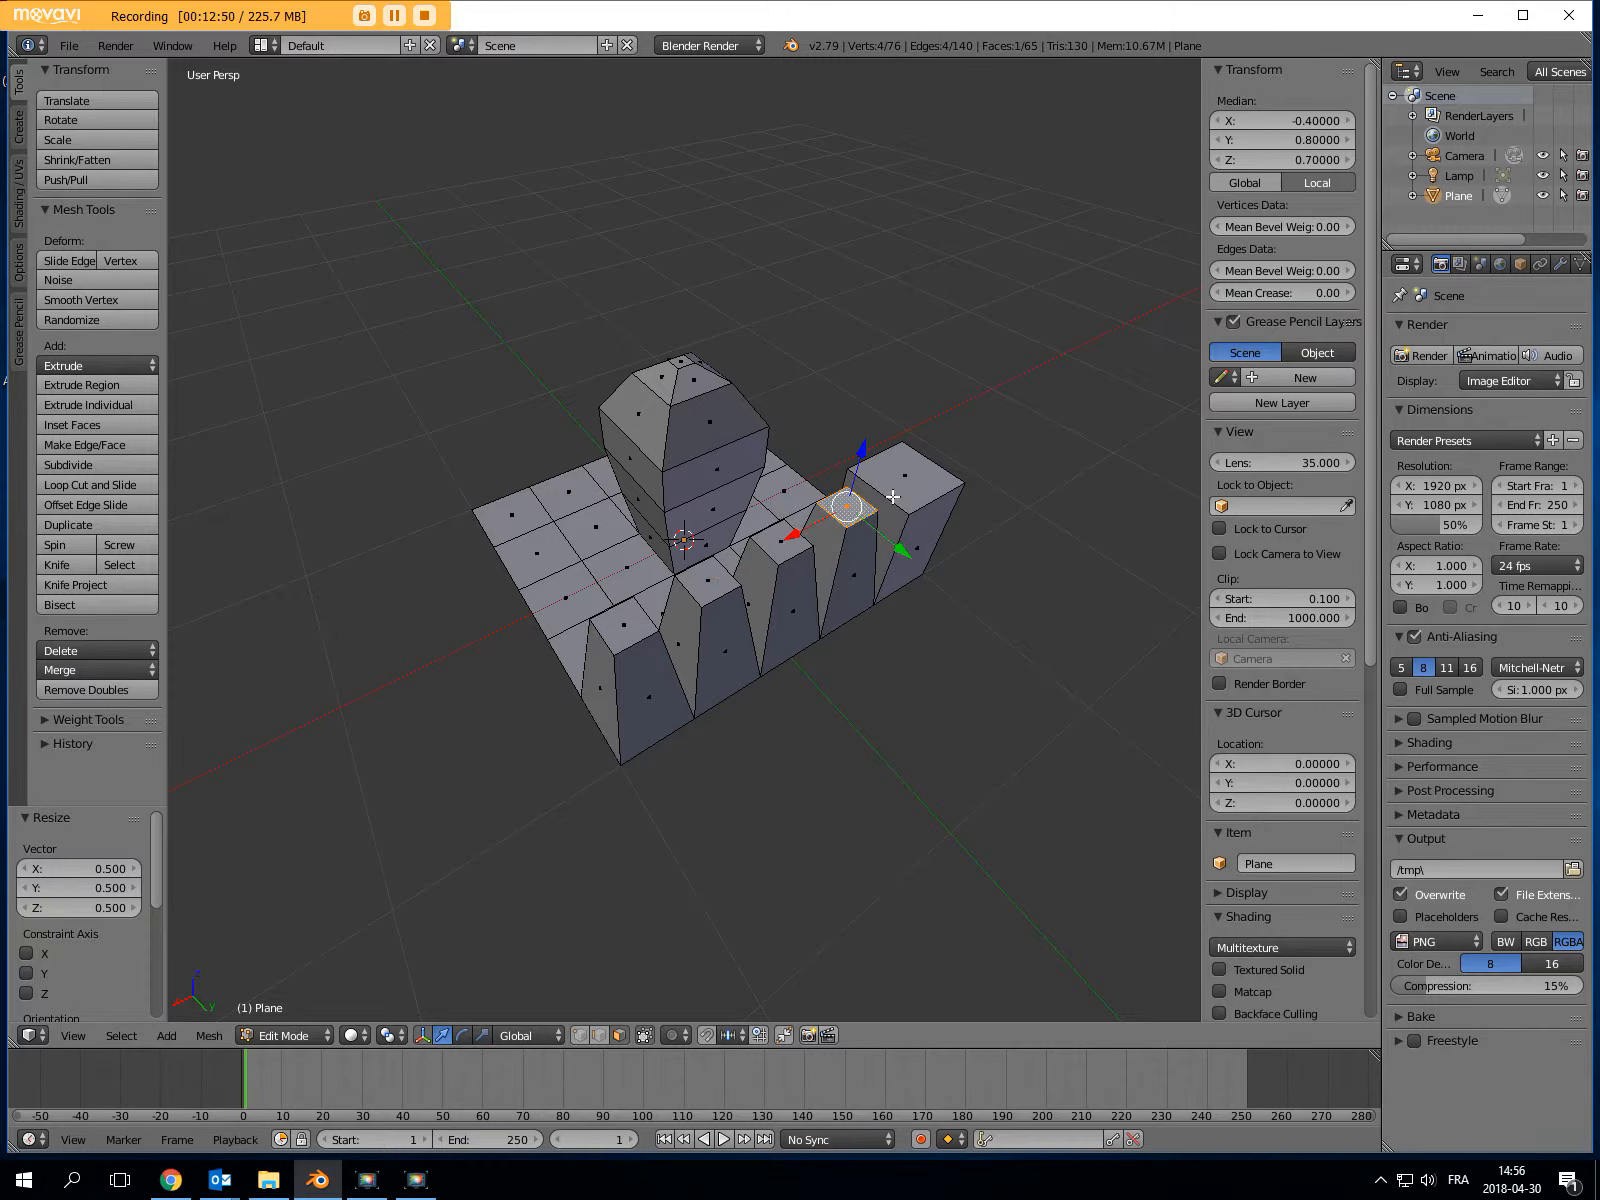
{"action": "right_click", "coordinate": [909, 485]}
{"action": "type", "text": "s0"}
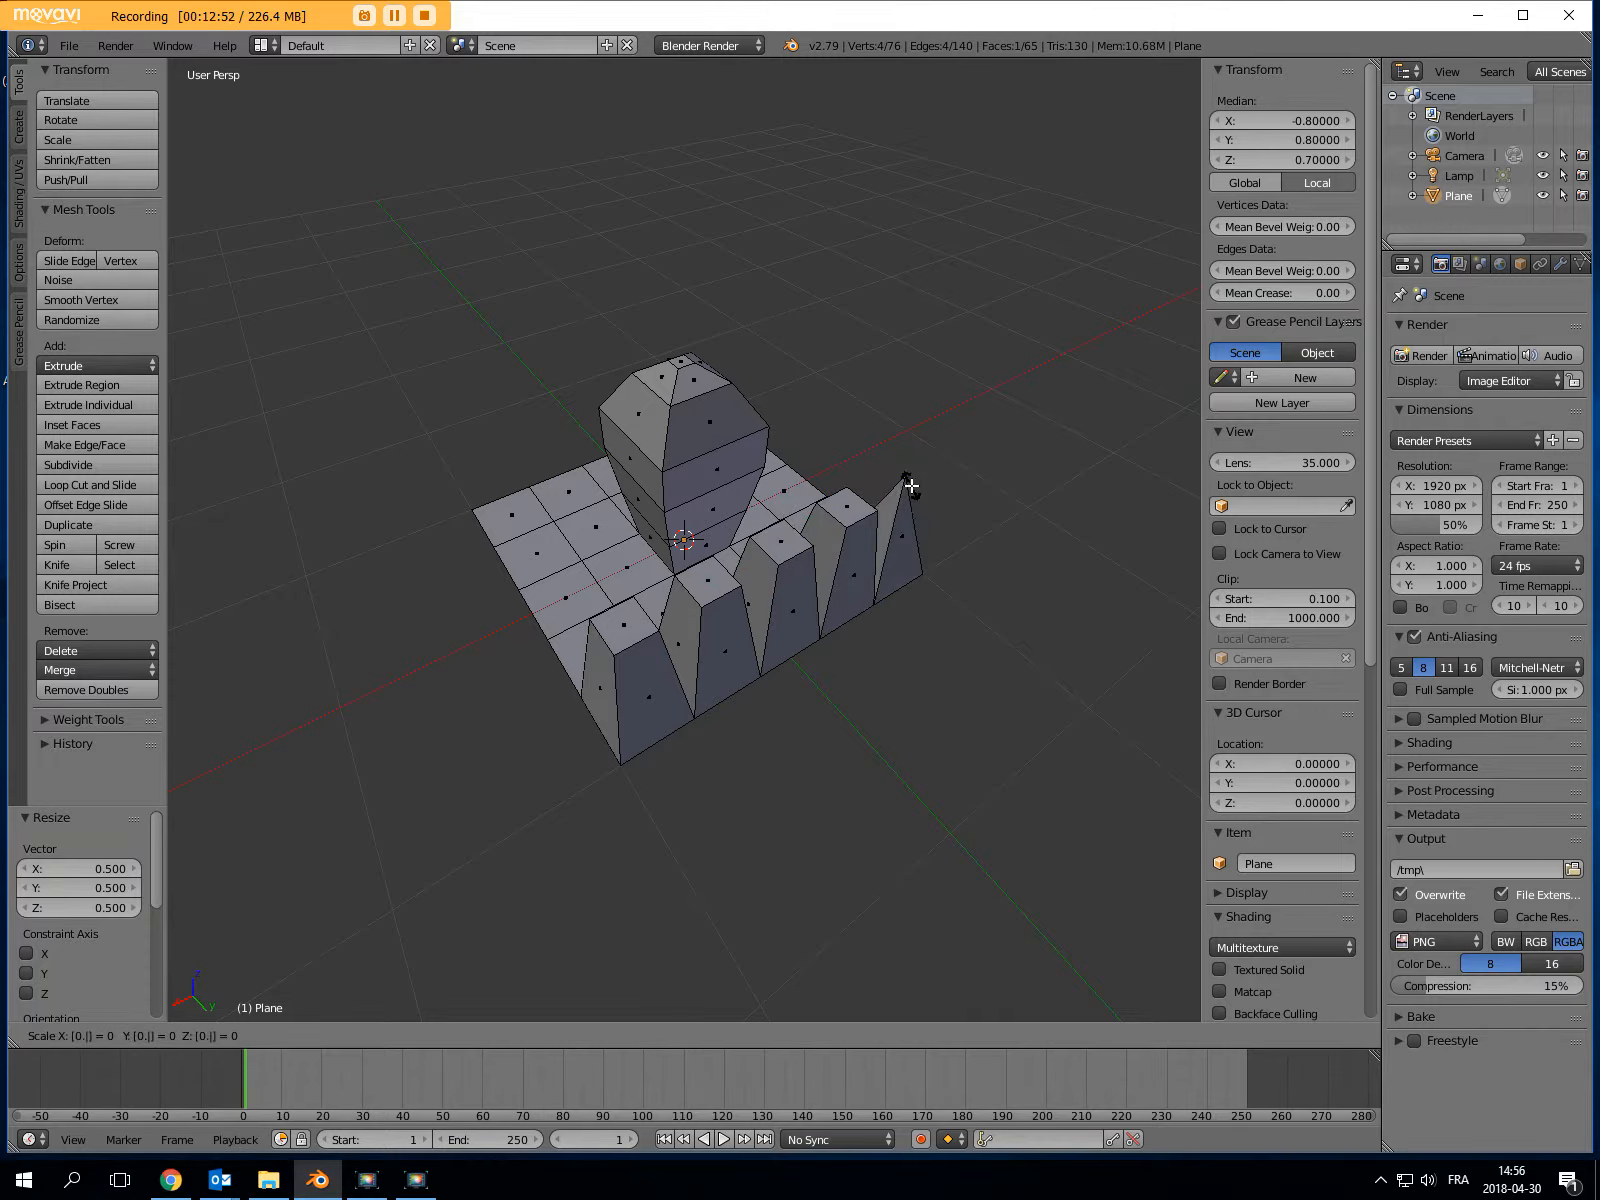
{"action": "key", "text": "Escape"}
{"action": "middle_click_drag", "start_coordinate": [790, 586], "coordinate": [950, 623]}
{"action": "mouse_move", "coordinate": [913, 440]}
{"action": "middle_mouse_down"}
{"action": "mouse_move", "coordinate": [882, 457]}
{"action": "mouse_move", "coordinate": [921, 414]}
{"action": "middle_mouse_up"}
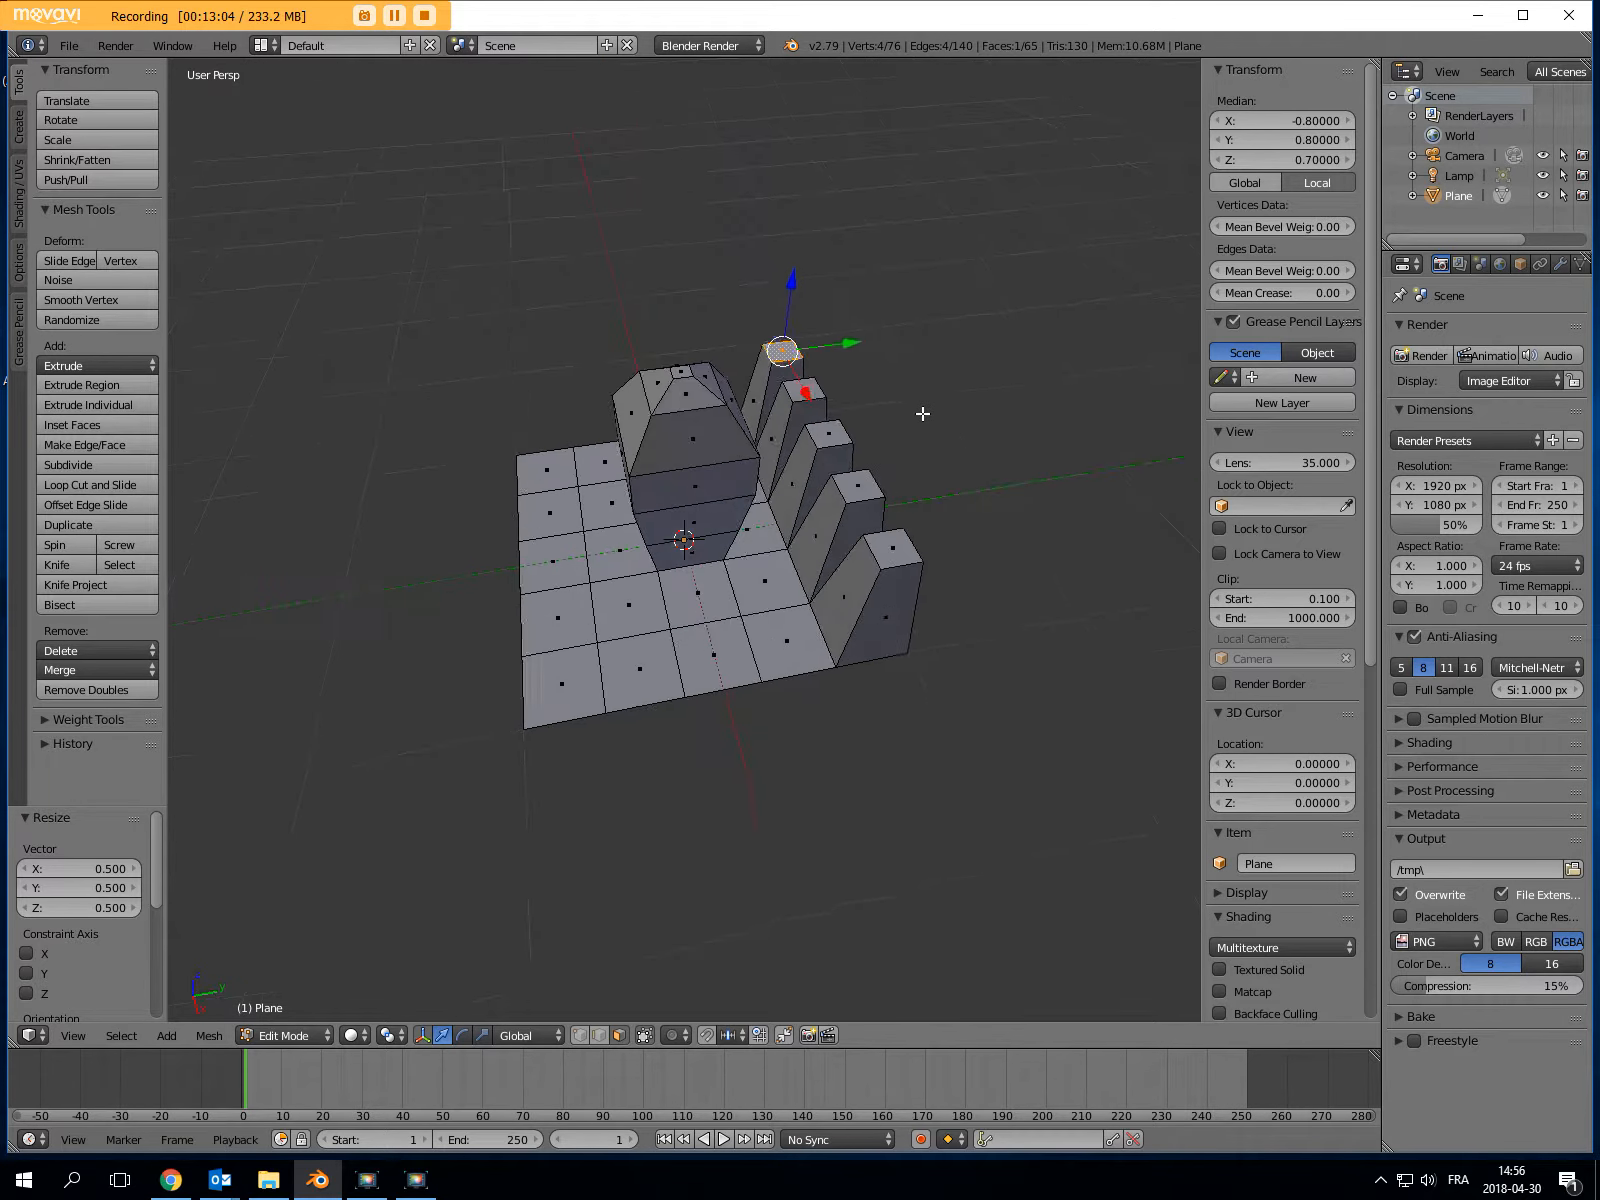
Extrude the plane face beside the first tapered block, at the positive X edge, upward as a region by 0.7
{"action": "right_click", "coordinate": [773, 655]}
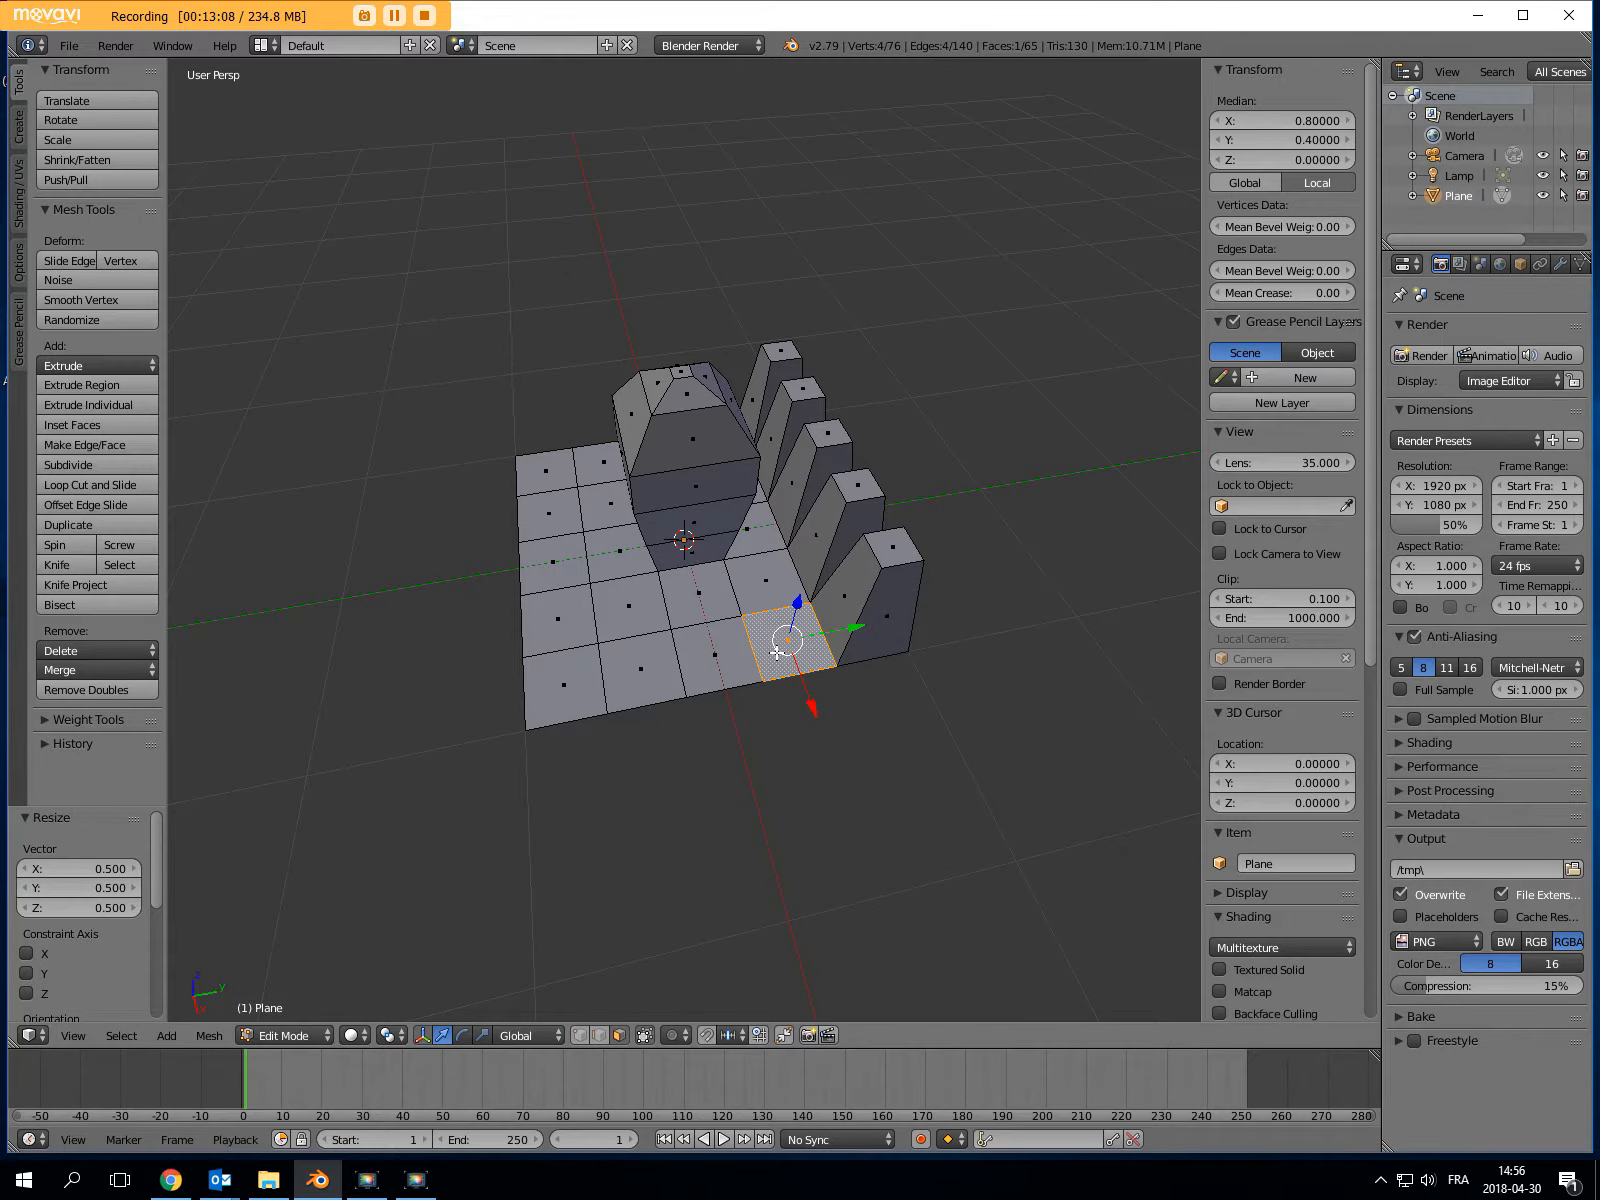
{"action": "left_click", "coordinate": [109, 390]}
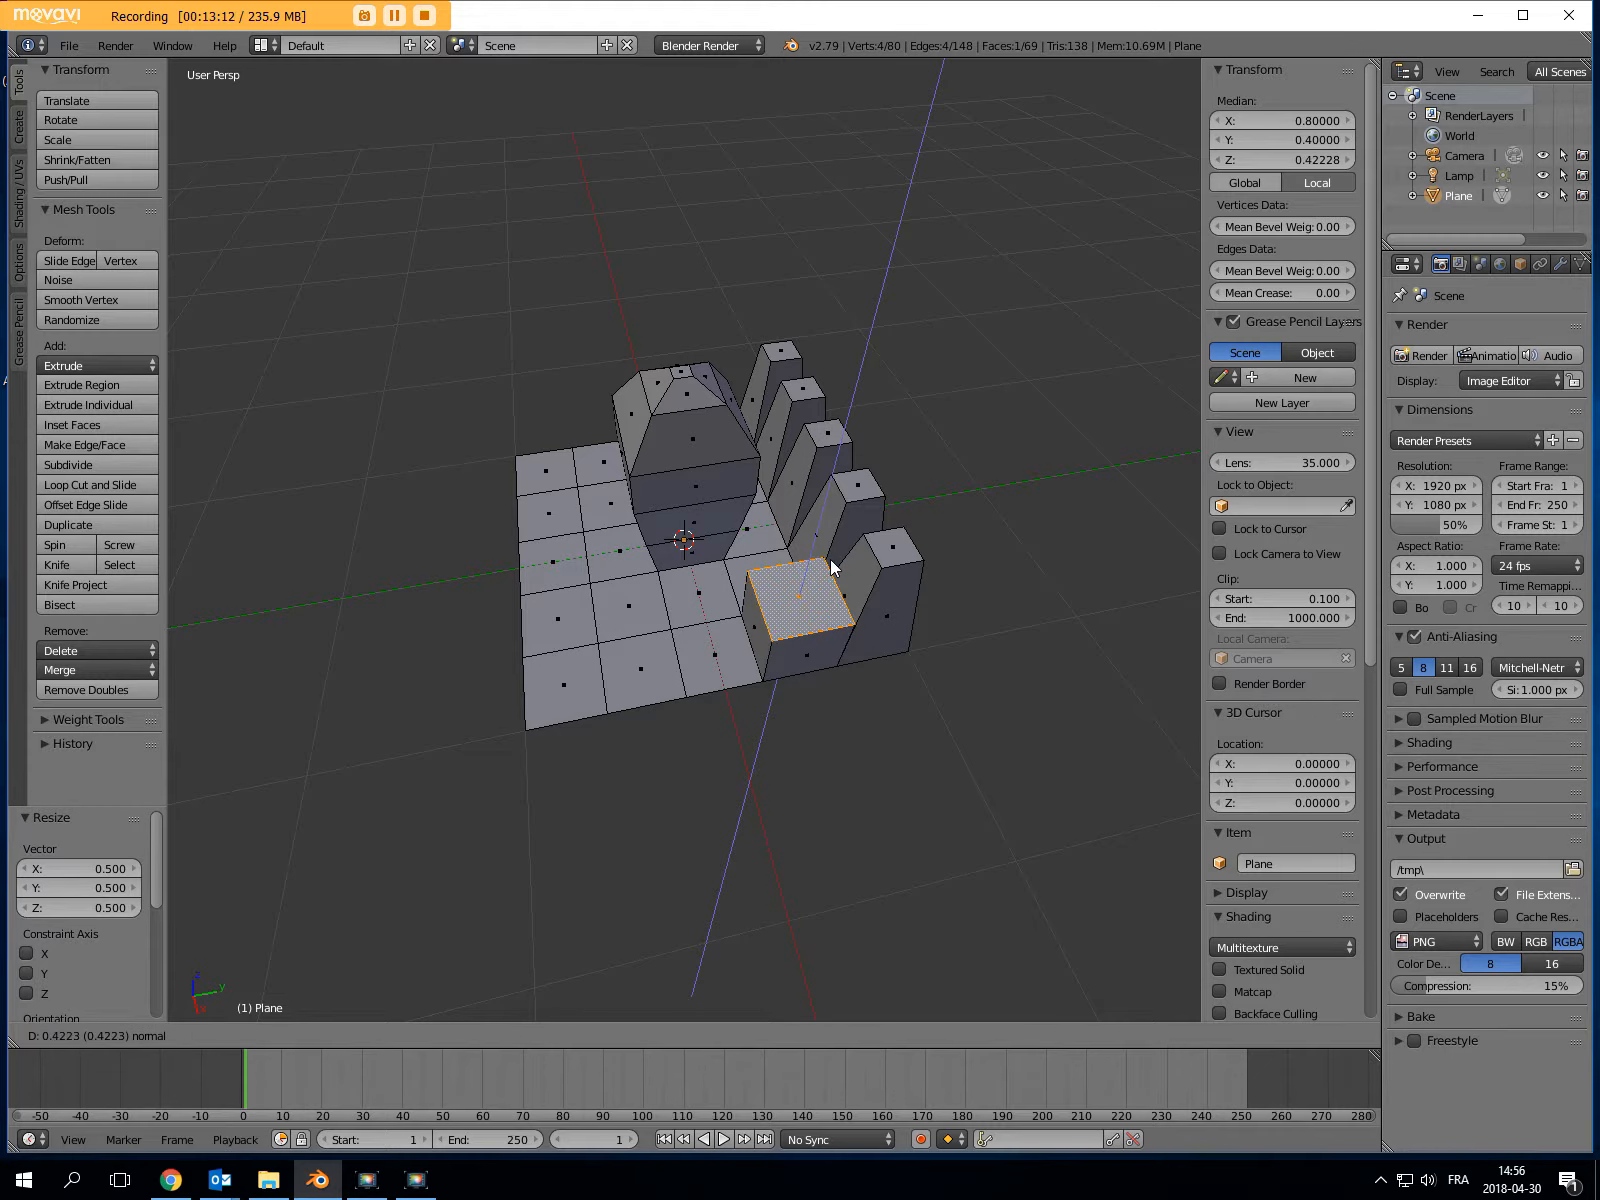
{"action": "type", "text": "0.7"}
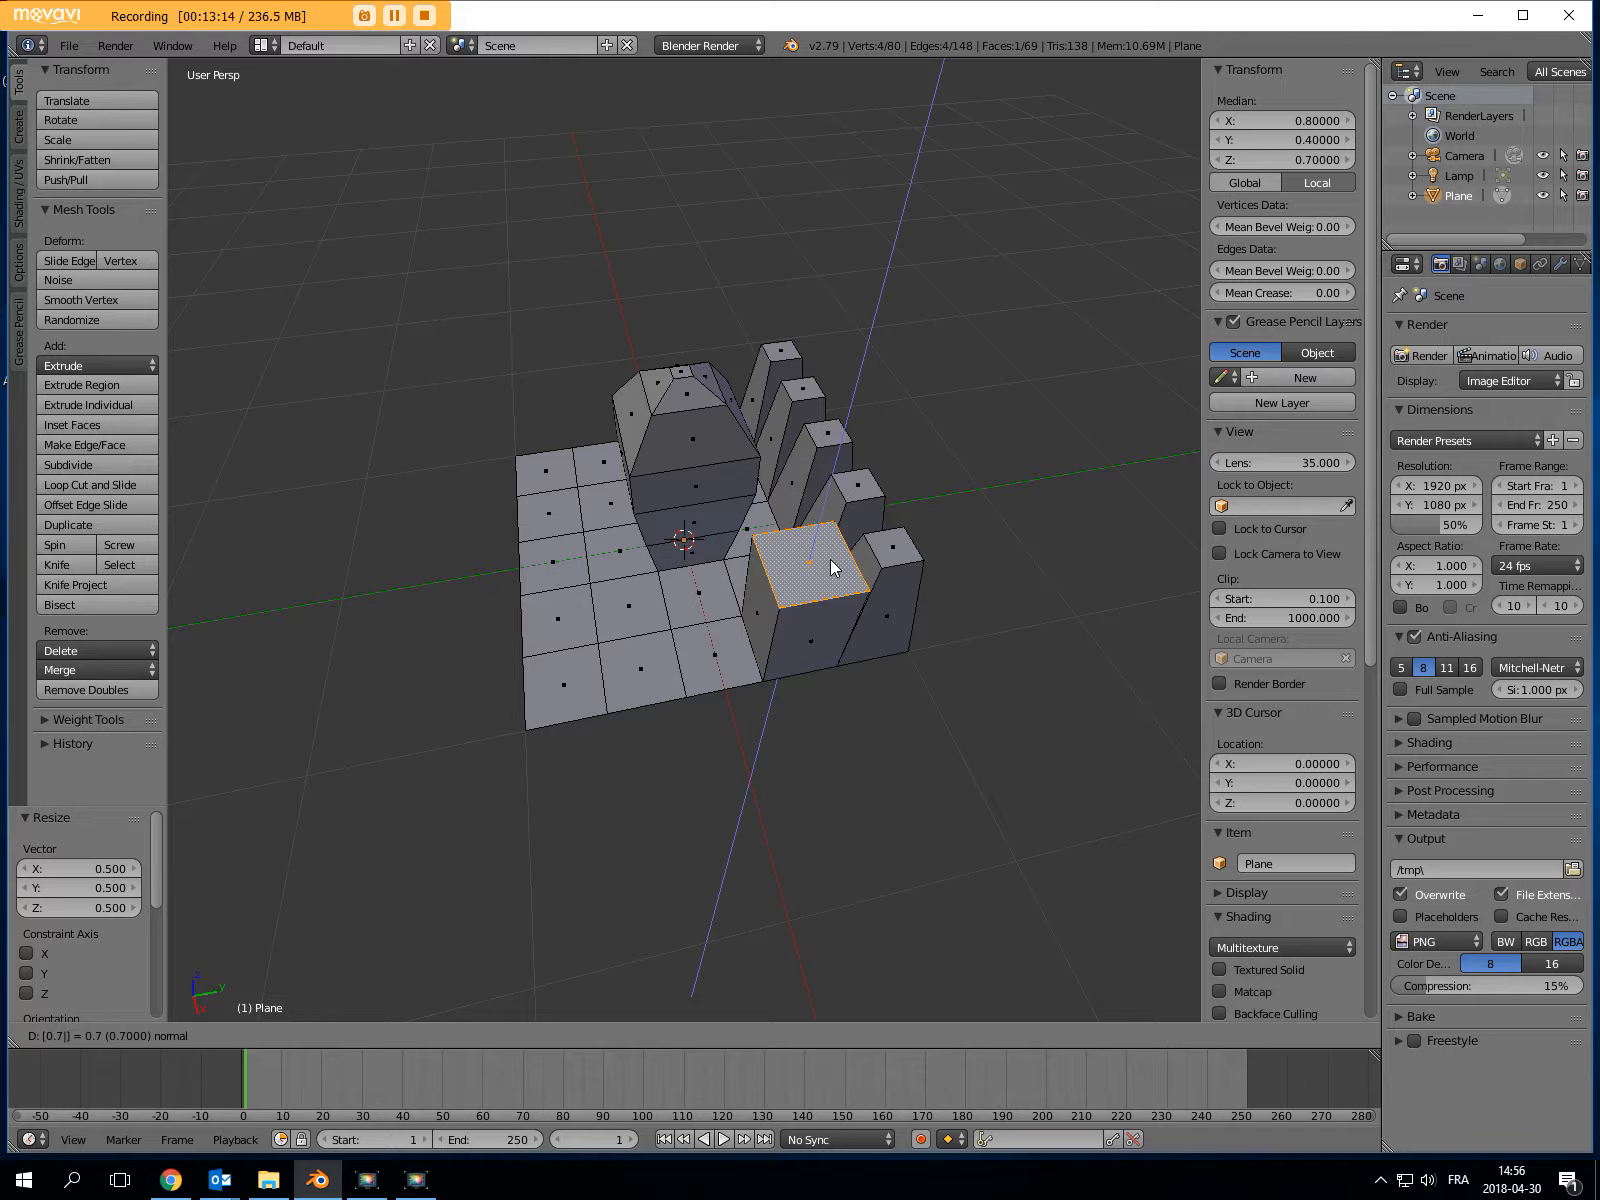
{"action": "key", "text": "Return"}
{"action": "mouse_move", "coordinate": [946, 432]}
{"action": "middle_mouse_down"}
{"action": "mouse_move", "coordinate": [907, 311]}
{"action": "mouse_move", "coordinate": [896, 323]}
{"action": "mouse_move", "coordinate": [940, 440]}
{"action": "middle_mouse_up"}
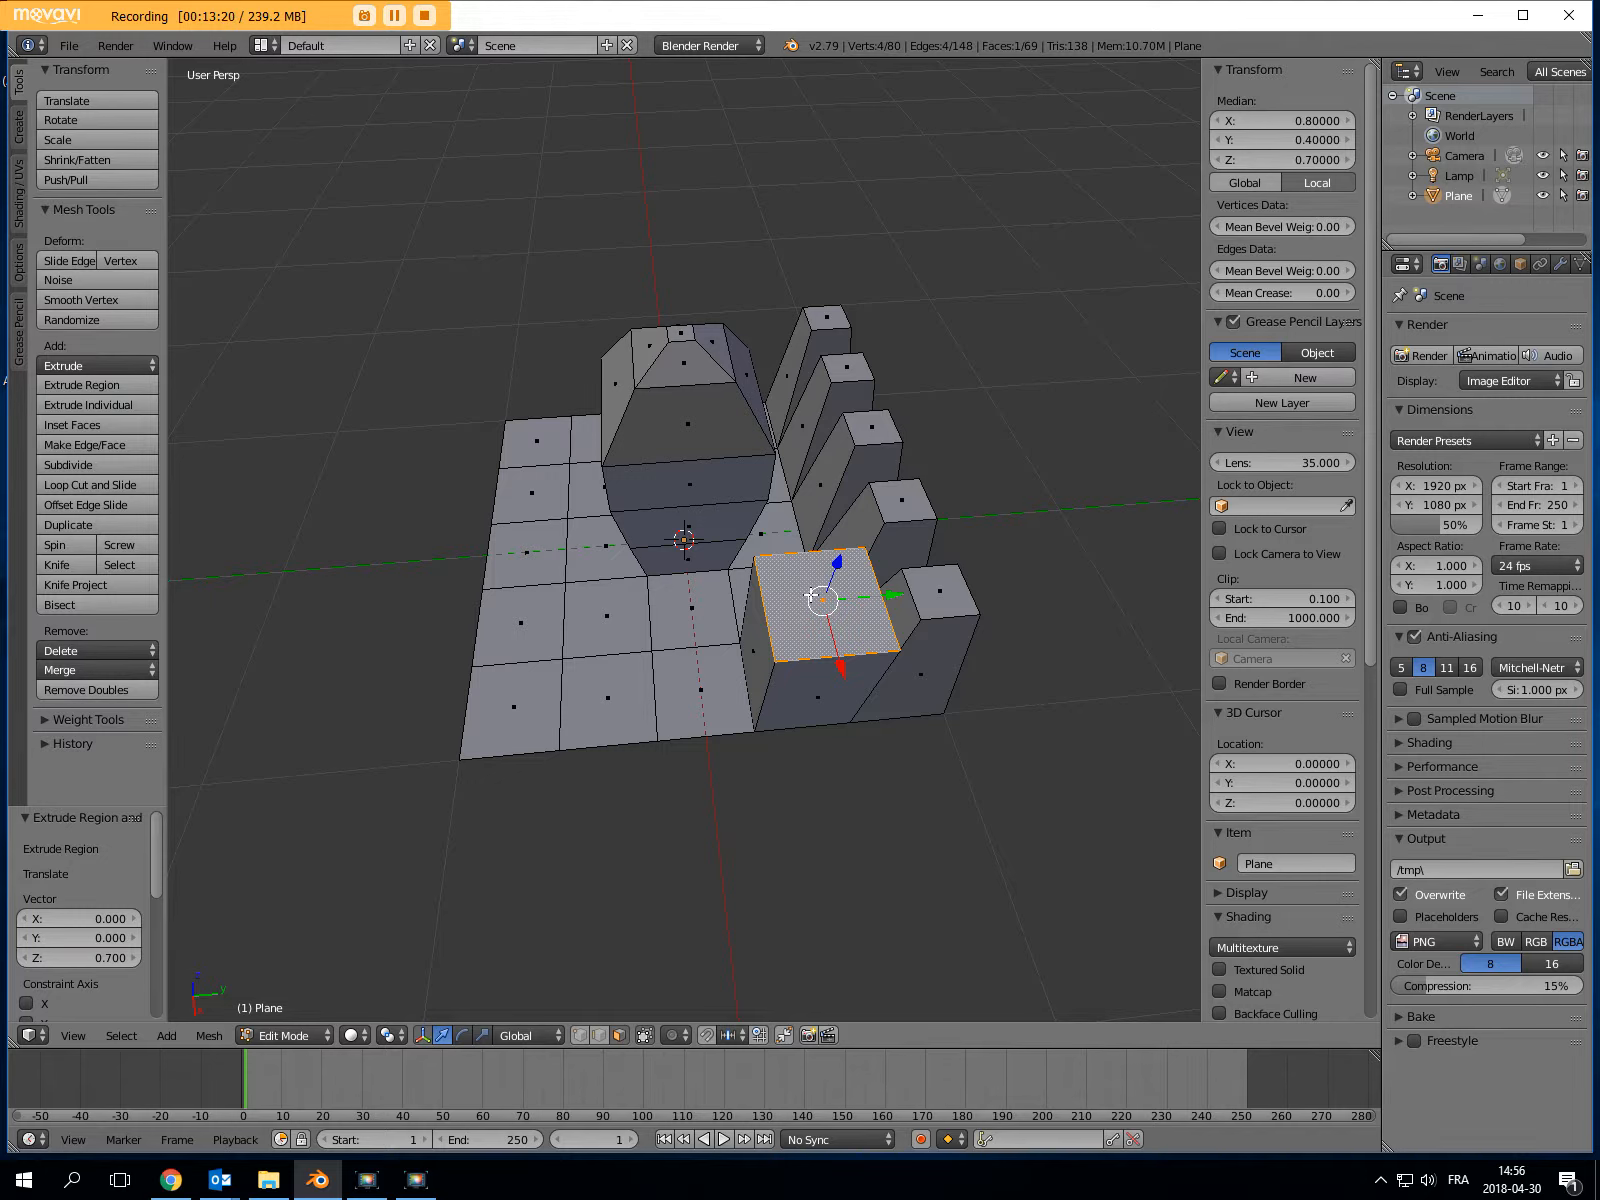
Extrude the three remaining plane faces along the positive X edge upward by 0.7, one at a time
{"action": "right_click", "coordinate": [681, 682]}
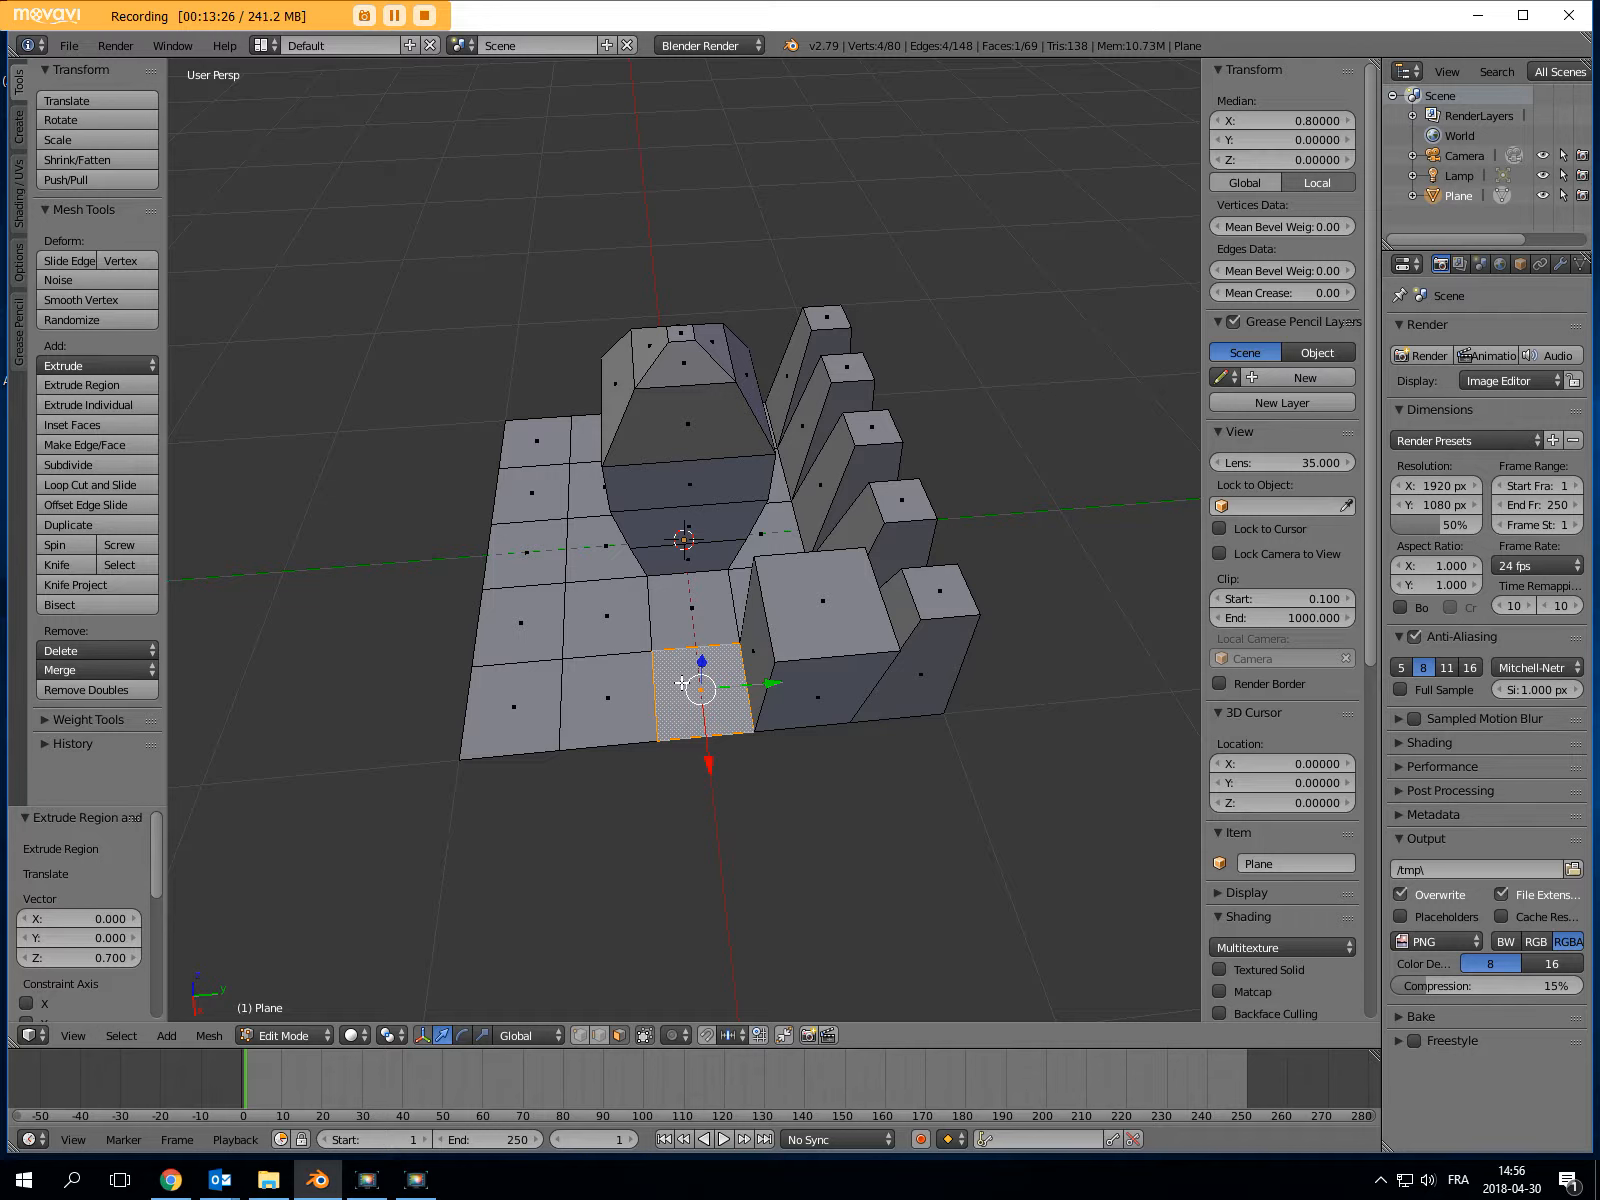
{"action": "key", "text": "shift+r"}
{"action": "right_click", "coordinate": [595, 692]}
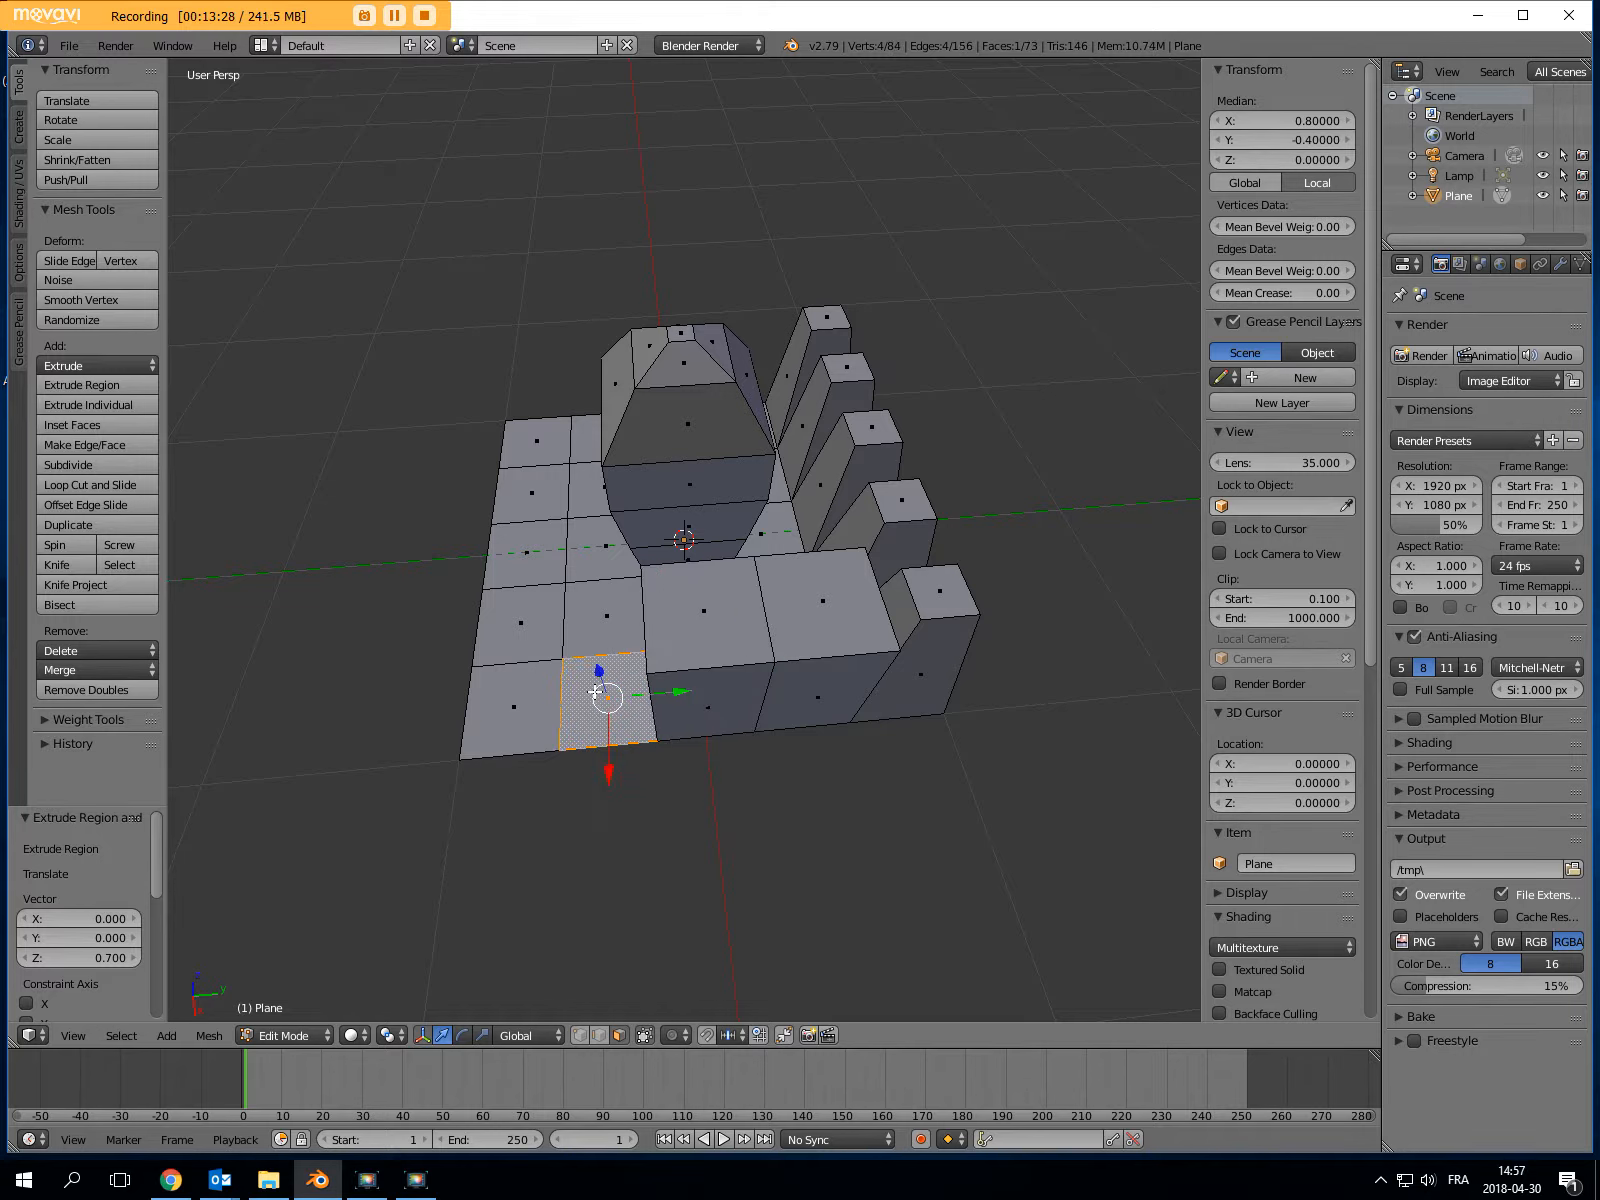
{"action": "key", "text": "shift+r"}
{"action": "right_click", "coordinate": [510, 708]}
{"action": "key", "text": "shift+r"}
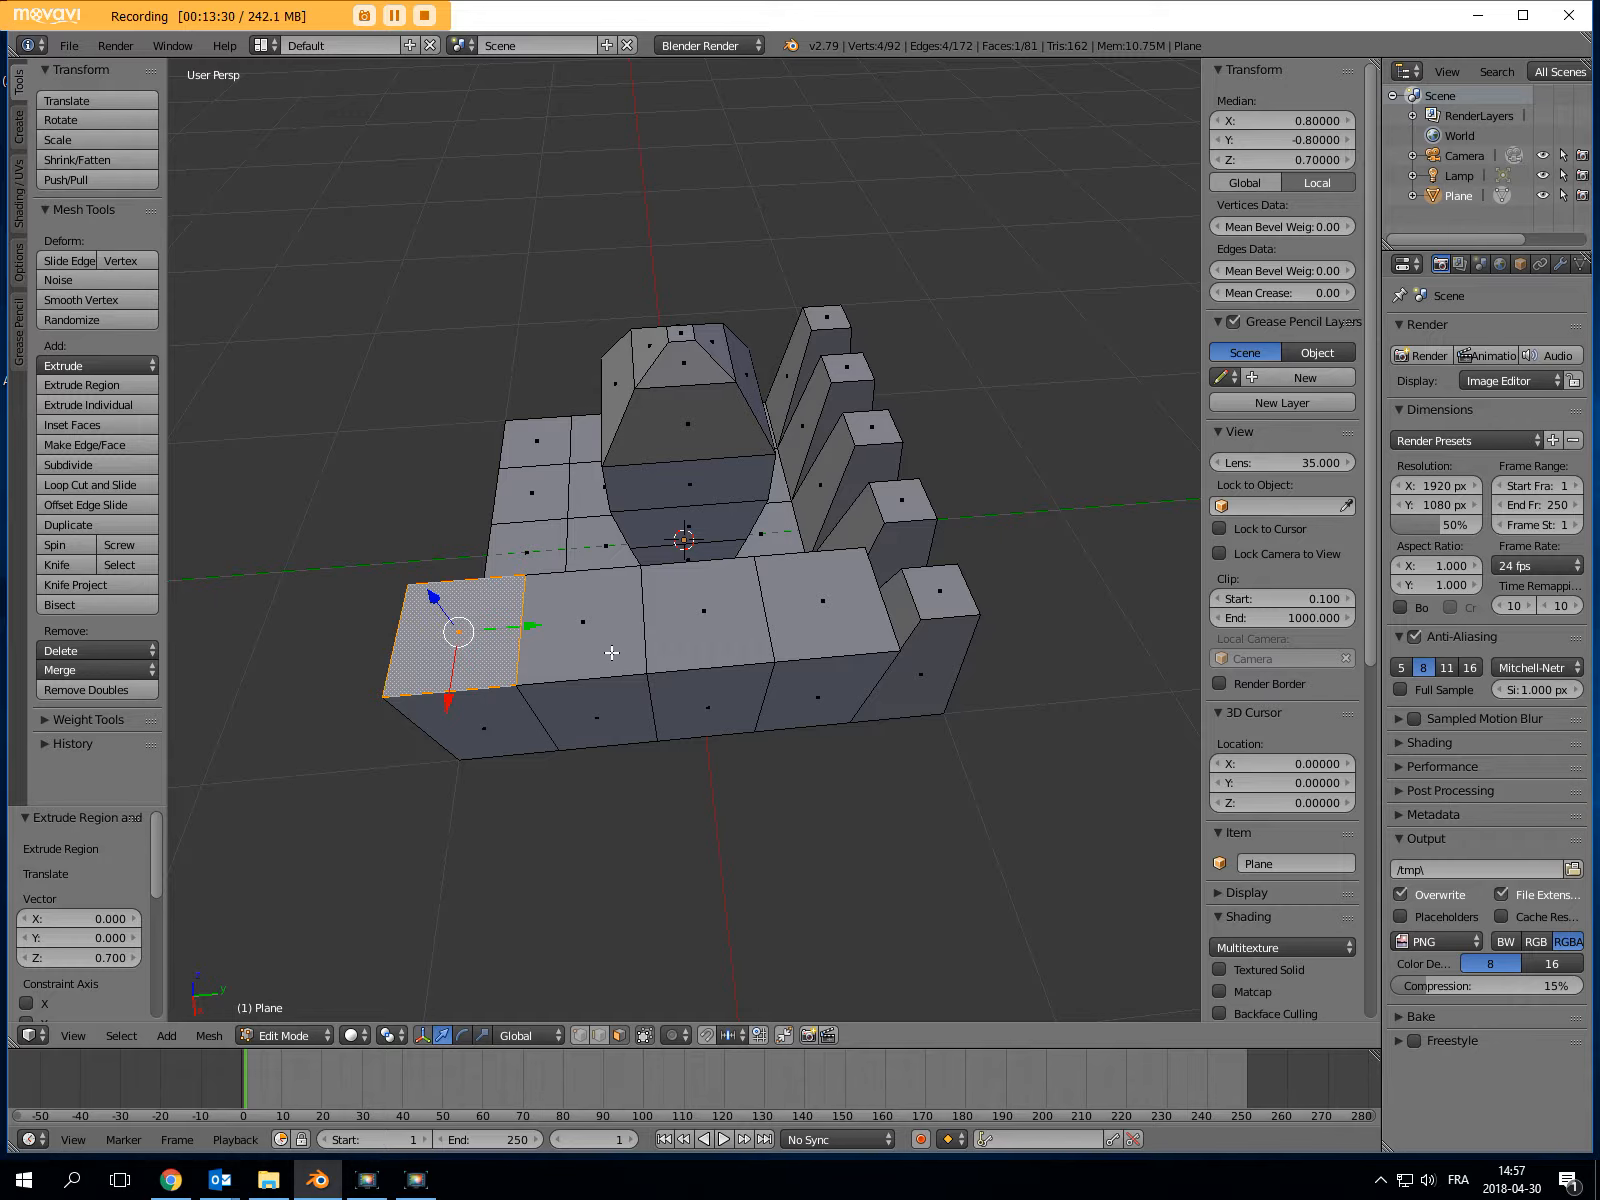
Extrude the four flat faces along the negative Y edge upward by 0.7, one at a time
{"action": "middle_click_drag", "start_coordinate": [612, 652], "coordinate": [745, 690]}
{"action": "right_click", "coordinate": [742, 694]}
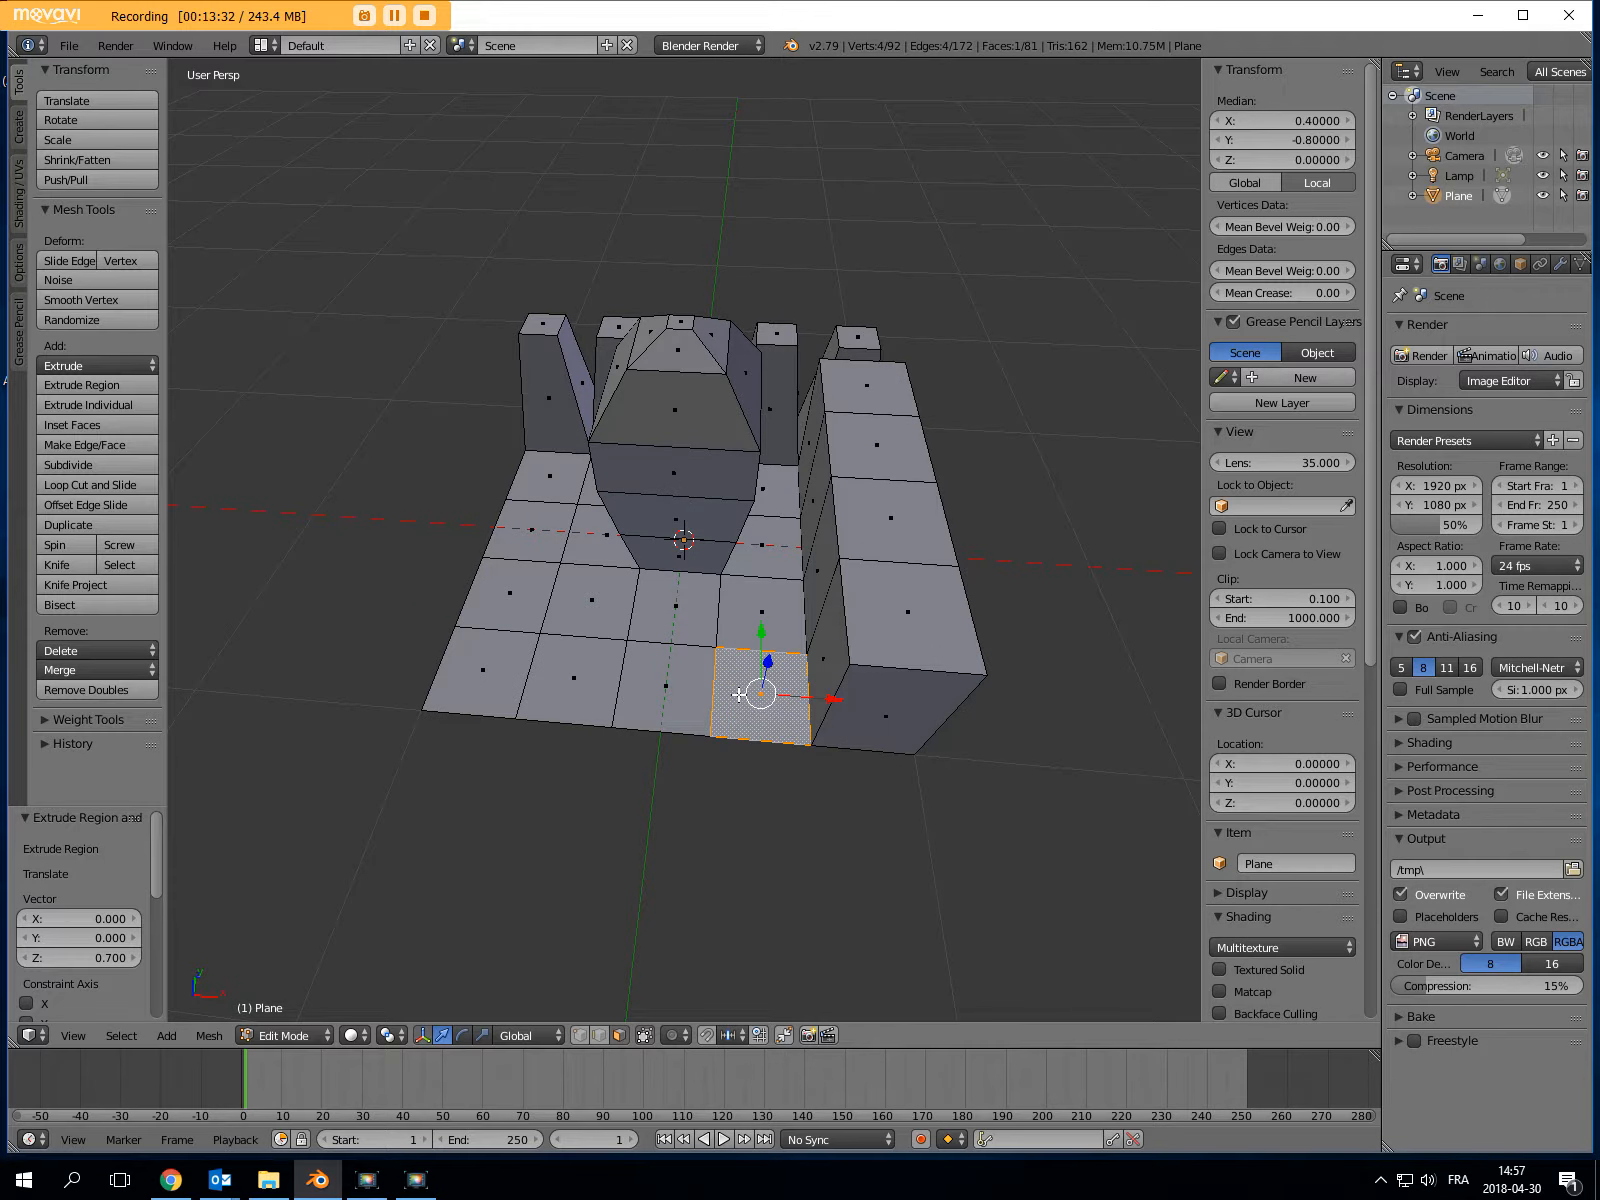
{"action": "key", "text": "shift+r"}
{"action": "right_click", "coordinate": [662, 696]}
{"action": "key", "text": "shift+r"}
{"action": "right_click", "coordinate": [565, 680]}
{"action": "key", "text": "shift+r"}
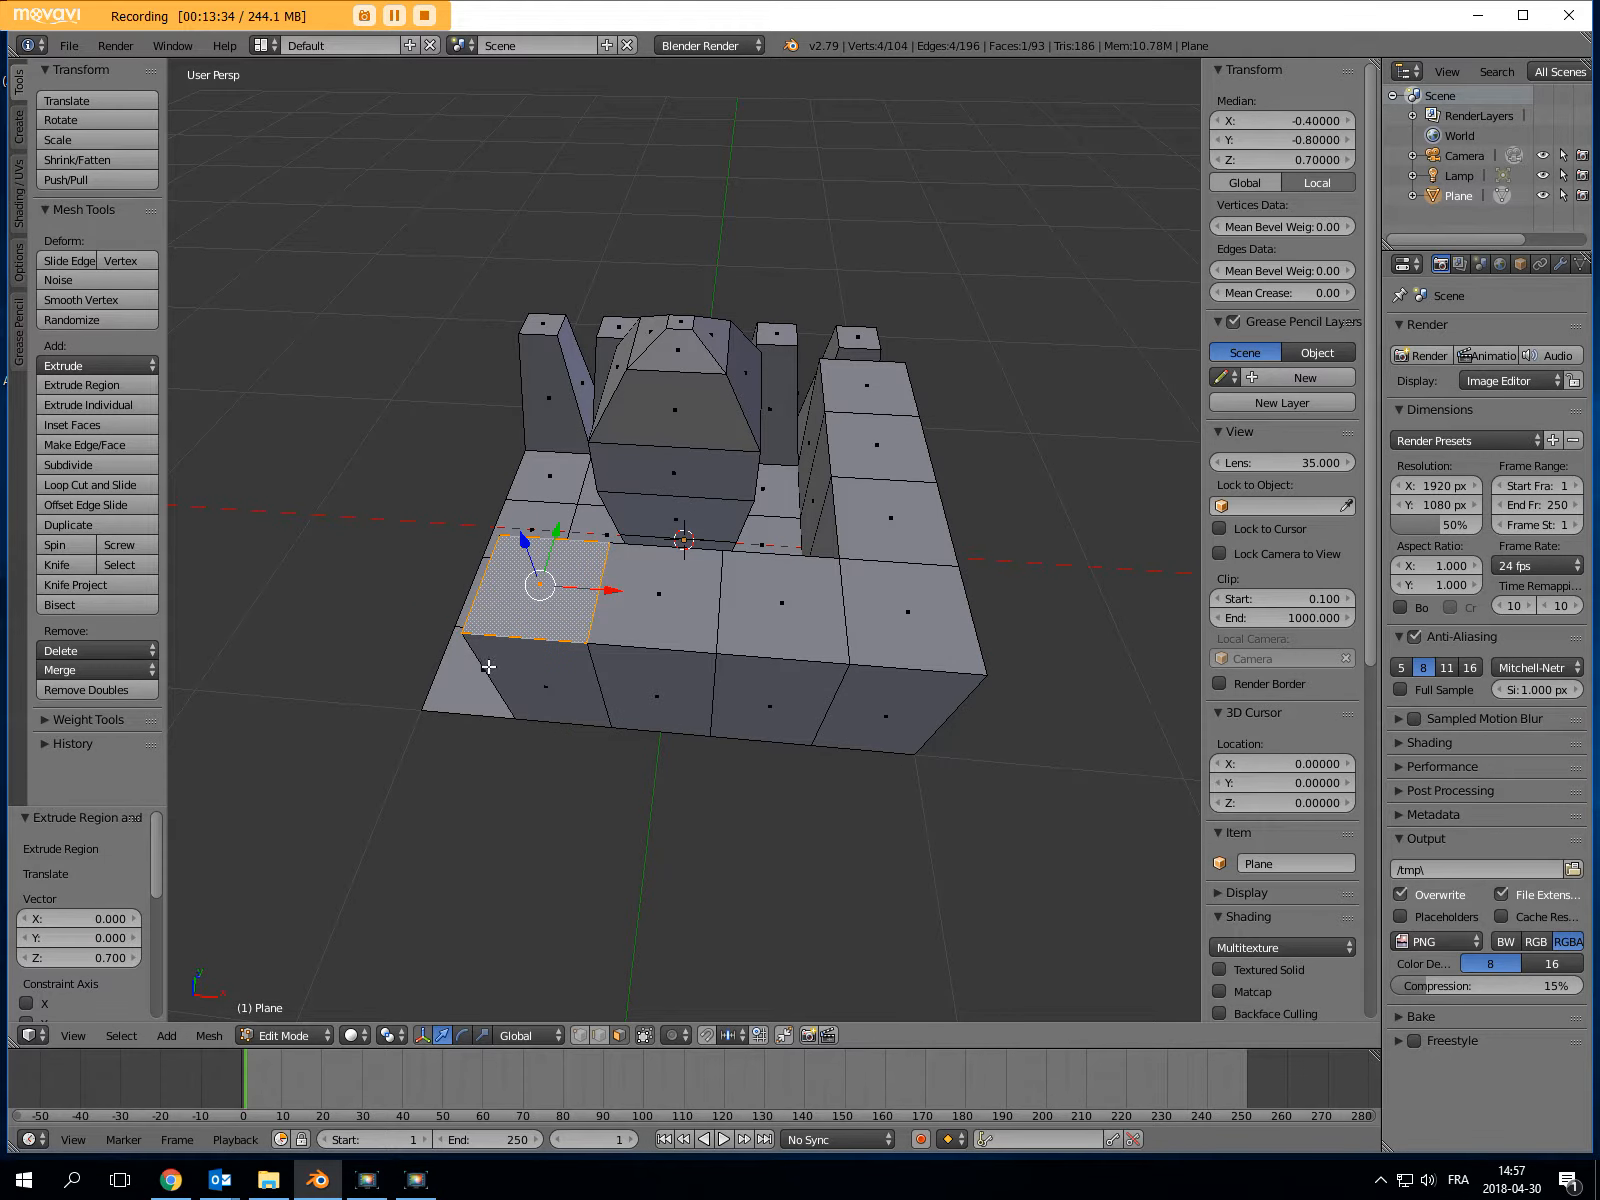
{"action": "right_click", "coordinate": [485, 664]}
{"action": "key", "text": "shift+r"}
Extrude the three flat faces left along the negative X edge upward by 0.7, one at a time
{"action": "middle_click_drag", "start_coordinate": [485, 664], "coordinate": [793, 683]}
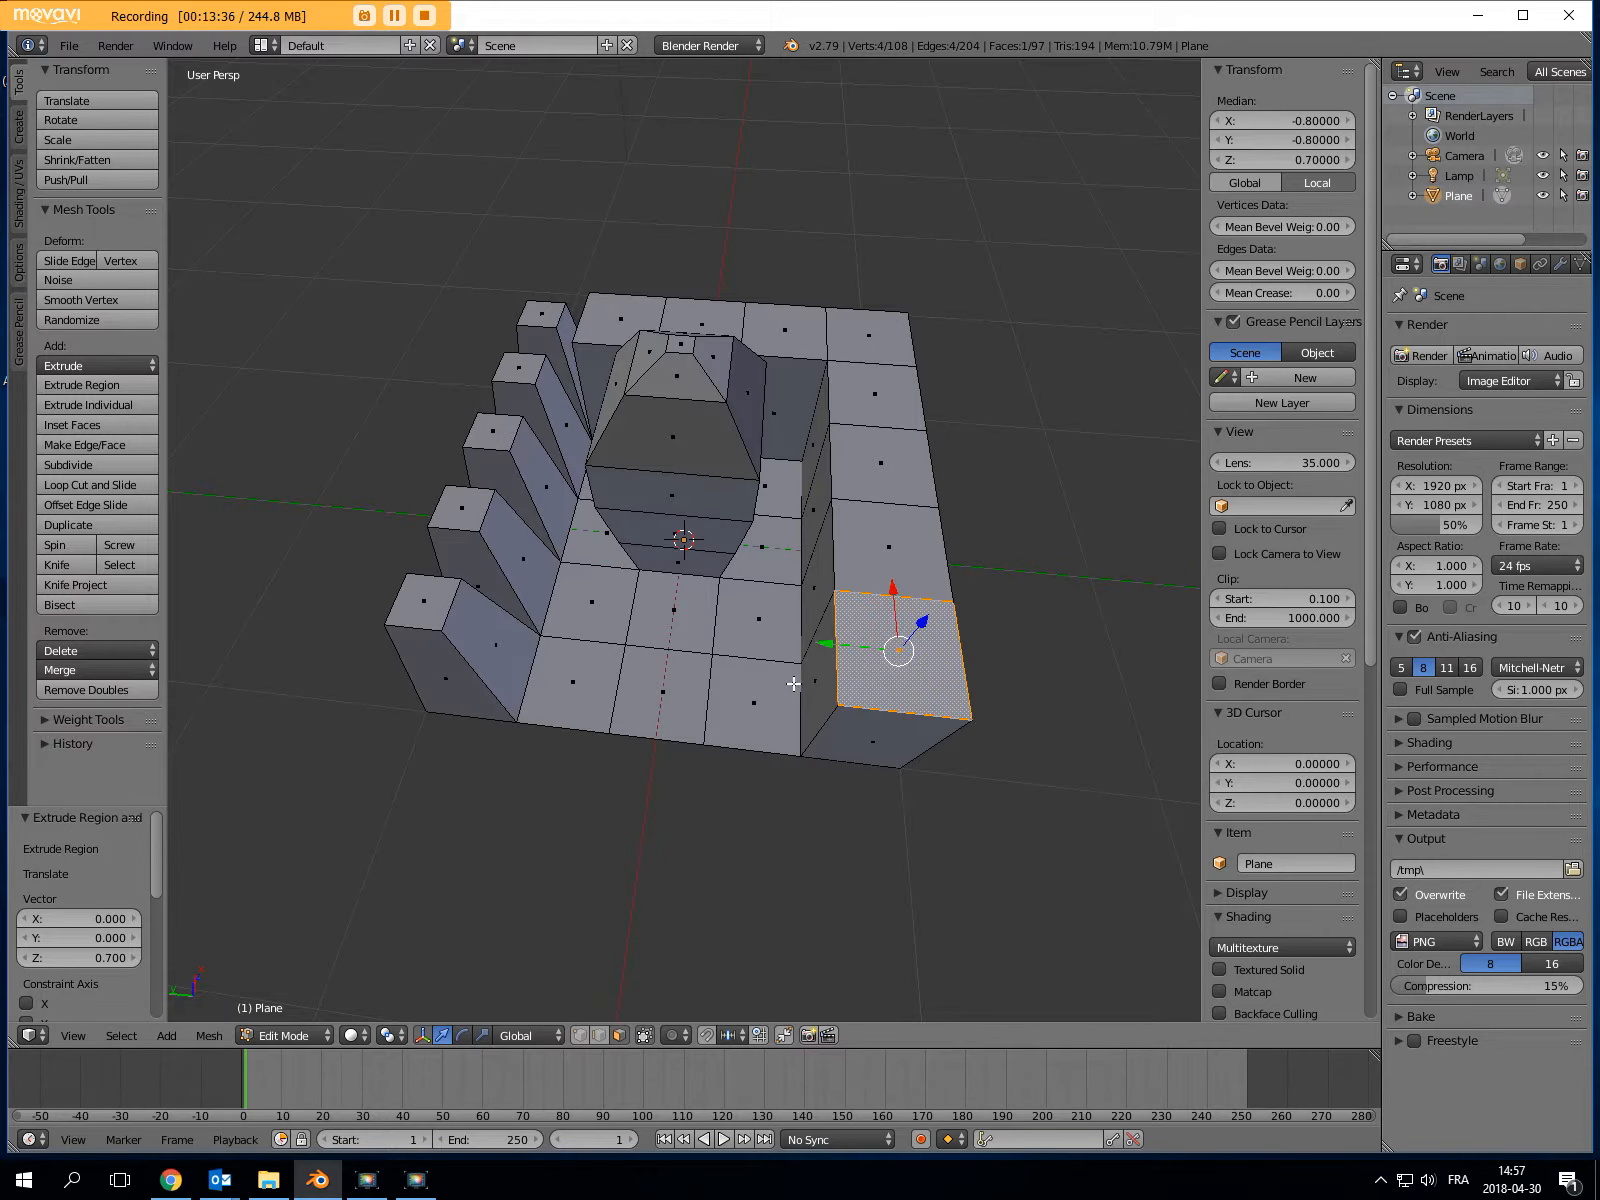
{"action": "right_click", "coordinate": [750, 696]}
{"action": "key", "text": "shift+r"}
{"action": "right_click", "coordinate": [653, 689]}
{"action": "key", "text": "shift+r"}
{"action": "right_click", "coordinate": [565, 682]}
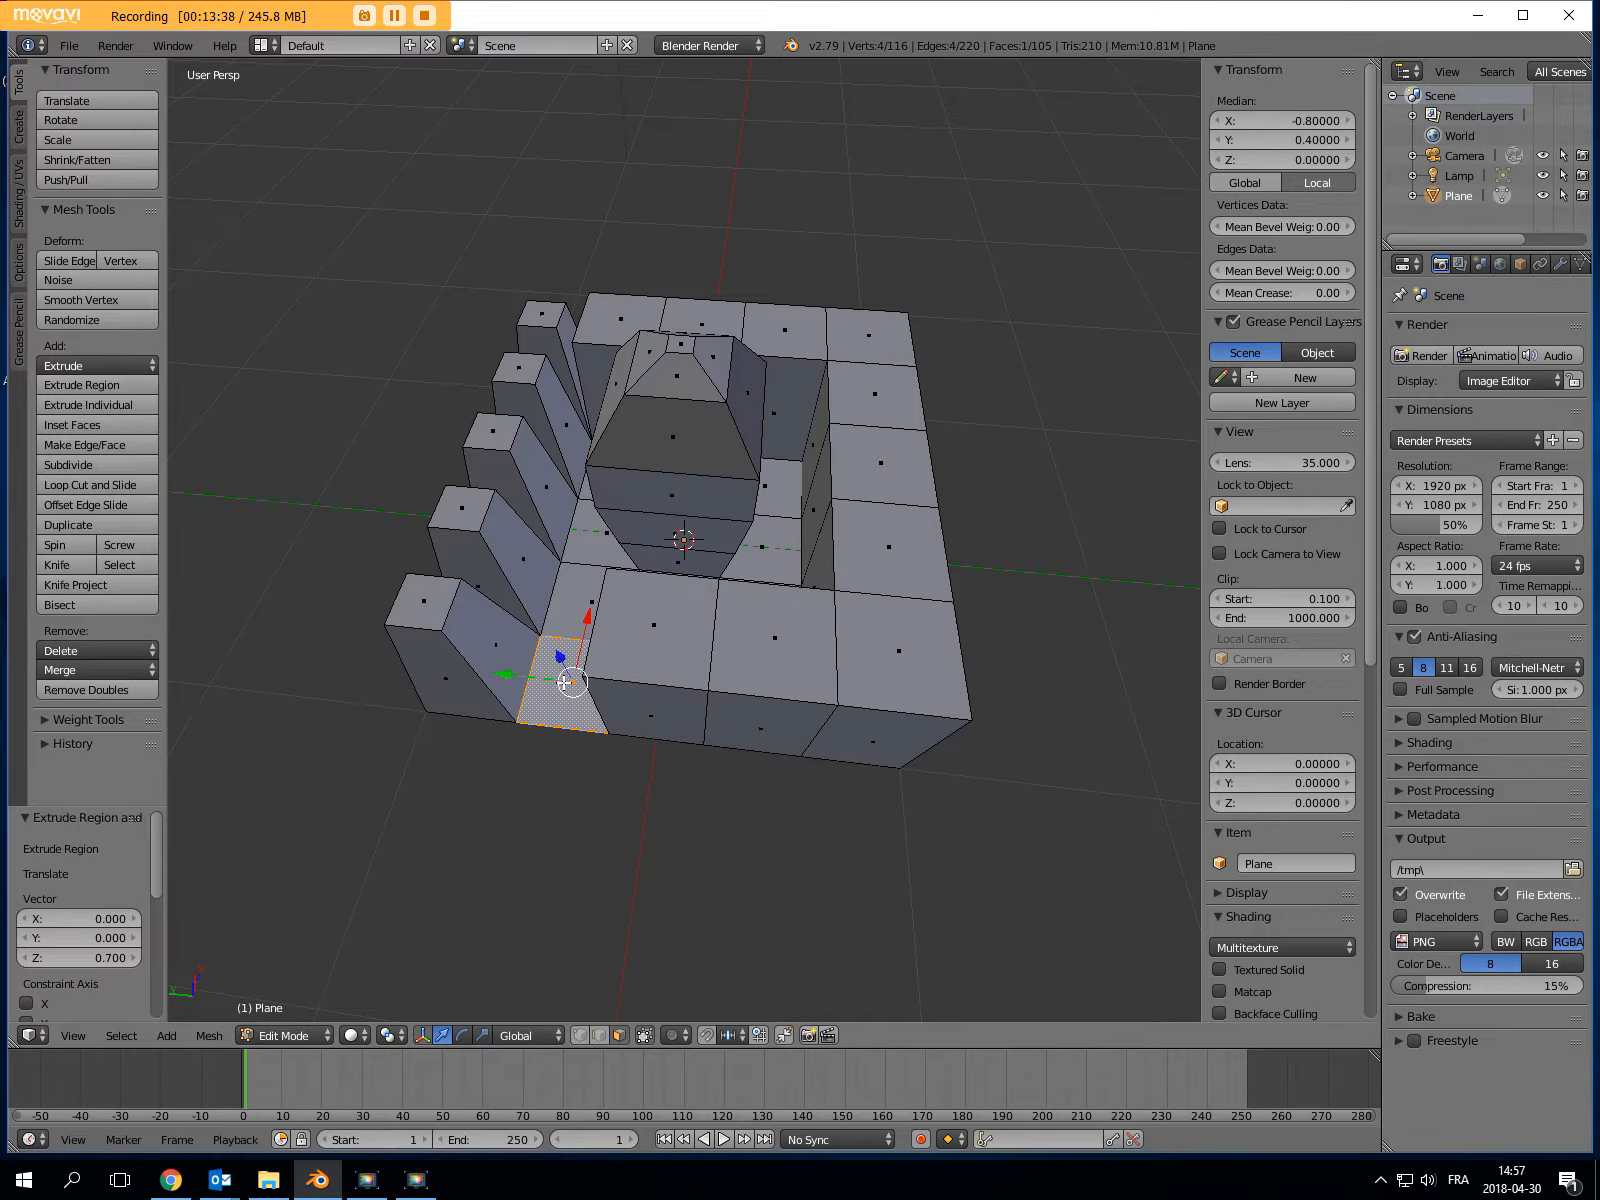
{"action": "key", "text": "shift+r"}
Scale the top face of the untapered block beside the tapered corner block on the positive X edge to 0.5
{"action": "middle_click_drag", "start_coordinate": [565, 682], "coordinate": [274, 643]}
{"action": "right_click", "coordinate": [779, 626]}
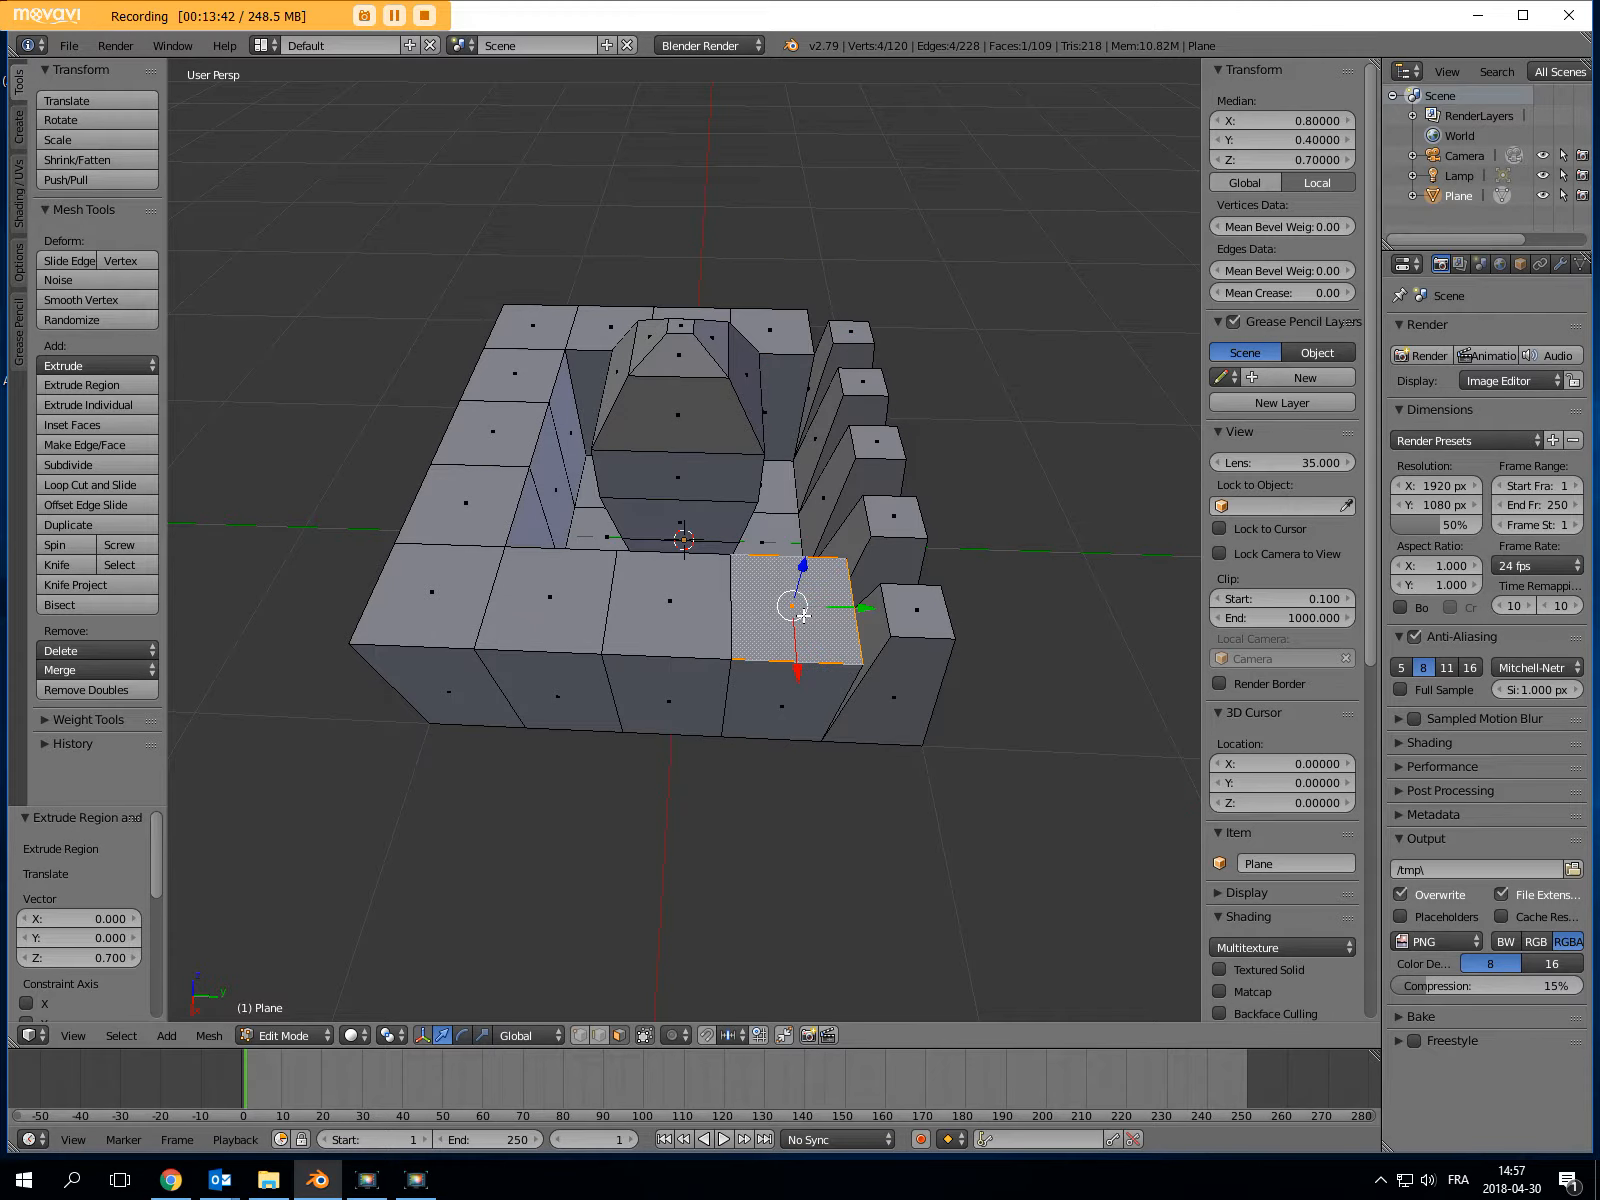
{"action": "type", "text": "s"}
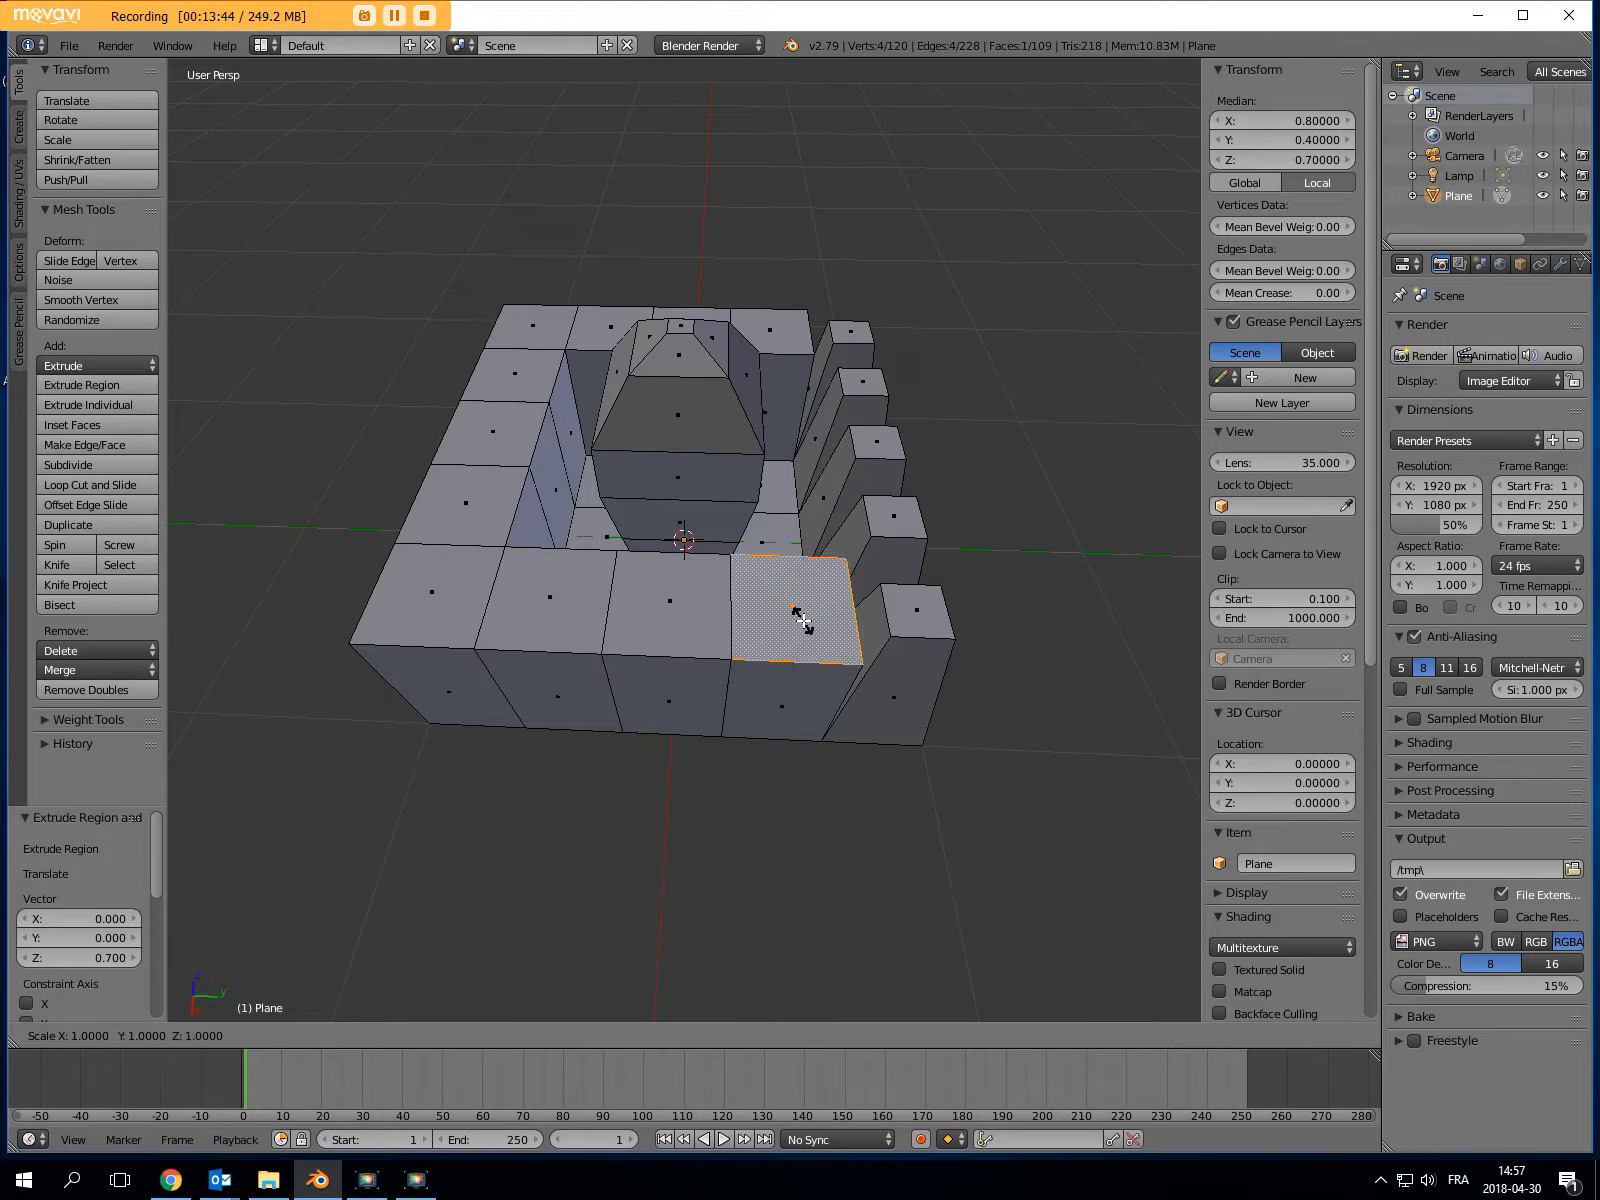
{"action": "type", "text": "0.5"}
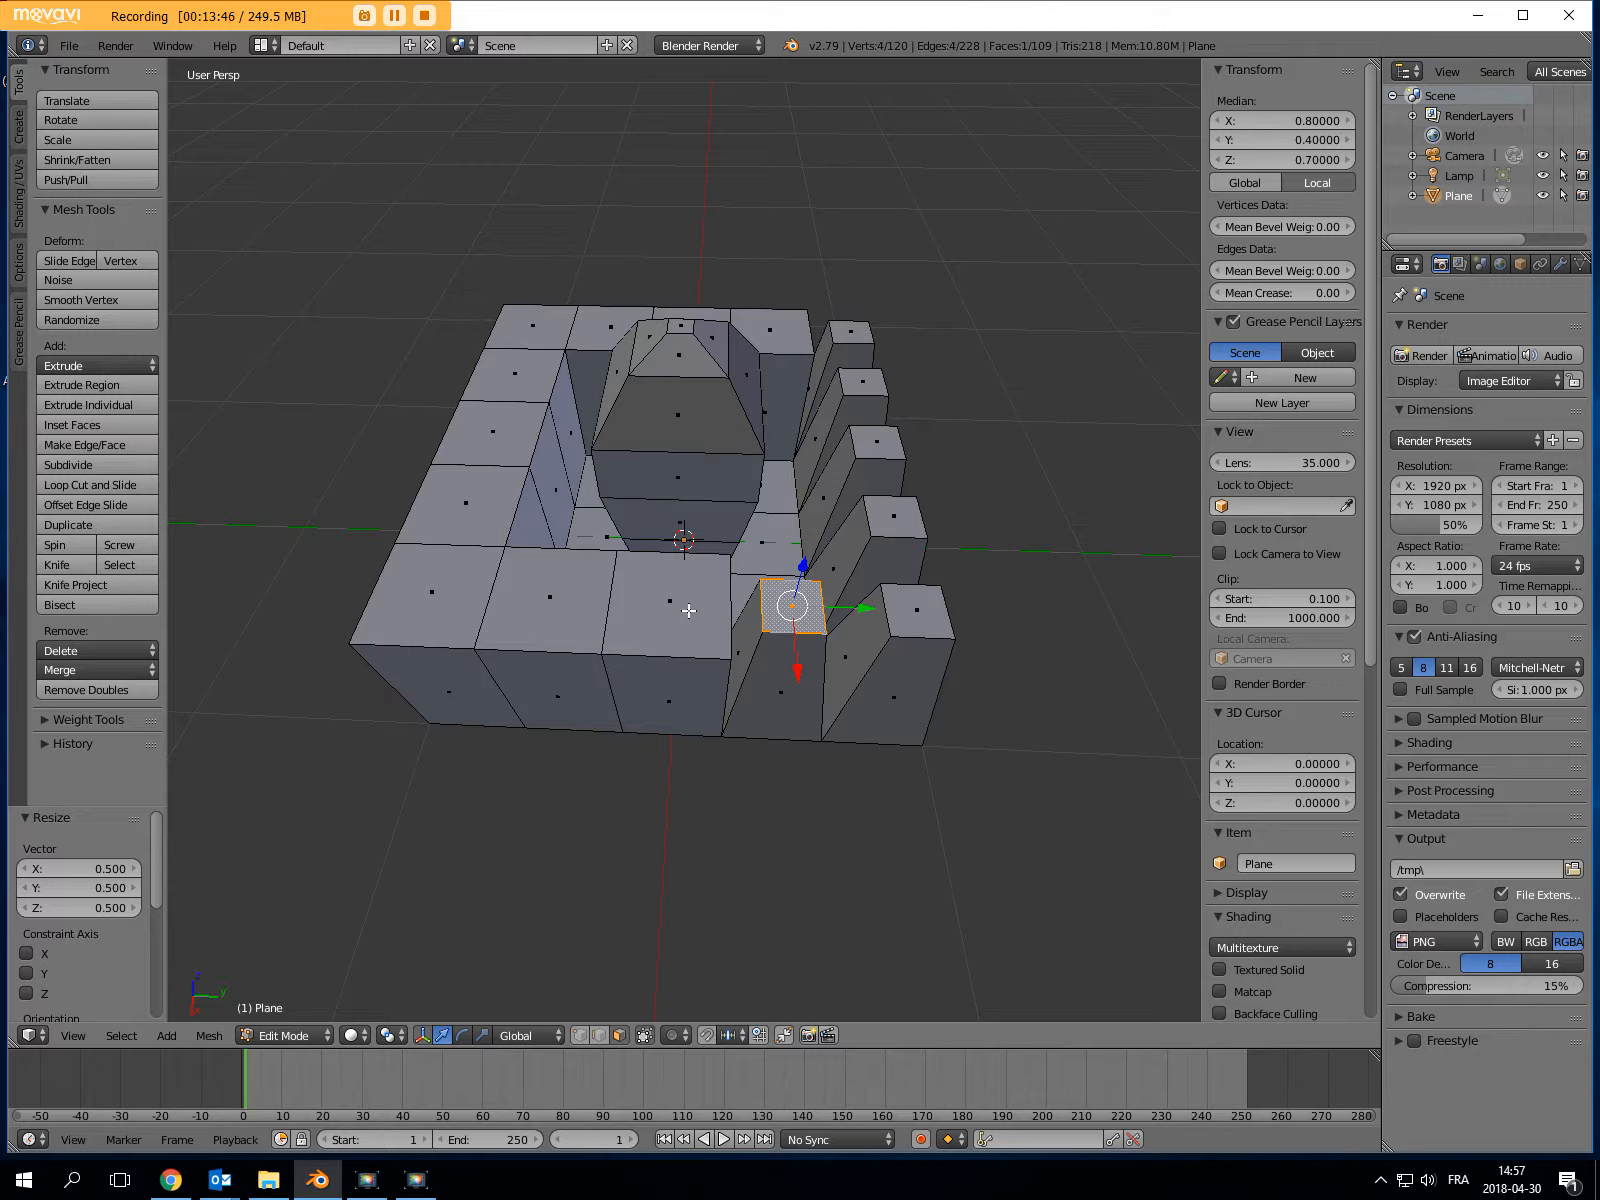
Repeat the 0.5 scaling on the top faces of the other three blocks along the positive X edge
{"action": "right_click", "coordinate": [689, 610]}
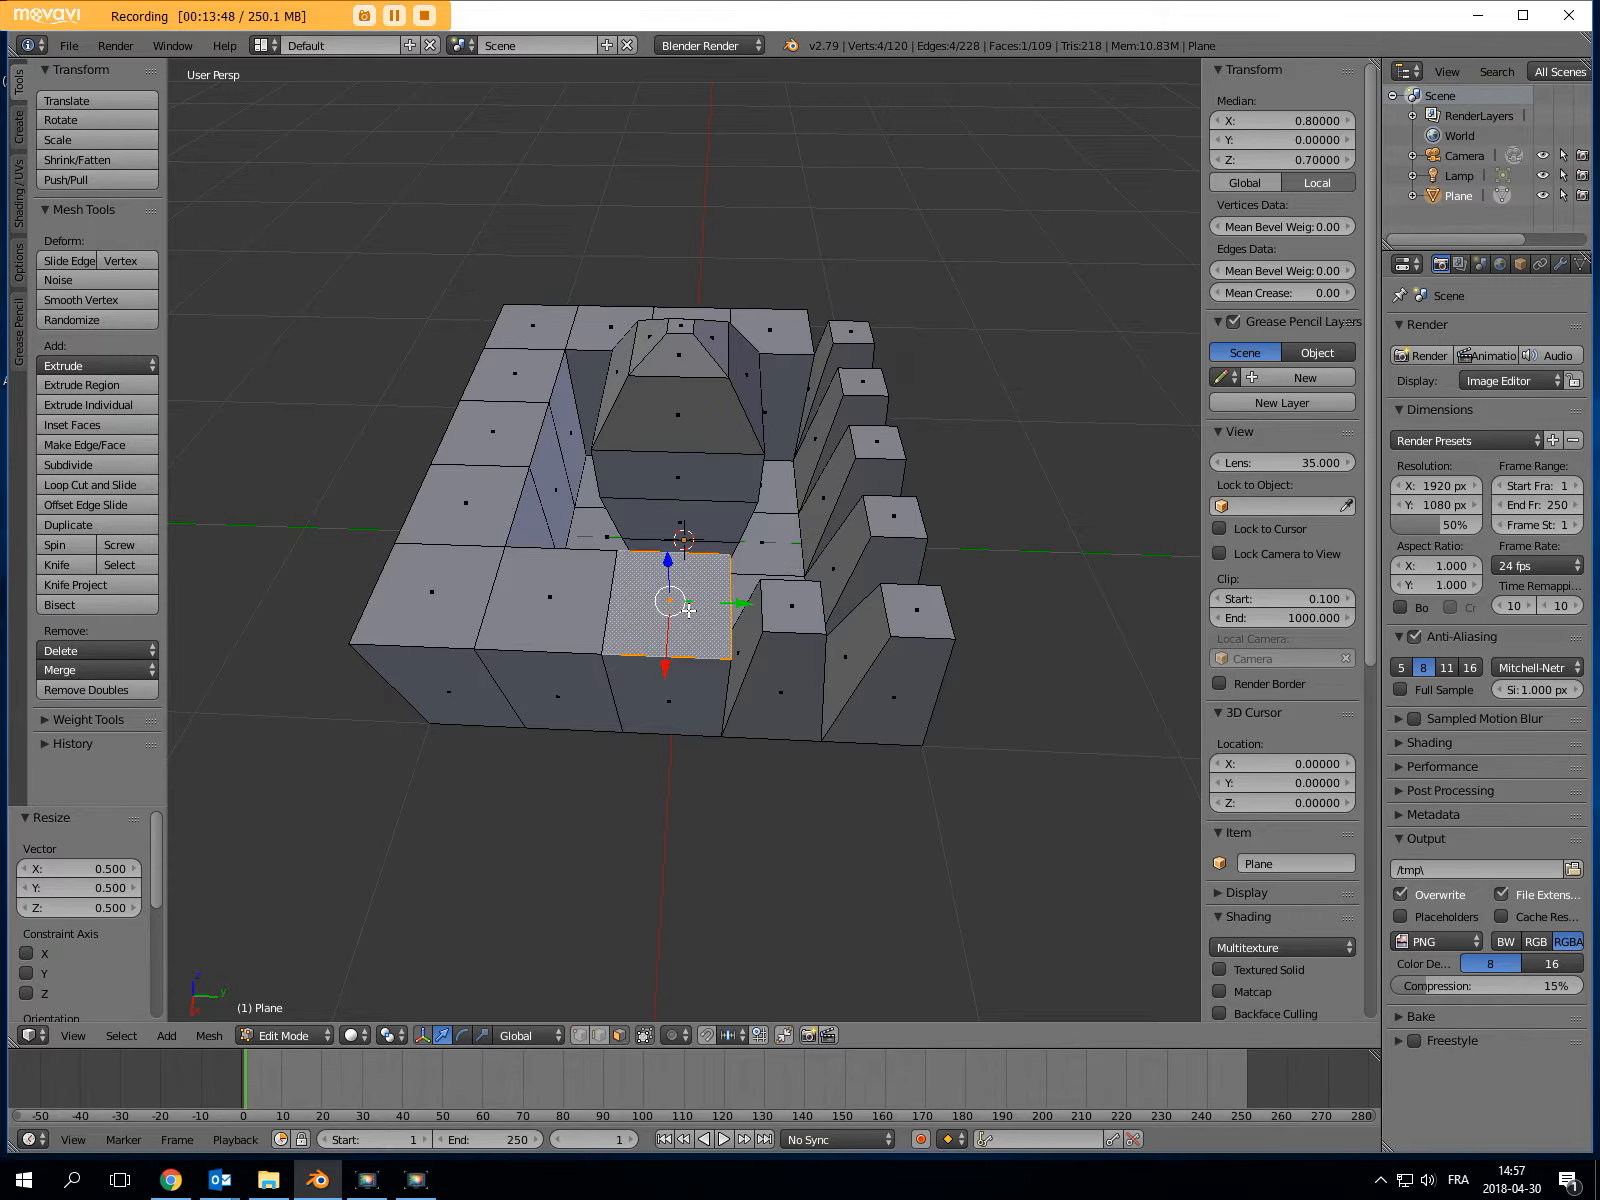
{"action": "key", "text": "shift+r"}
{"action": "right_click", "coordinate": [603, 609]}
{"action": "key", "text": "shift+r"}
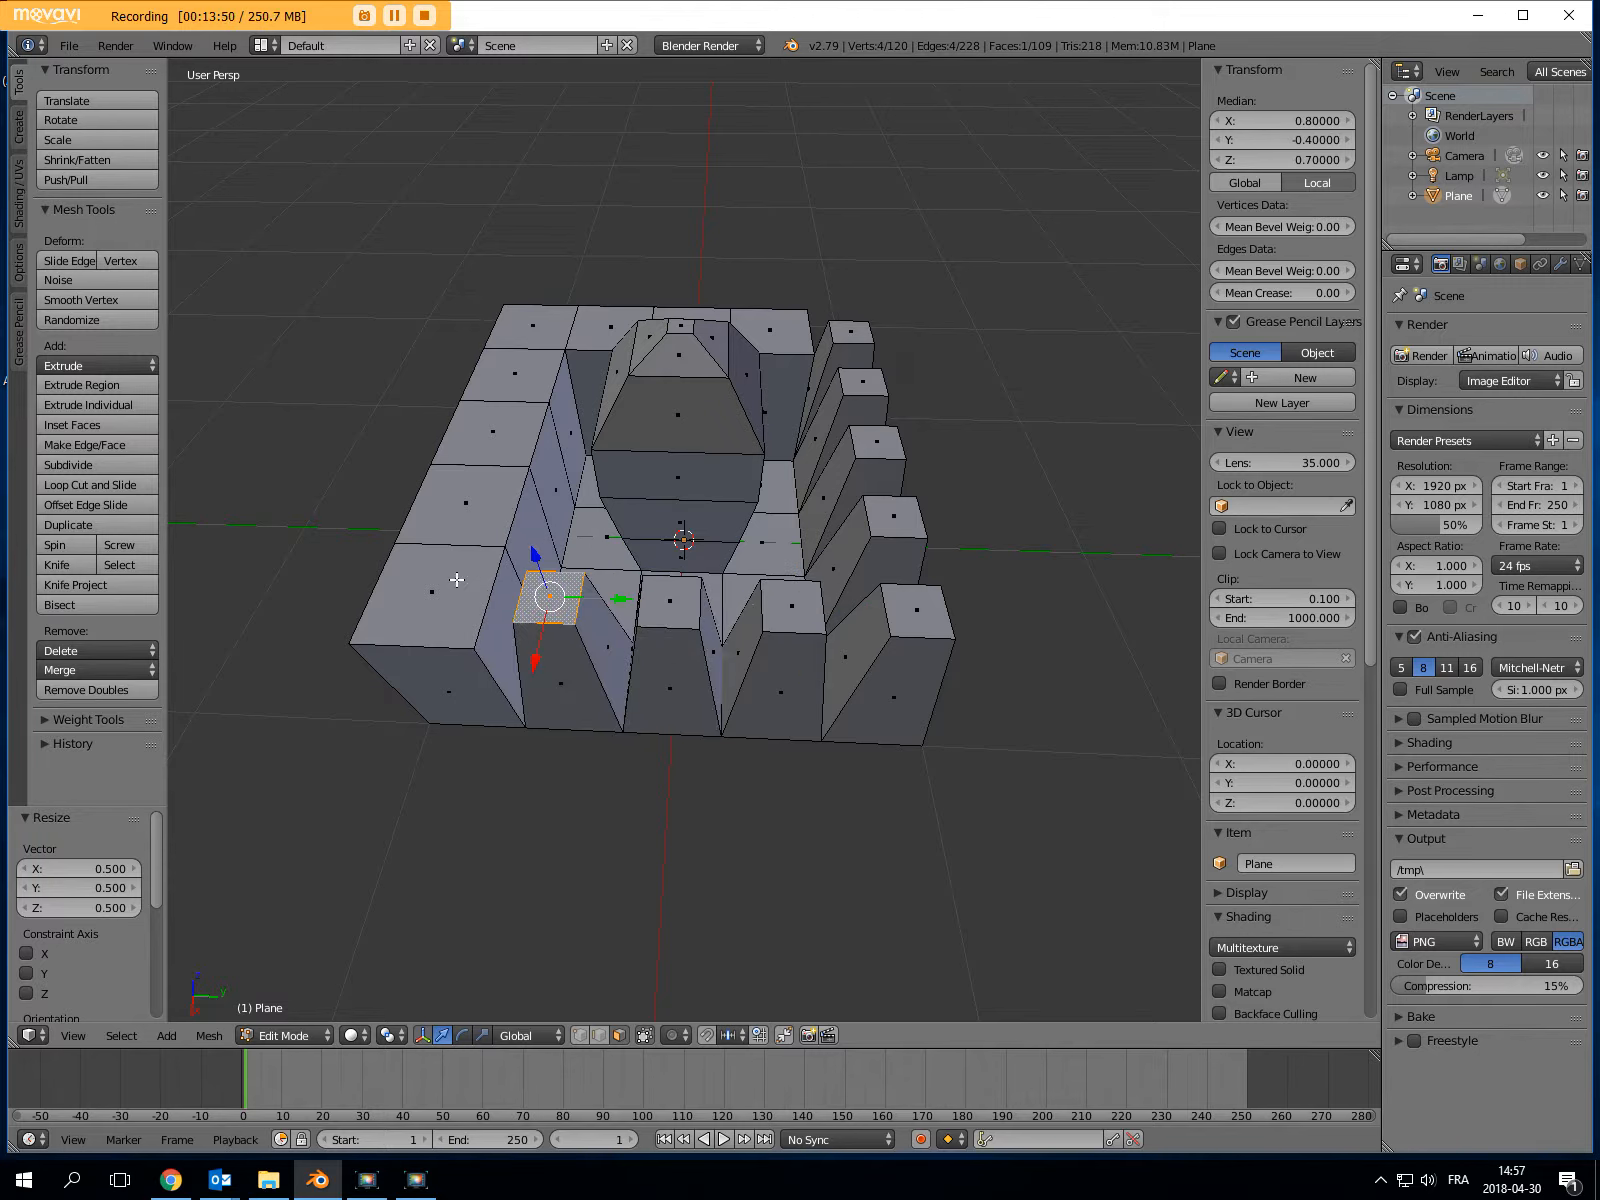
{"action": "right_click", "coordinate": [456, 580]}
{"action": "key", "text": "shift+r"}
Repeat the 0.5 scaling on the top faces of the four remaining blocks along the negative Y edge
{"action": "right_click", "coordinate": [469, 522]}
{"action": "key", "text": "shift+r"}
{"action": "right_click", "coordinate": [495, 433]}
{"action": "key", "text": "shift+r"}
{"action": "right_click", "coordinate": [518, 372]}
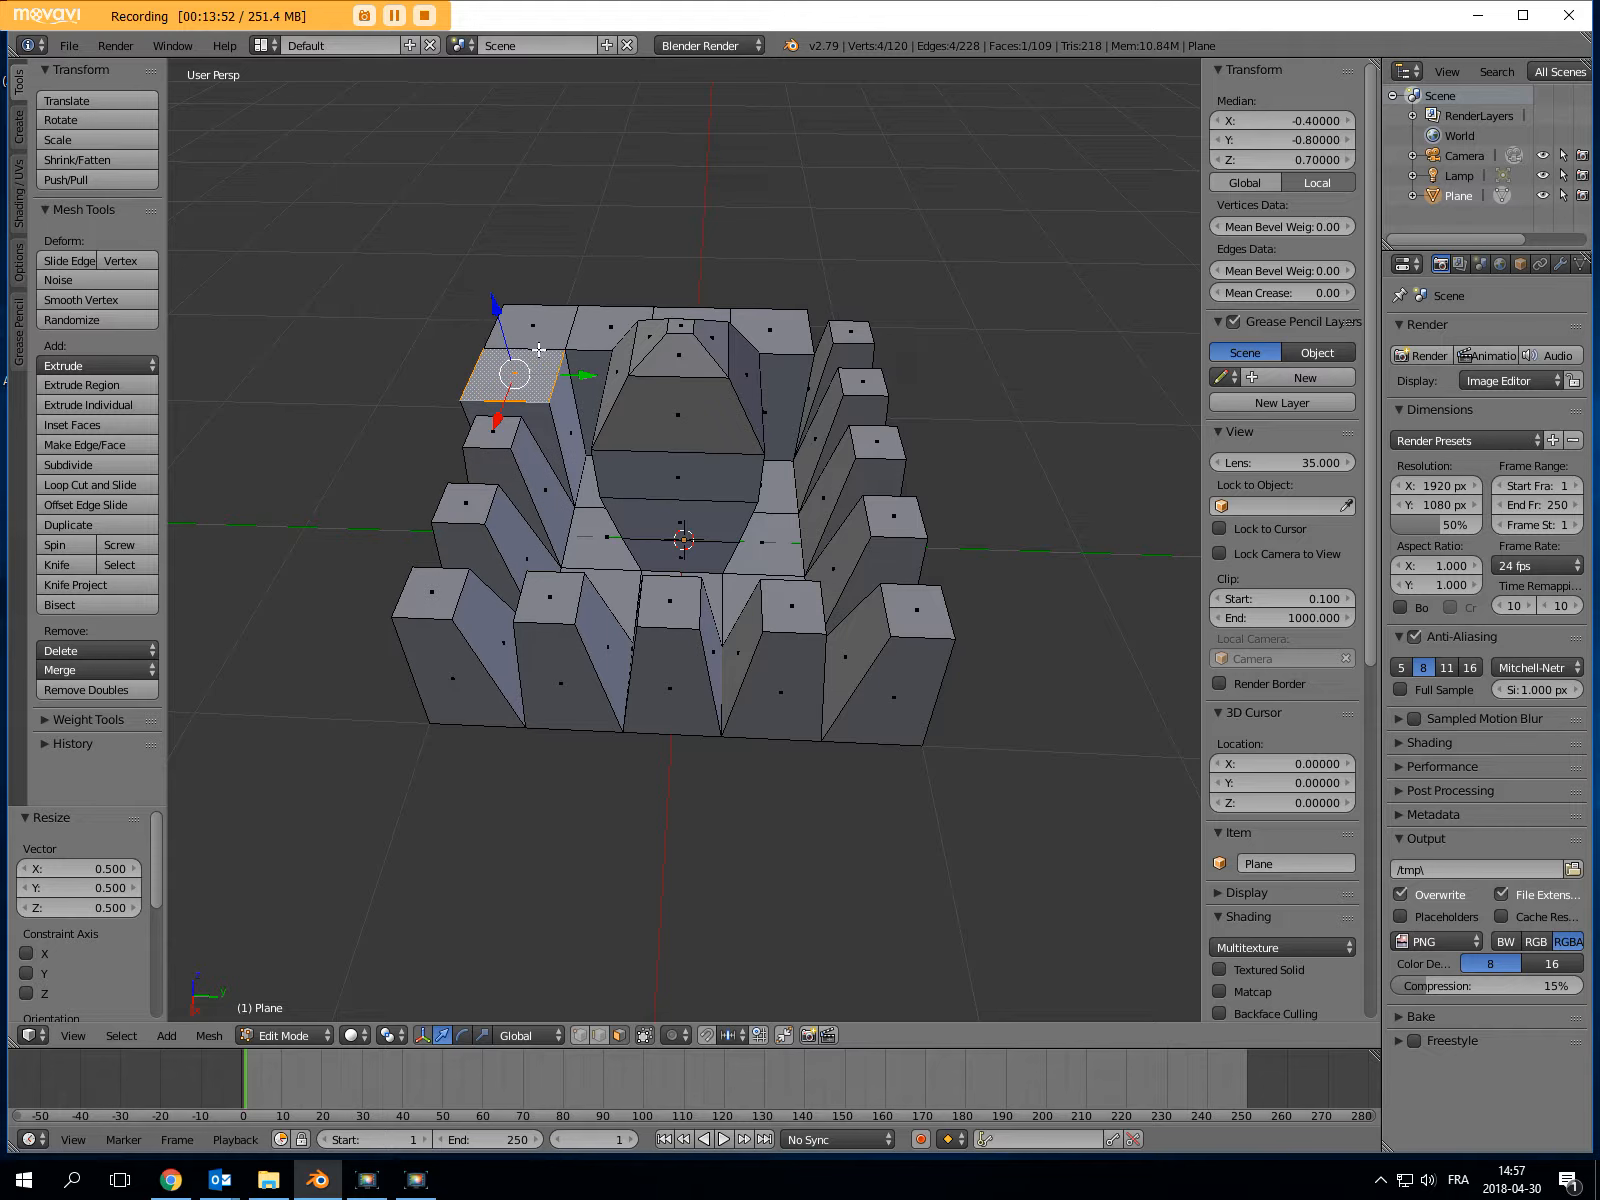
{"action": "key", "text": "shift+r"}
{"action": "right_click", "coordinate": [563, 315]}
{"action": "key", "text": "shift+r"}
Repeat the 0.5 scaling on the top faces of the three remaining blocks along the negative X edge
{"action": "right_click", "coordinate": [592, 318]}
{"action": "key", "text": "shift+r"}
{"action": "middle_click_drag", "start_coordinate": [645, 345], "coordinate": [759, 431]}
{"action": "right_click", "coordinate": [545, 431]}
{"action": "key", "text": "shift+r"}
{"action": "right_click", "coordinate": [572, 362]}
{"action": "key", "text": "shift+r"}
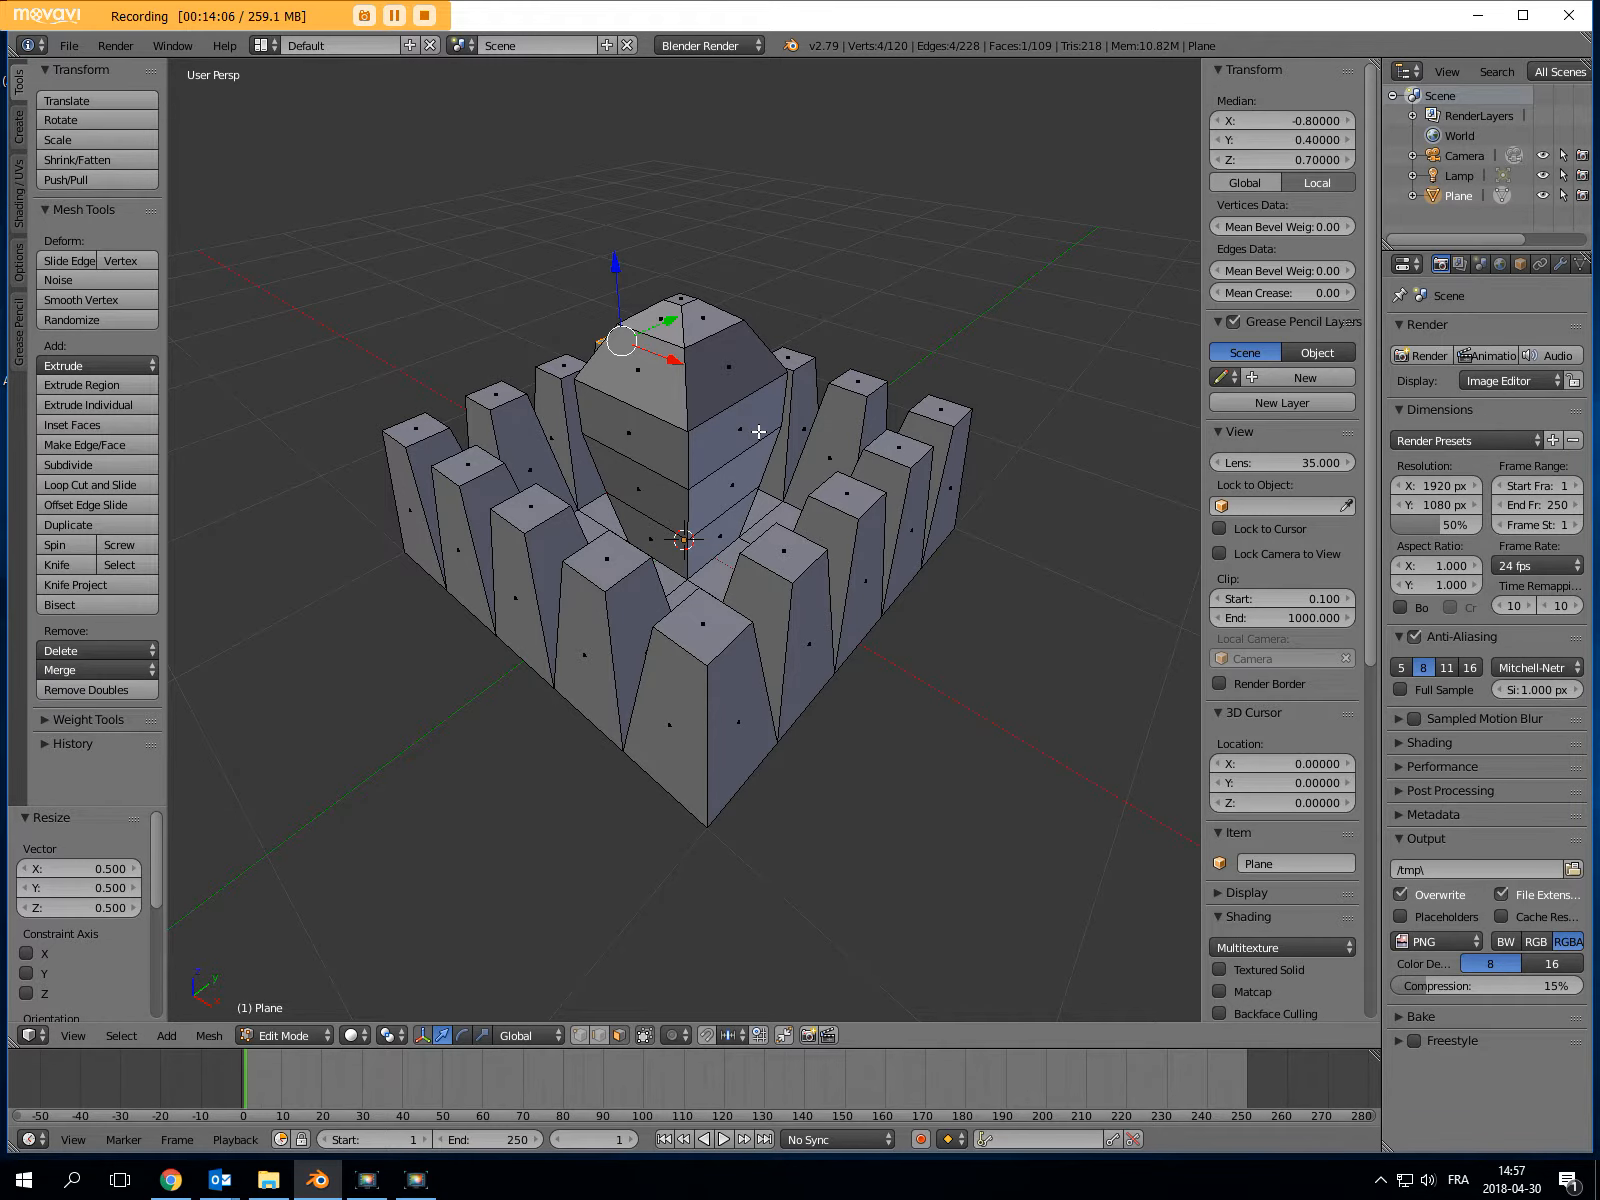
Try edge selection on two adjacent base edges of the negative Y side and on the whole edge loop around the base
{"action": "middle_click_drag", "start_coordinate": [759, 431], "coordinate": [690, 629]}
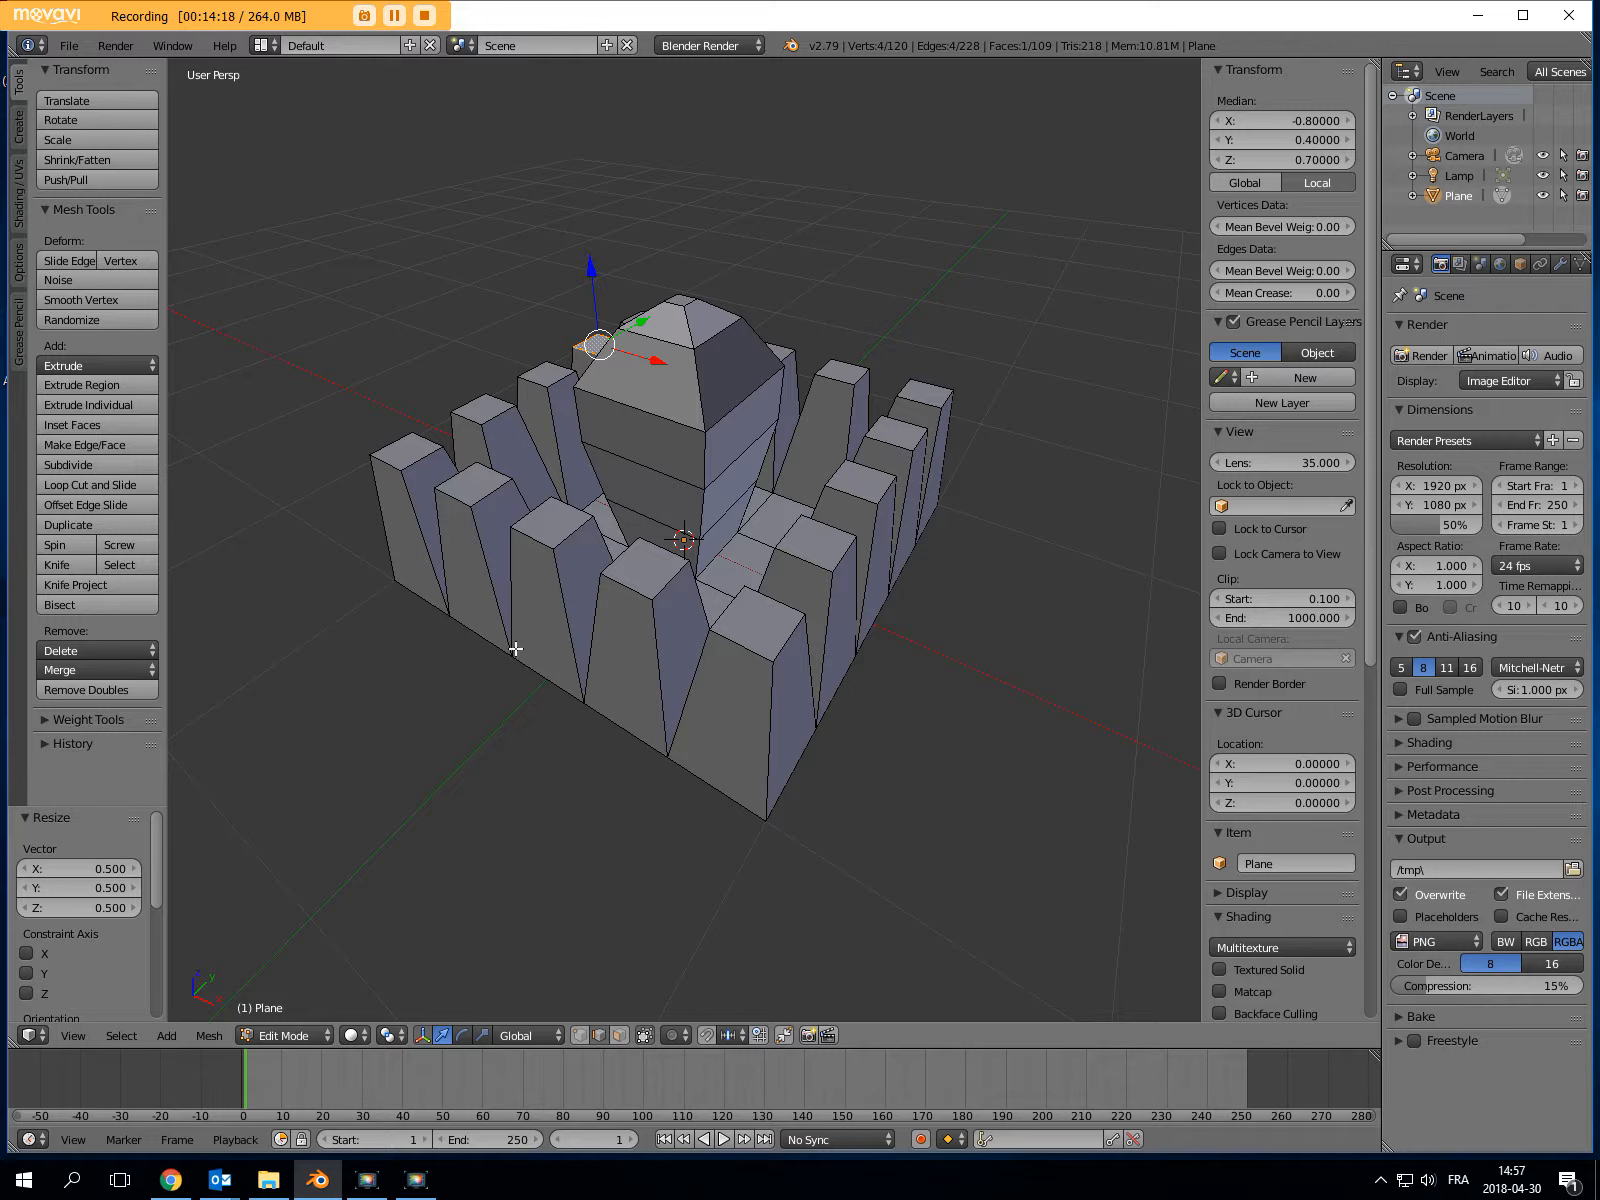
{"action": "right_click", "coordinate": [625, 734]}
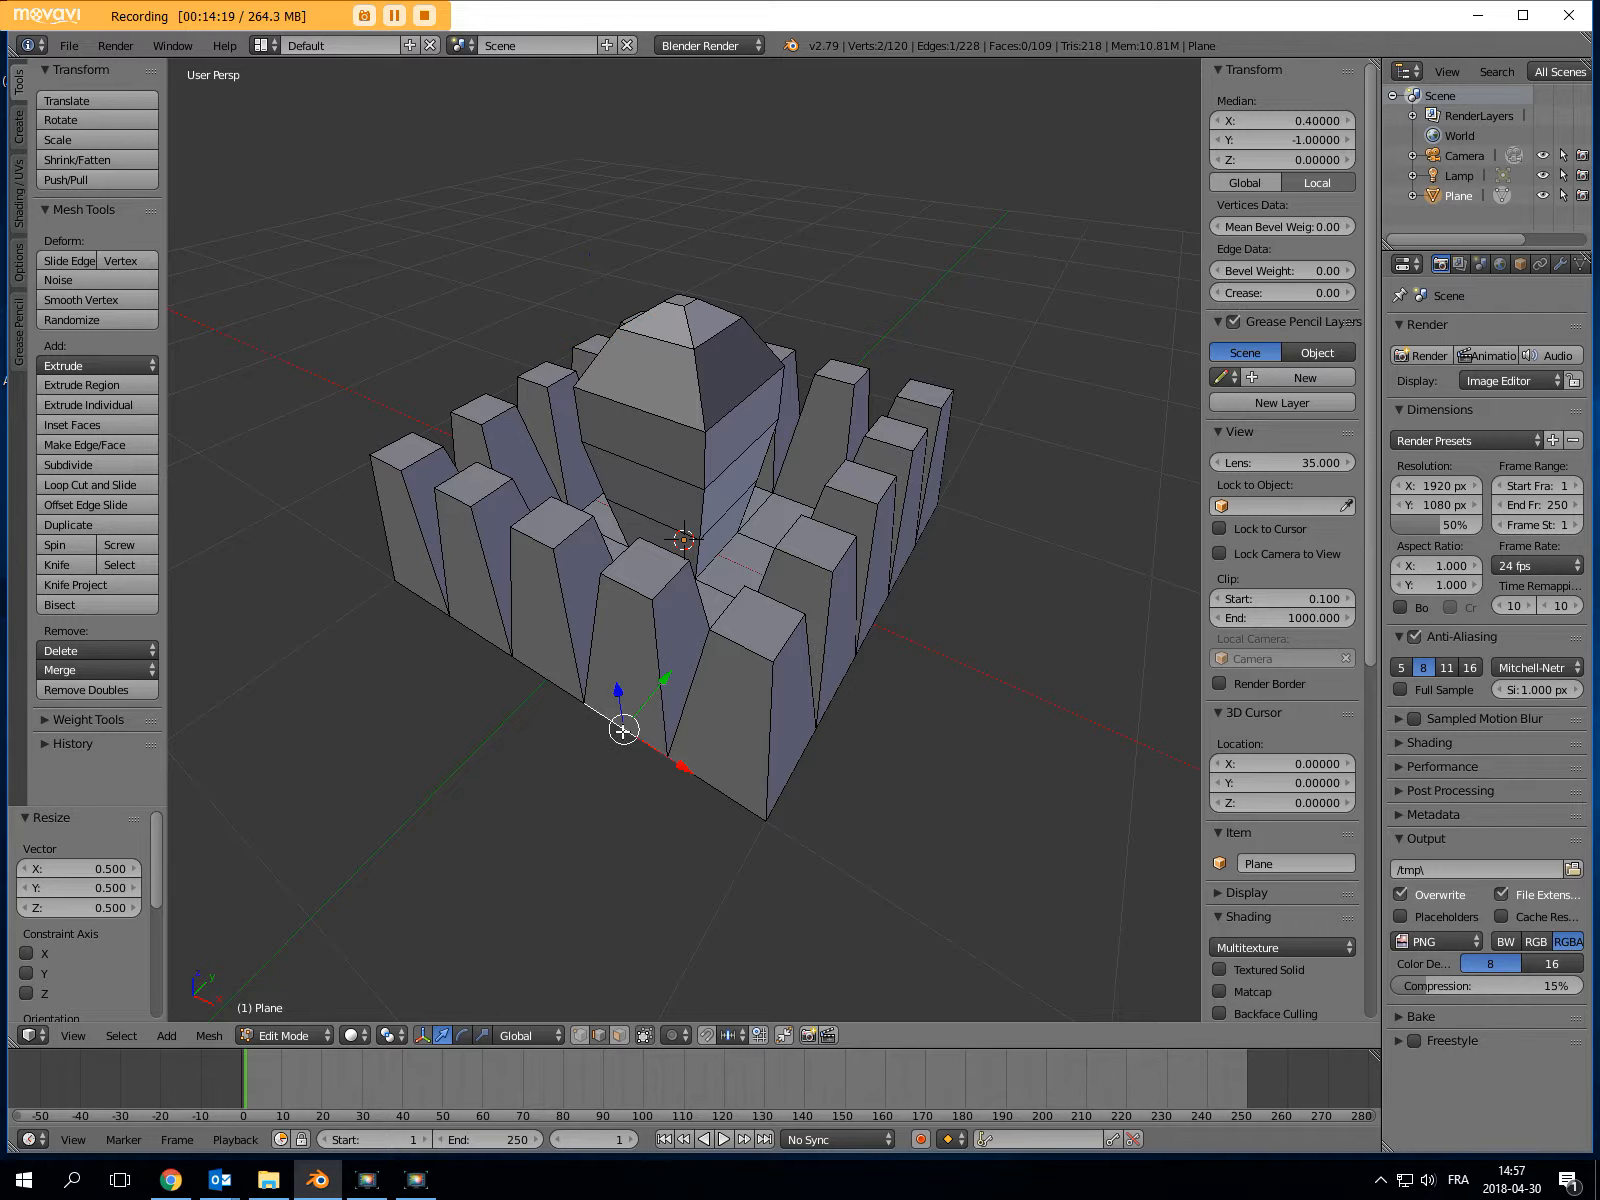
{"action": "right_click", "coordinate": [727, 799], "text": "shift"}
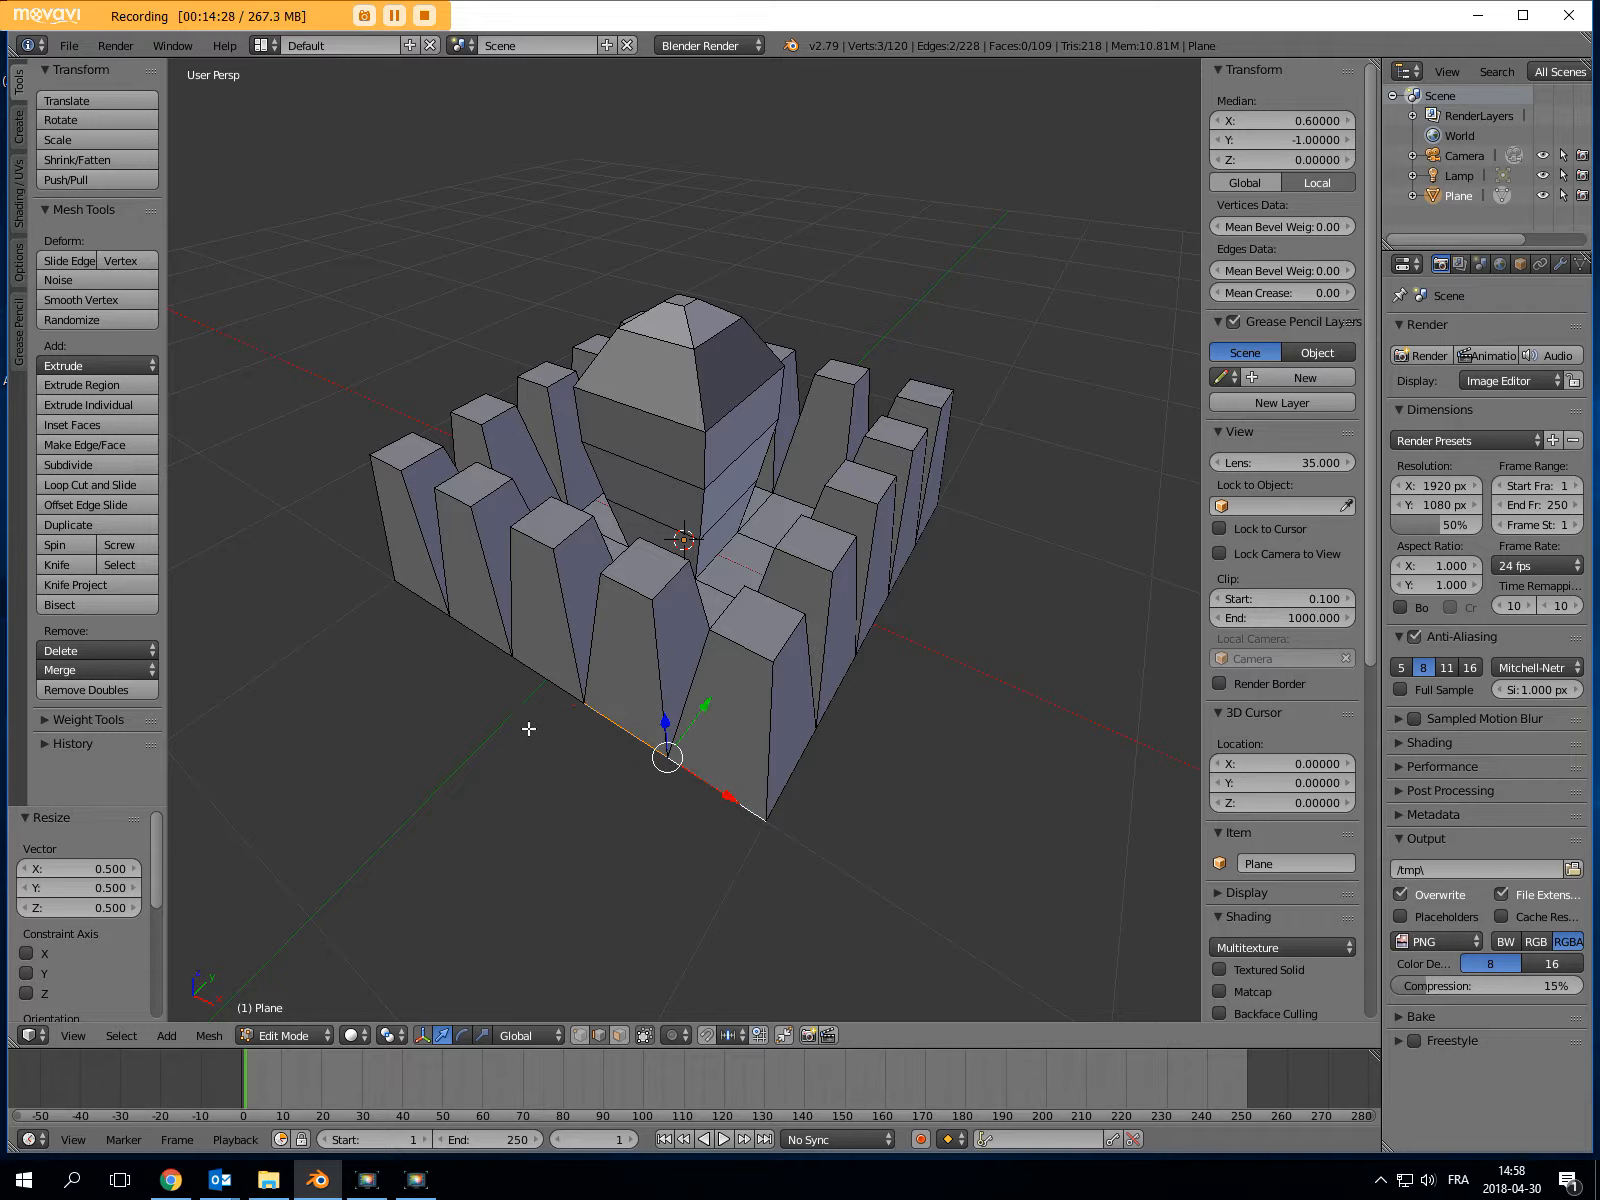
{"action": "right_click", "coordinate": [466, 627]}
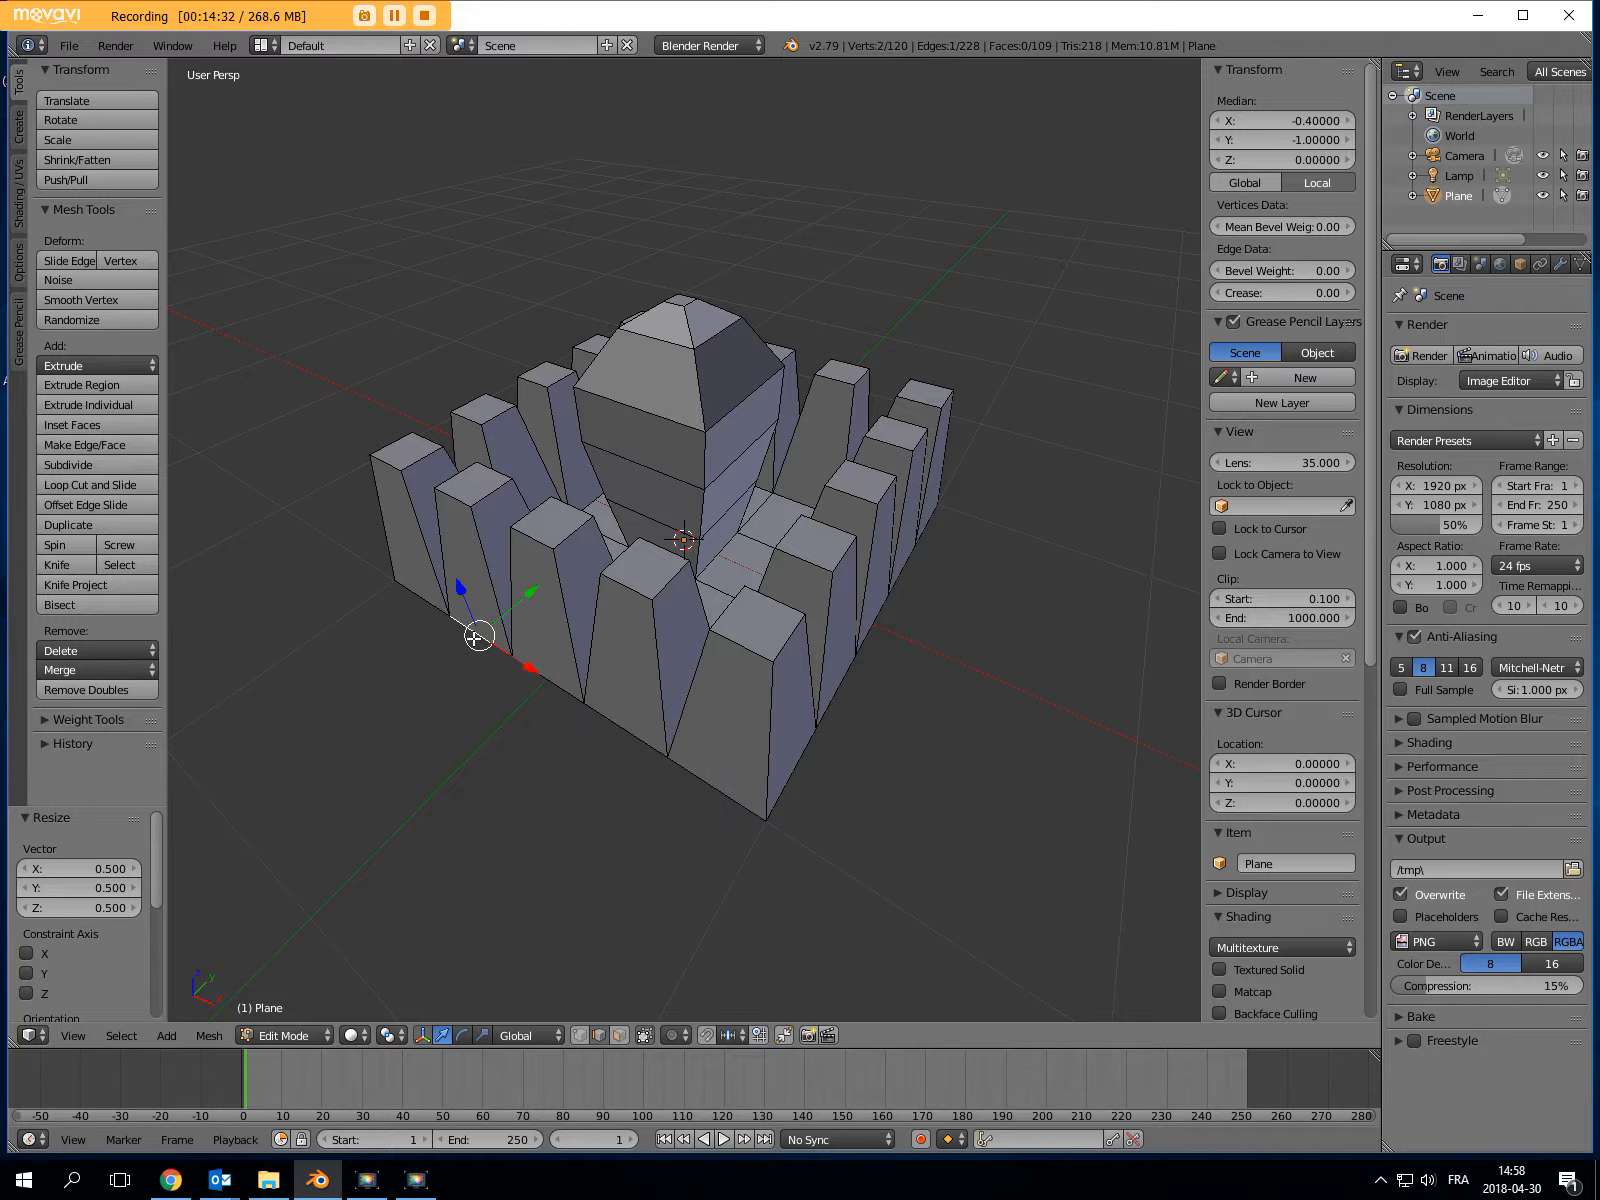
{"action": "right_click", "coordinate": [474, 634], "text": "alt"}
{"action": "middle_click_drag", "start_coordinate": [768, 693], "coordinate": [830, 701]}
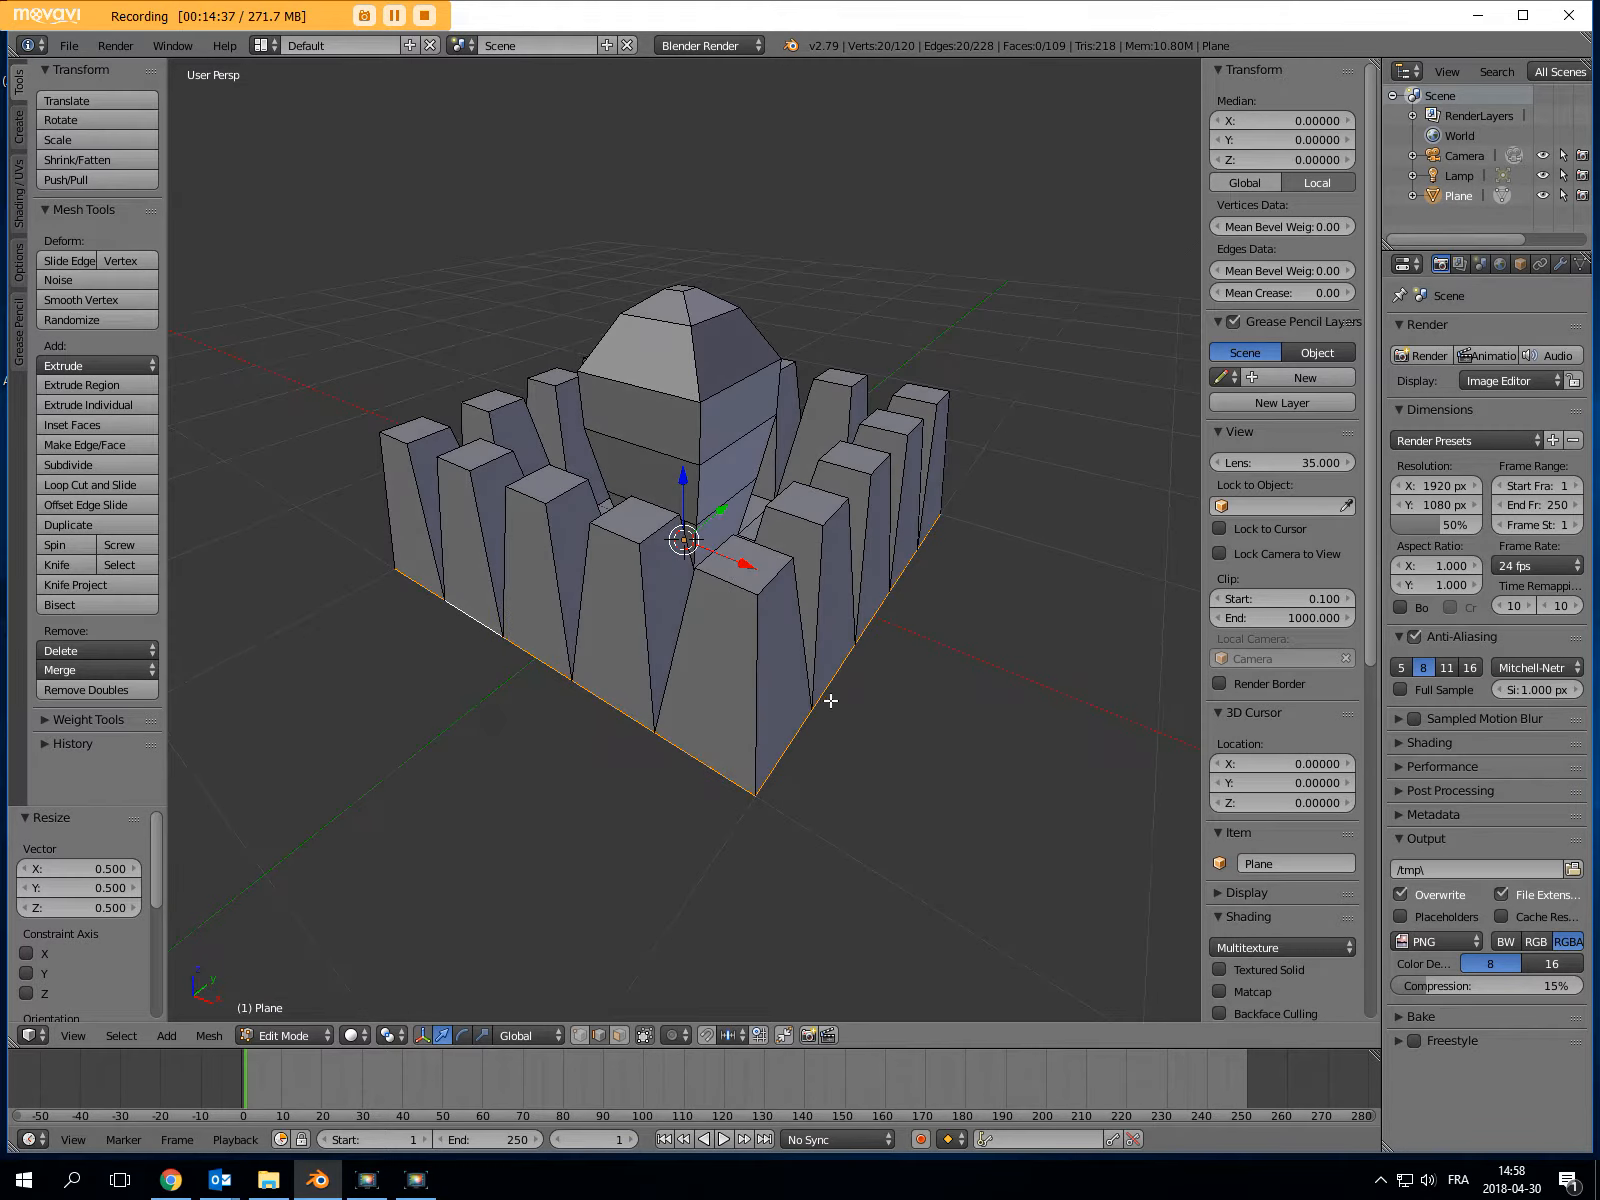
Extrude the five base edges on the negative Y side together as a region by -2 along Y
{"action": "right_click", "coordinate": [702, 763]}
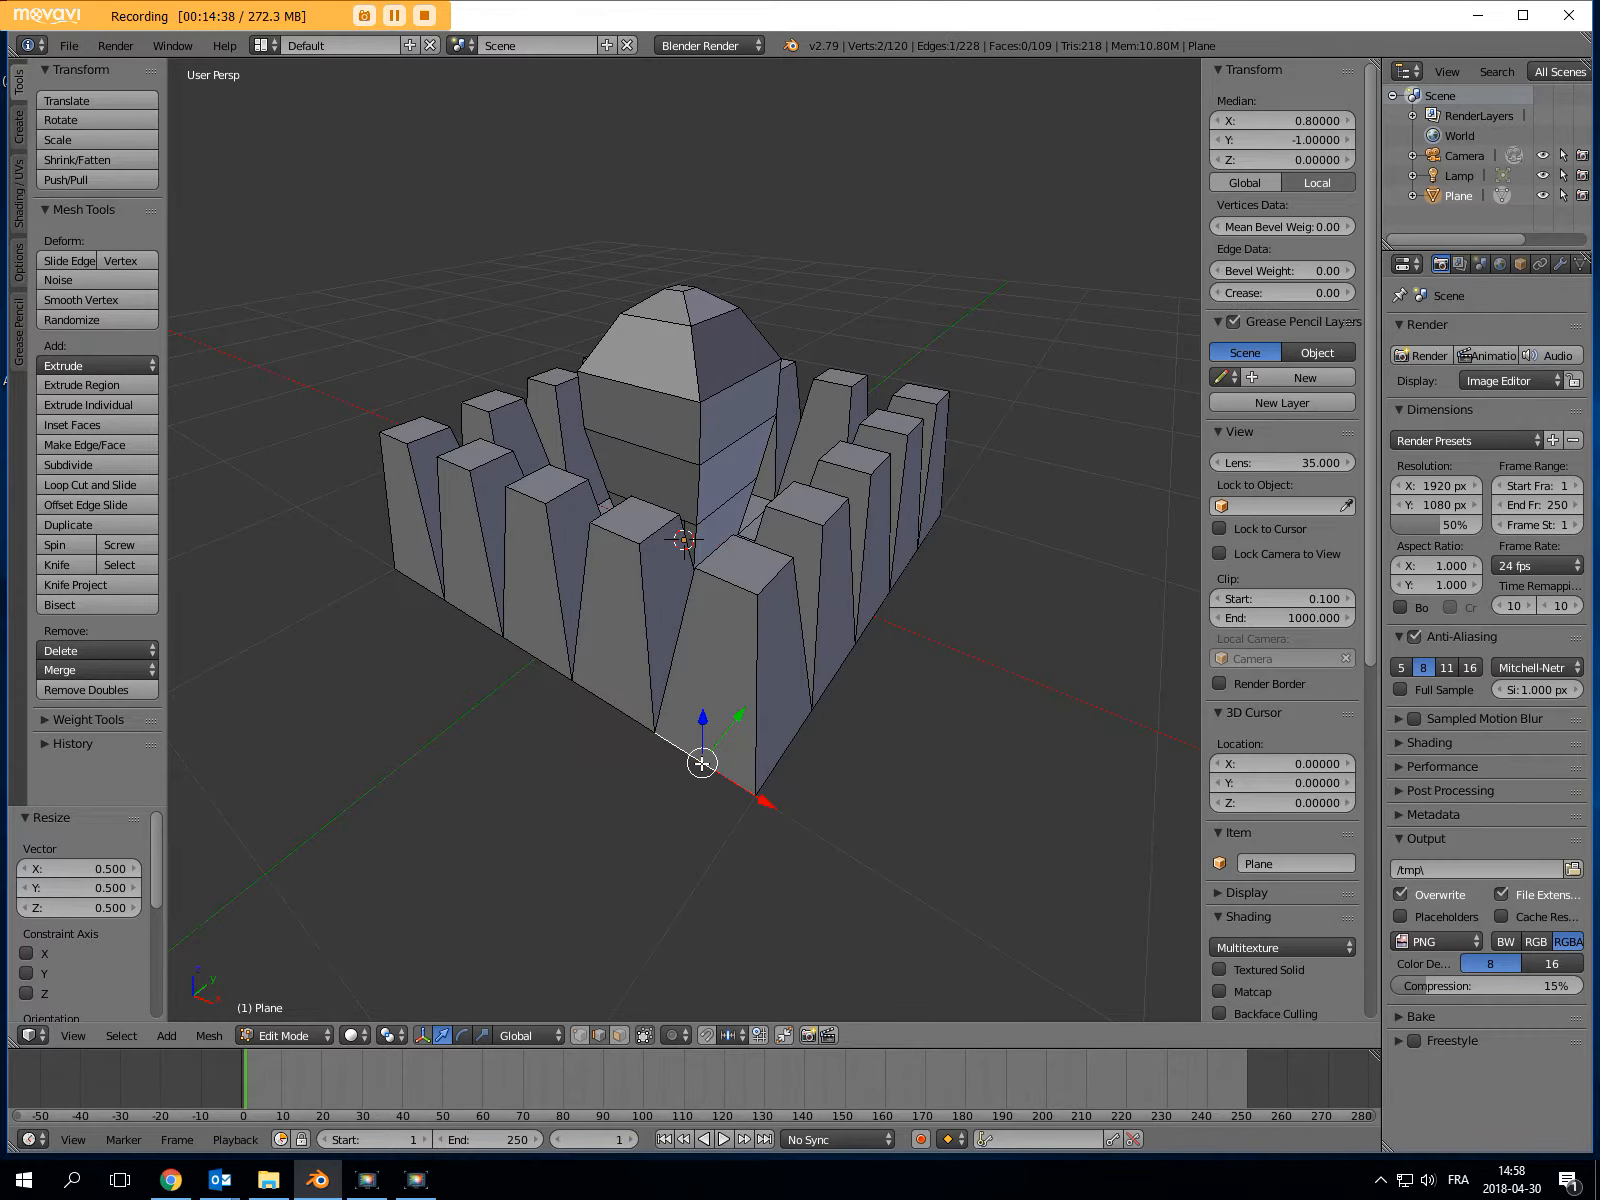
{"action": "right_click", "coordinate": [622, 714], "text": "shift"}
{"action": "right_click", "coordinate": [503, 636], "text": "shift"}
{"action": "right_click", "coordinate": [466, 614], "text": "shift"}
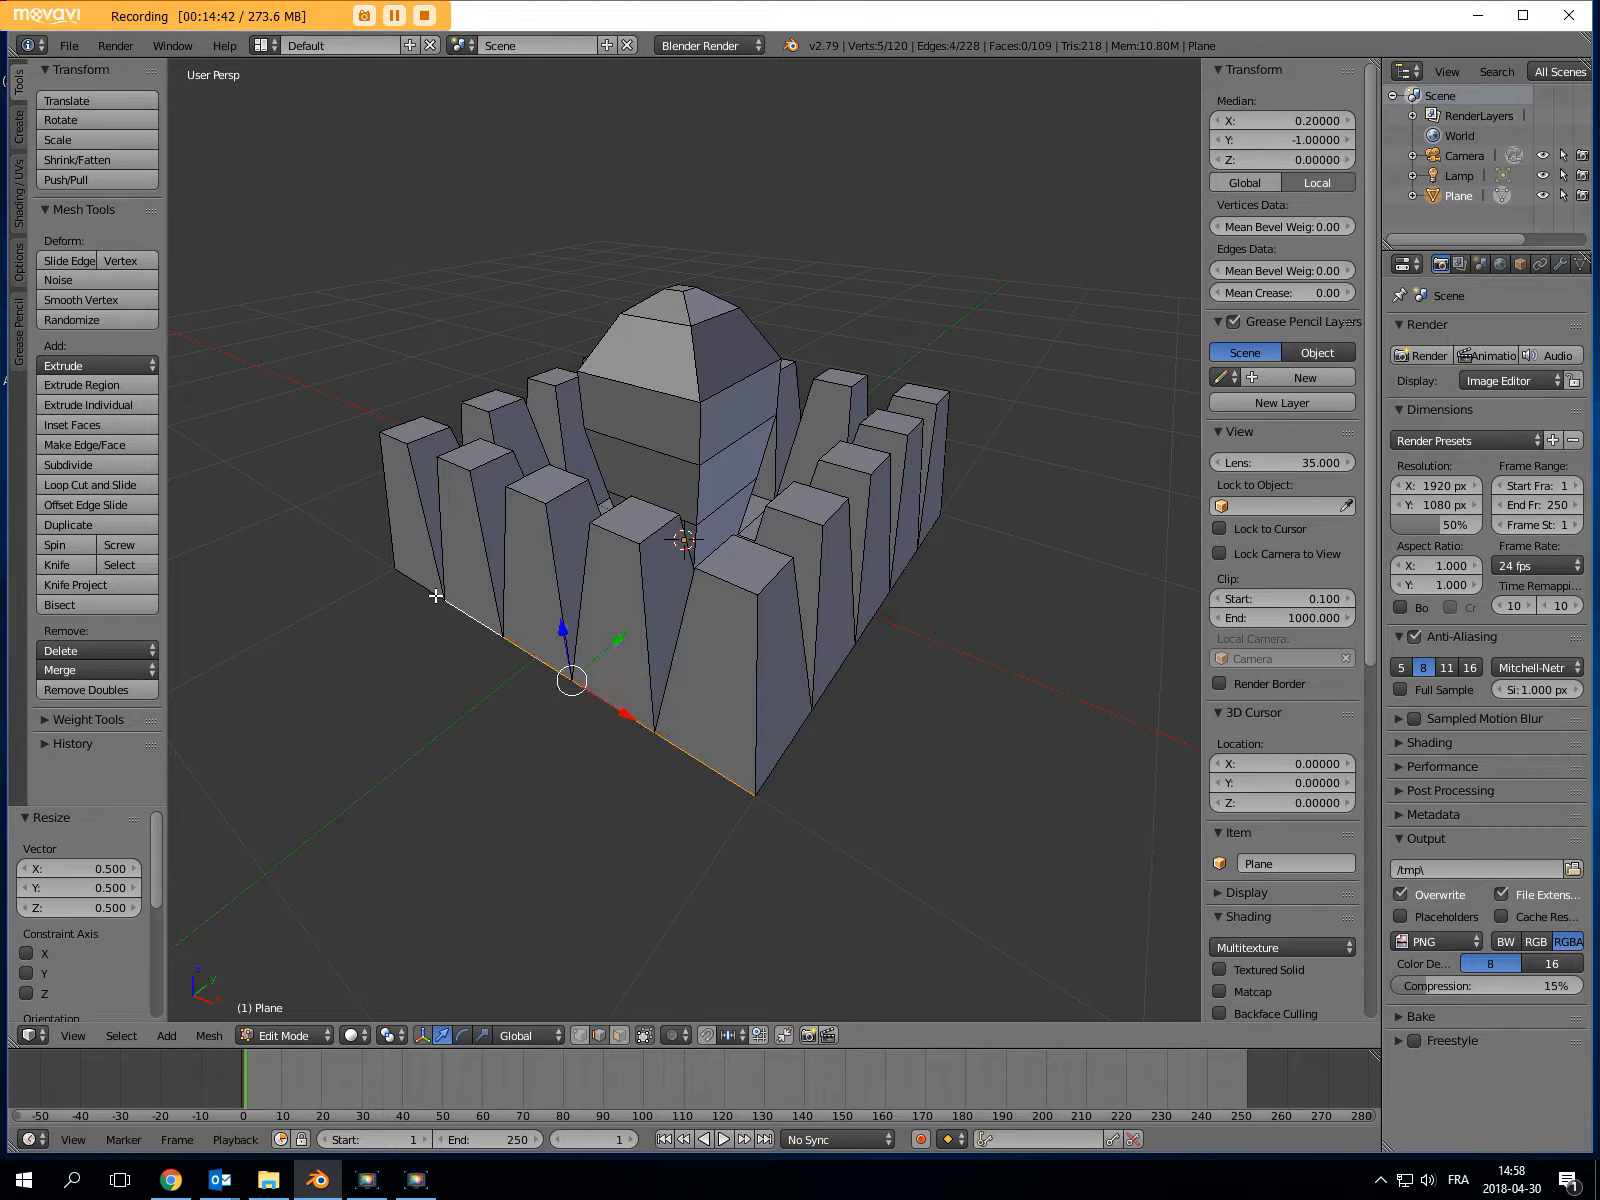
{"action": "right_click", "coordinate": [427, 589], "text": "shift"}
{"action": "mouse_move", "coordinate": [607, 702]}
{"action": "middle_mouse_down"}
{"action": "mouse_move", "coordinate": [600, 420]}
{"action": "mouse_move", "coordinate": [650, 500]}
{"action": "mouse_move", "coordinate": [645, 636]}
{"action": "mouse_move", "coordinate": [621, 716]}
{"action": "middle_mouse_up"}
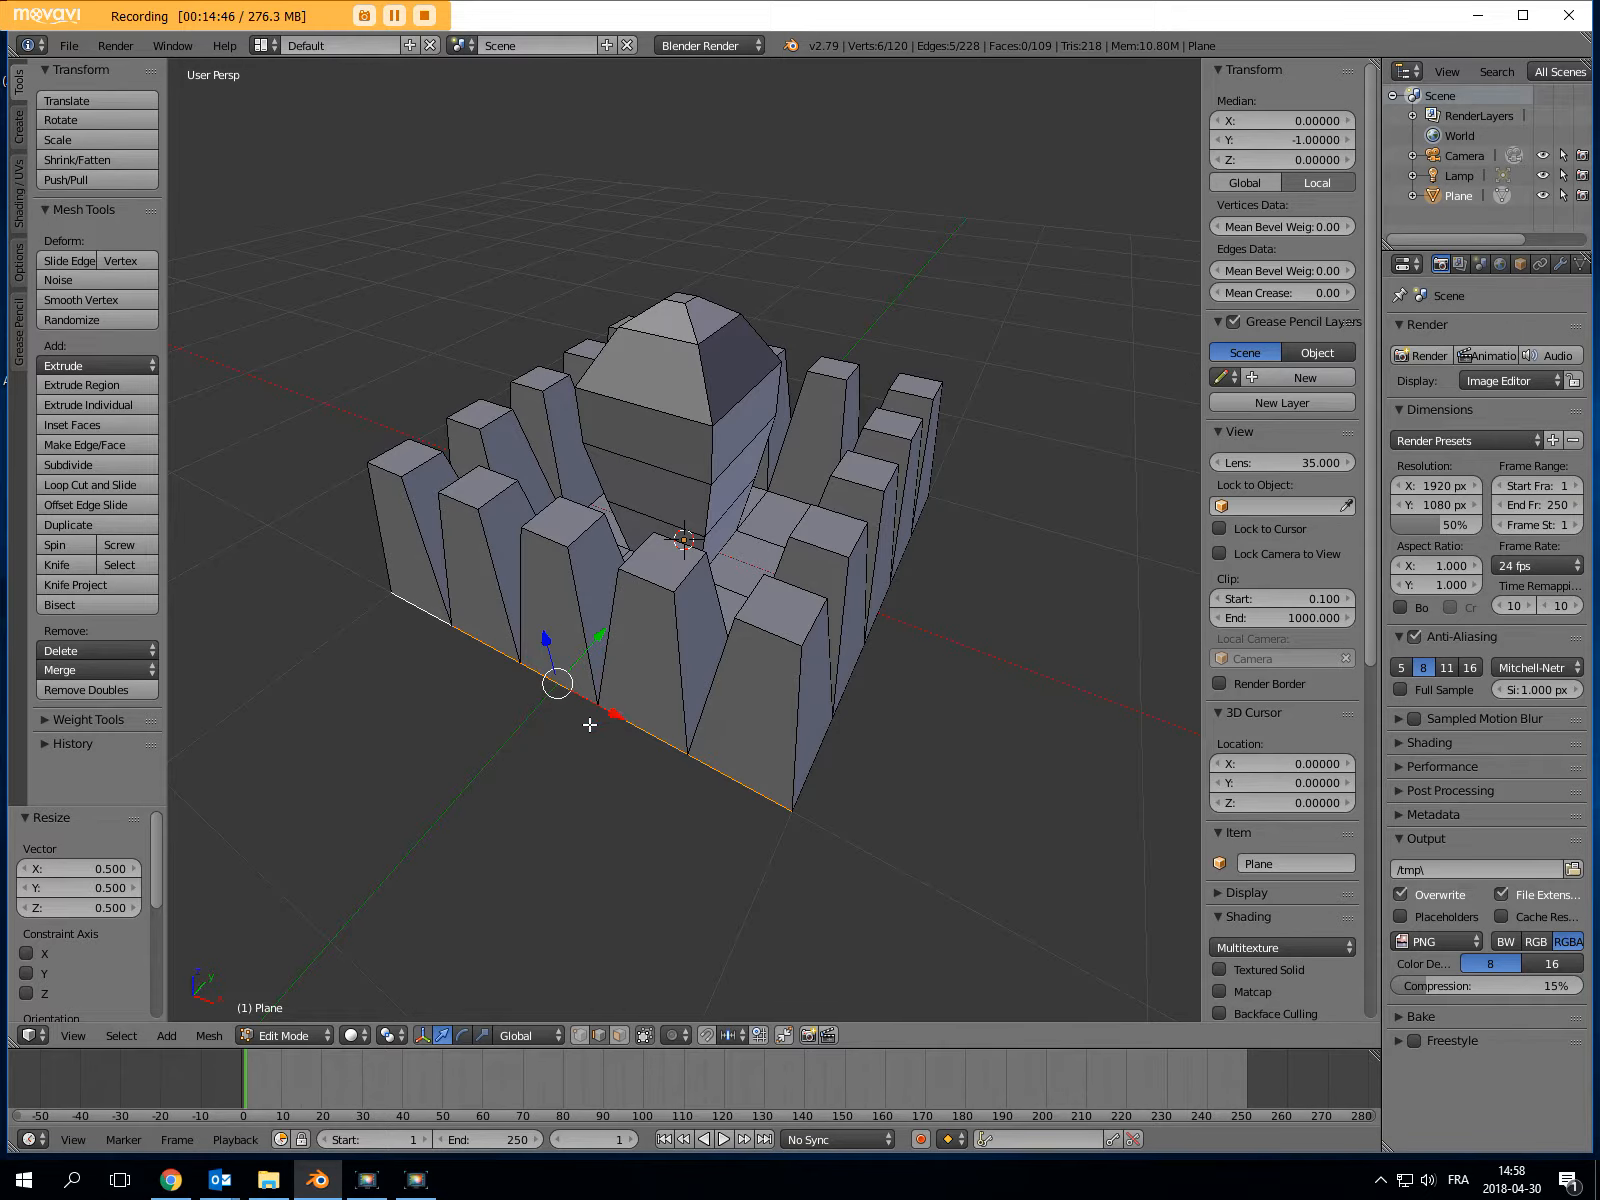
{"action": "left_click", "coordinate": [105, 385]}
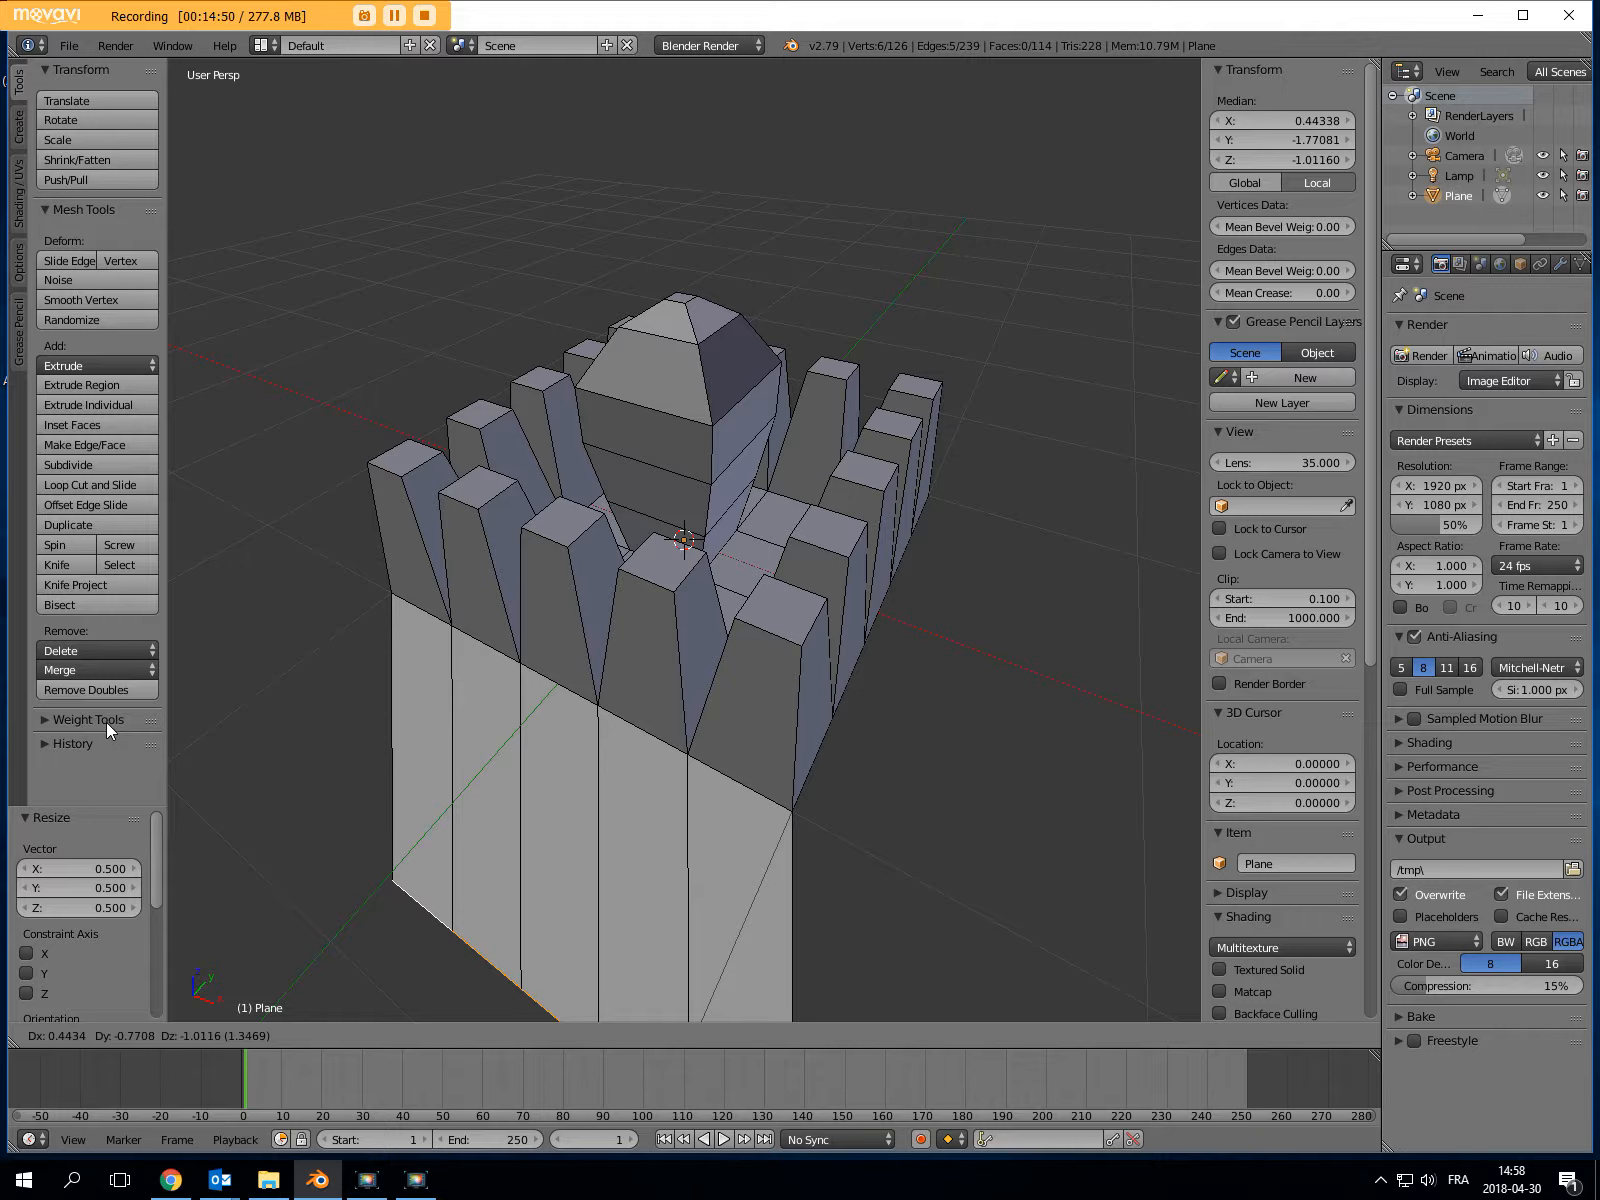
{"action": "key", "text": "y"}
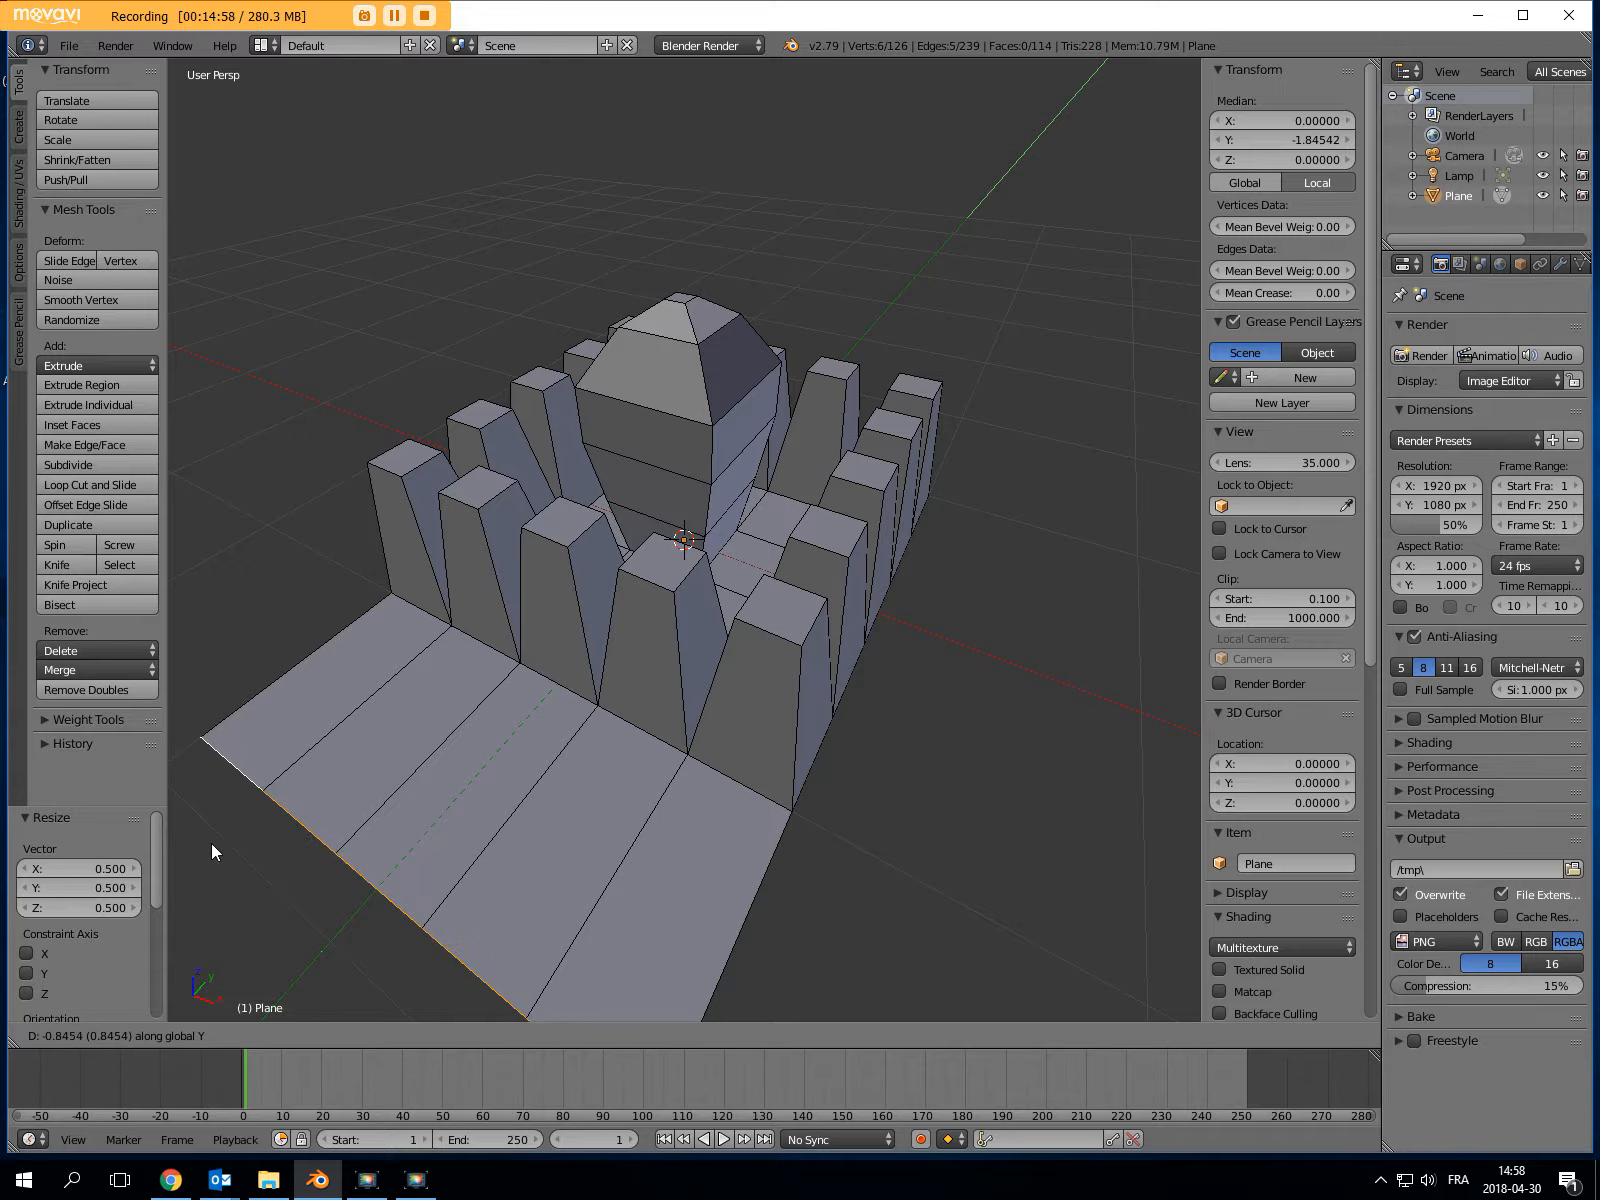
{"action": "type", "text": "-2"}
{"action": "key", "text": "Return"}
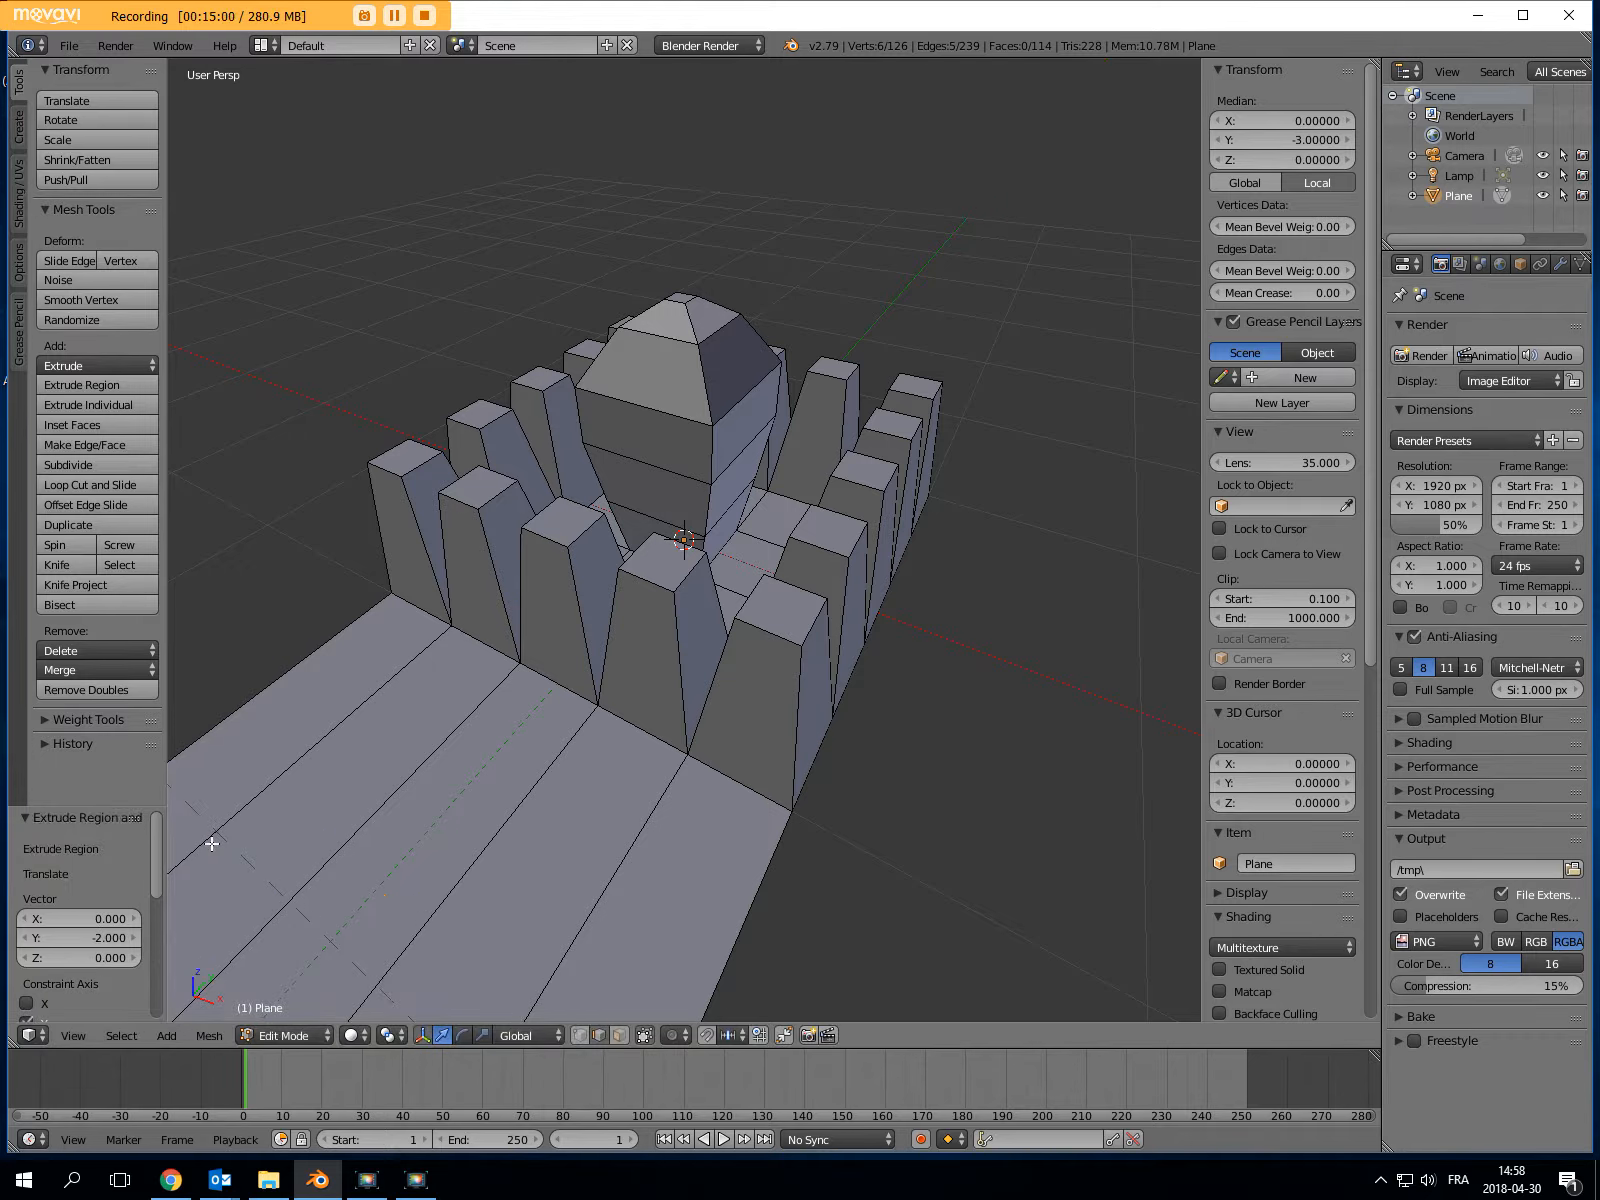
Try a loop cut running lengthwise through the extruded strip and the block behind it, and undo it
{"action": "scroll", "coordinate": [446, 750], "scroll_direction": "down", "scroll_amount": 5}
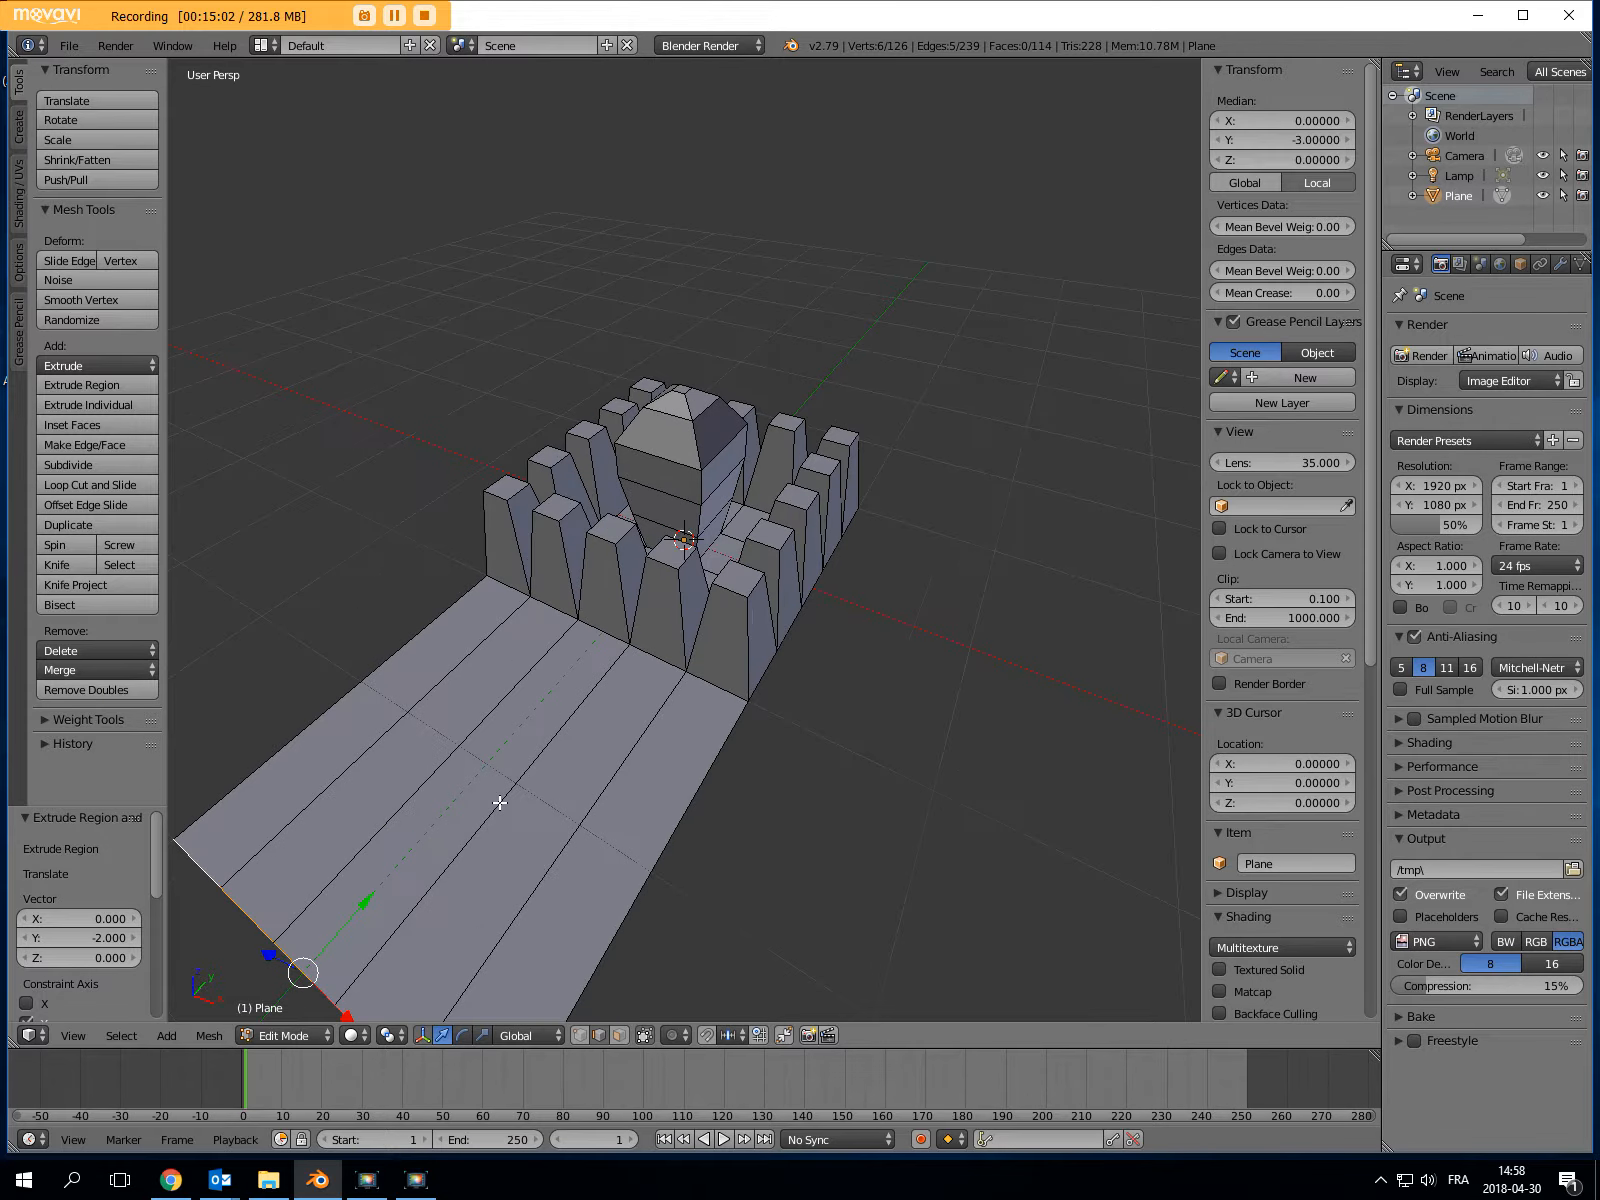
{"action": "scroll", "coordinate": [499, 802], "scroll_direction": "down", "scroll_amount": 1}
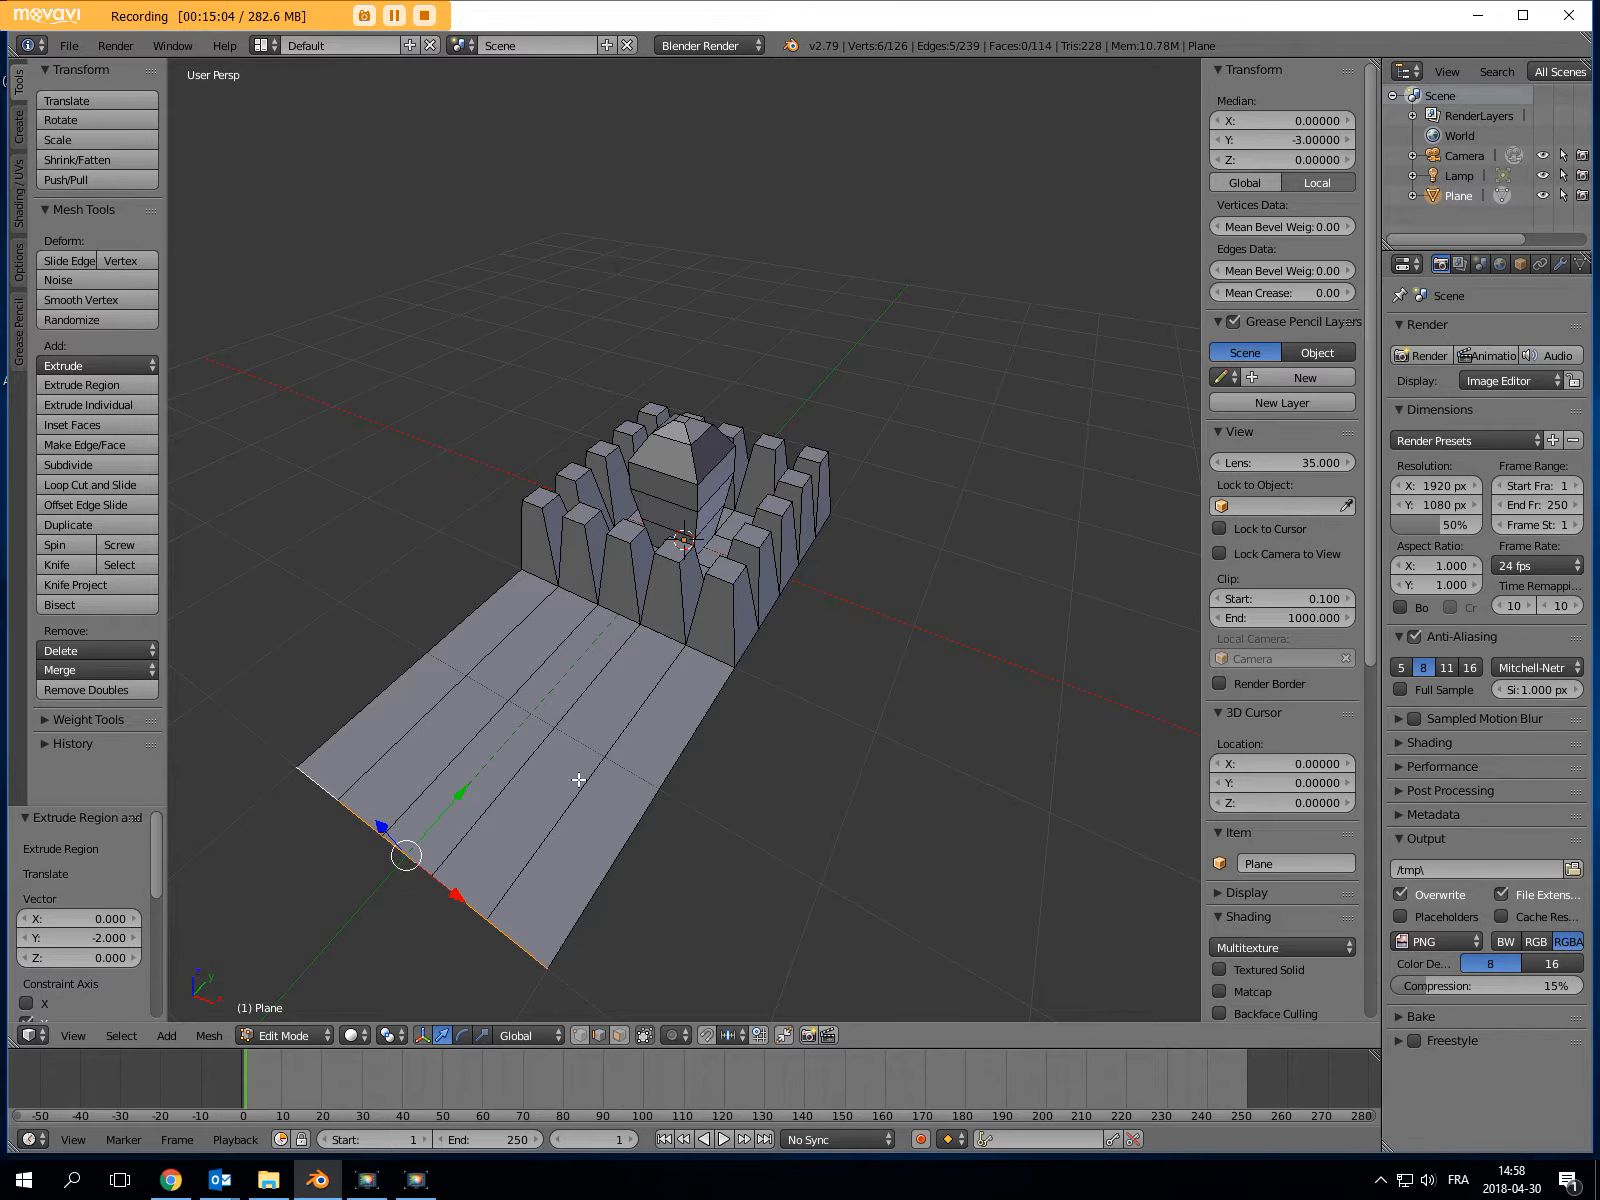
{"action": "middle_click_drag", "start_coordinate": [578, 780], "coordinate": [715, 772]}
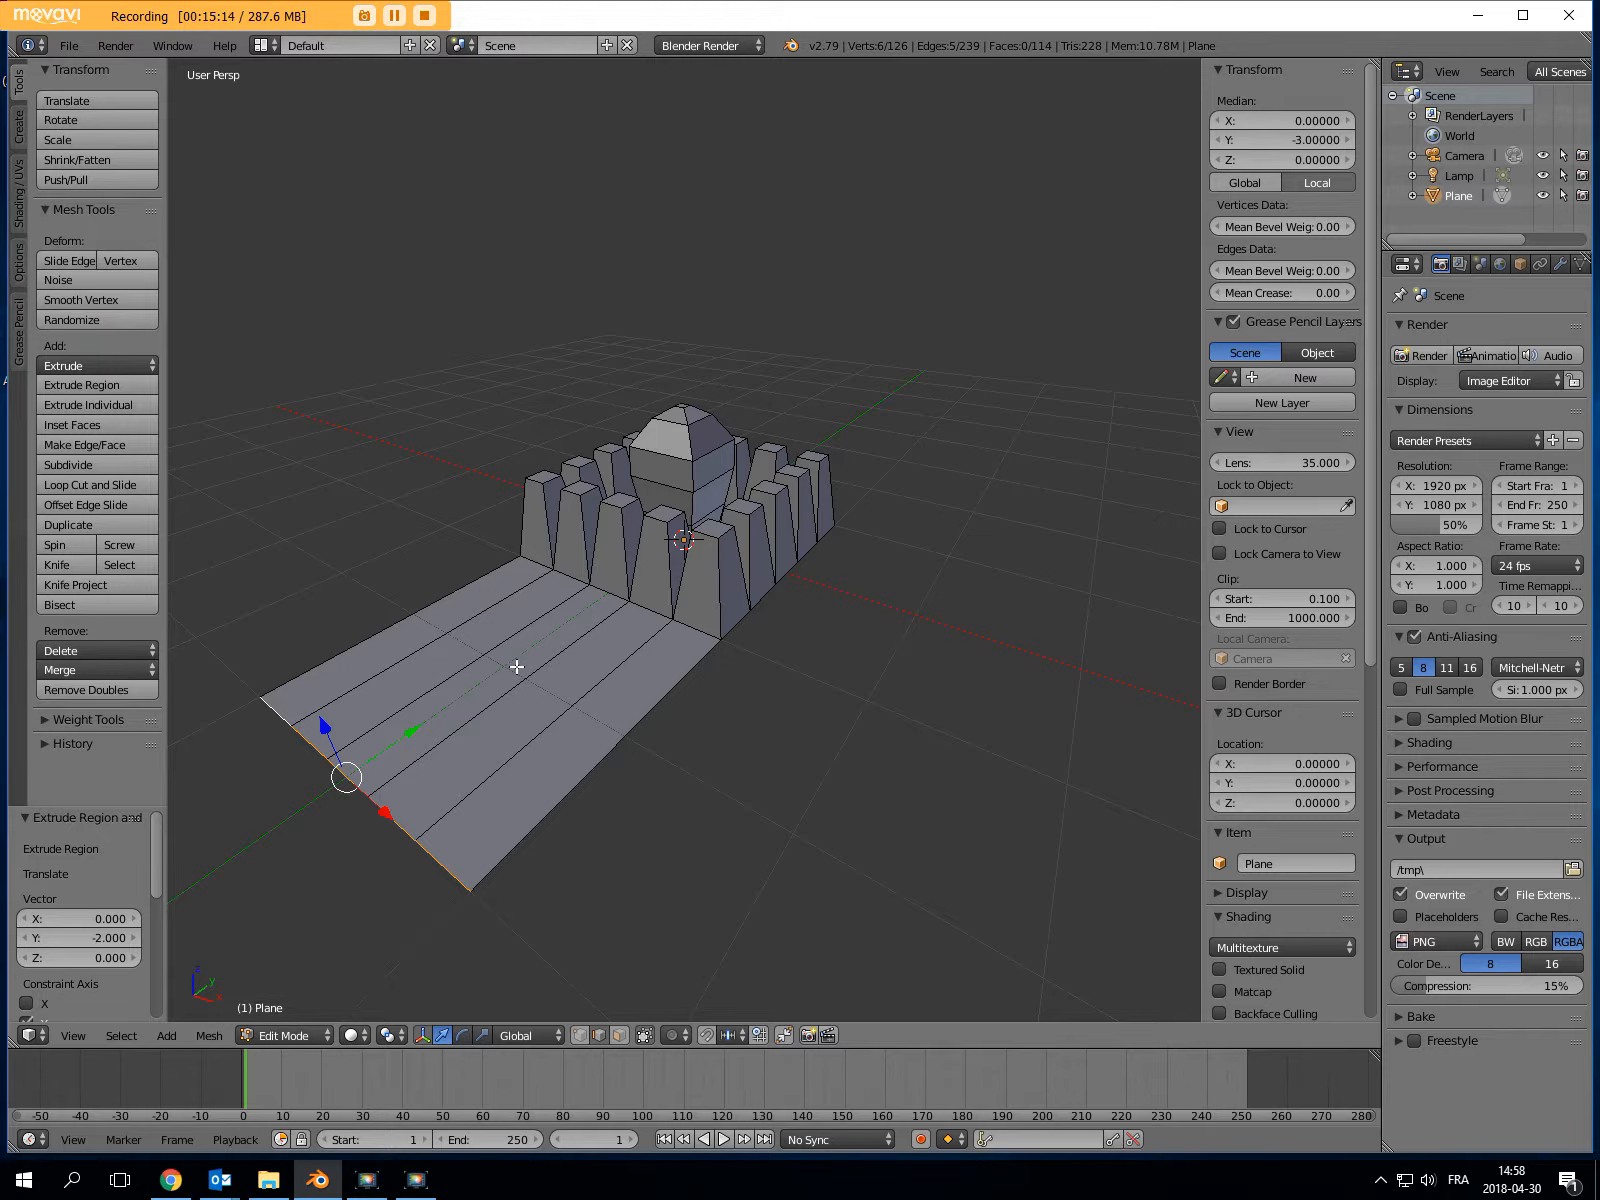
{"action": "left_click", "coordinate": [81, 484]}
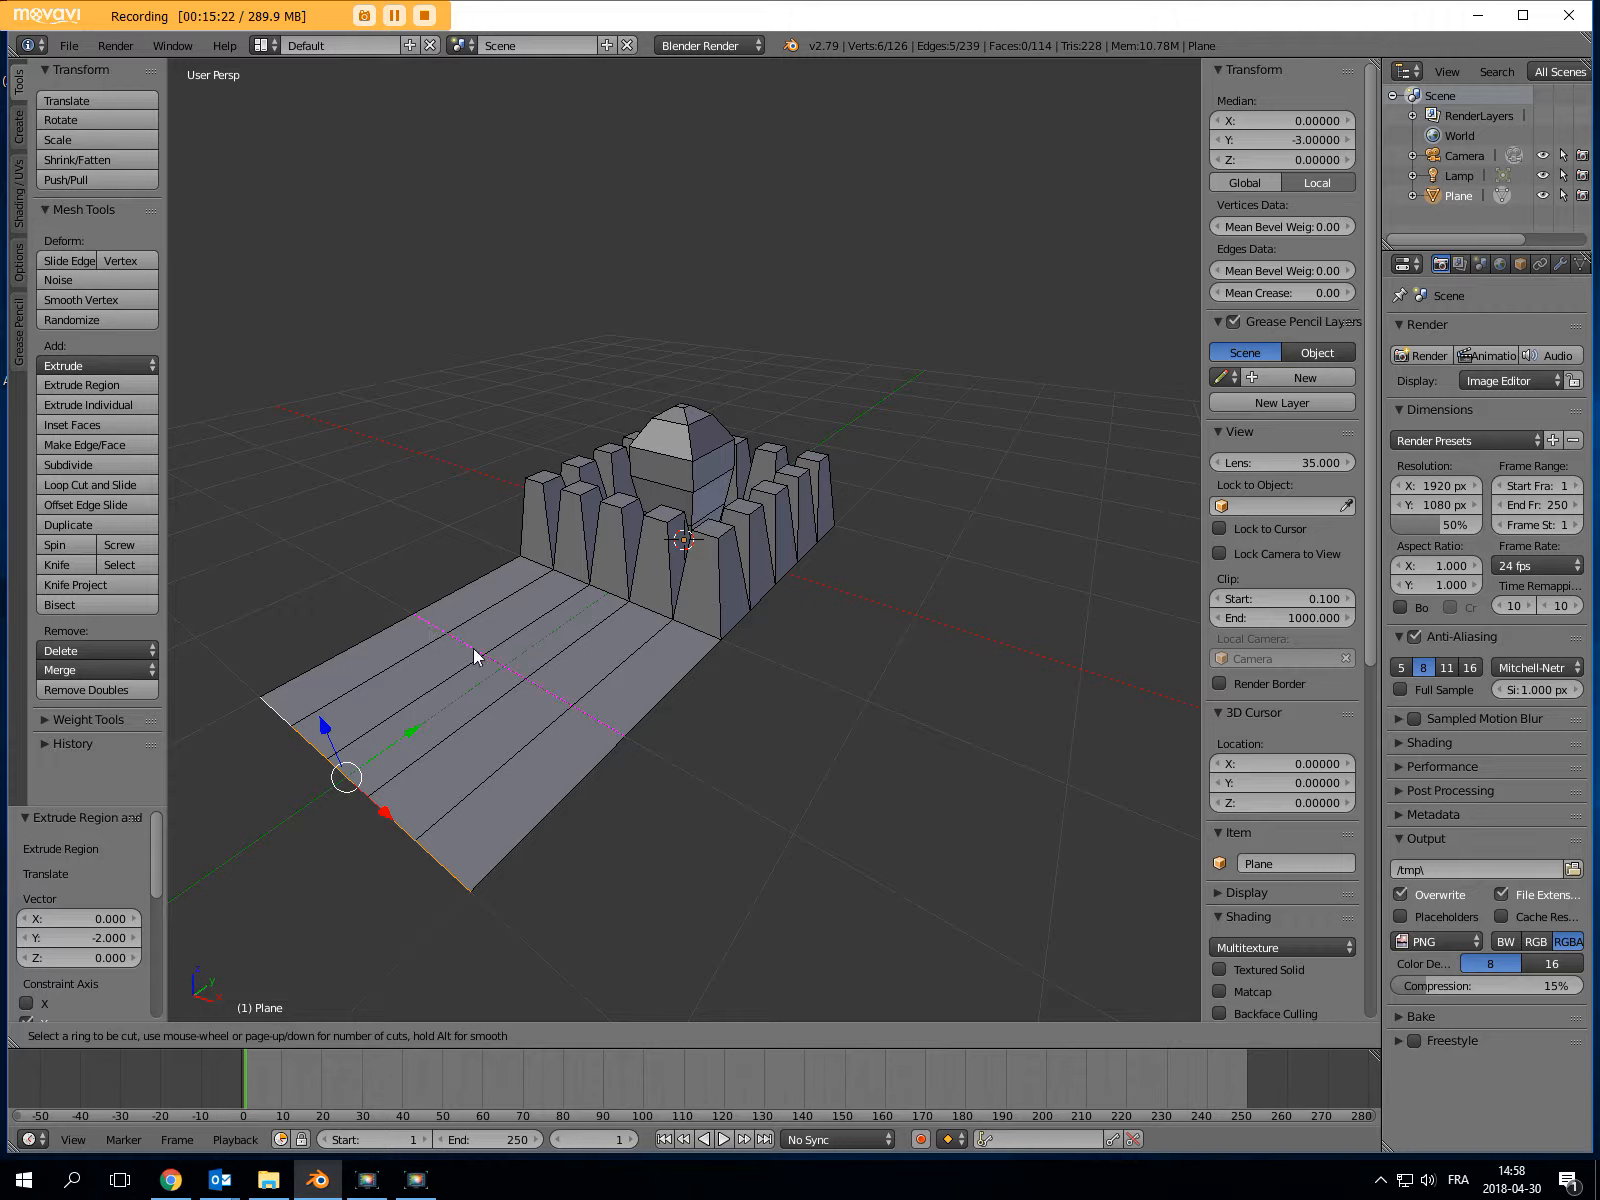
{"action": "left_click", "coordinate": [398, 820]}
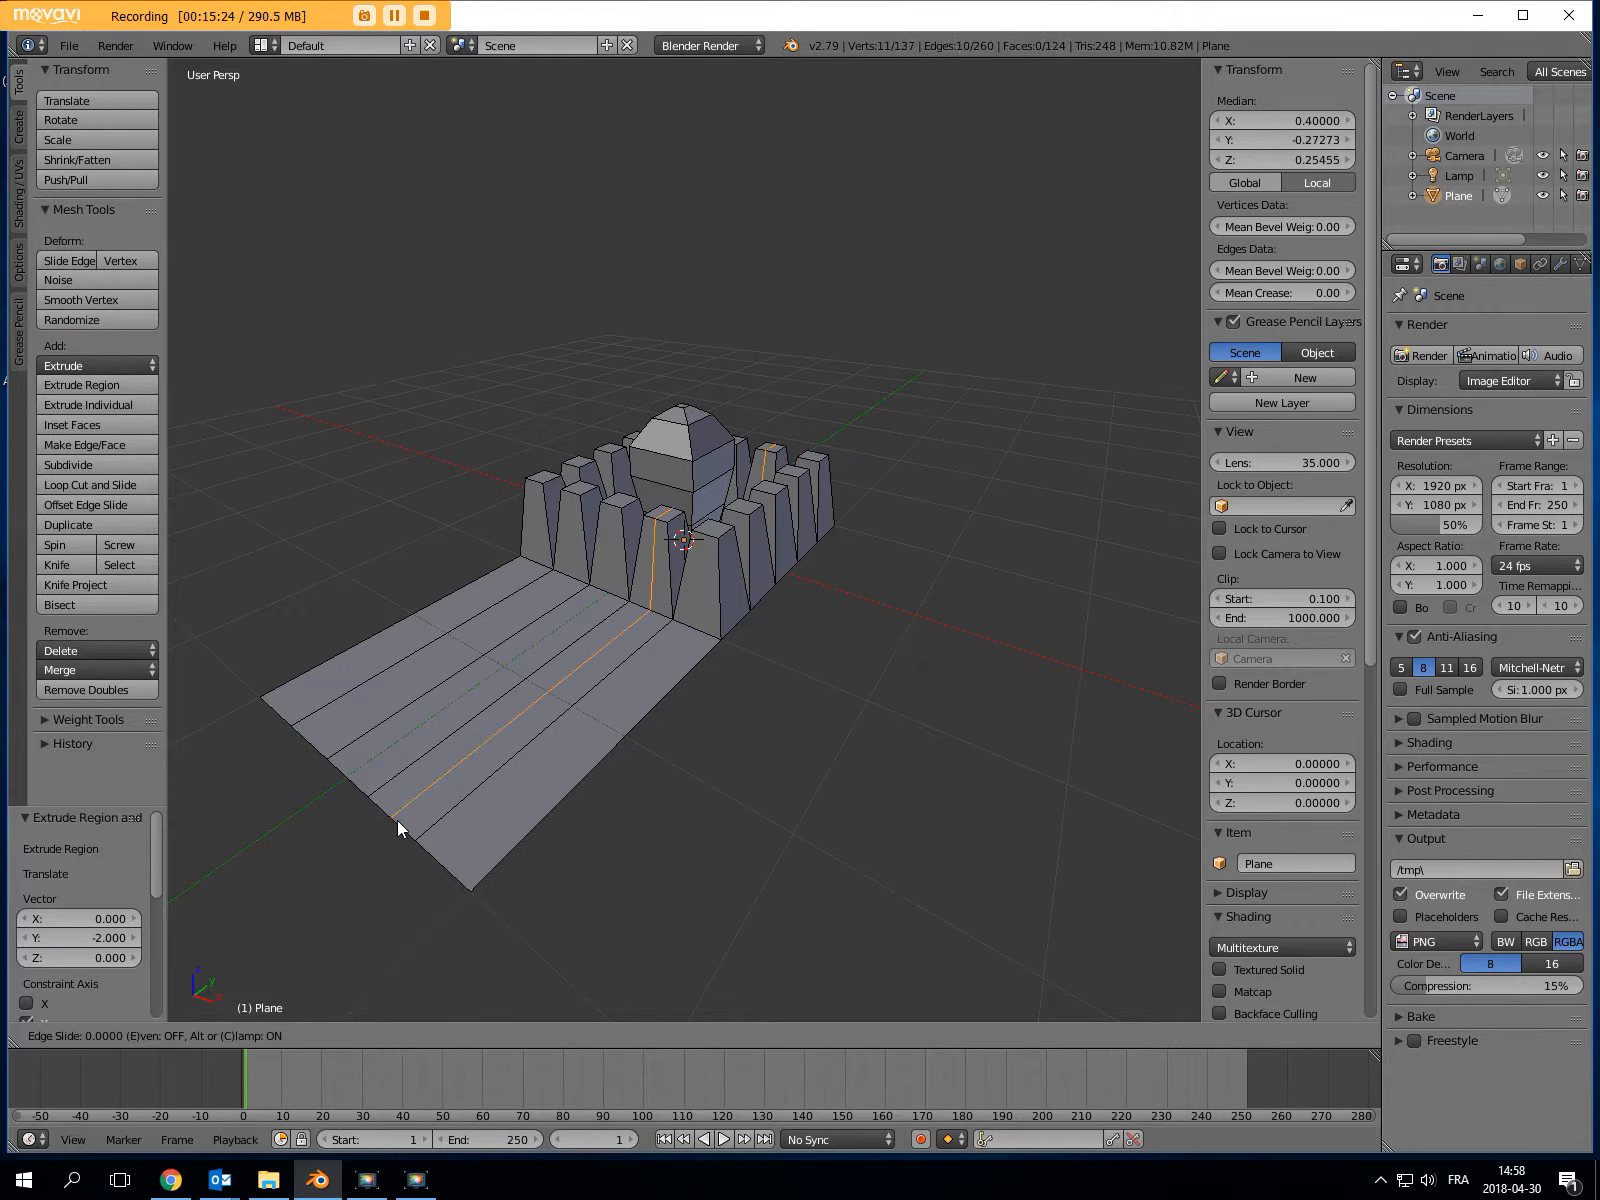
{"action": "left_click", "coordinate": [428, 761]}
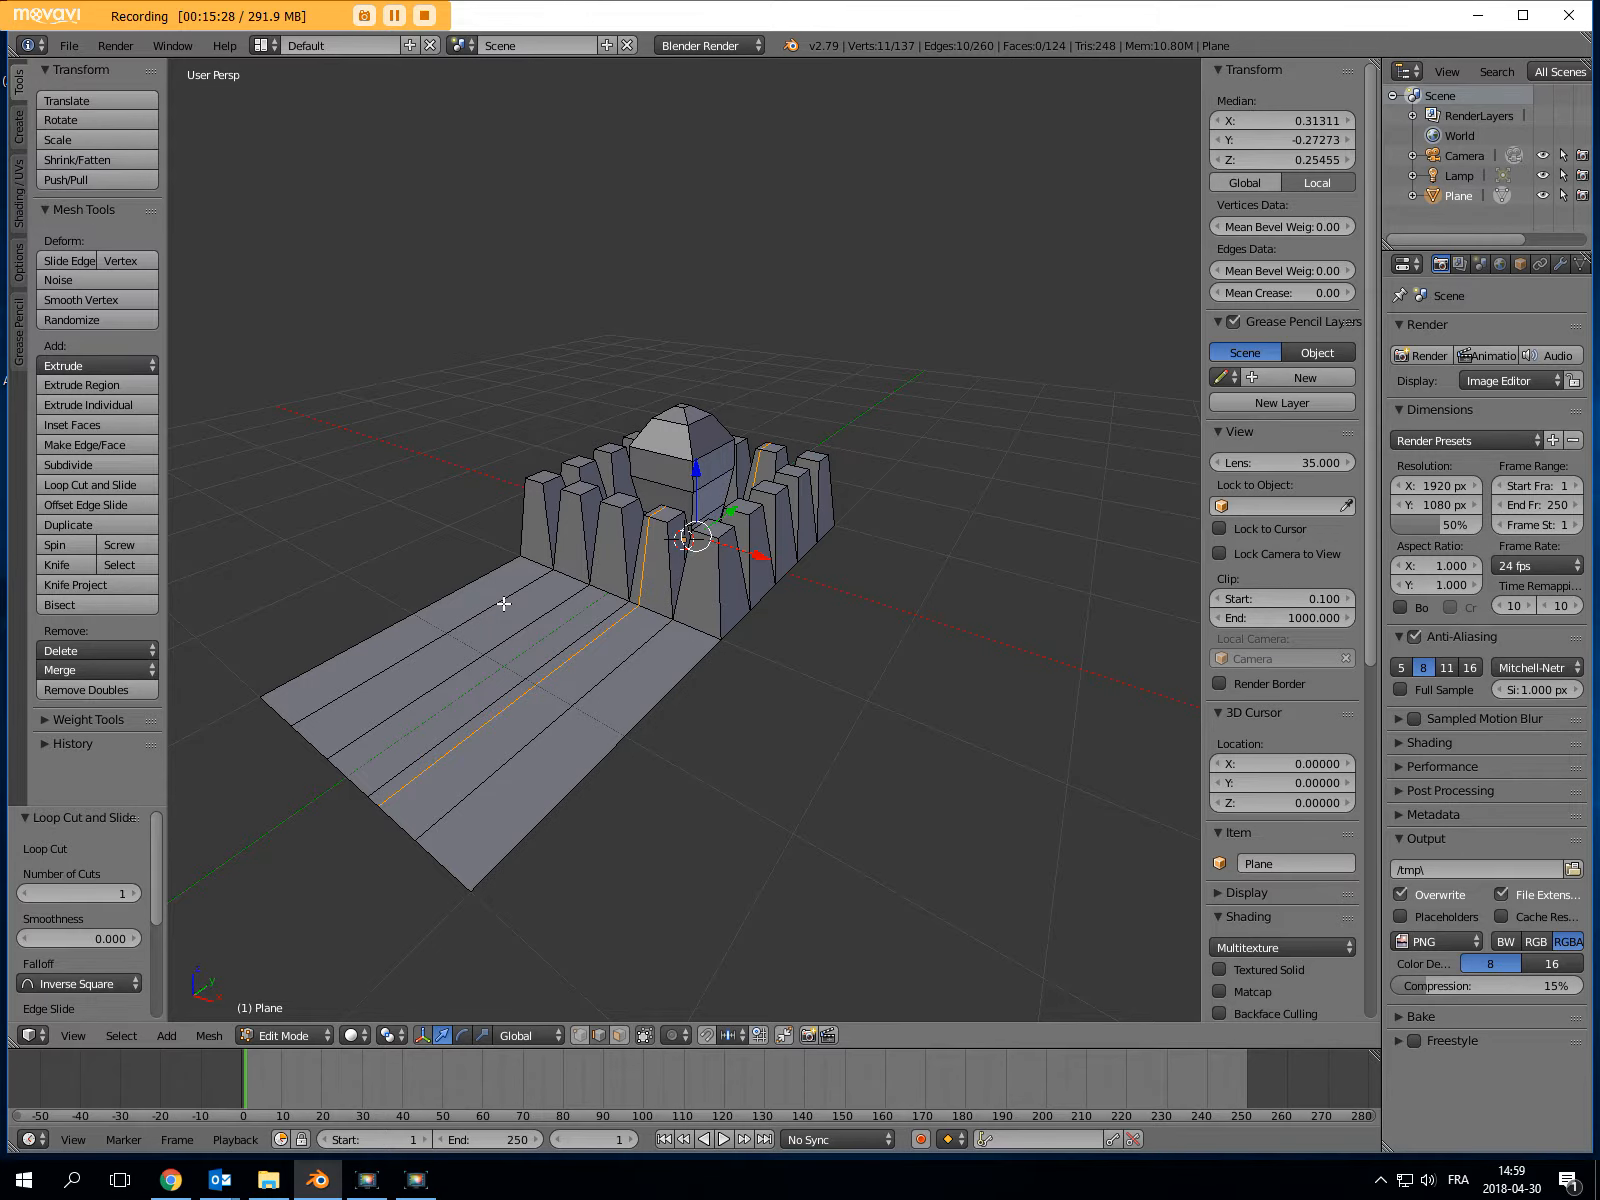
{"action": "key", "text": "ctrl+z"}
Add a centred crosswise loop cut without sliding across the extruded strips and set the number of cuts to 2
{"action": "key", "text": "ctrl+r"}
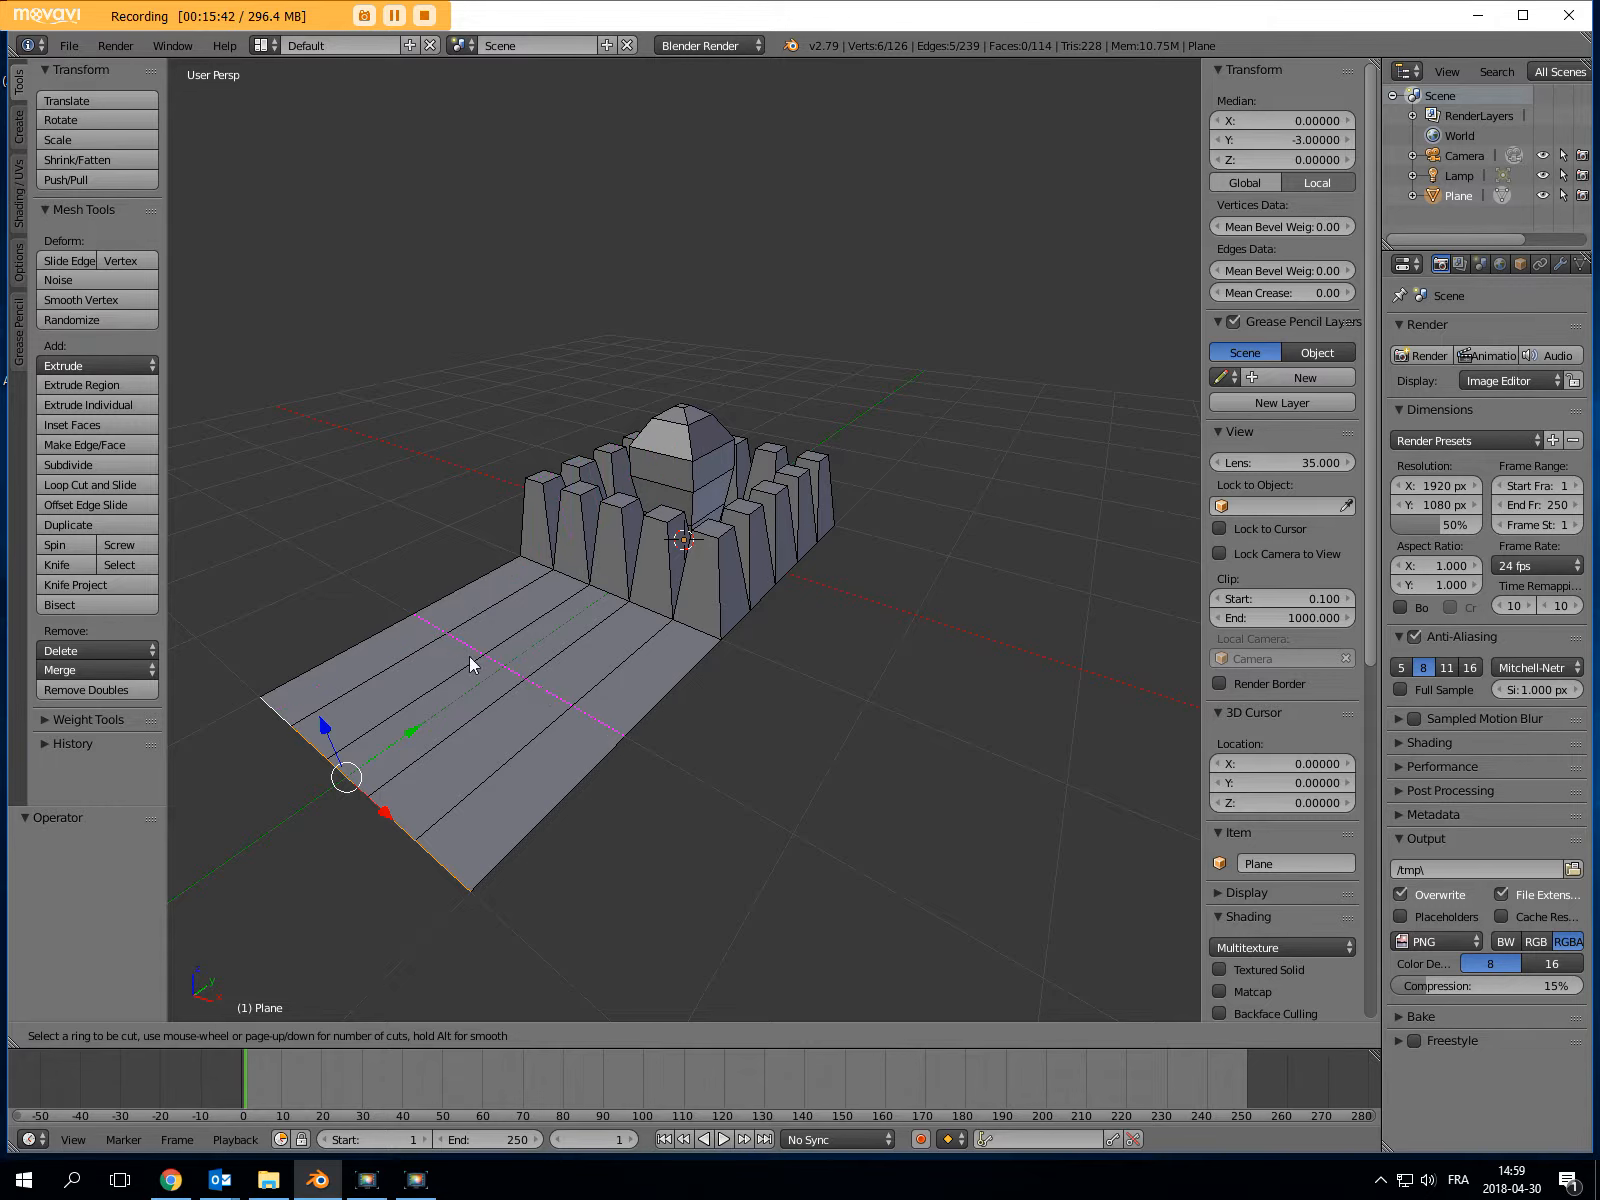
{"action": "left_click", "coordinate": [511, 678]}
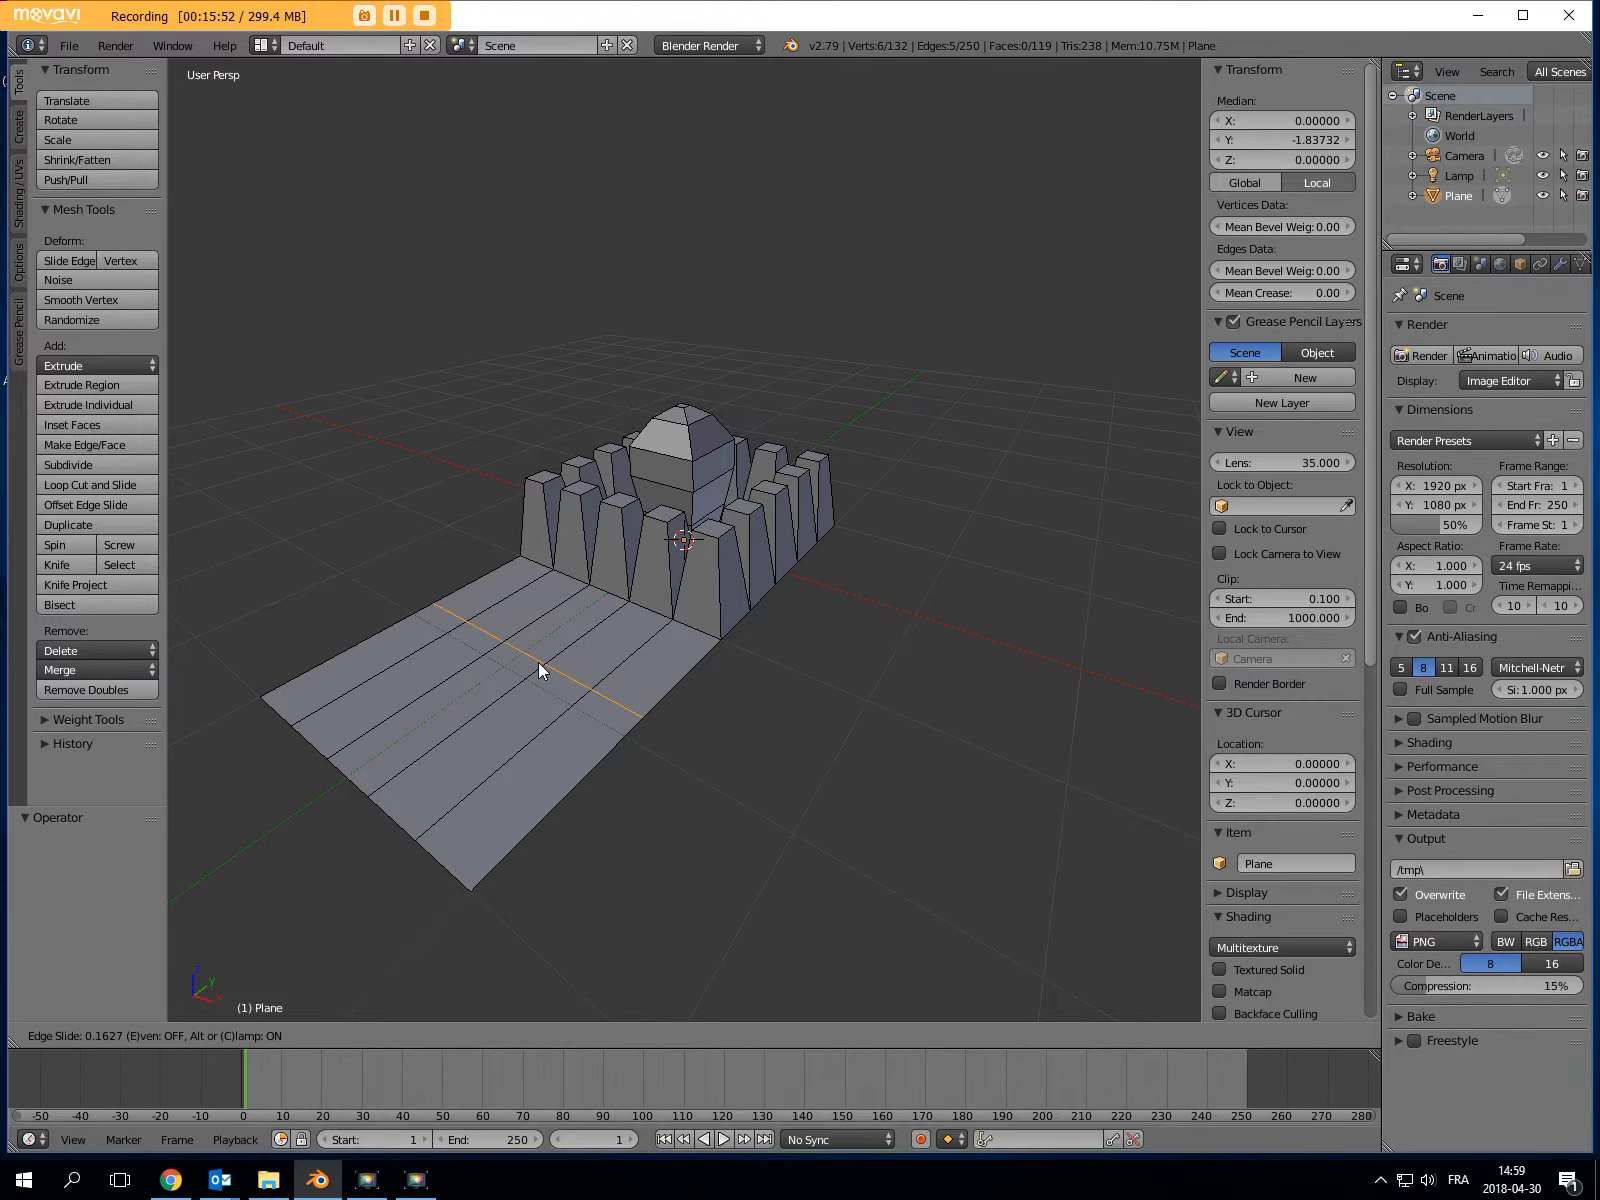
{"action": "right_click", "coordinate": [538, 662]}
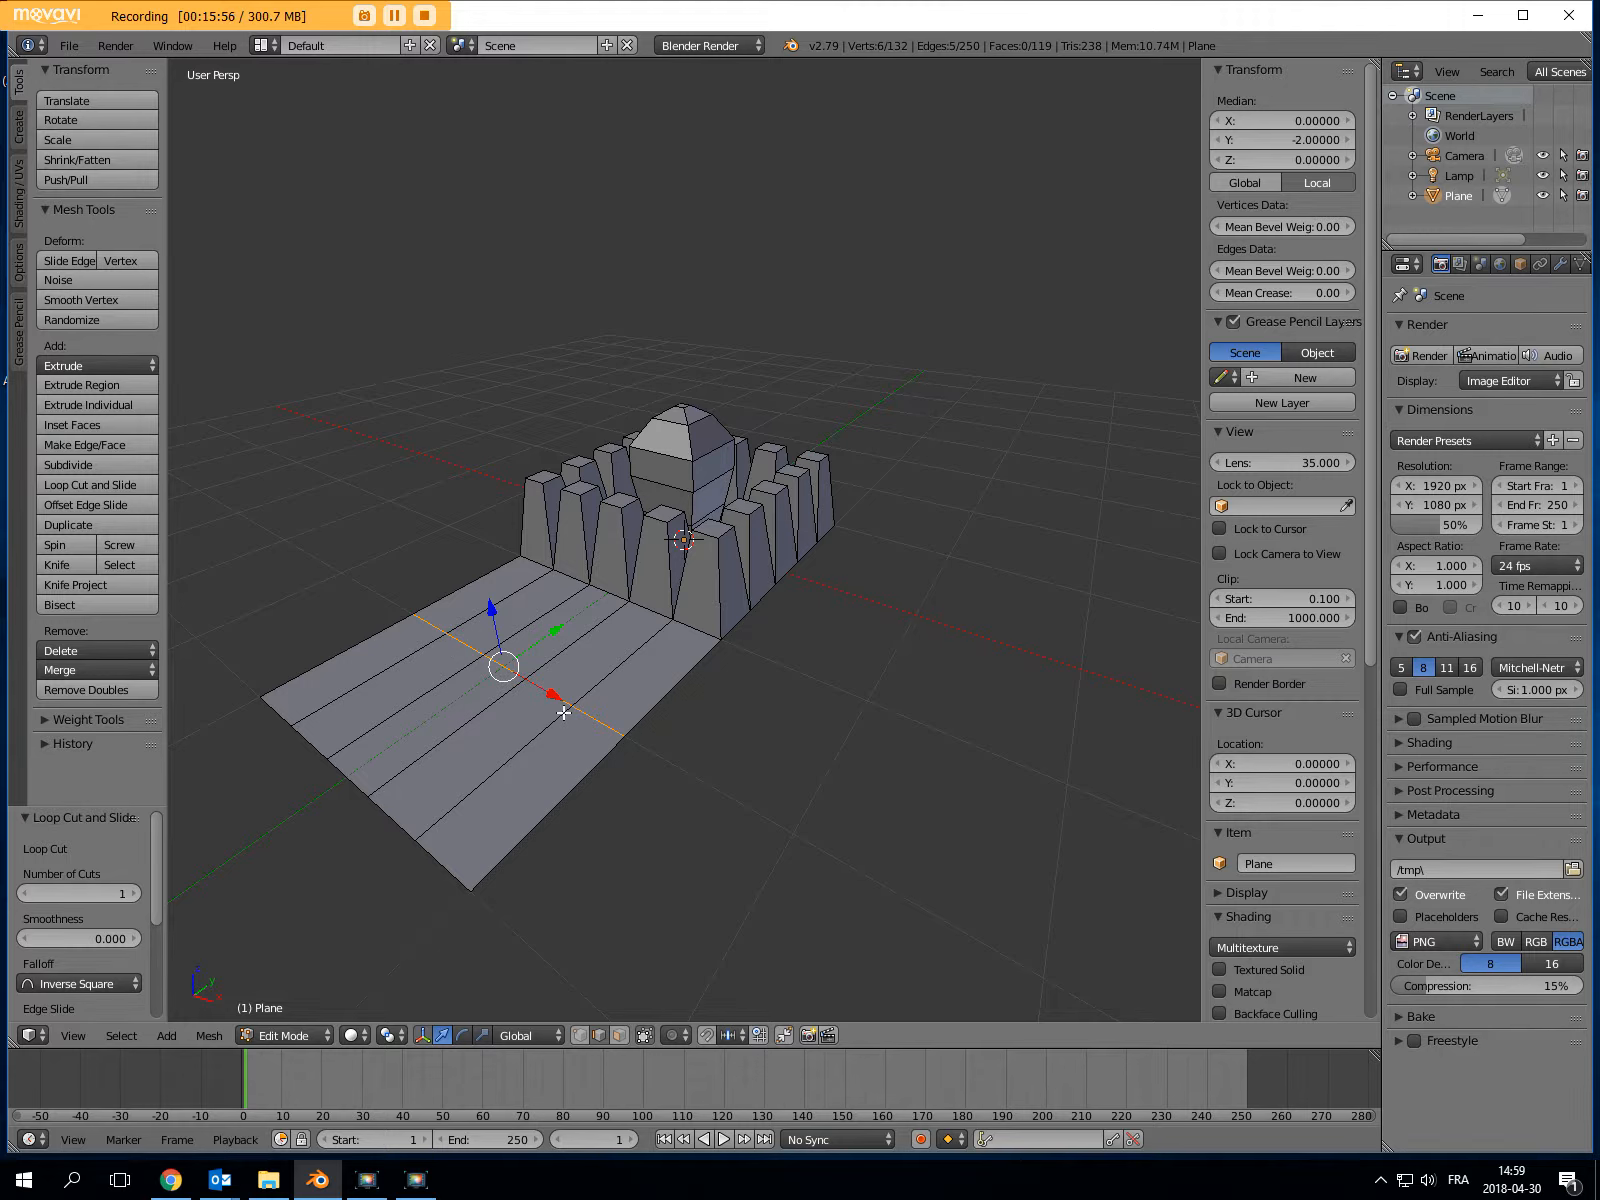
{"action": "left_click", "coordinate": [122, 891]}
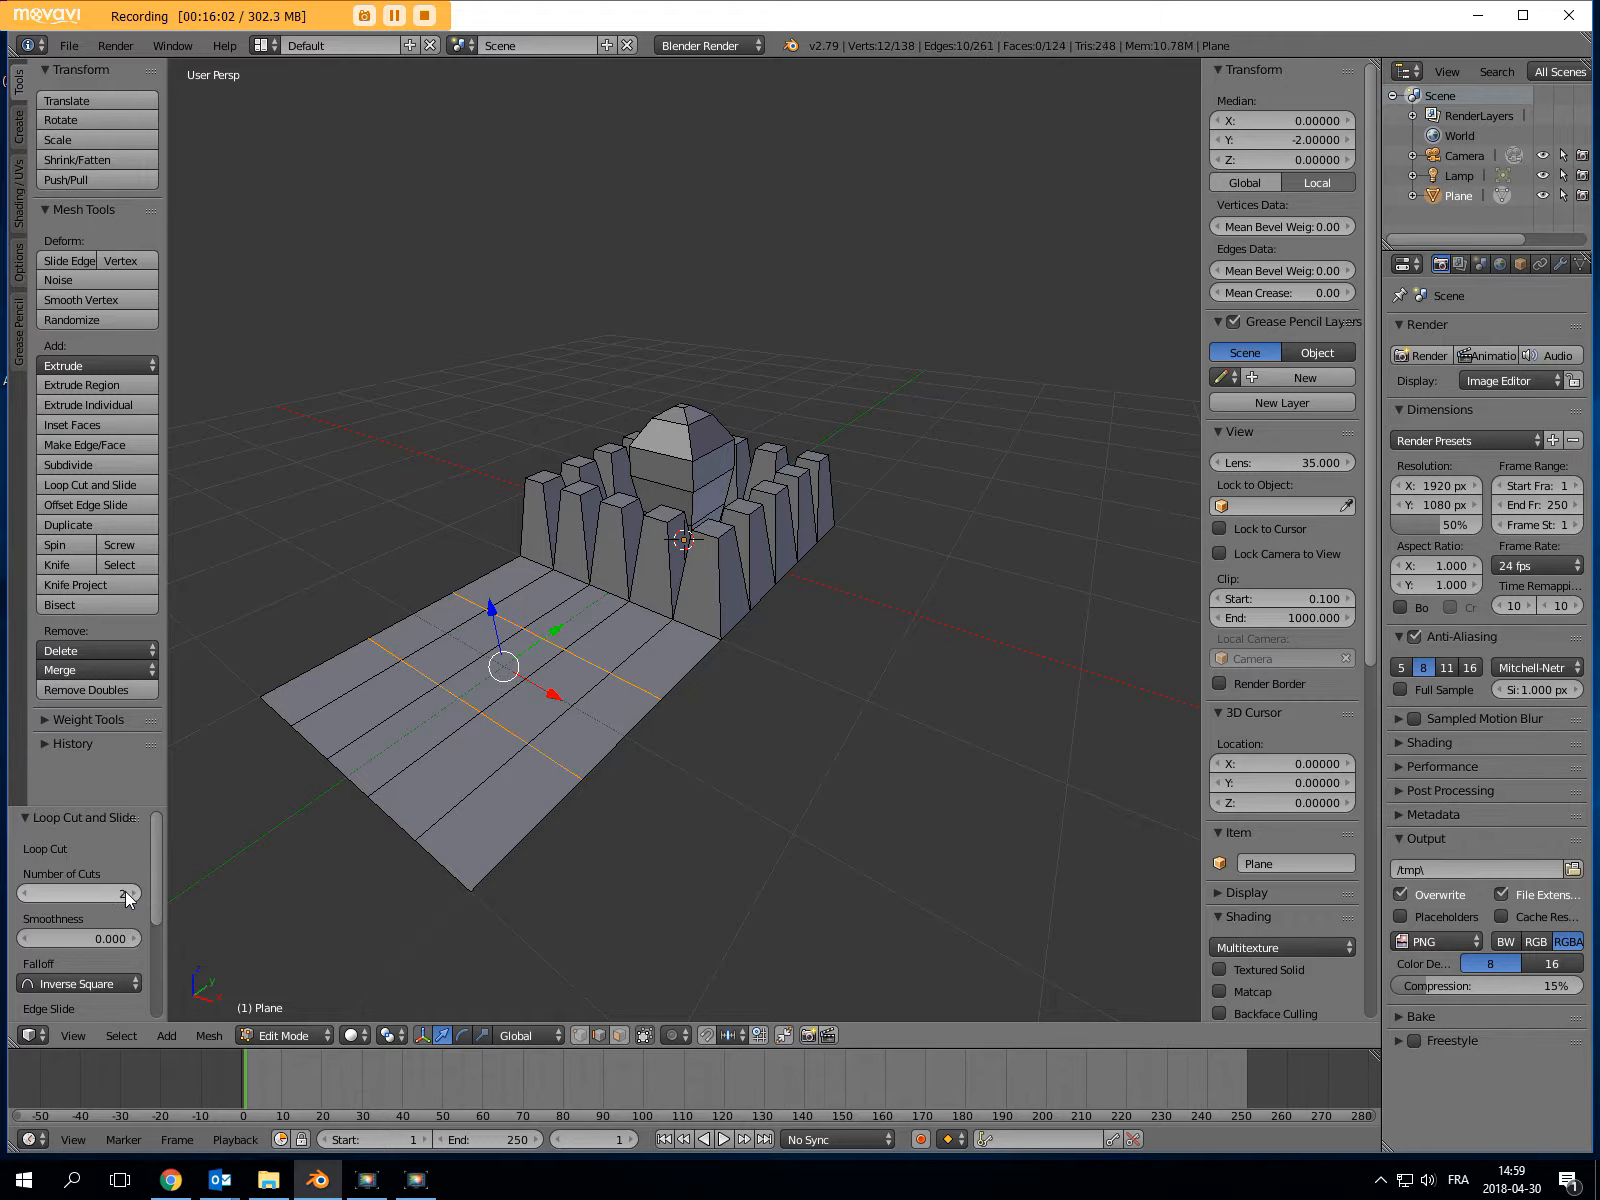
Set the number of crosswise loop cuts on the extruded strips to 4
{"action": "left_click", "coordinate": [130, 896]}
{"action": "left_click", "coordinate": [130, 896]}
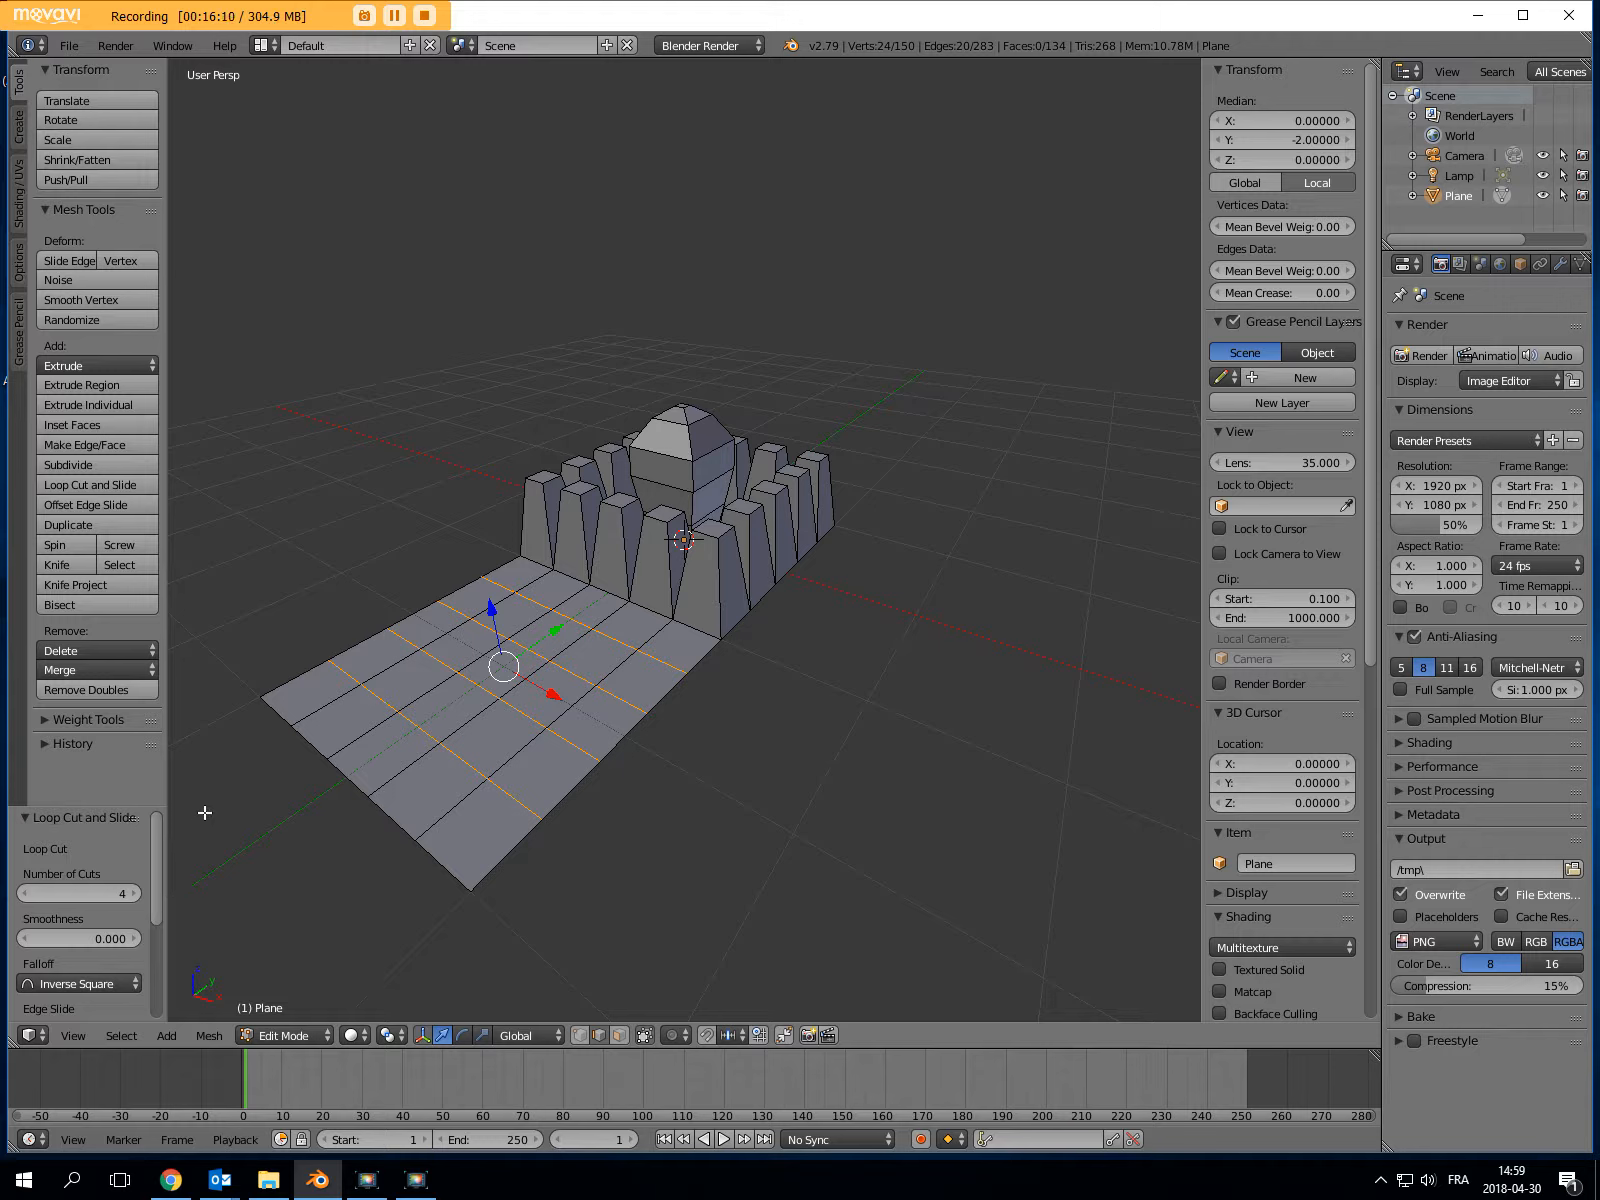
{"action": "left_click", "coordinate": [396, 563]}
{"action": "left_click", "coordinate": [692, 501]}
{"action": "scroll", "coordinate": [393, 687], "scroll_direction": "up", "scroll_amount": 1}
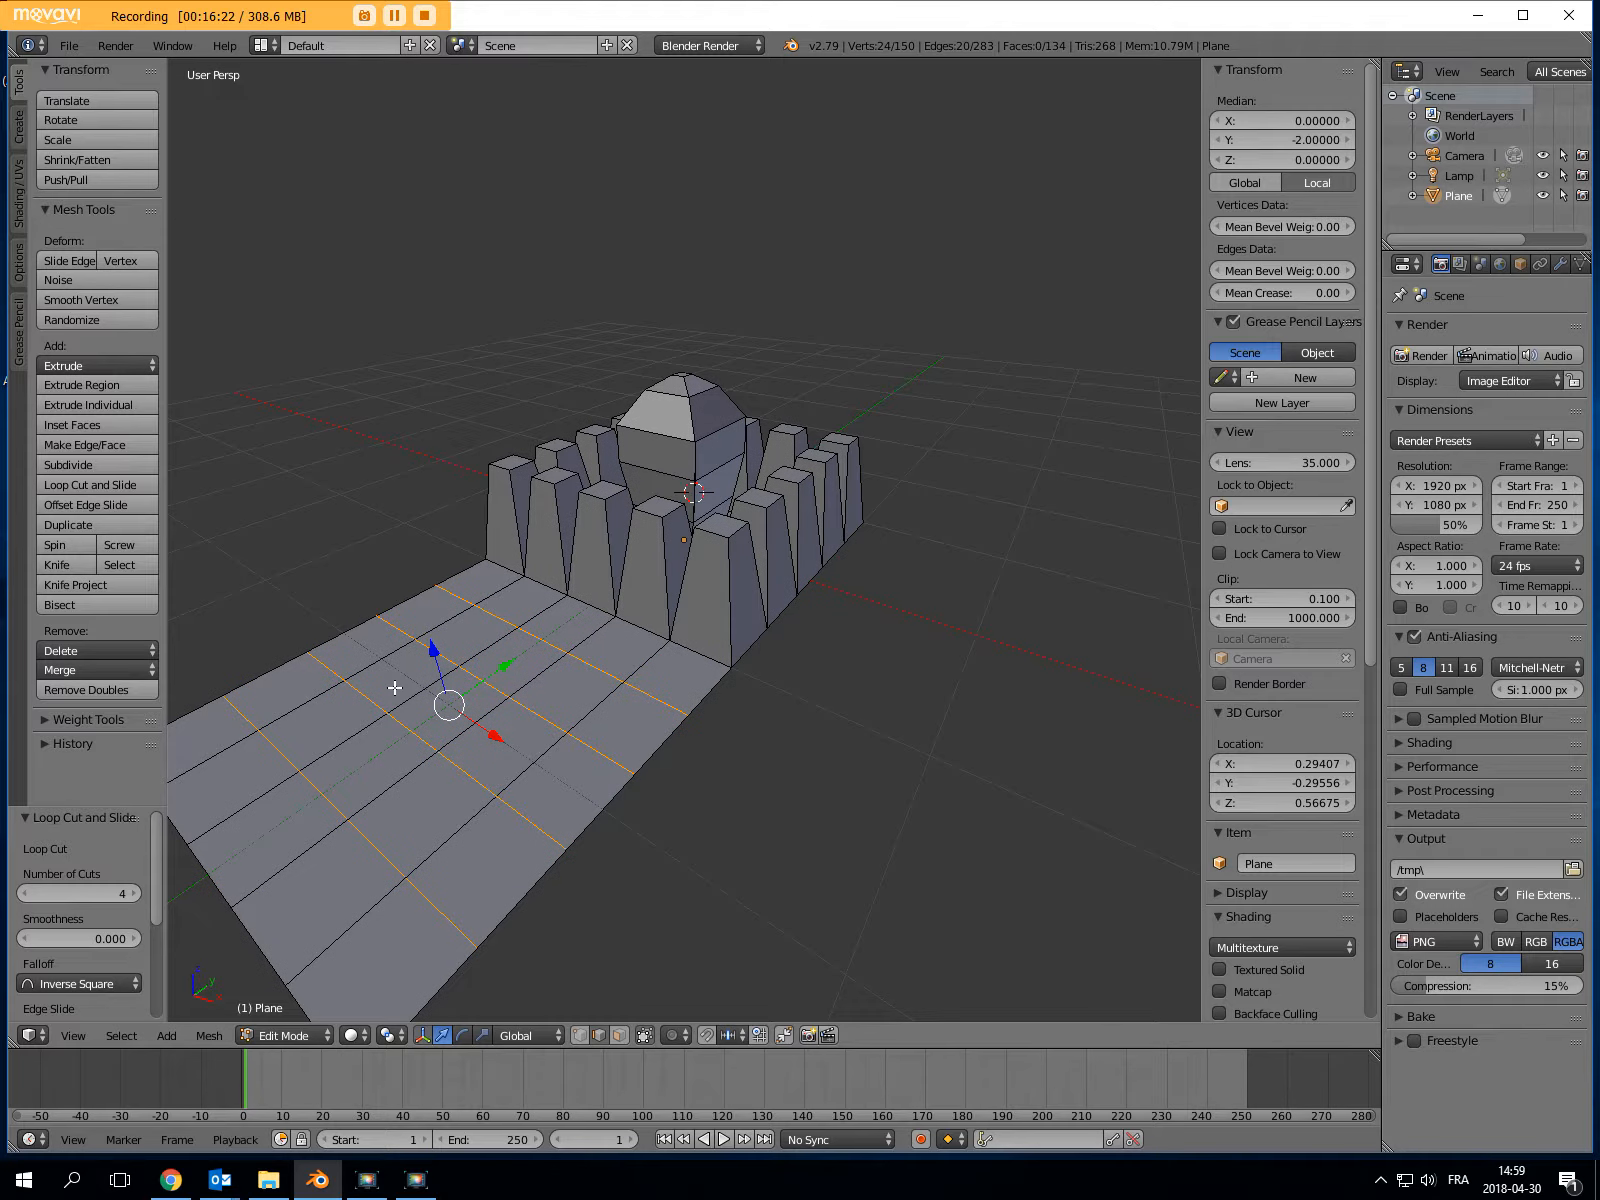
{"action": "scroll", "coordinate": [394, 690], "scroll_direction": "down", "scroll_amount": 1}
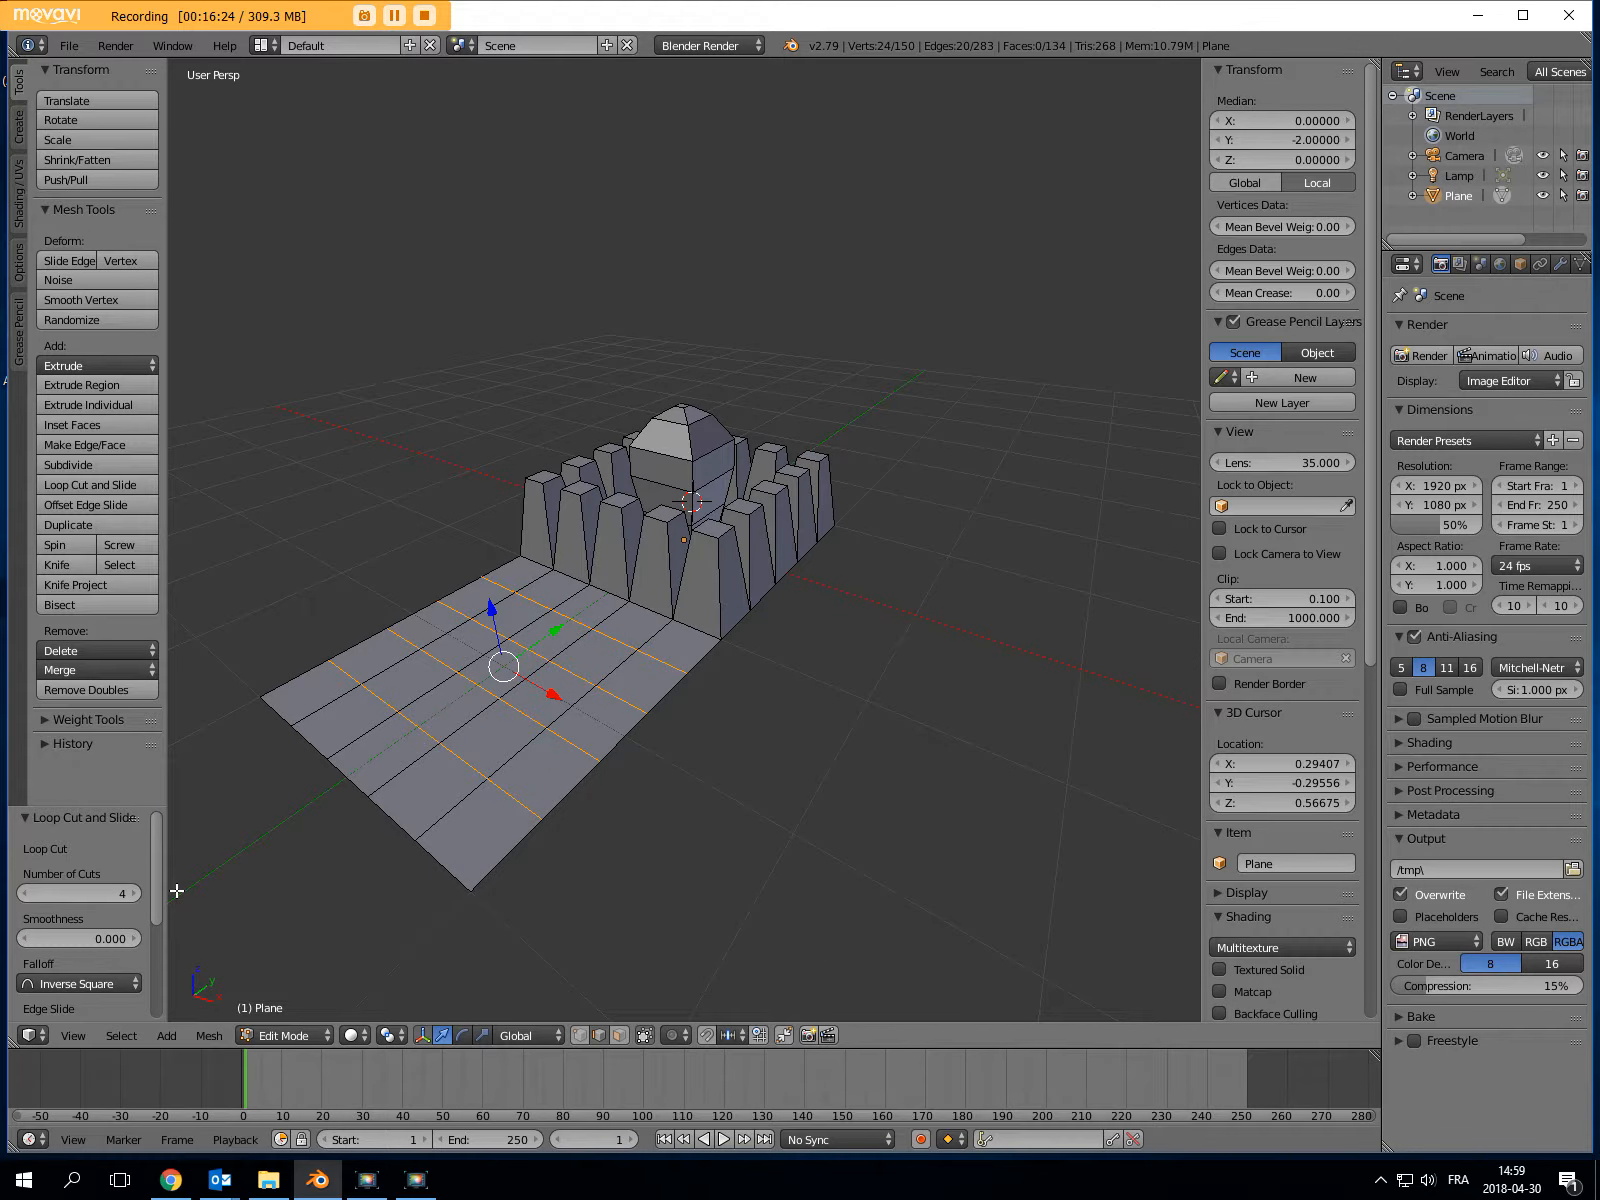
Select only the lengthwise edge just on the negative X side of centre, in the second row of strip faces from the block
{"action": "right_click", "coordinate": [549, 642]}
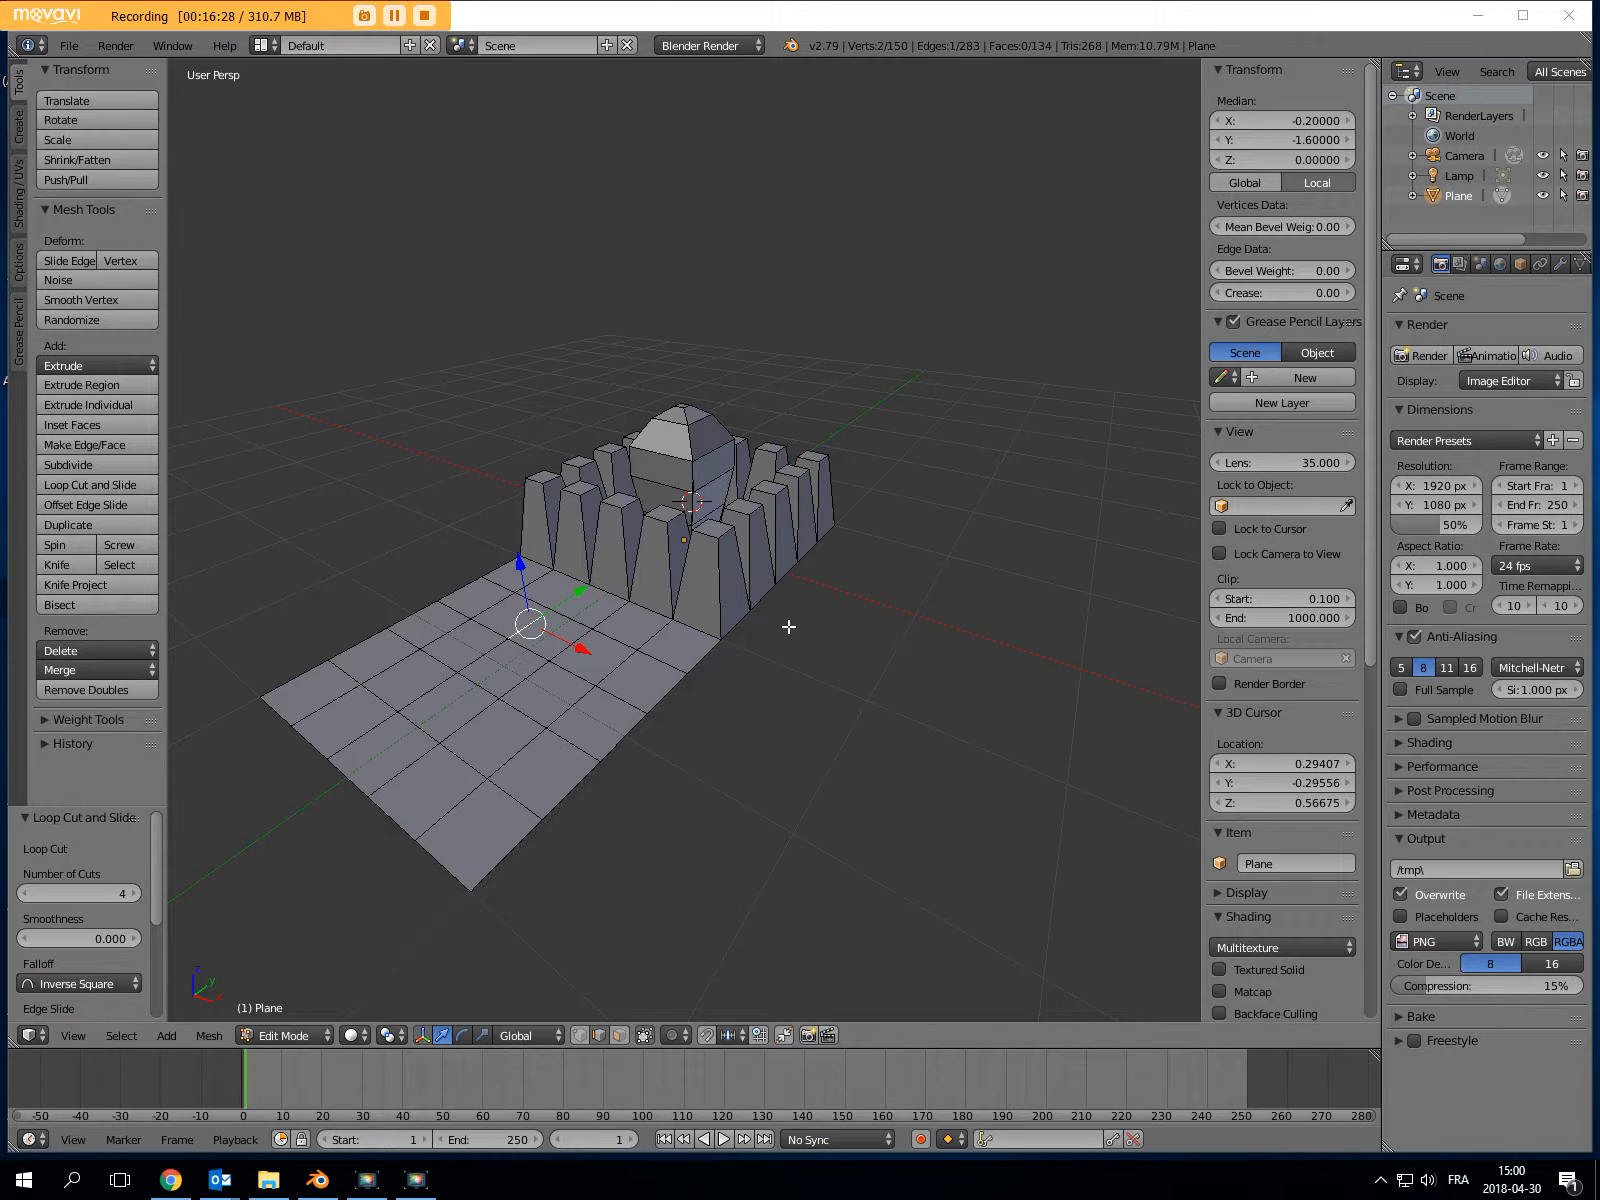
{"action": "middle_click_drag", "start_coordinate": [816, 645], "coordinate": [803, 690]}
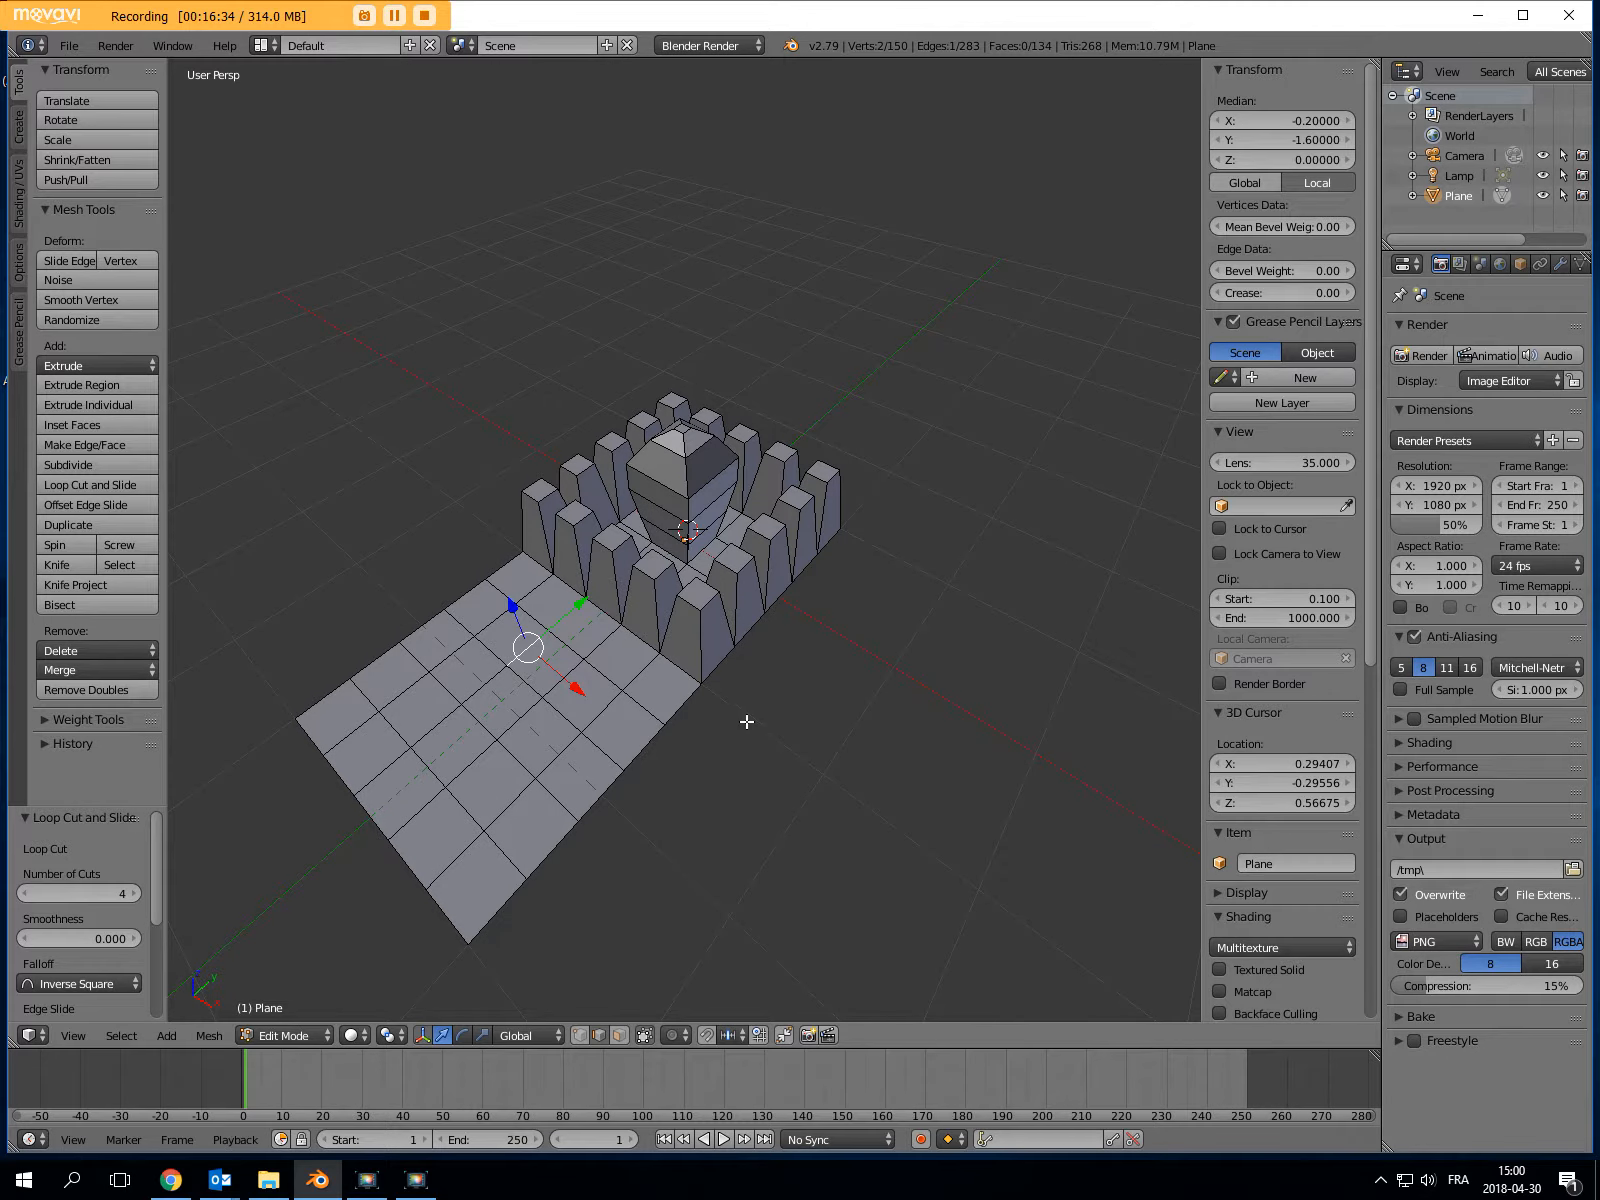
{"action": "middle_click_drag", "start_coordinate": [732, 746], "coordinate": [709, 680]}
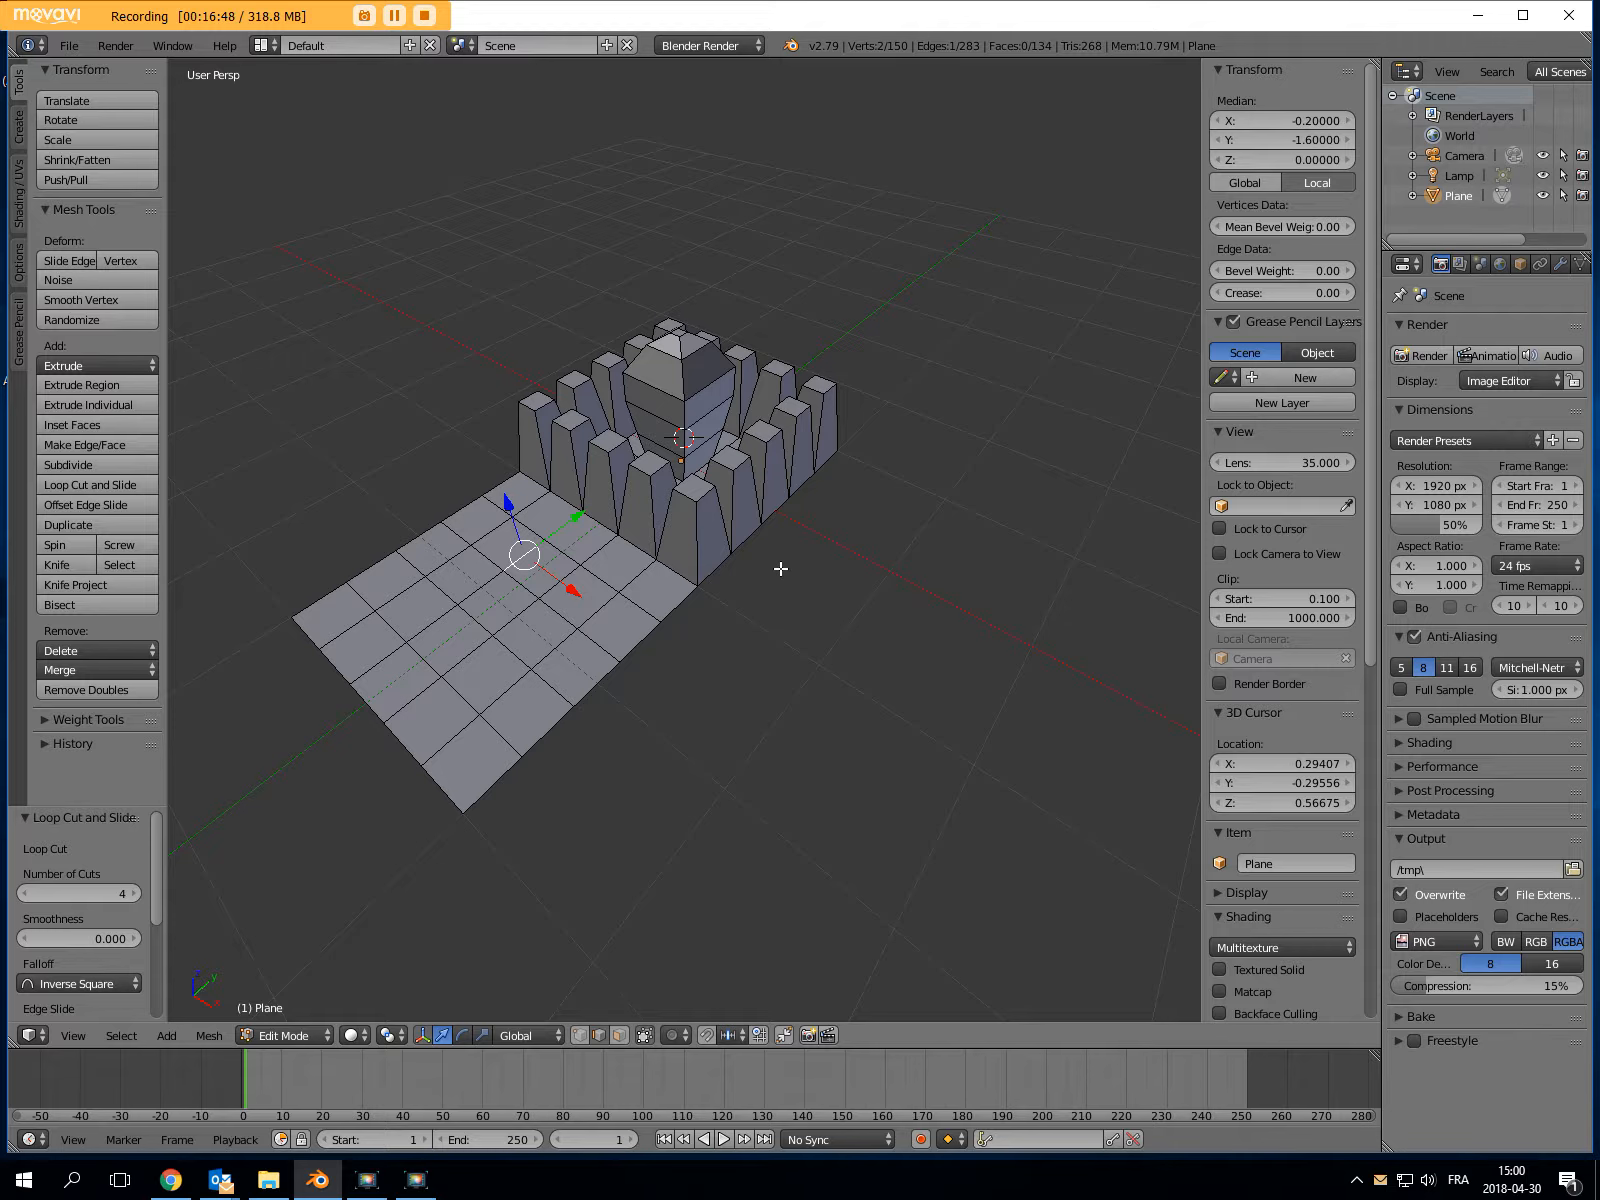
{"action": "mouse_move", "coordinate": [779, 564]}
{"action": "middle_mouse_down"}
{"action": "mouse_move", "coordinate": [666, 662]}
{"action": "mouse_move", "coordinate": [796, 582]}
{"action": "middle_mouse_up"}
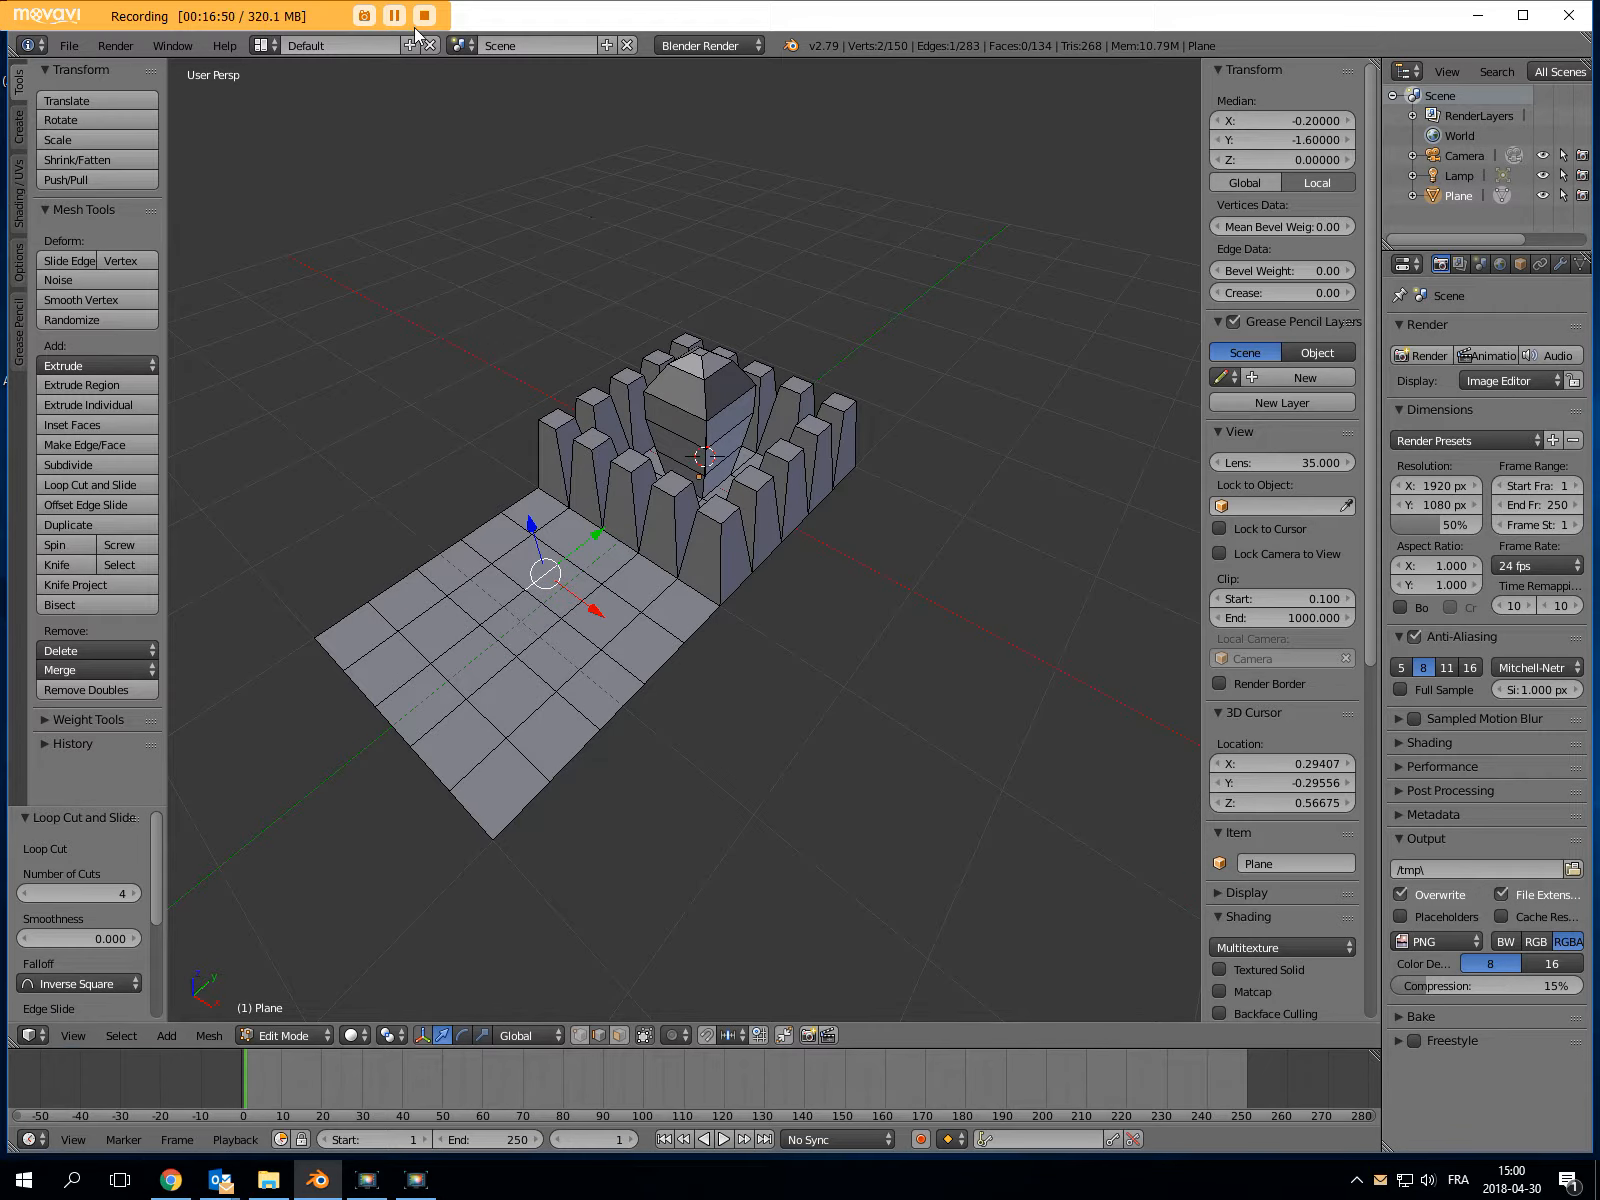